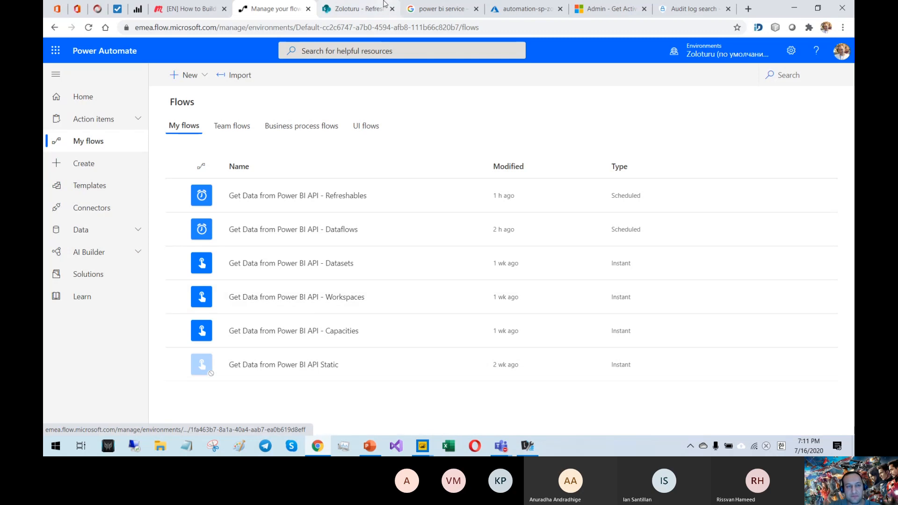
Duplicate the My flows tab, then start and cancel a blank scheduled flow.
right_click(287, 9)
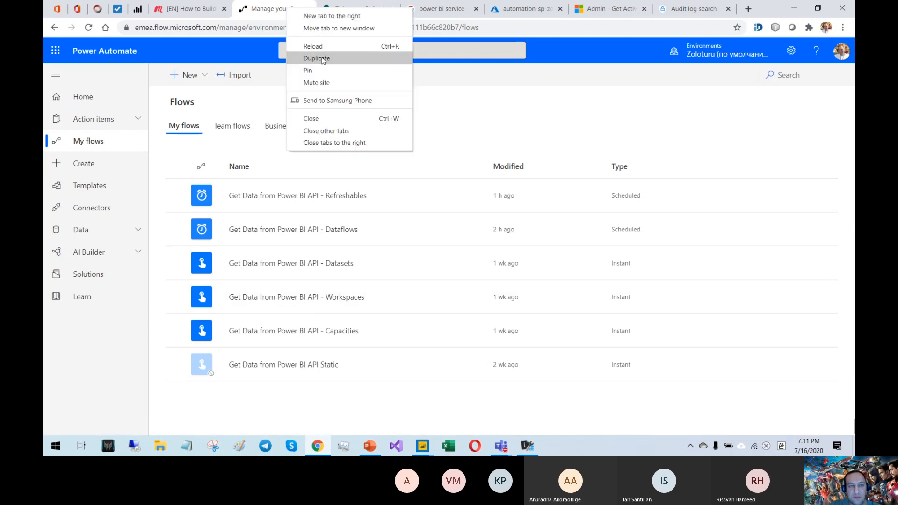
click(322, 59)
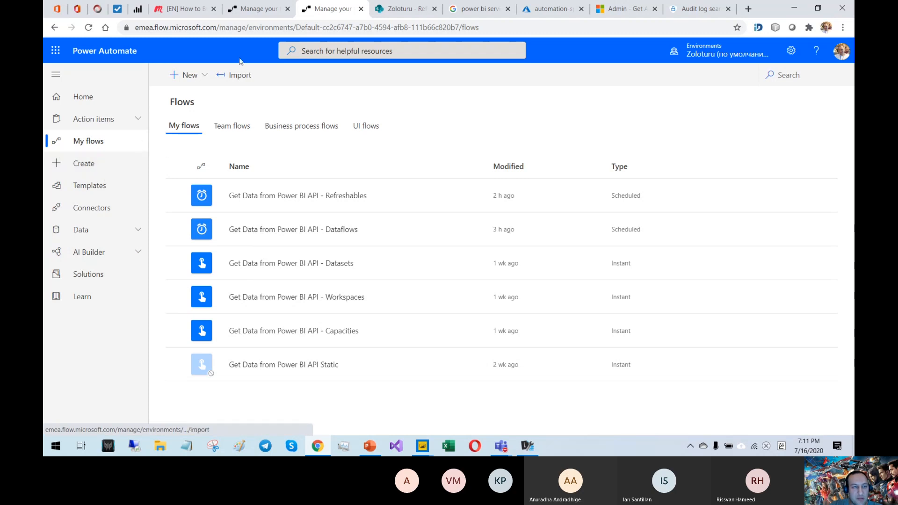
click(192, 75)
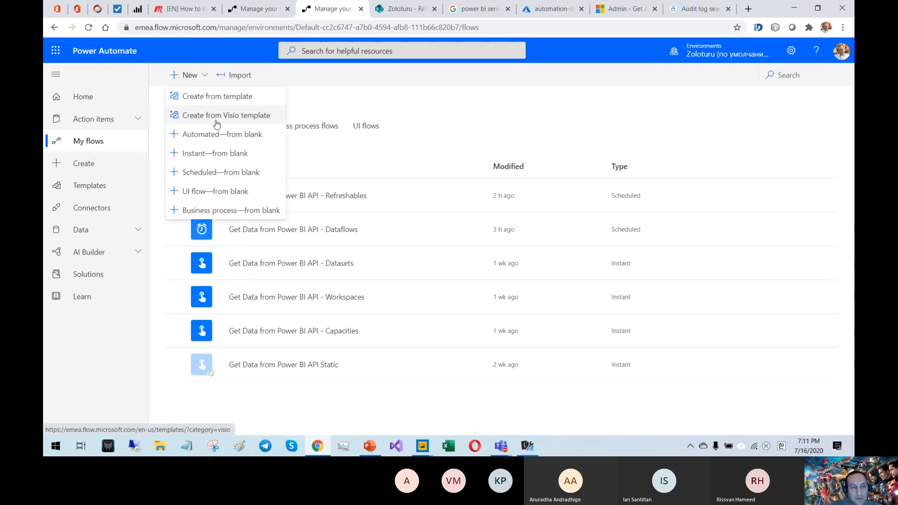
click(209, 173)
click(521, 143)
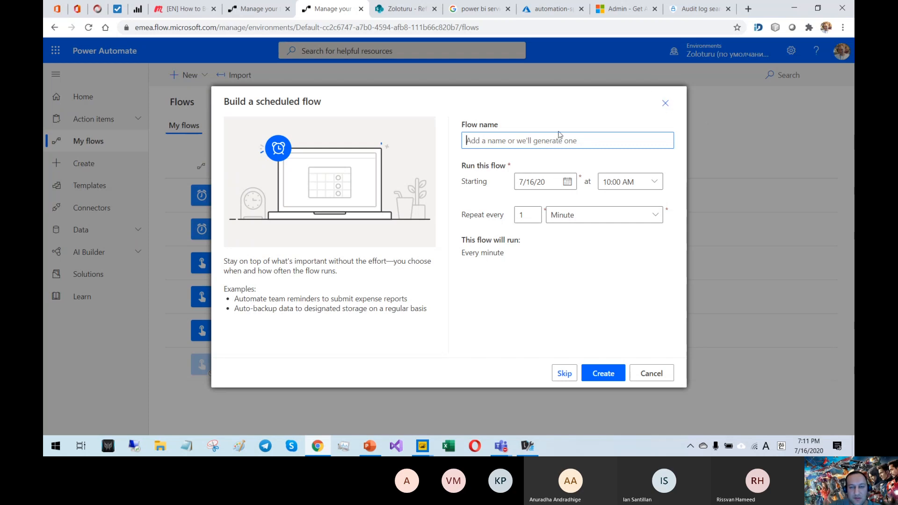
click(665, 102)
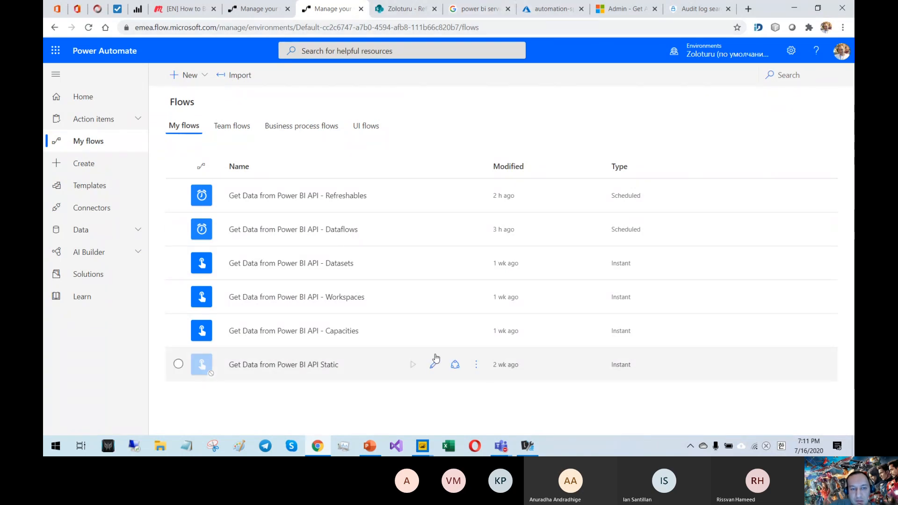
Delete the Get Data from Power BI API - Refreshables flow and confirm the deletion.
click(476, 196)
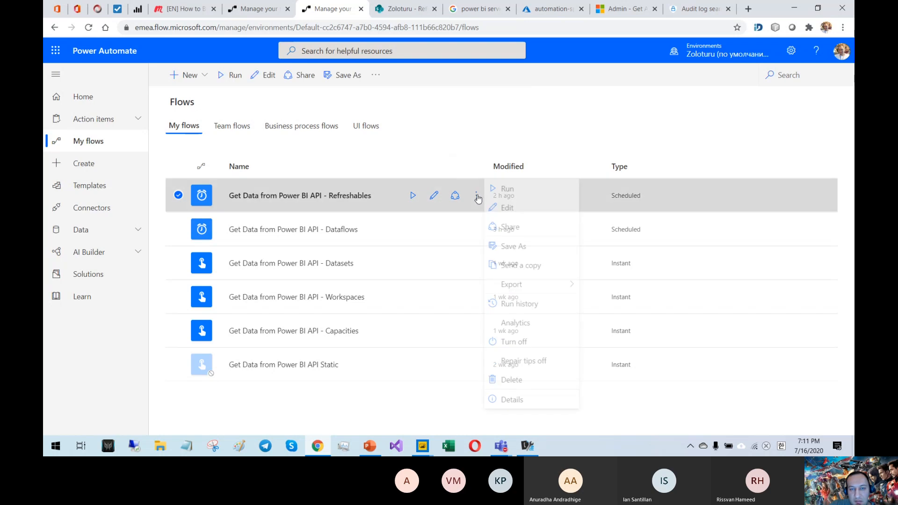
click(521, 380)
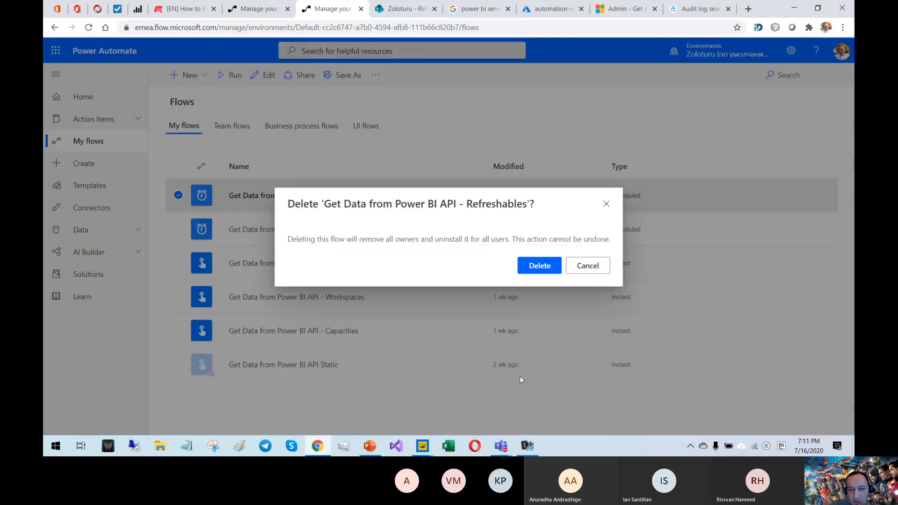
click(606, 204)
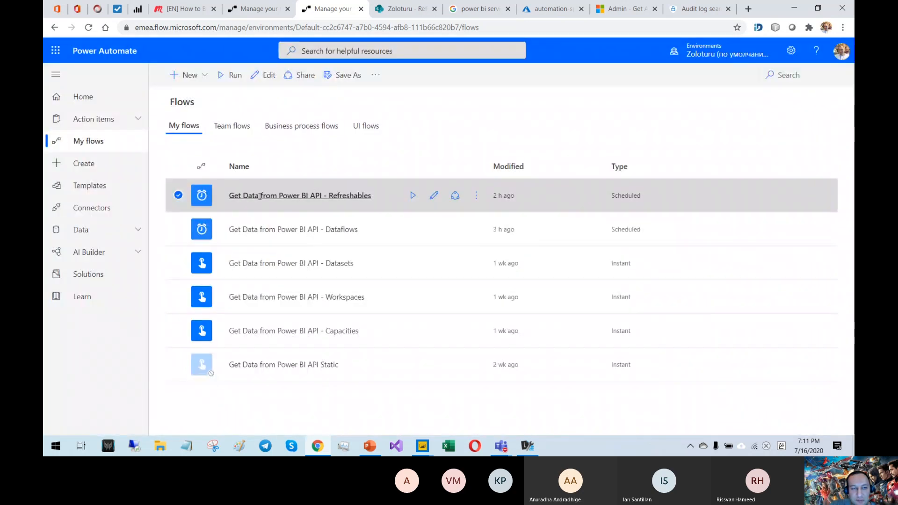
drag(229, 195, 374, 205)
click(476, 196)
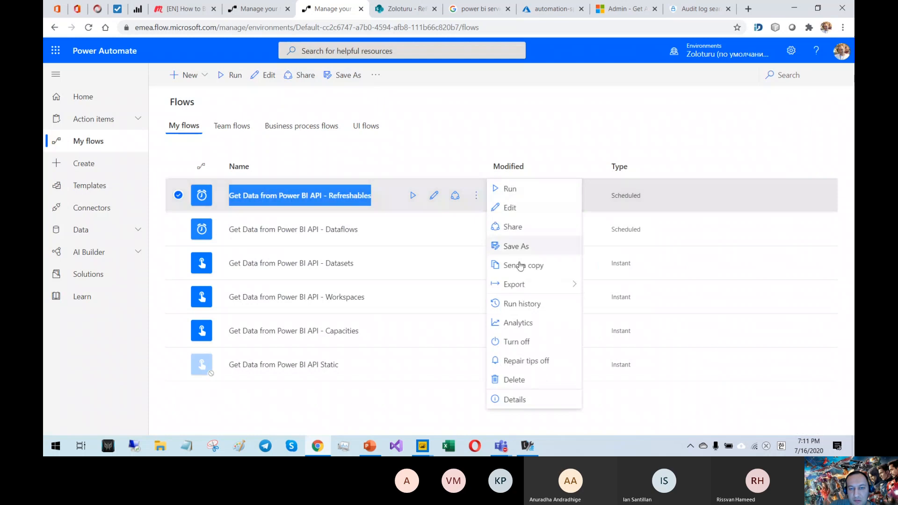
click(534, 380)
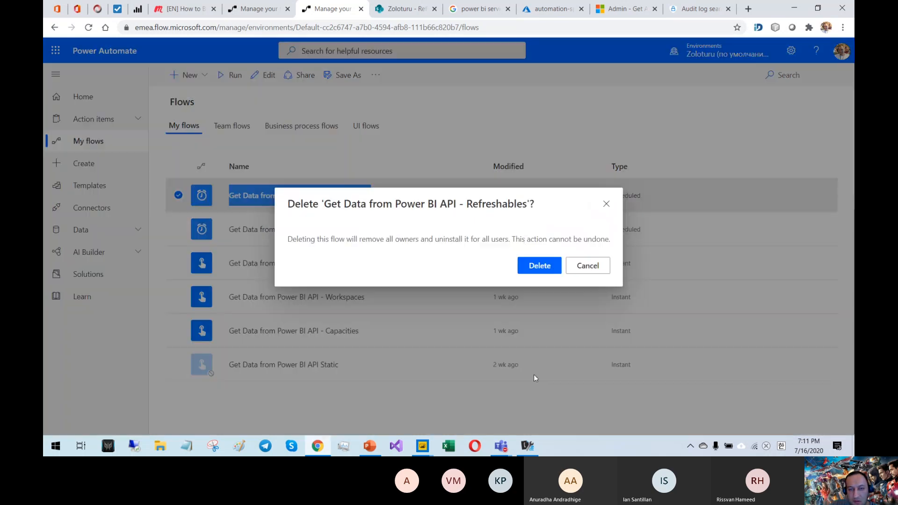
click(535, 266)
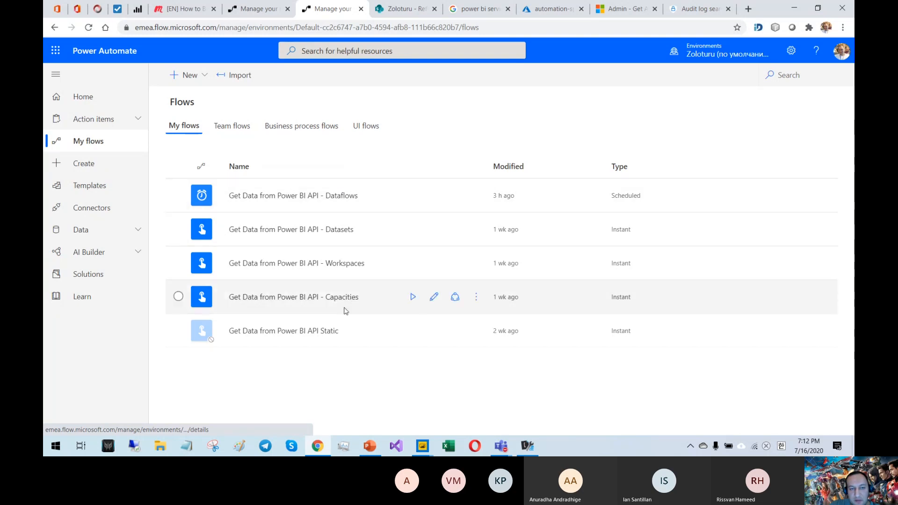
click(394, 10)
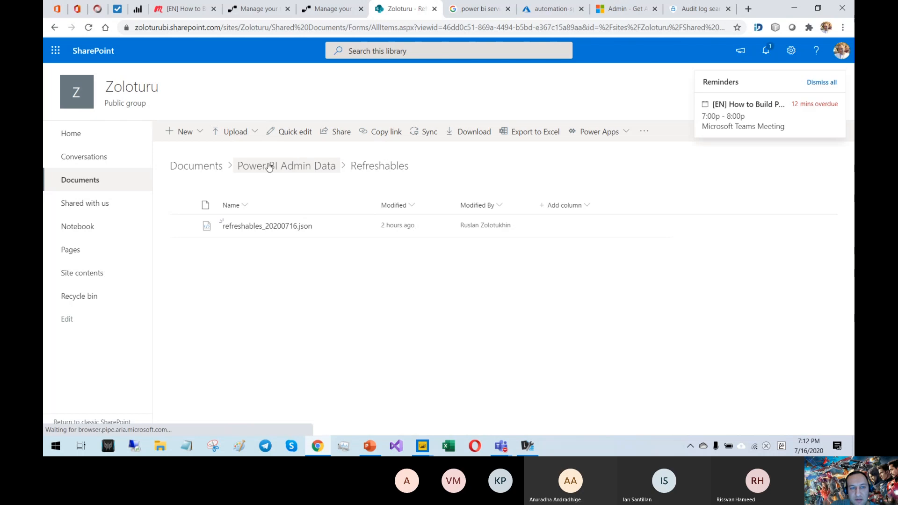
Browse from Power BI Admin Data into the Capacities folder, then return to the flows list.
click(308, 164)
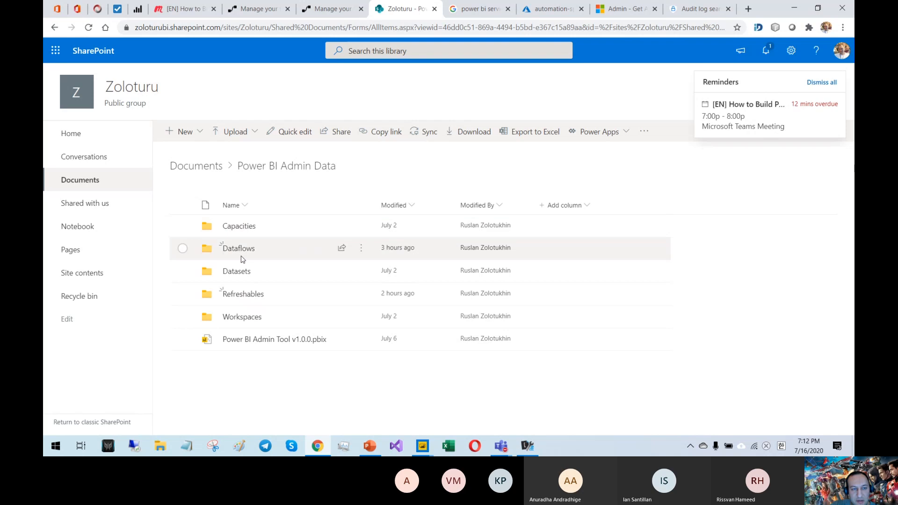
click(240, 227)
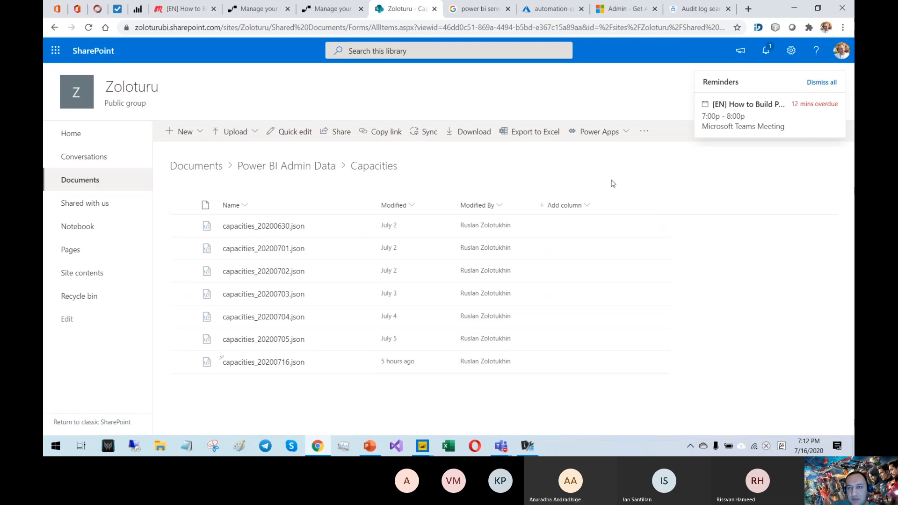
click(825, 83)
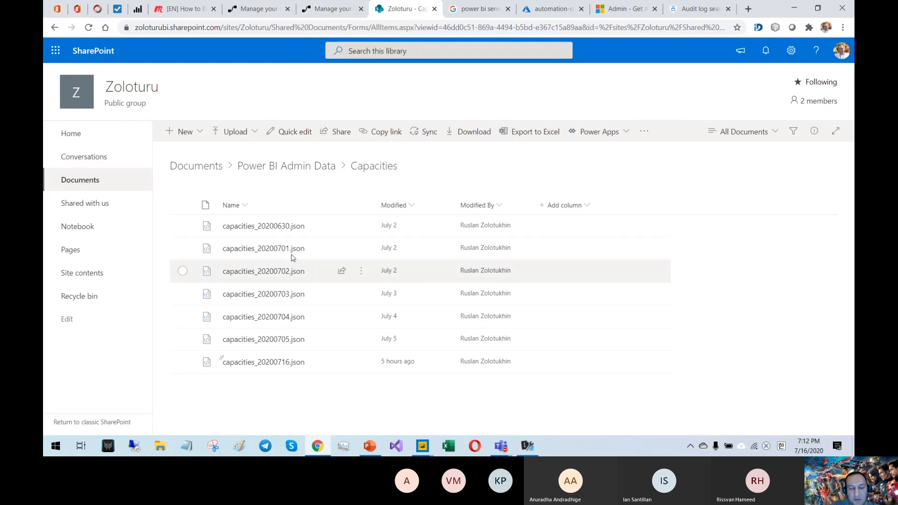
click(314, 8)
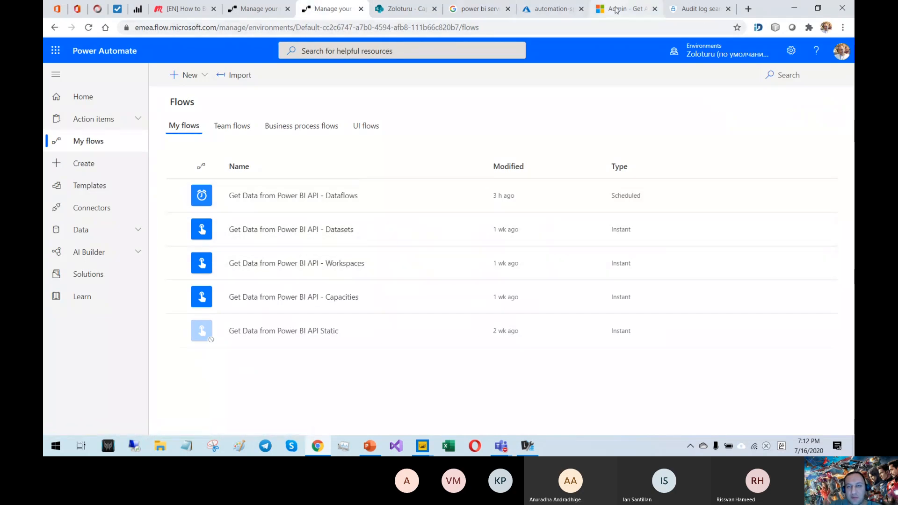
On the Get Activity Events docs page, scroll the Admin API list down to Get Refreshables.
click(622, 8)
drag(239, 237, 260, 189)
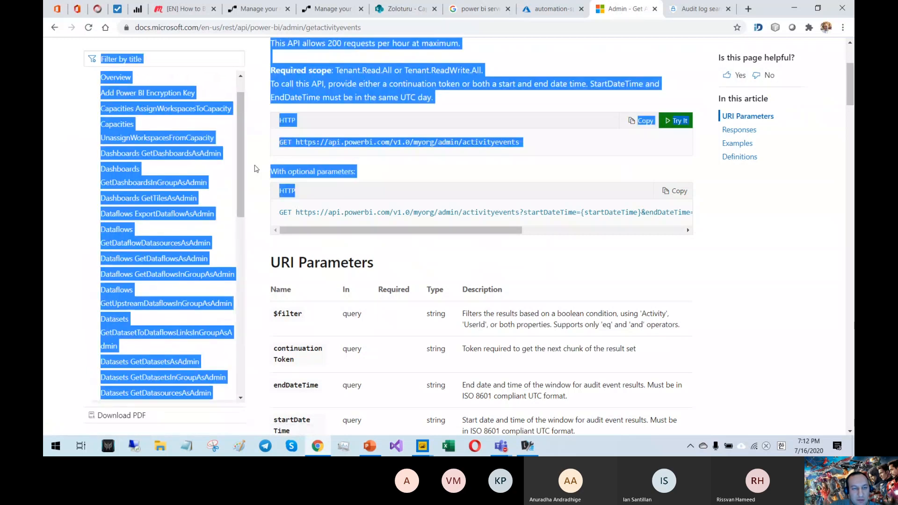
click(254, 160)
drag(242, 151, 243, 225)
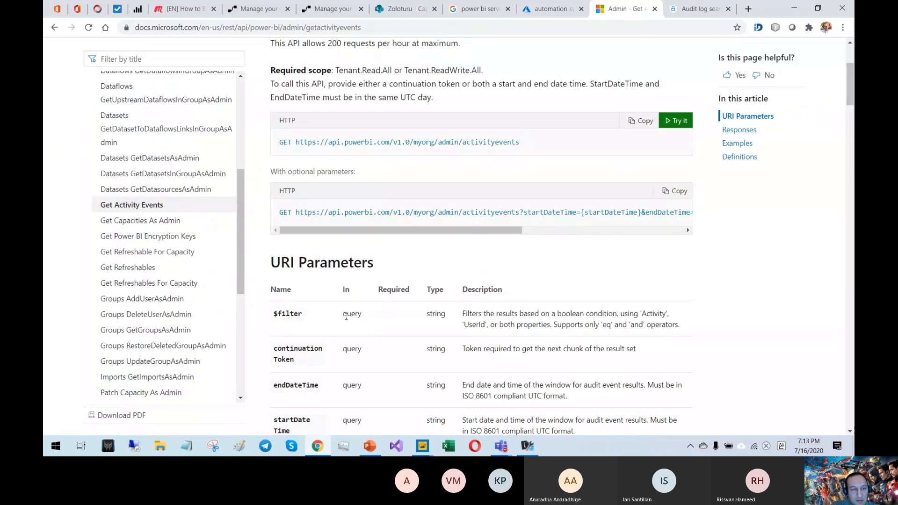
scroll(164, 261, down, 3)
scroll(164, 262, up, 7)
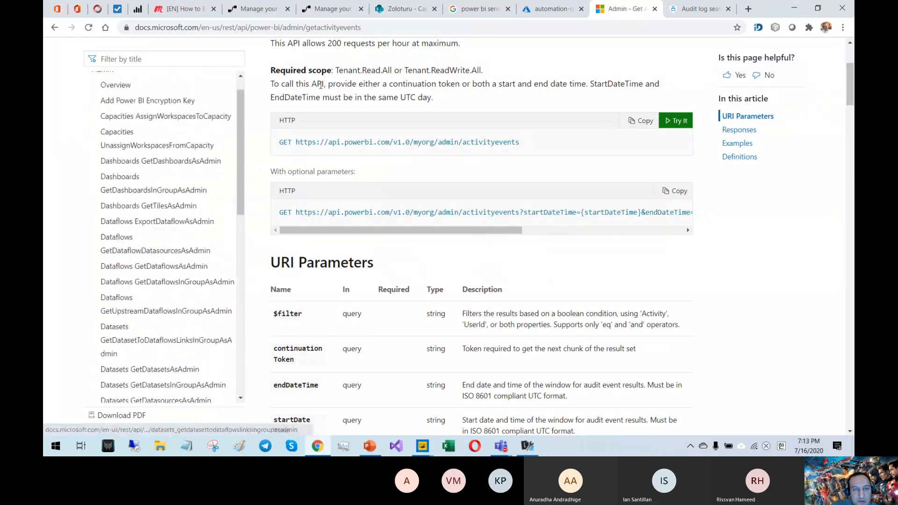
scroll(321, 85, up, 3)
scroll(109, 151, up, 1)
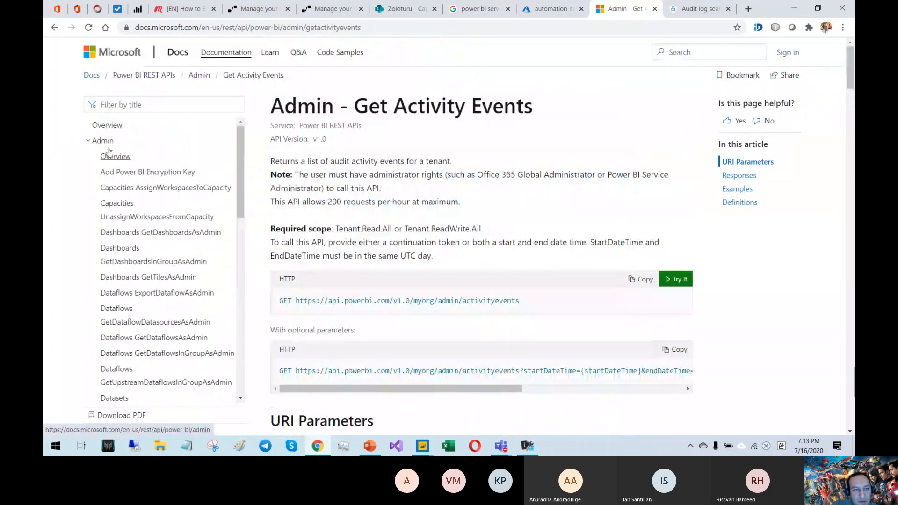
click(90, 141)
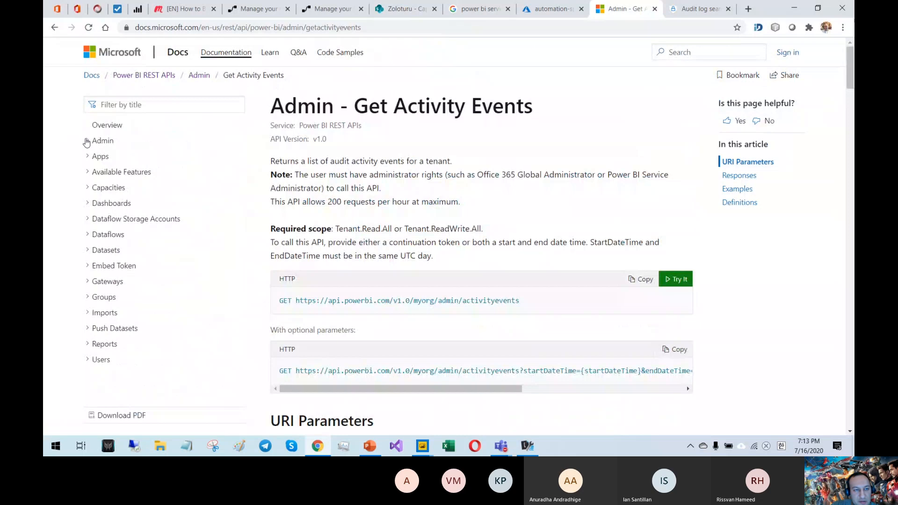
click(89, 142)
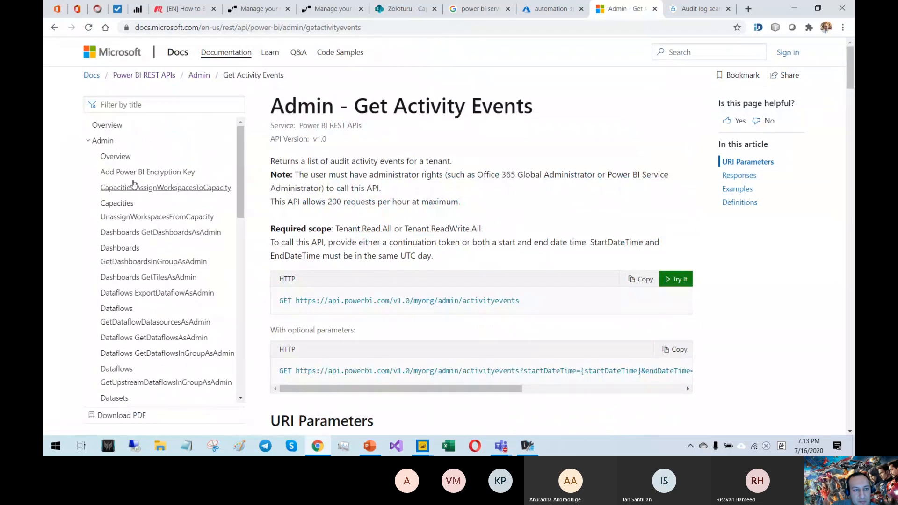
scroll(157, 317, down, 1)
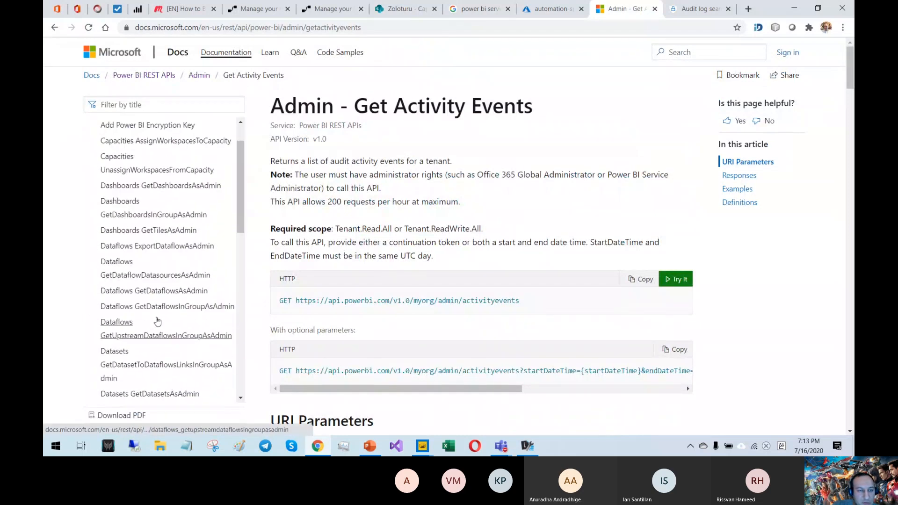
scroll(160, 321, down, 5)
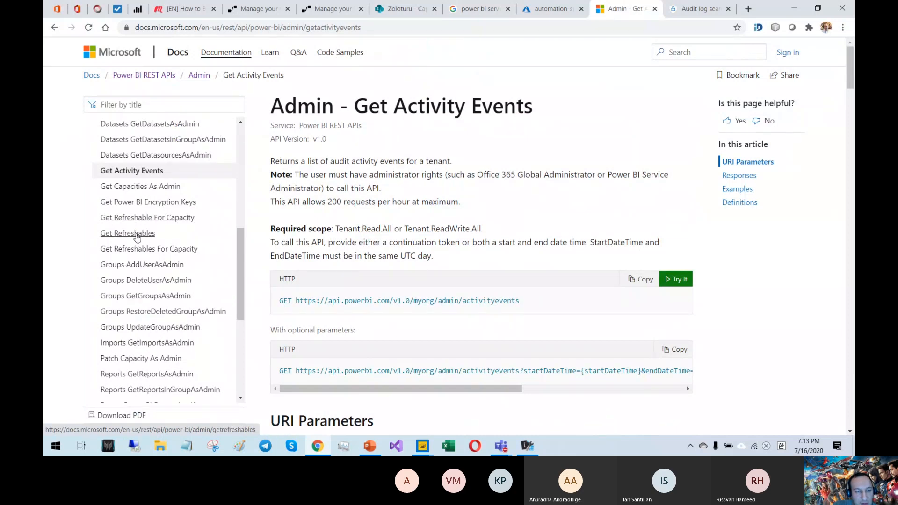
Open the Get Refreshables API reference and try selecting its GET request URL.
click(137, 233)
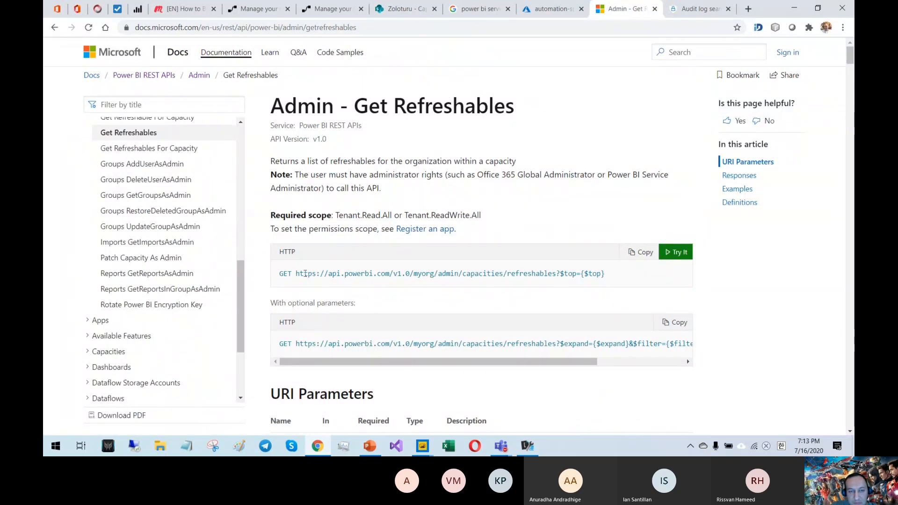
drag(296, 273, 615, 276)
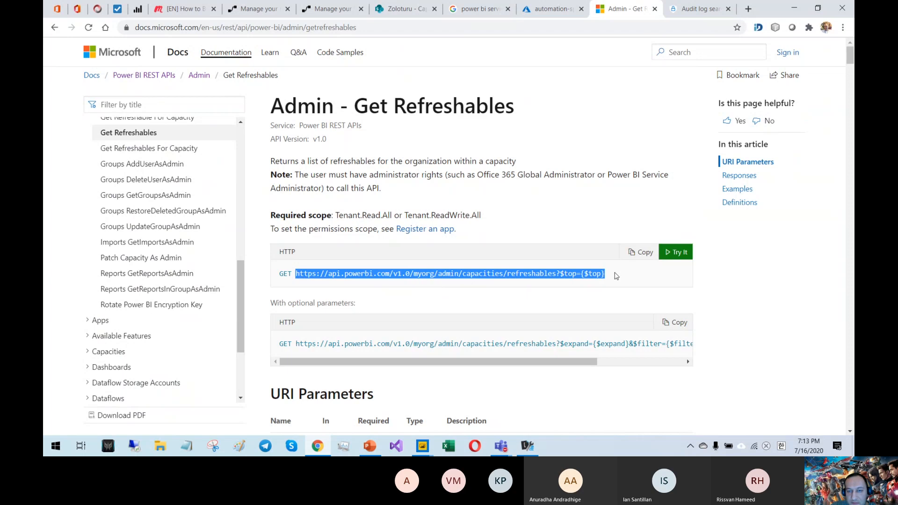
click(569, 274)
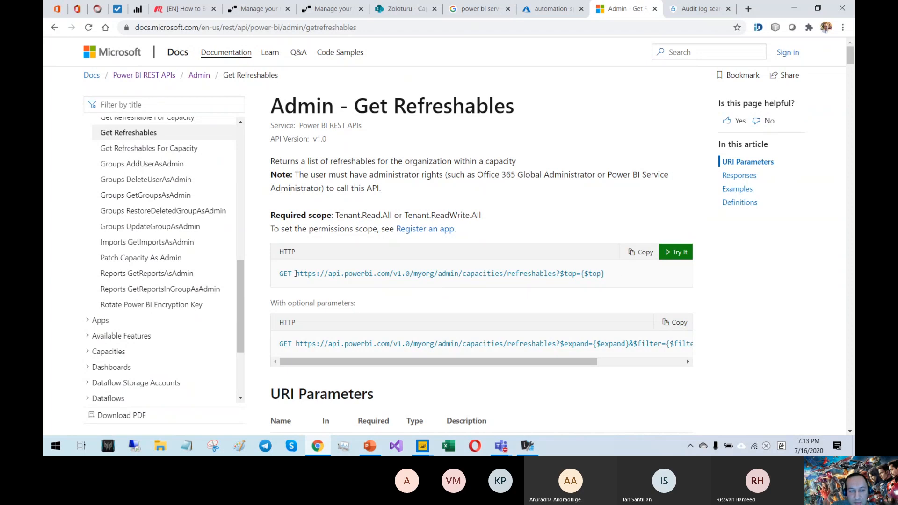
drag(296, 273, 616, 286)
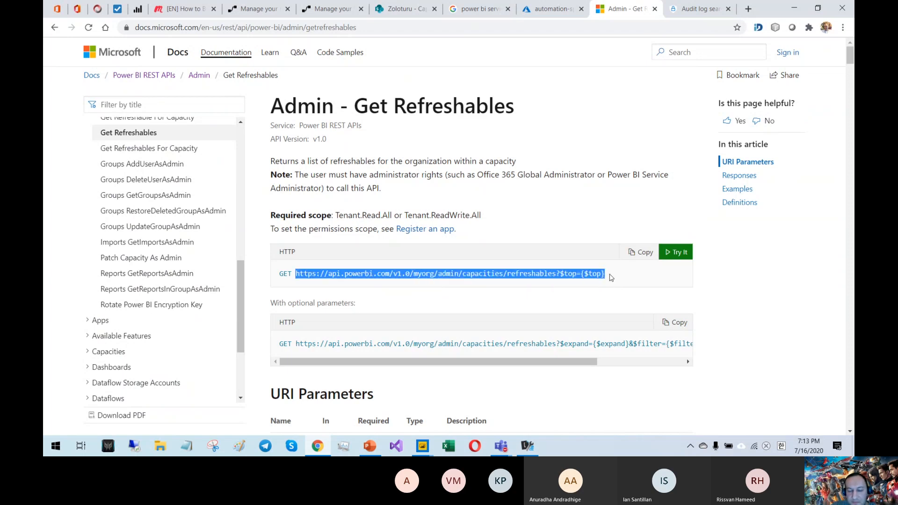
click(610, 277)
drag(296, 273, 624, 275)
click(611, 279)
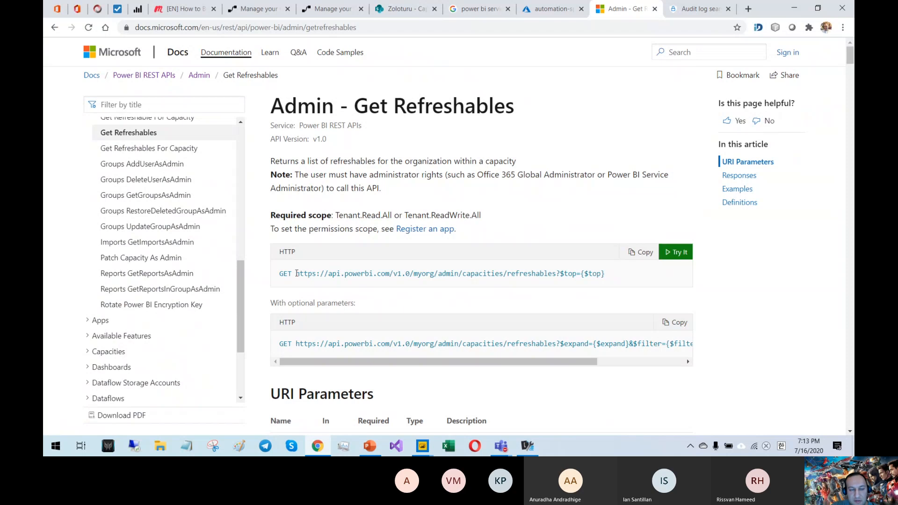
drag(297, 276, 571, 268)
click(574, 267)
drag(296, 273, 603, 274)
click(590, 272)
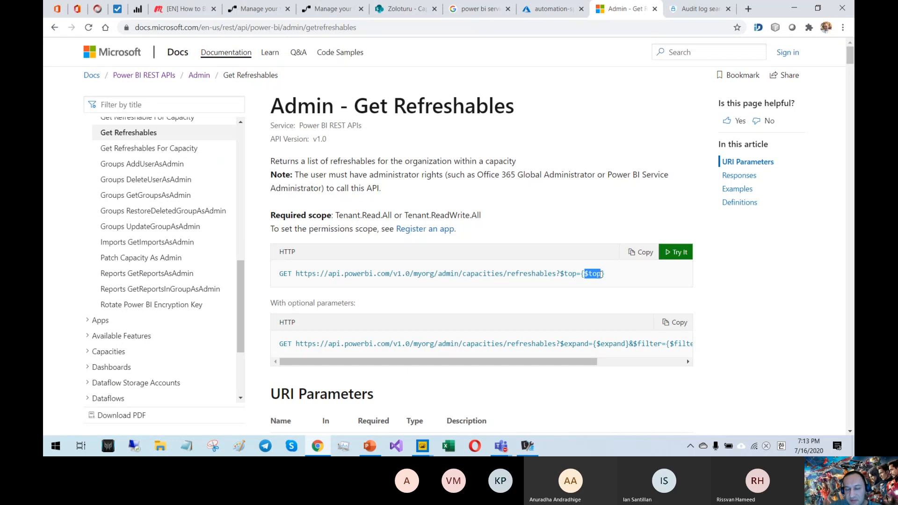
click(608, 278)
Select the request URL only up to refreshables, leaving out the $top parameter.
scroll(468, 303, down, 1)
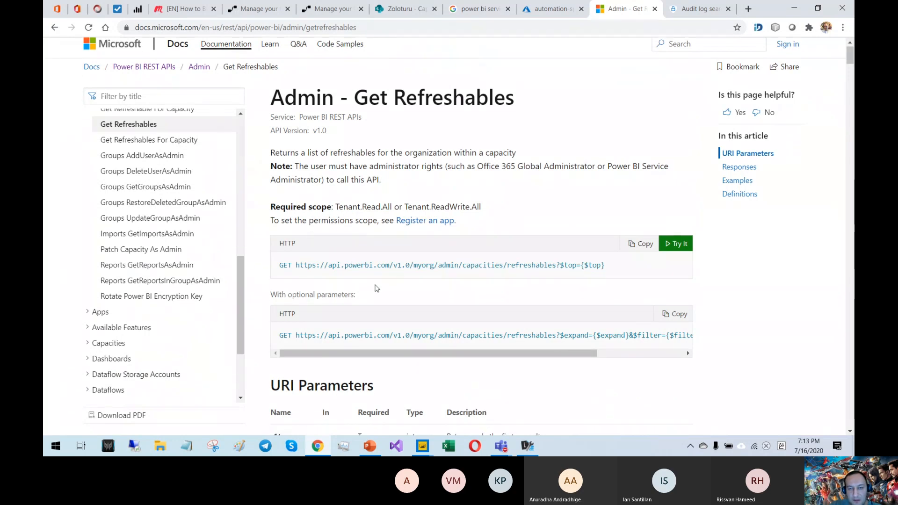
drag(532, 314, 400, 293)
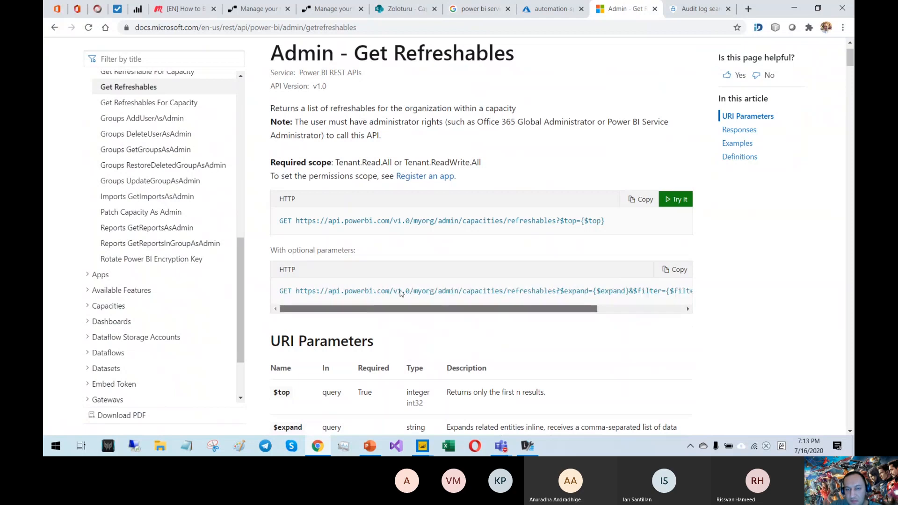
drag(603, 223, 573, 222)
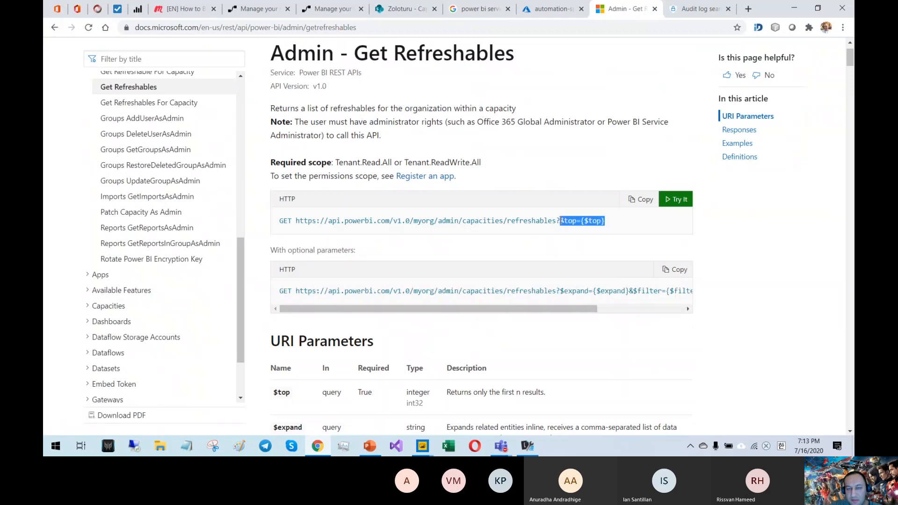
click(552, 219)
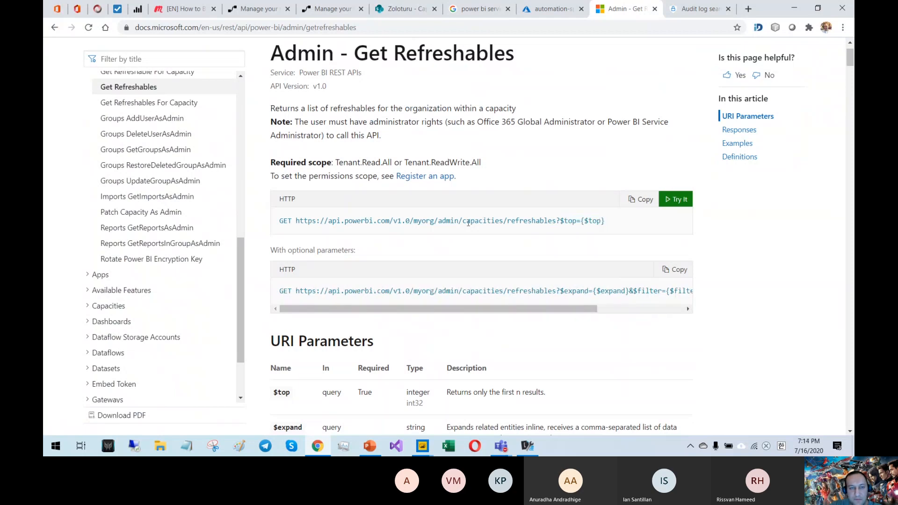
scroll(292, 275, up, 1)
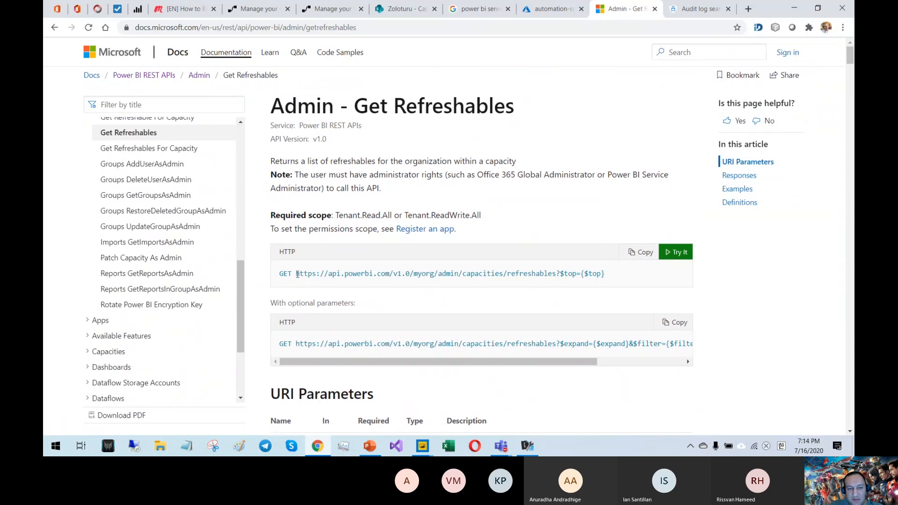
drag(295, 274, 555, 276)
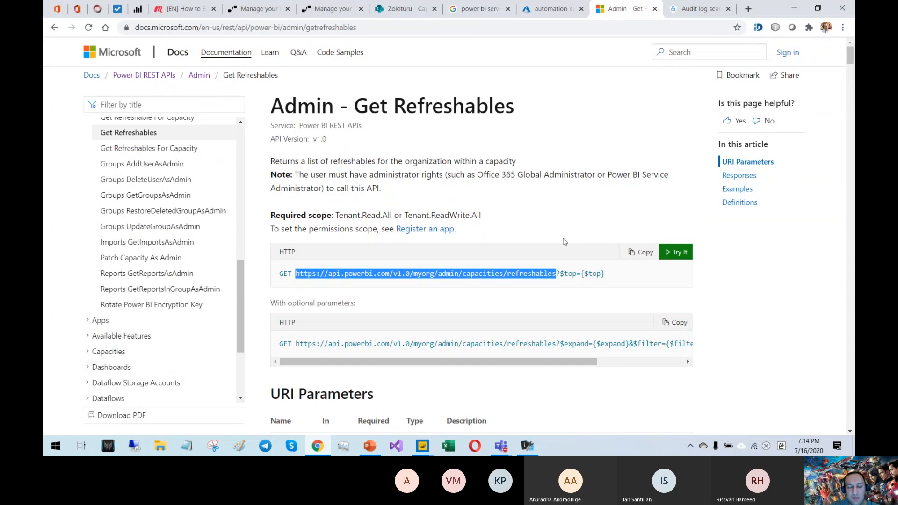
click(330, 10)
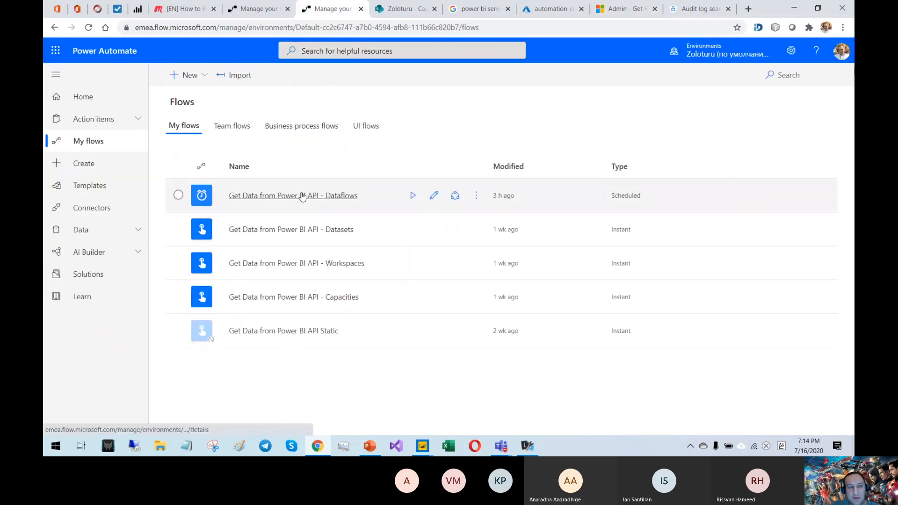
Refresh the flows list and open, then close, a blank scheduled flow dialog.
click(254, 11)
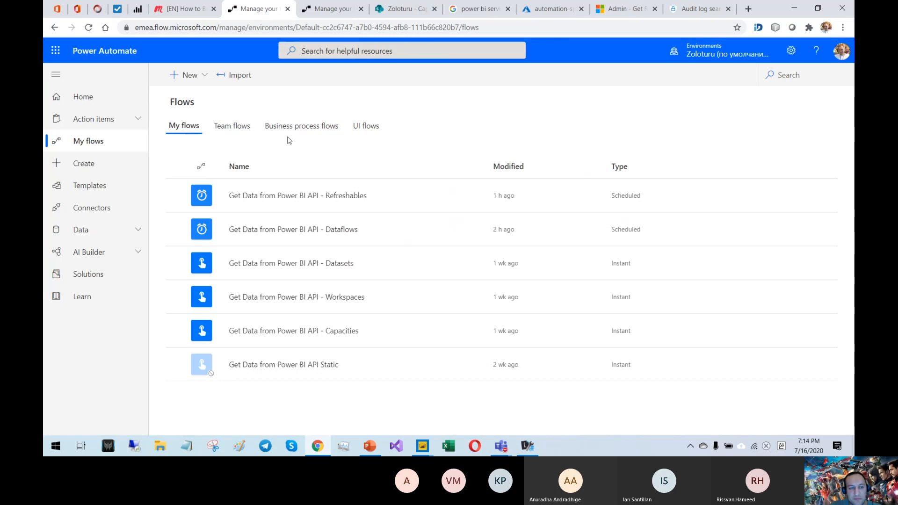
click(89, 27)
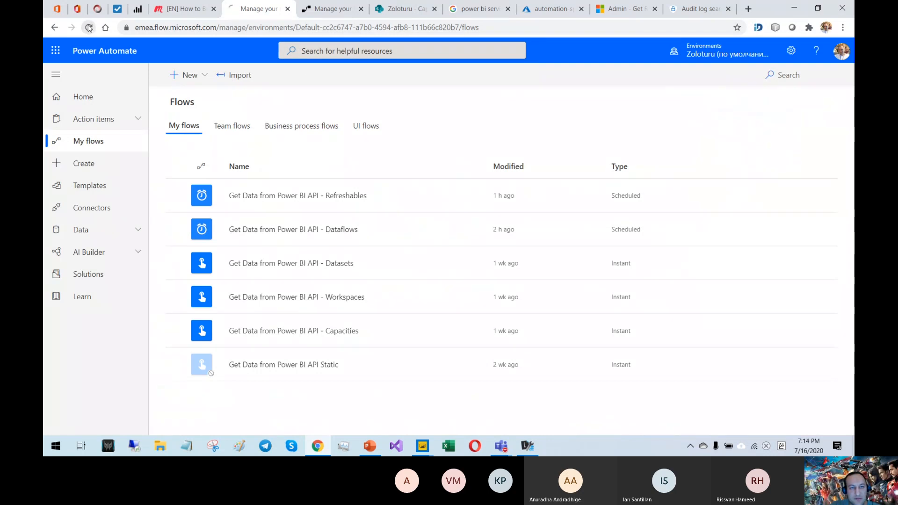
click(318, 9)
click(198, 77)
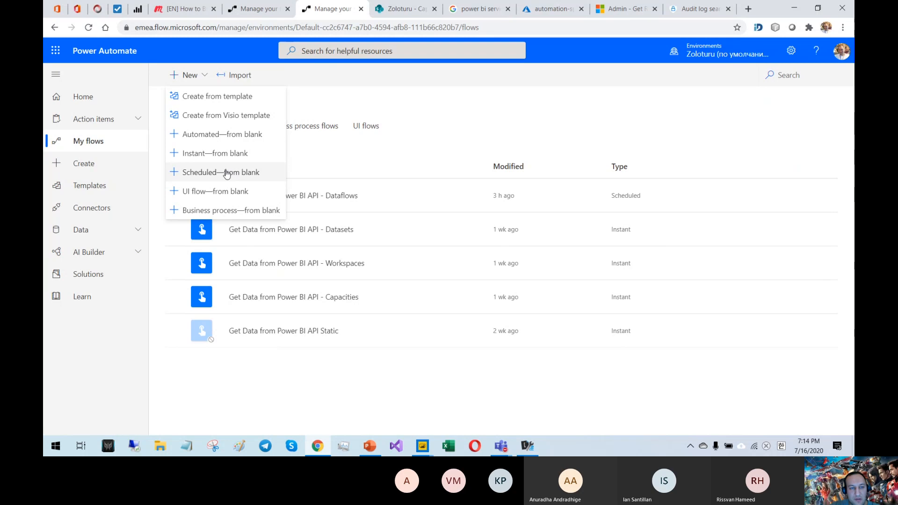
click(229, 172)
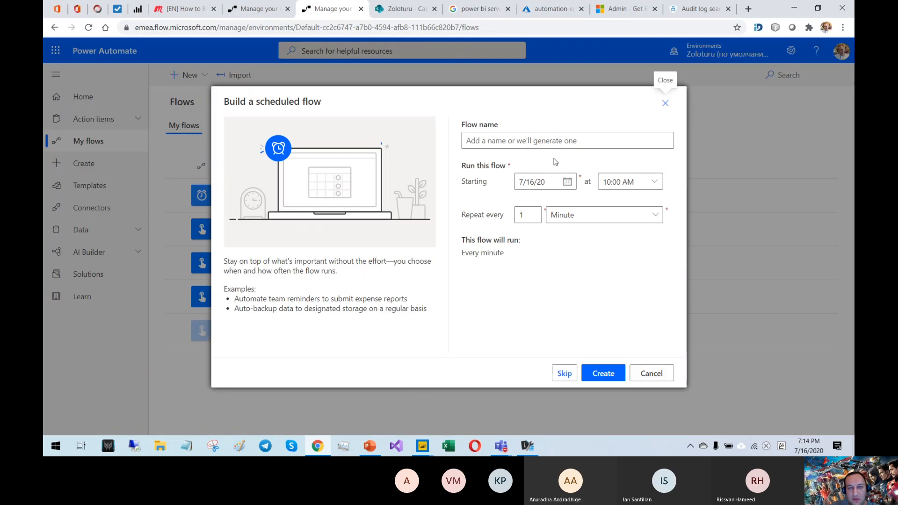
click(538, 140)
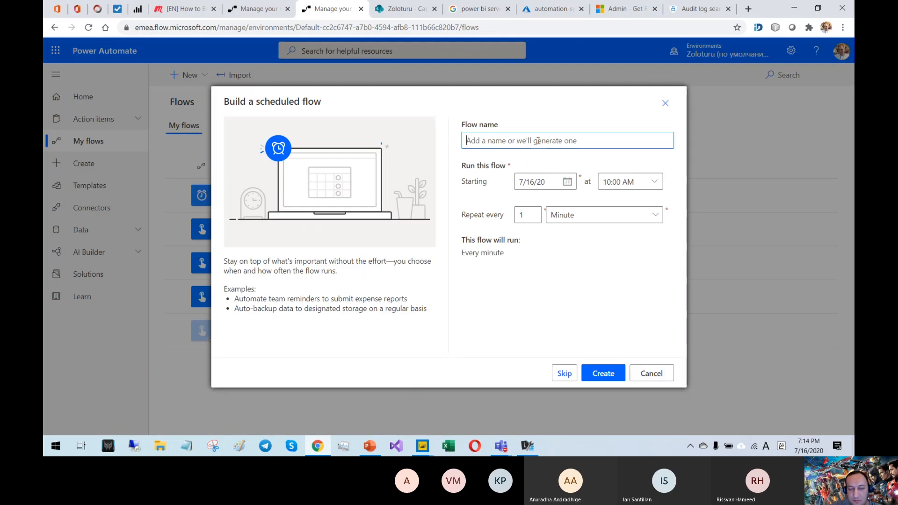
click(664, 103)
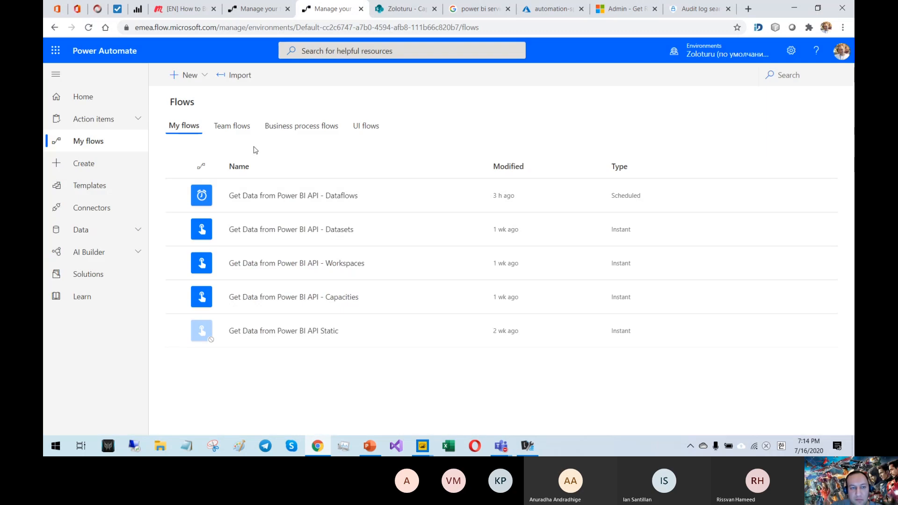
Start a scheduled flow named Get Data from Power BI API - Refreshables, adapted from the Dataflows name.
drag(226, 196, 364, 196)
key(ctrl+c)
click(190, 75)
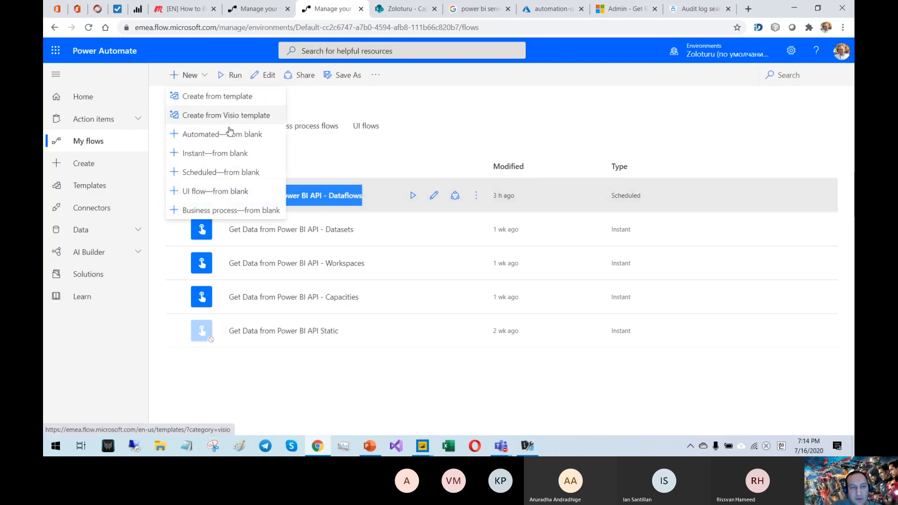
click(240, 172)
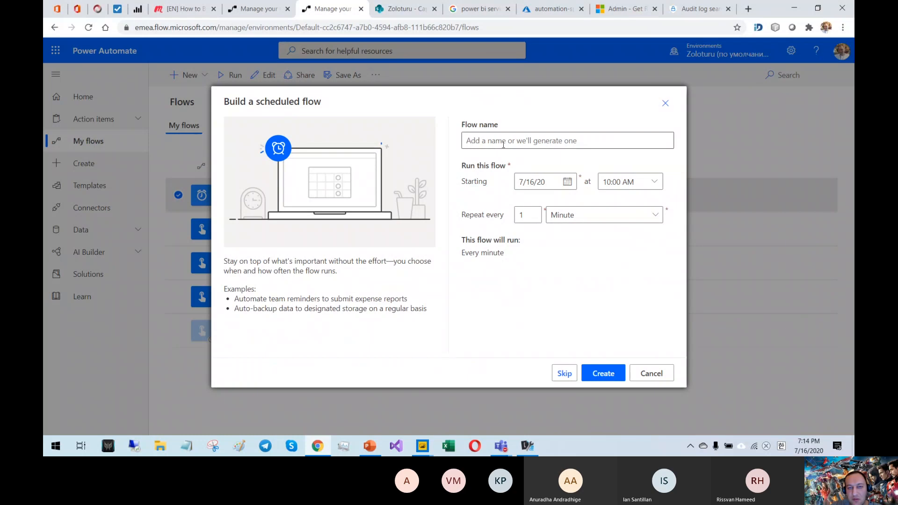
key(ctrl+v)
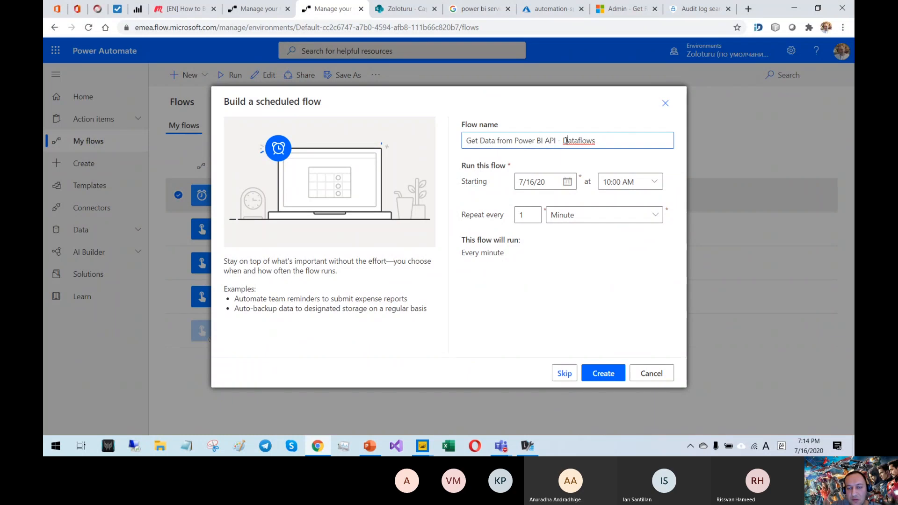
drag(563, 140, 606, 145)
text(Refreshable)
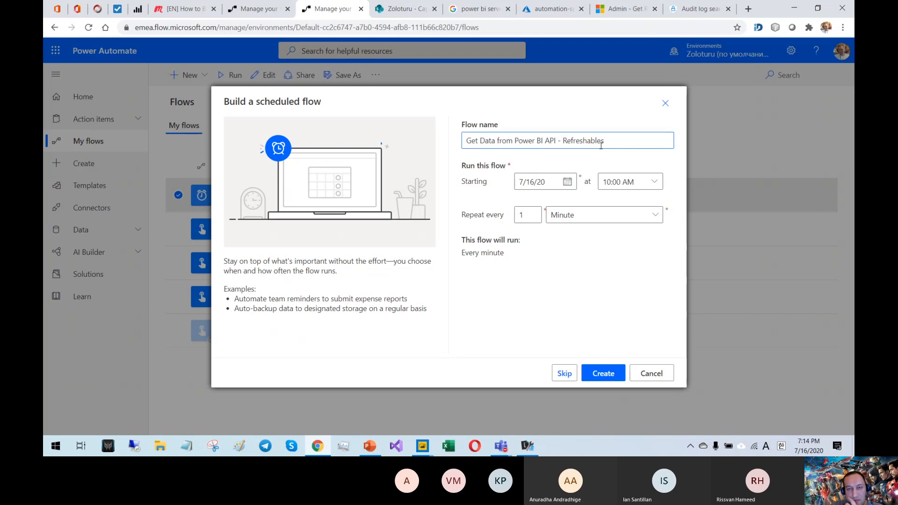
Set it to start at 07:00 AM, repeat every 1 Day, and create it.
click(655, 181)
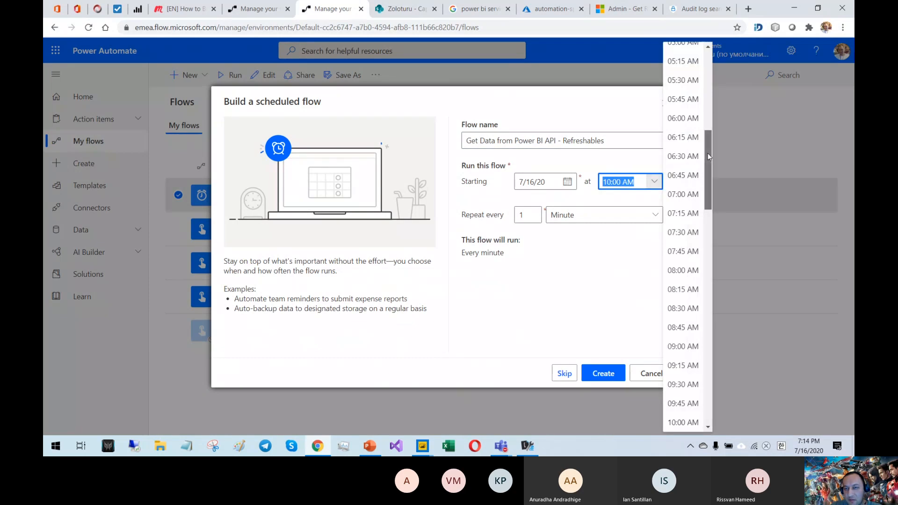
scroll(708, 157, down, 1)
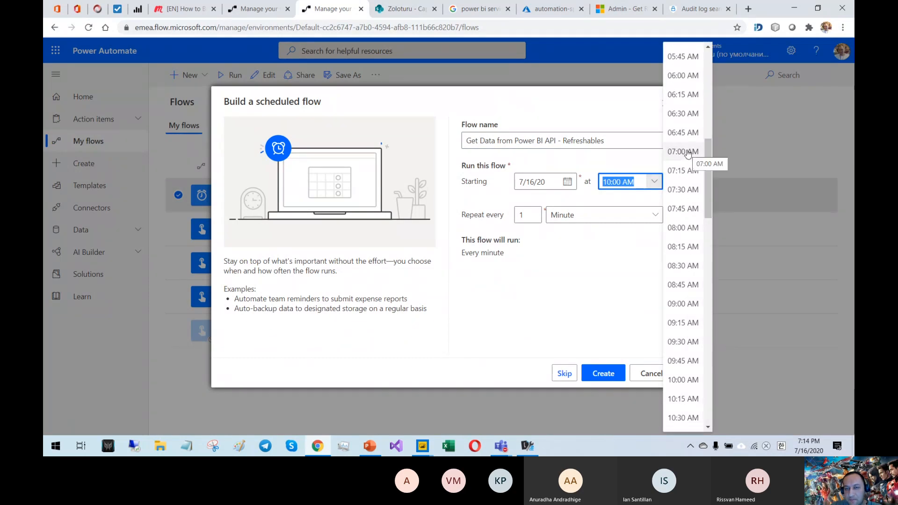
click(686, 151)
click(560, 215)
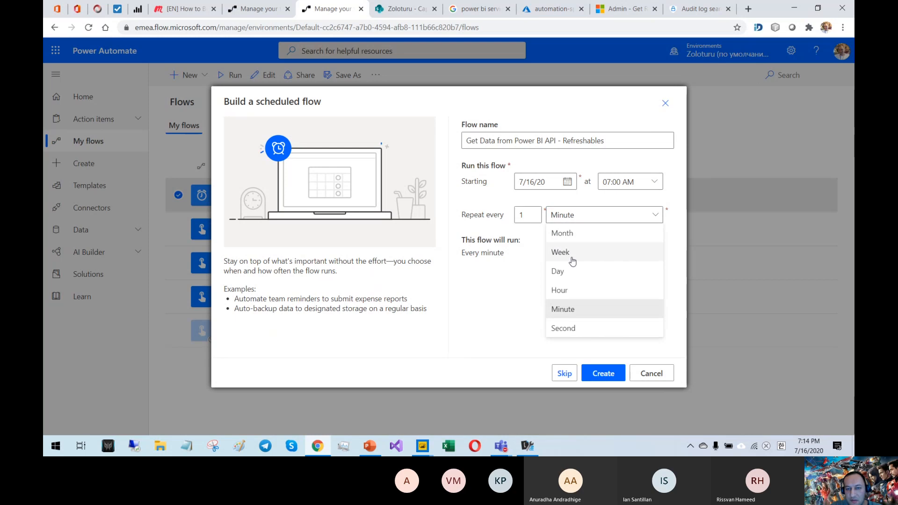
click(570, 272)
click(604, 377)
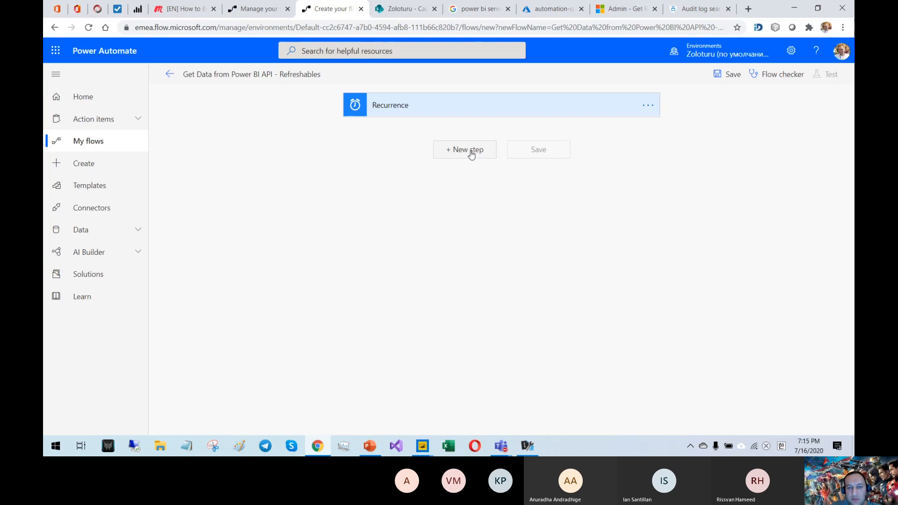
Add a new step under Recurrence, then switch to the Azure app registration overview.
click(470, 154)
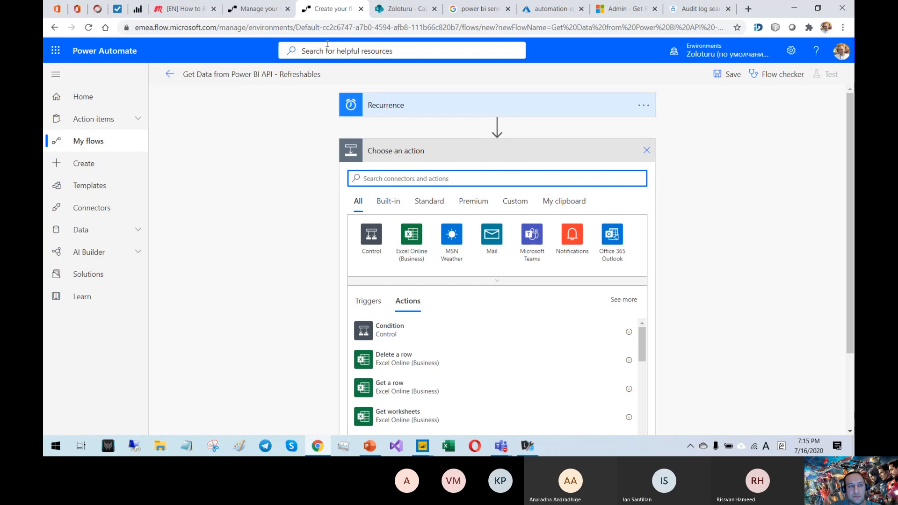
click(552, 10)
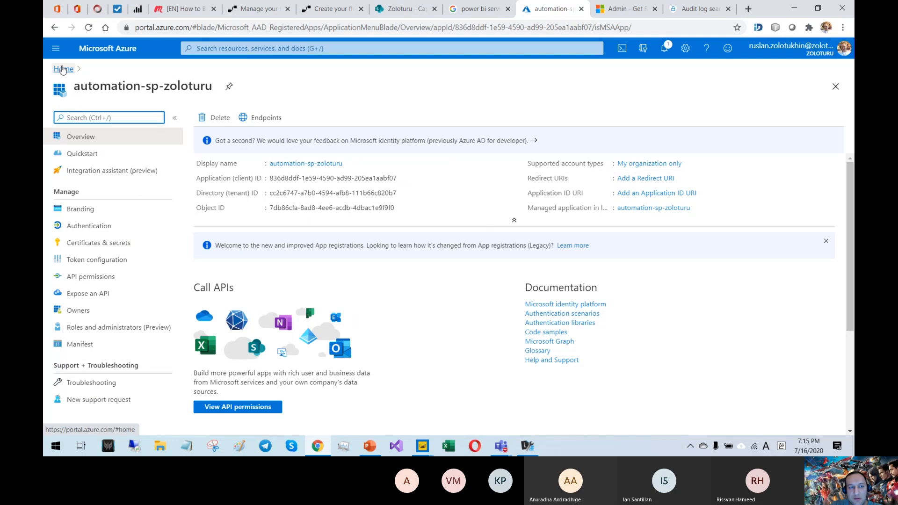
Go to the Azure portal home page and open App registrations.
click(63, 69)
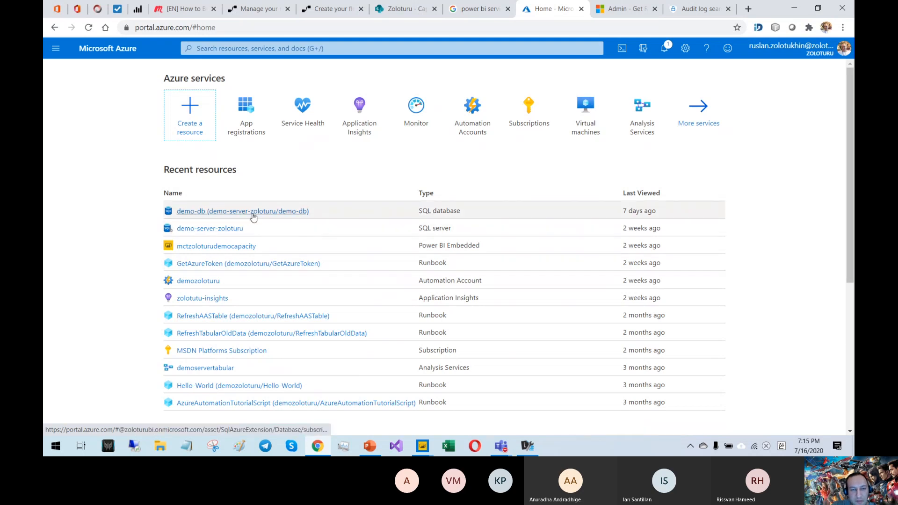
click(250, 121)
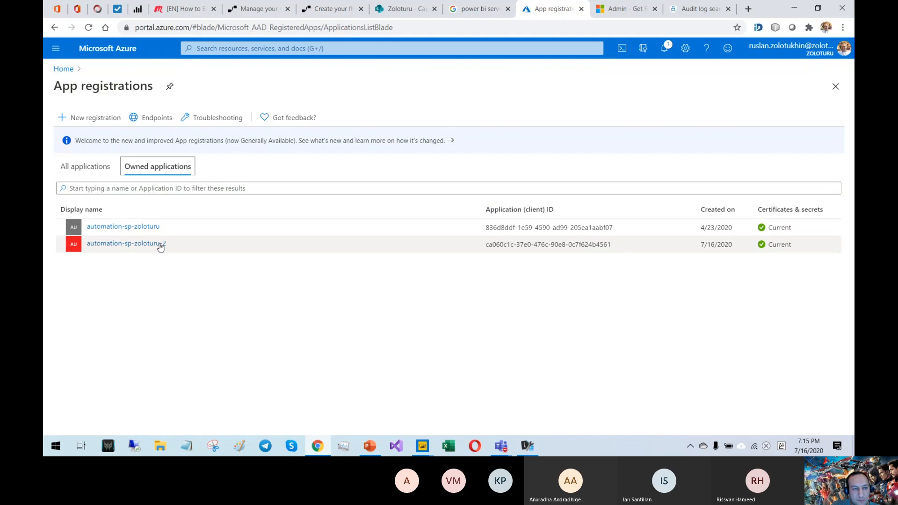
Register single-tenant app automation-sp-zoloturu-3 with no redirect URI.
click(104, 121)
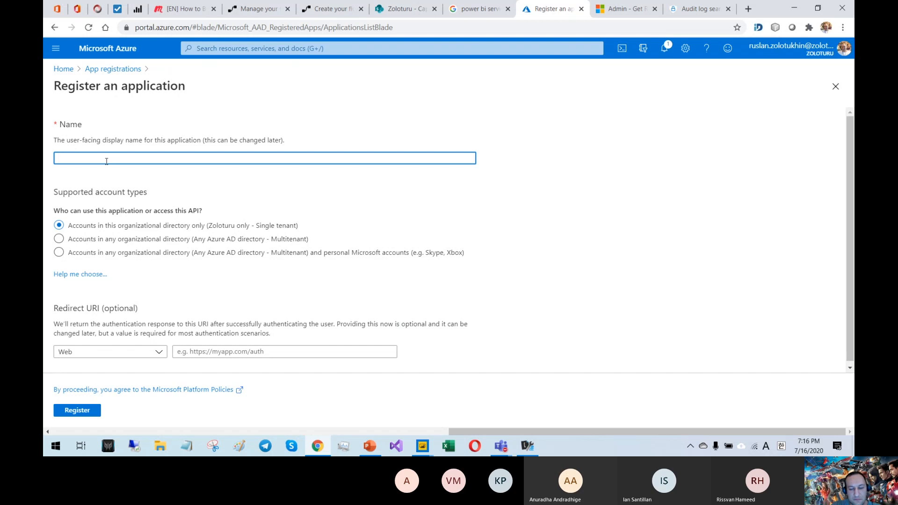
text(automation-s)
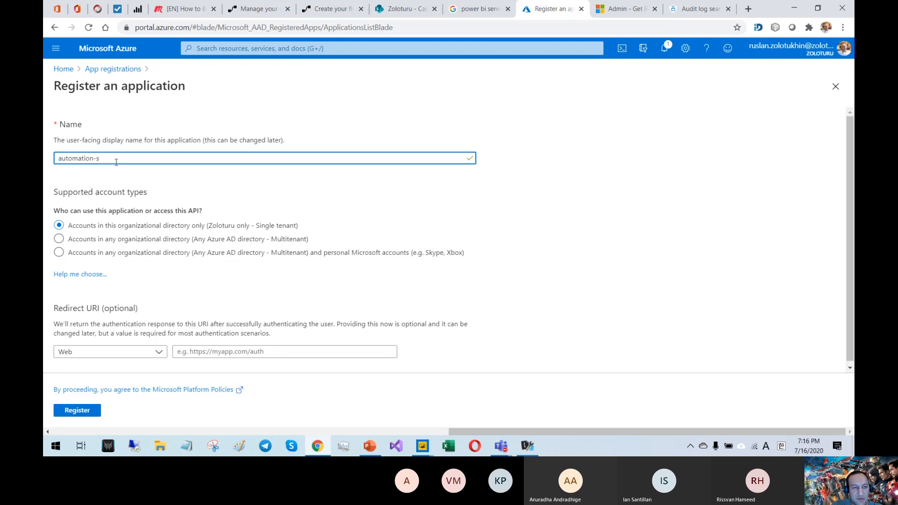
text(zoloturu-3)
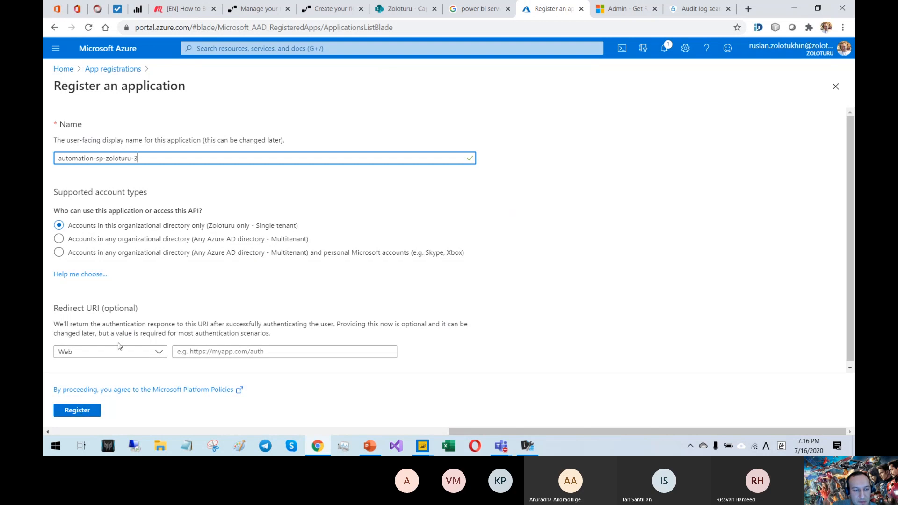
click(183, 353)
click(235, 300)
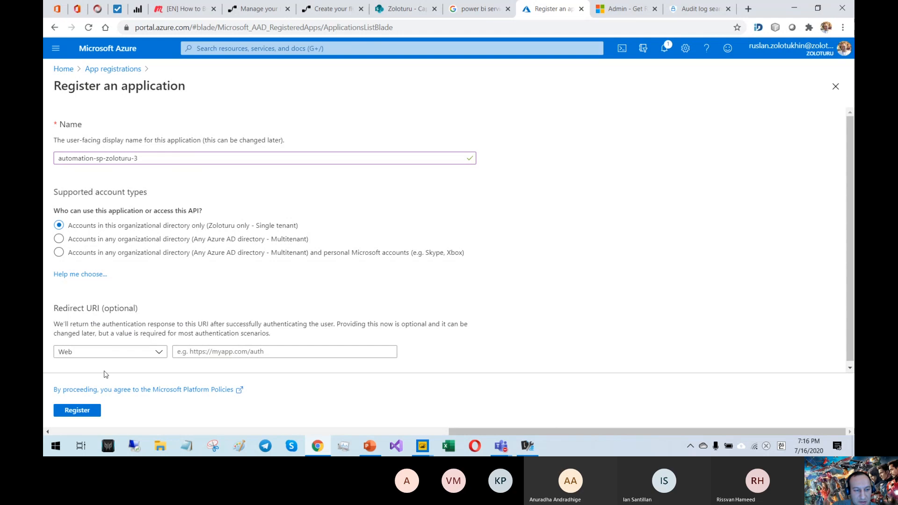
click(77, 410)
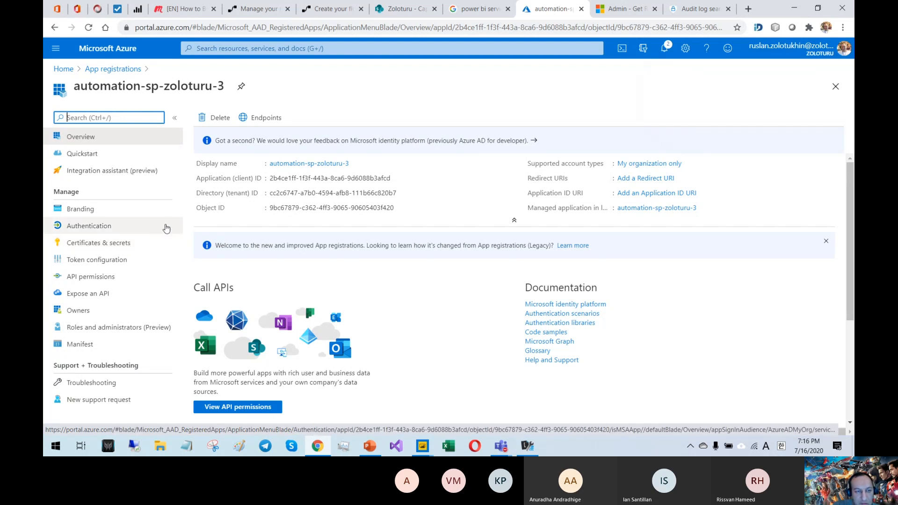
Copy the app's client ID, then add client secret power-automate-demo expiring in 1 year.
mouse_move(271, 179)
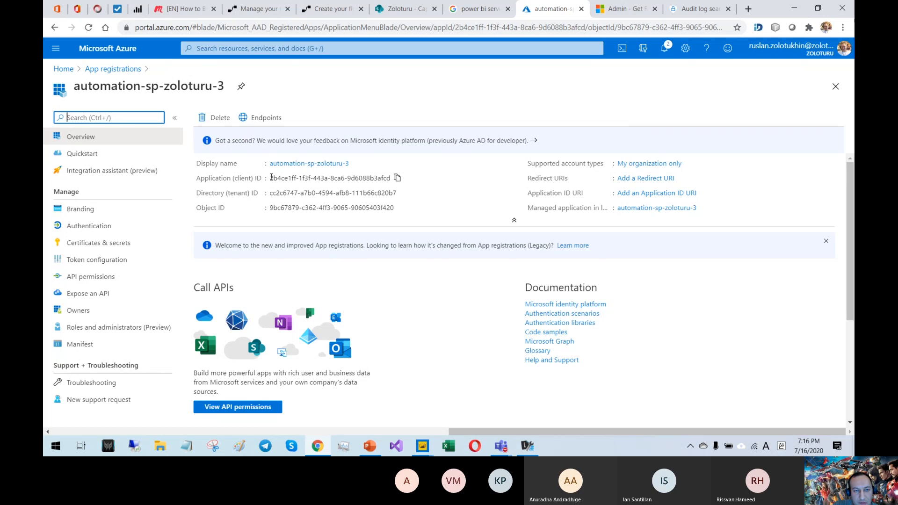
drag(271, 178, 395, 183)
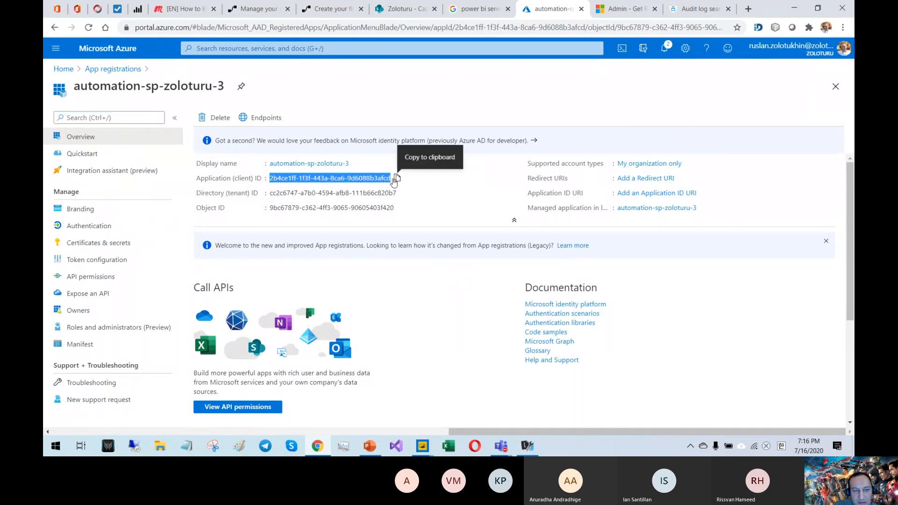
click(124, 244)
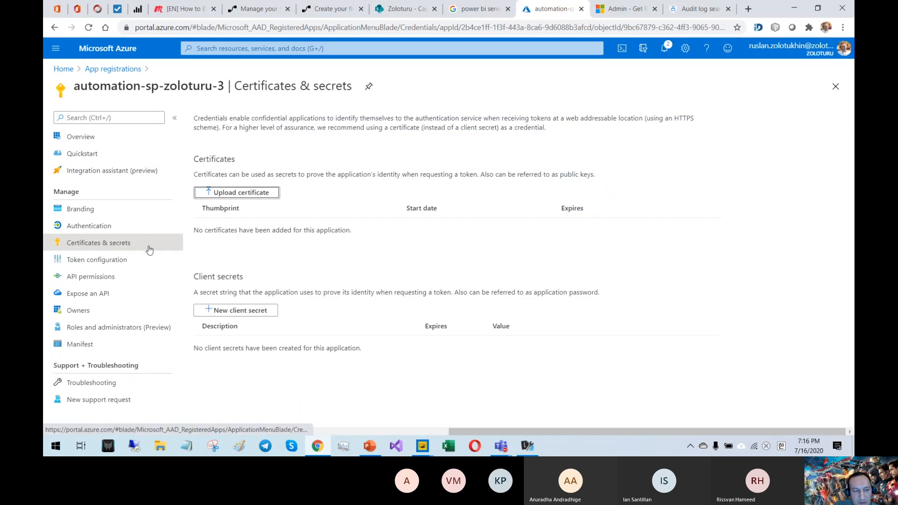
click(240, 313)
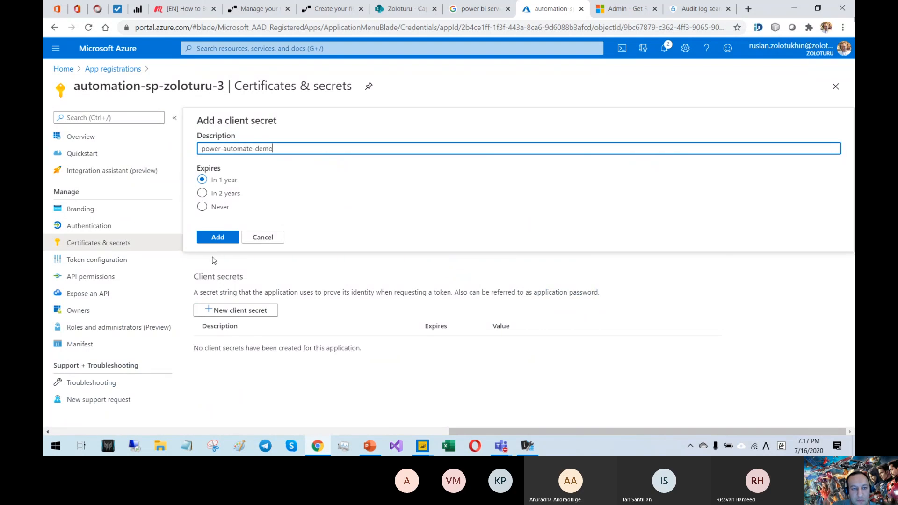
click(220, 238)
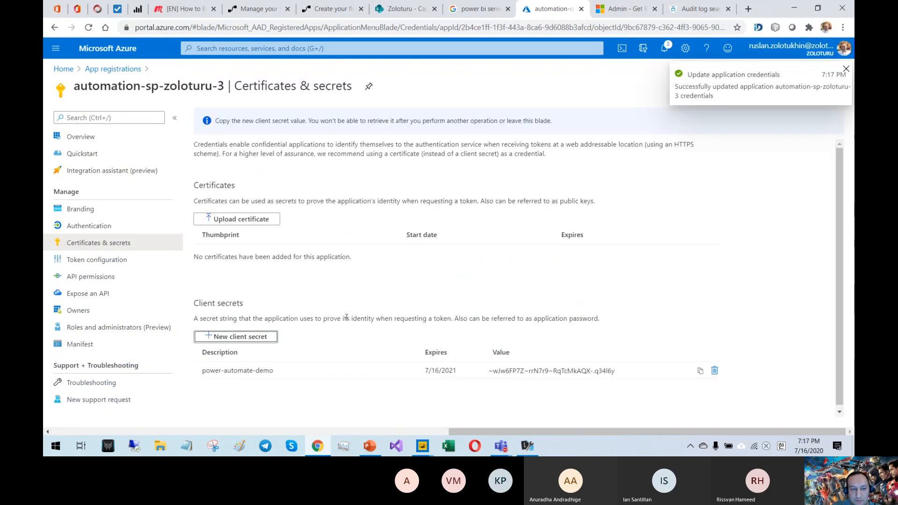
scroll(402, 369, down, 1)
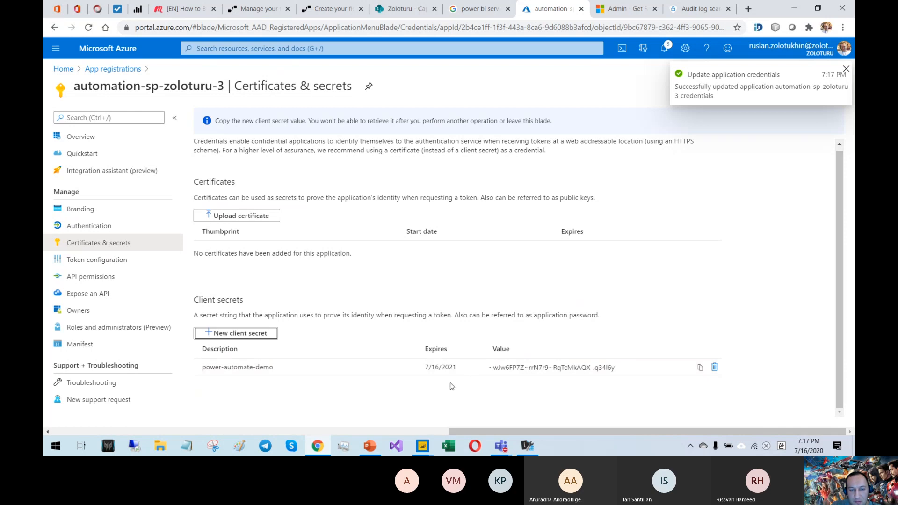
Open the Datasets flow from My flows and expand its Get Authorization Token step.
click(323, 13)
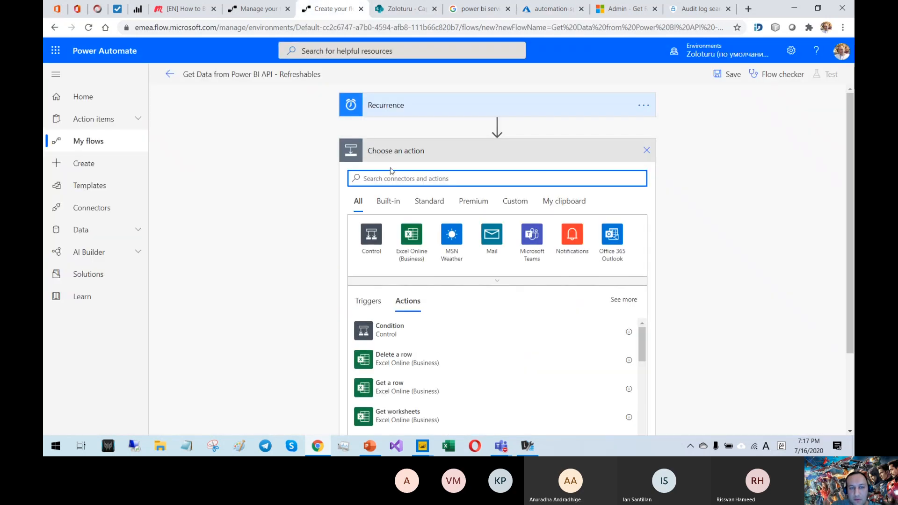
click(256, 12)
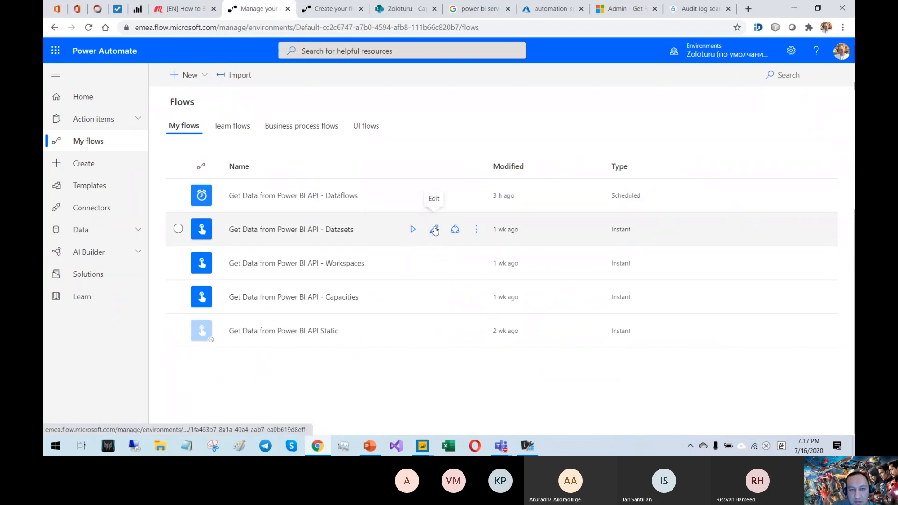
click(435, 230)
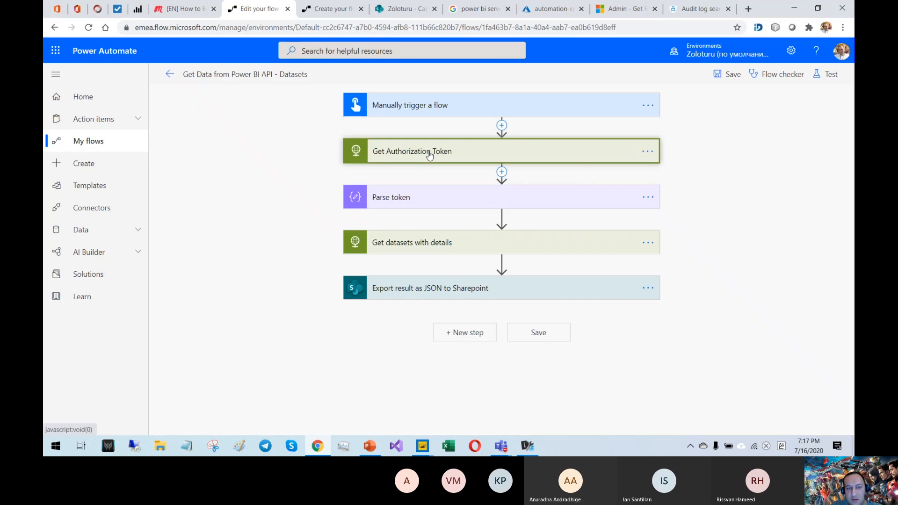
click(430, 156)
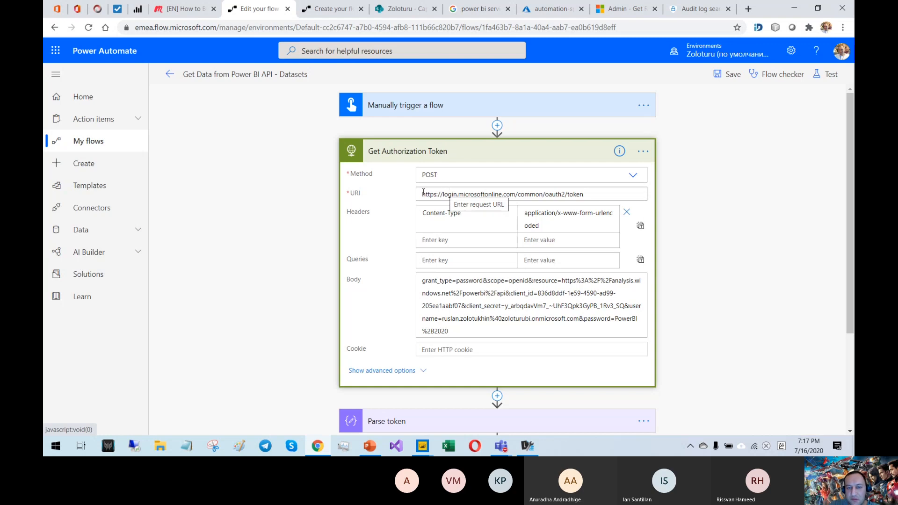
Review the step's token URL and confirm its request method remains POST.
drag(423, 191, 597, 197)
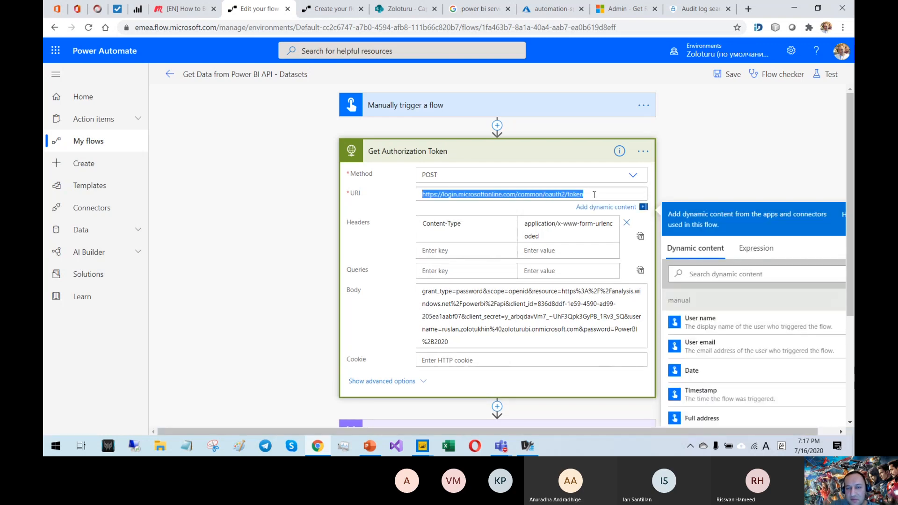
click(594, 195)
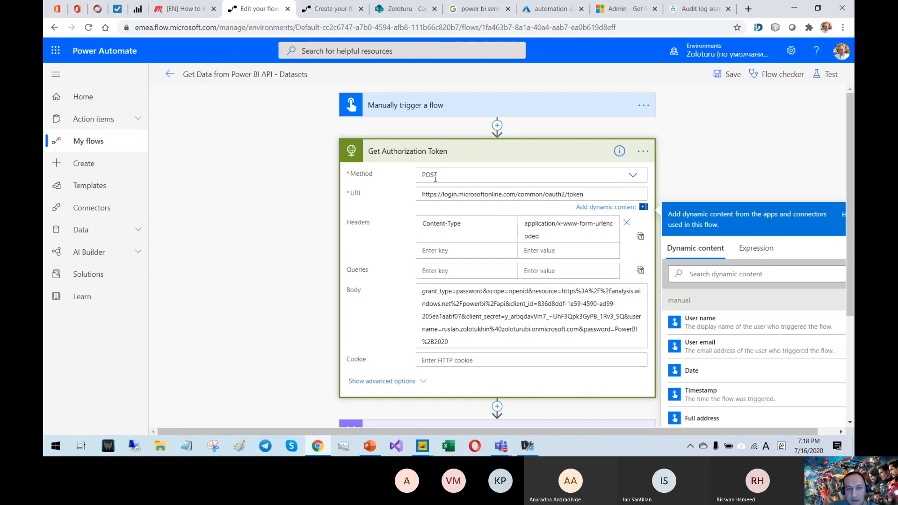
click(440, 178)
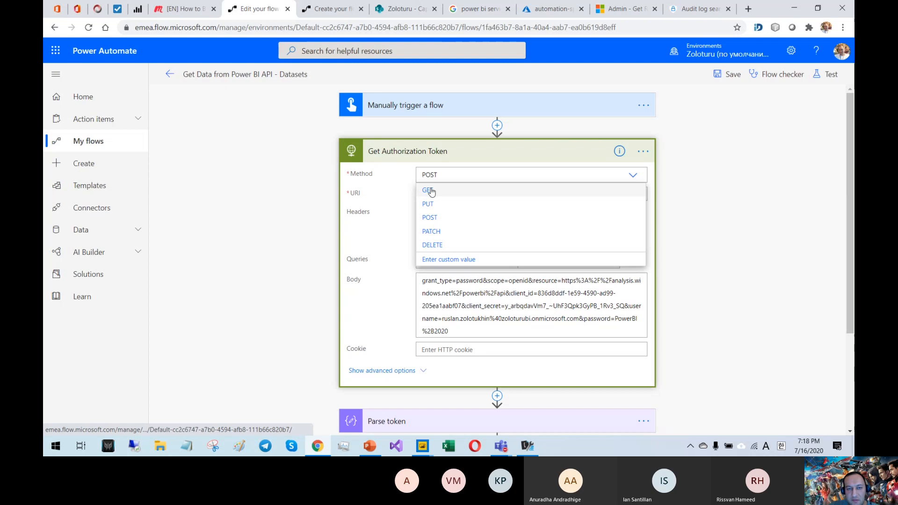
click(408, 194)
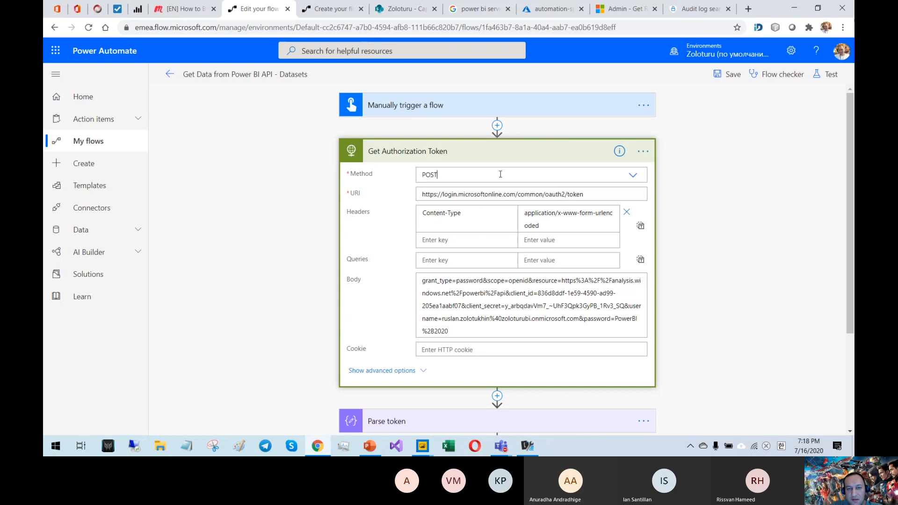
click(500, 175)
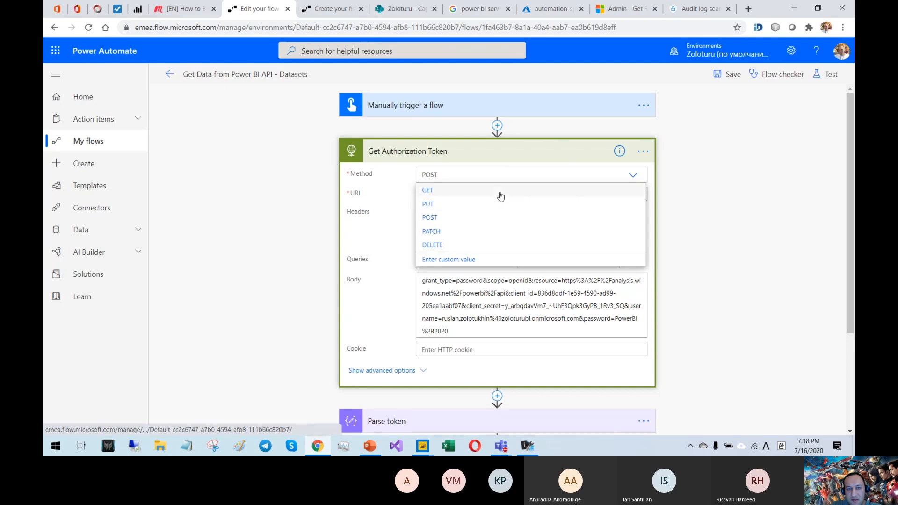
click(696, 208)
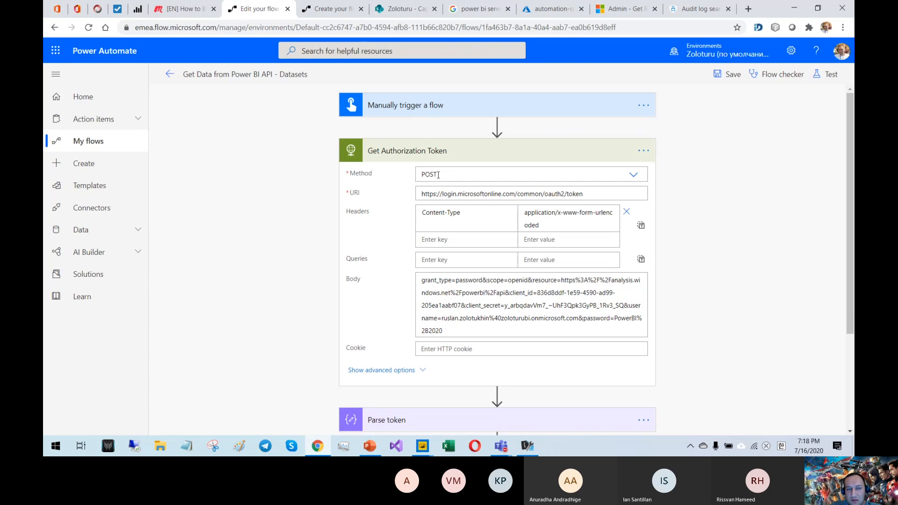
click(438, 175)
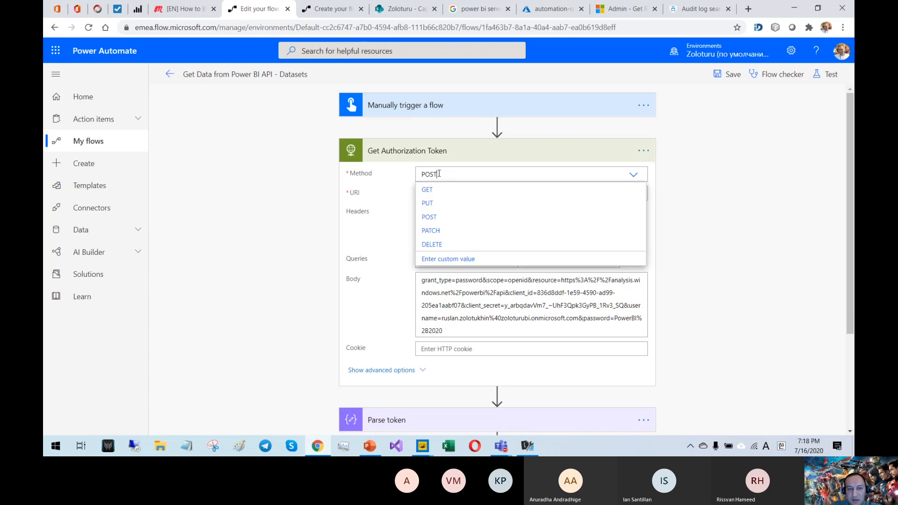
click(683, 194)
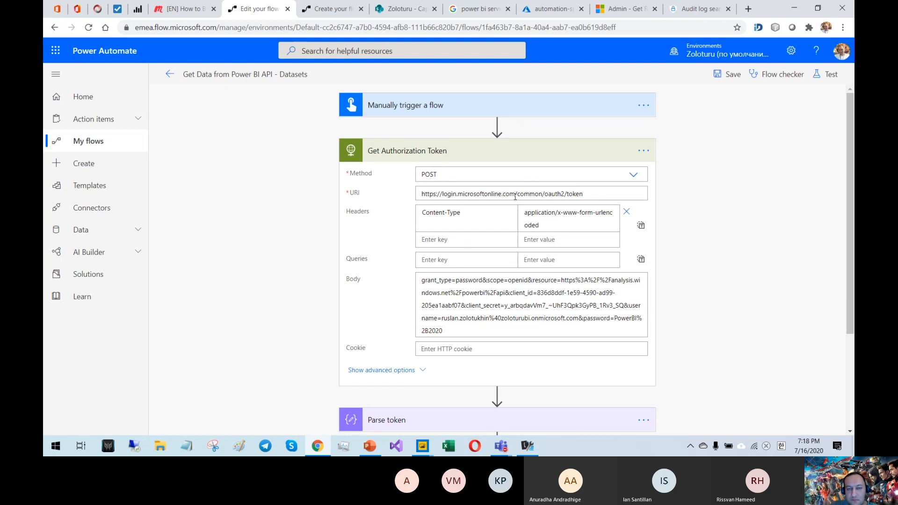
drag(424, 193, 590, 187)
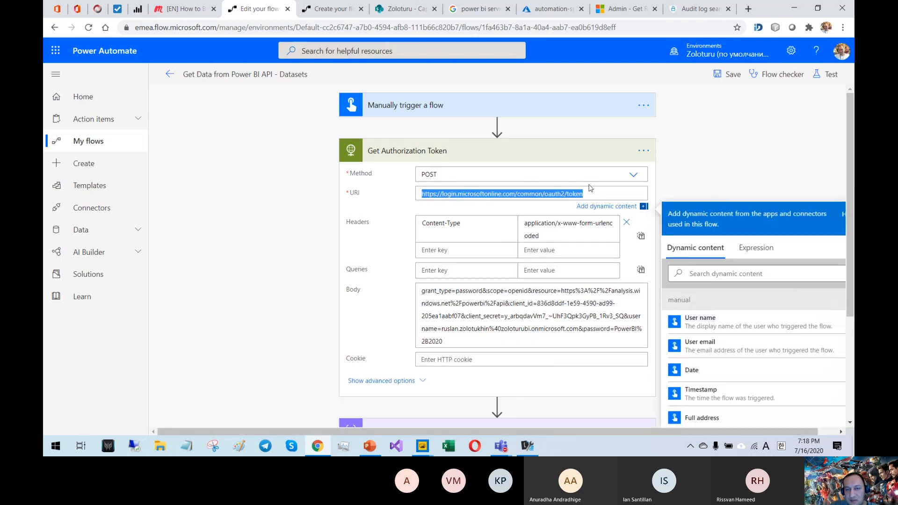
click(708, 177)
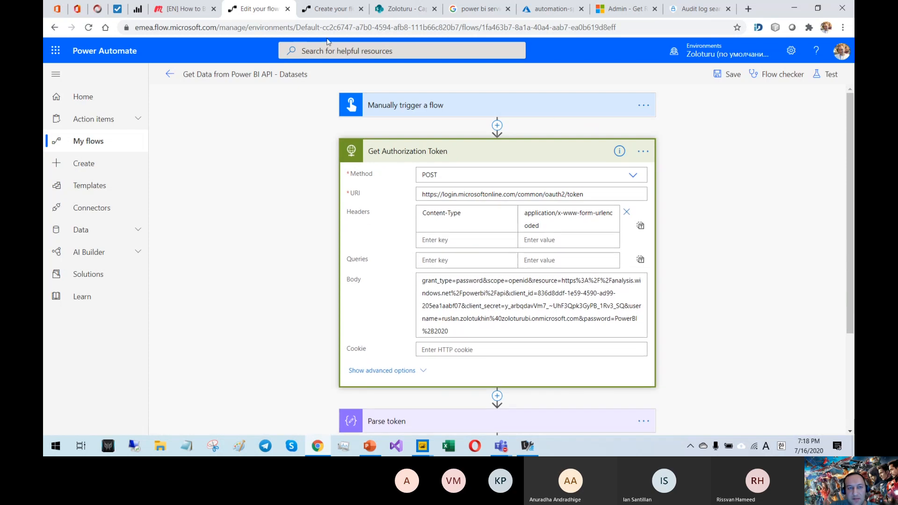
In the Refreshables flow, add an HTTP action, then delete it again.
click(327, 8)
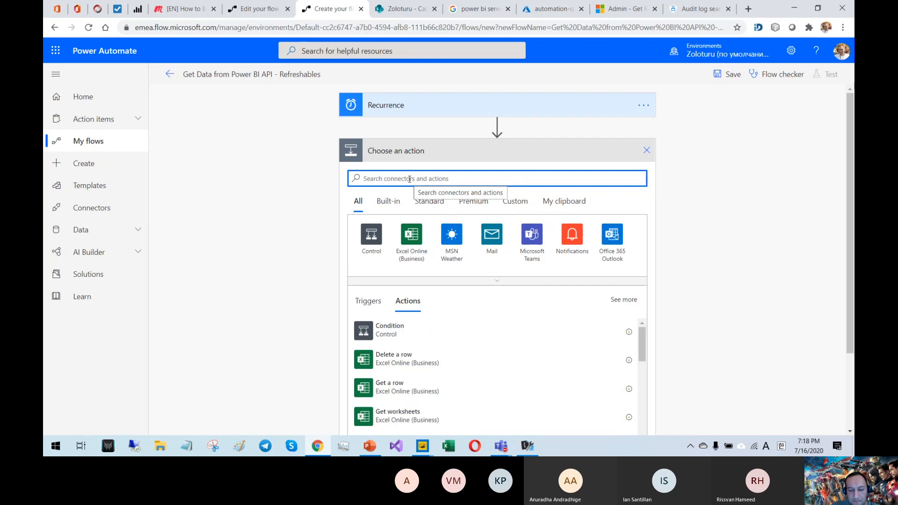
text(http)
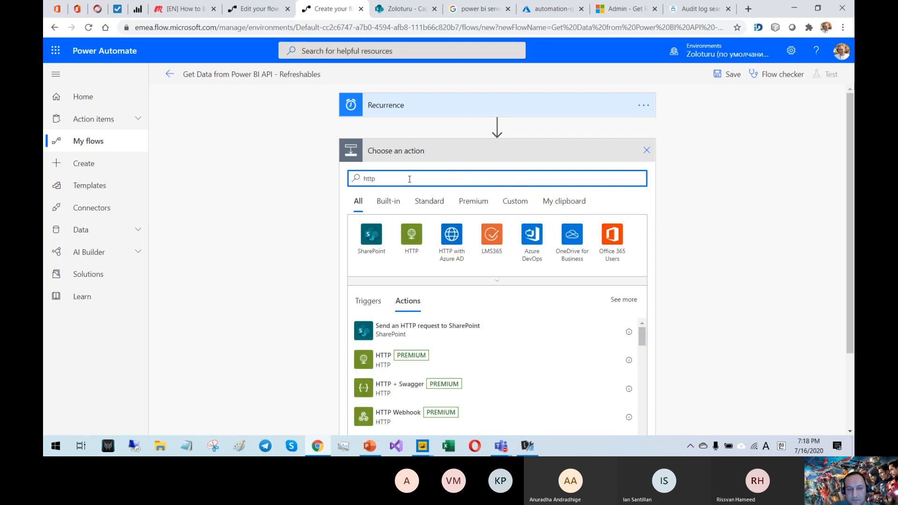
click(381, 361)
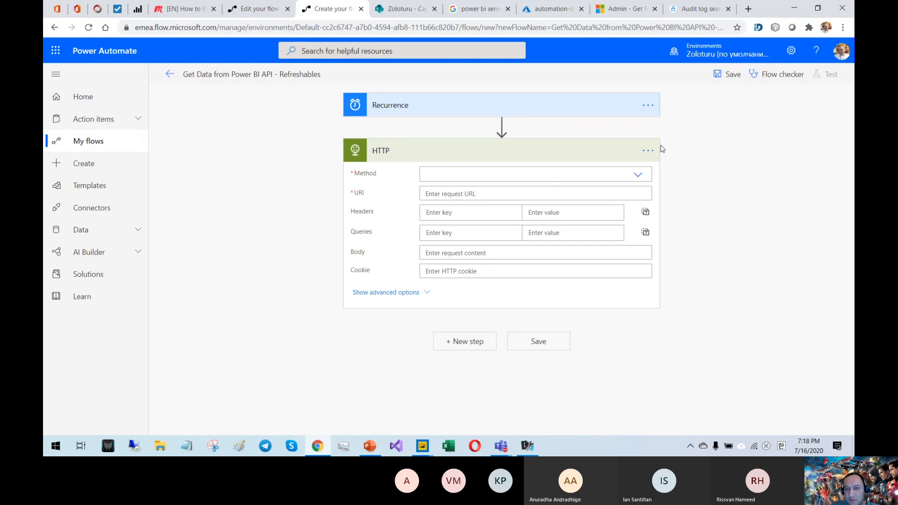
click(648, 153)
click(692, 281)
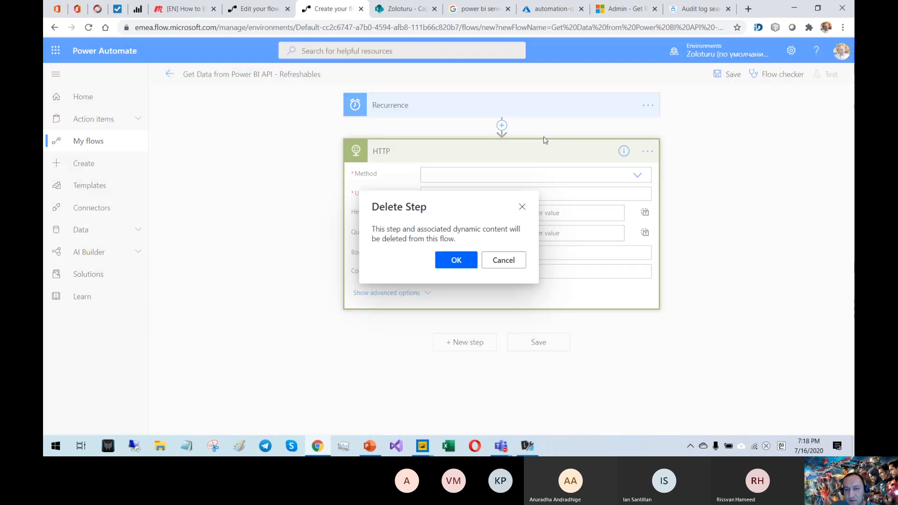
click(446, 262)
Insert a fresh HTTP action directly after the Recurrence trigger.
click(469, 151)
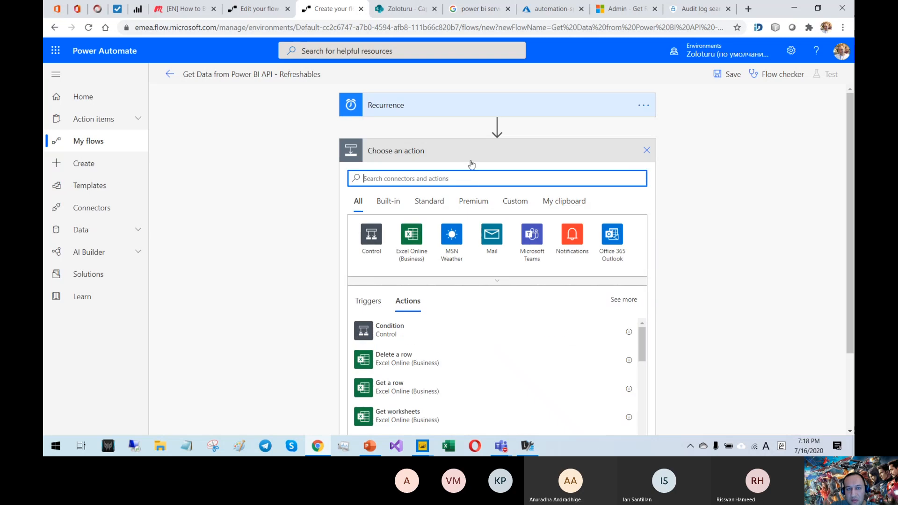
text(http)
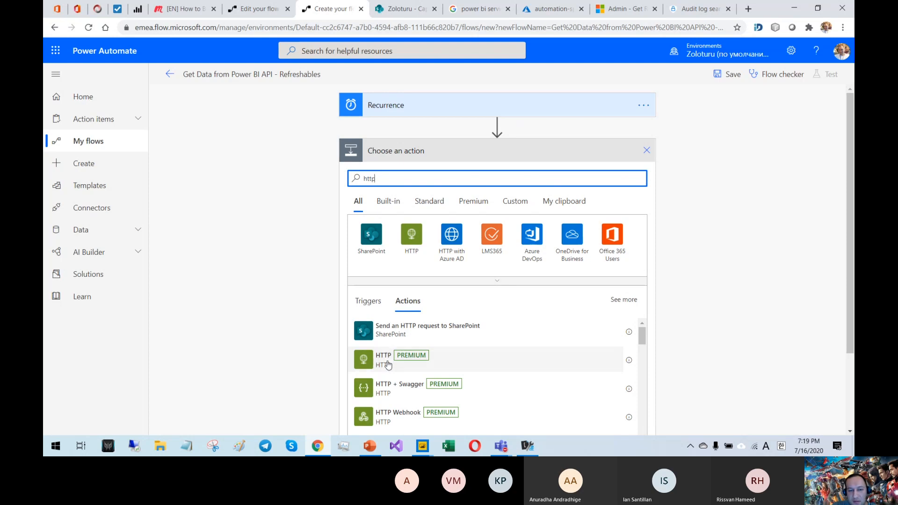
click(449, 365)
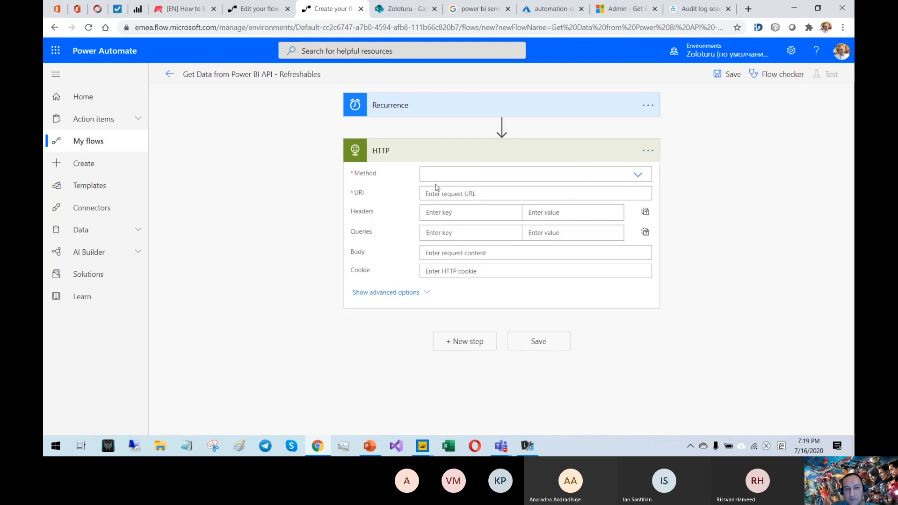
Set the HTTP step to POST to the token URL copied from the Datasets flow.
click(448, 174)
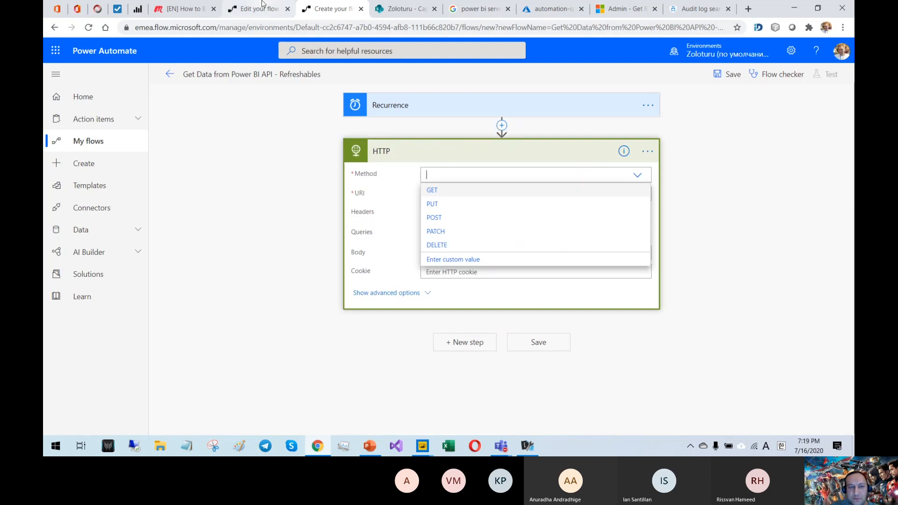
key(ctrl+shift+Tab)
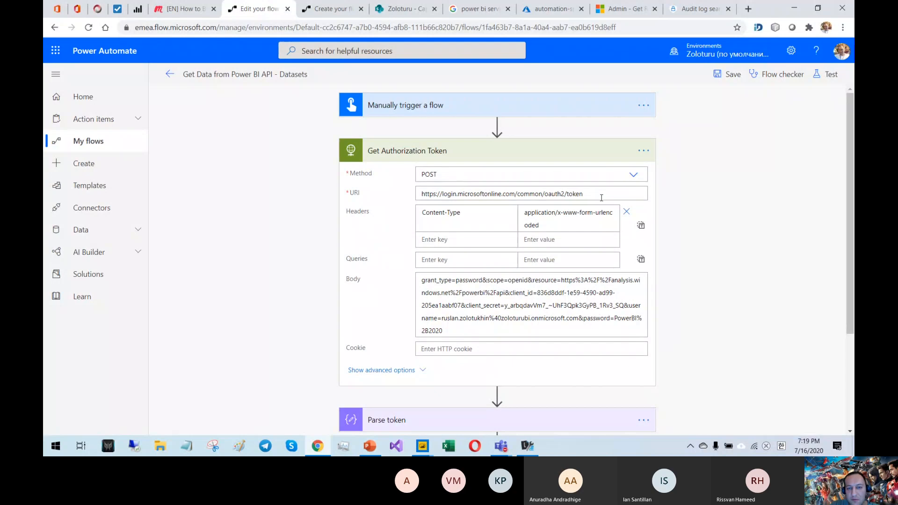
drag(601, 197, 422, 194)
key(ctrl+c)
key(ctrl+Tab)
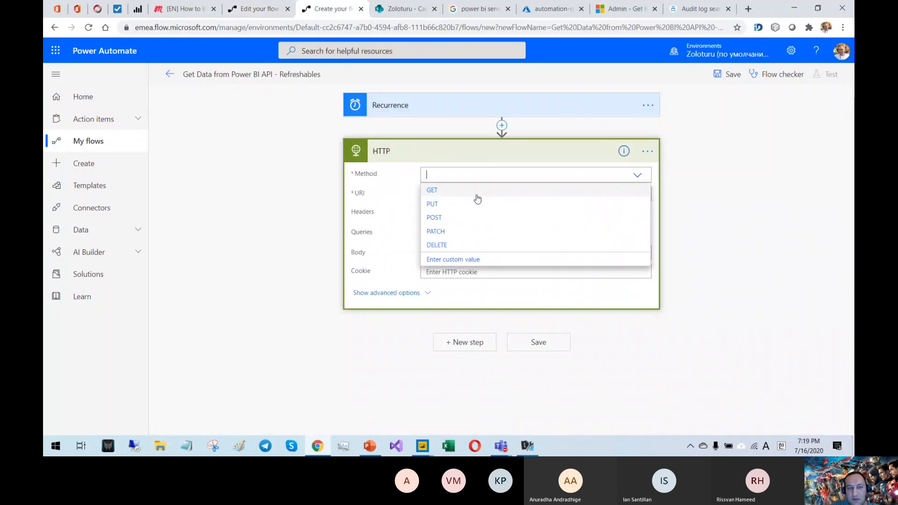
click(455, 217)
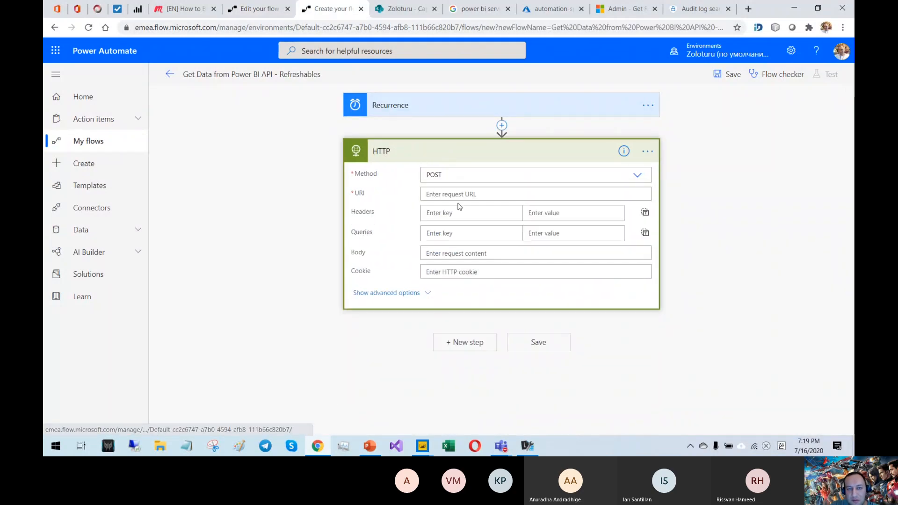
click(458, 199)
key(ctrl+v)
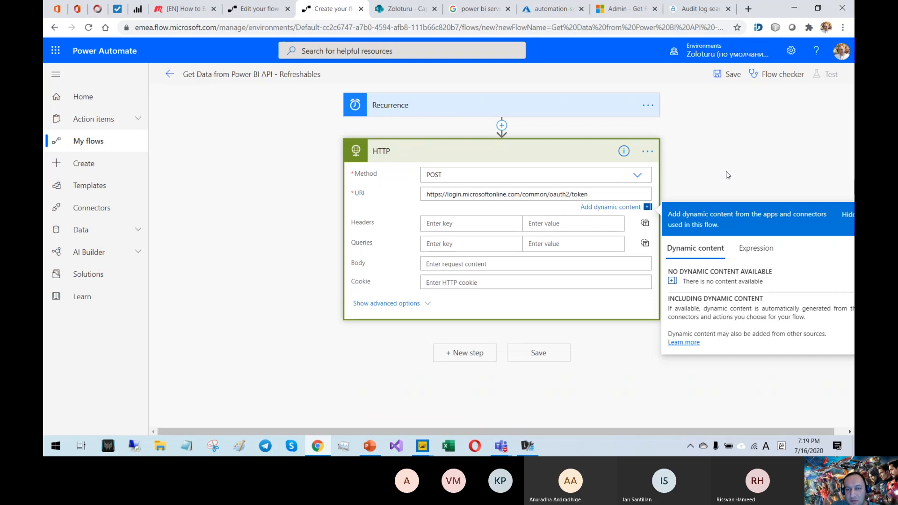
click(725, 173)
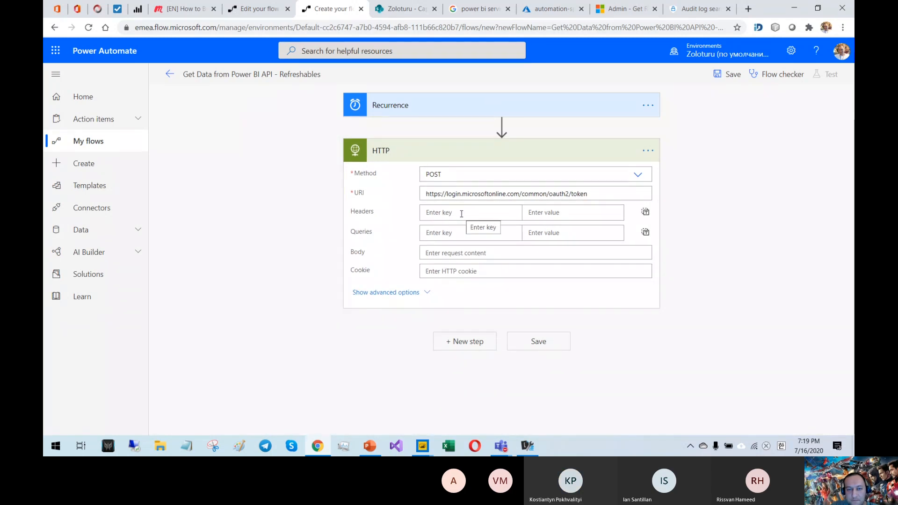
Add a Content-Type header with value application/x-www-form-urlencoded, copied from the Datasets flow.
key(ctrl+shift+Tab)
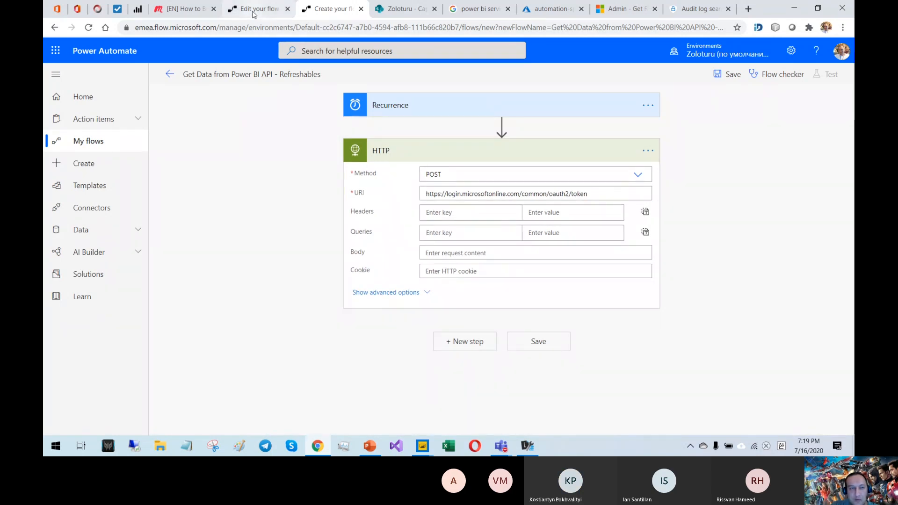
click(477, 222)
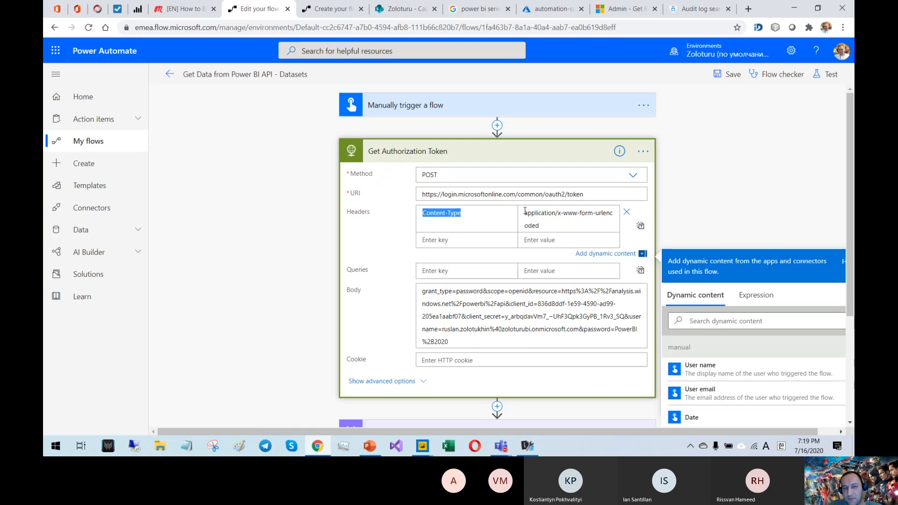
triple_click(467, 338)
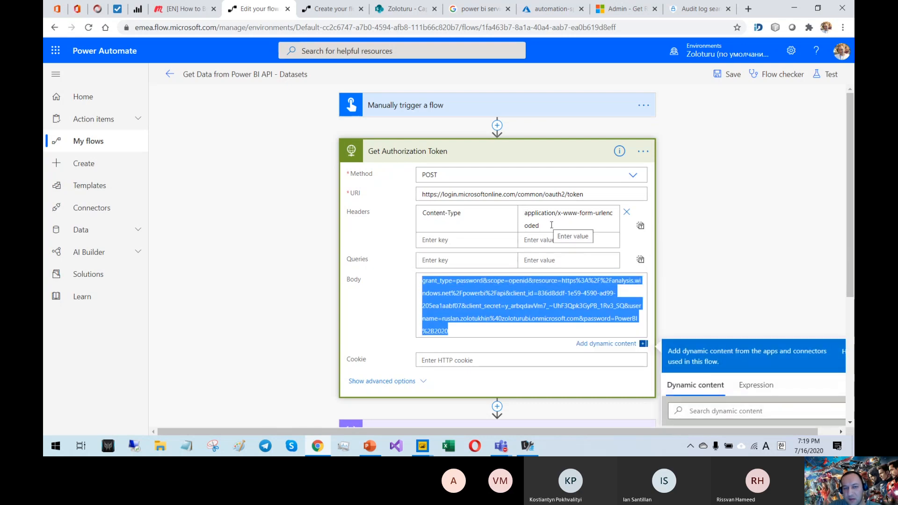
click(566, 224)
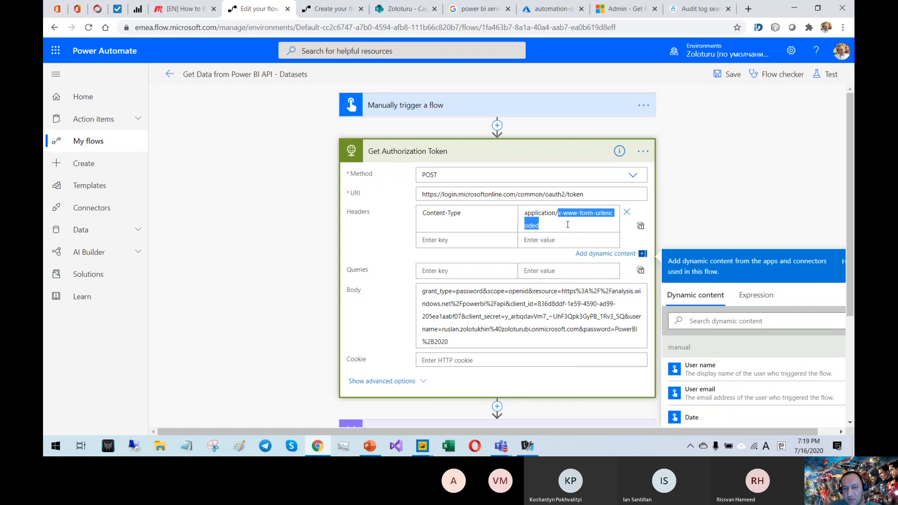
double_click(485, 216)
key(ctrl+c)
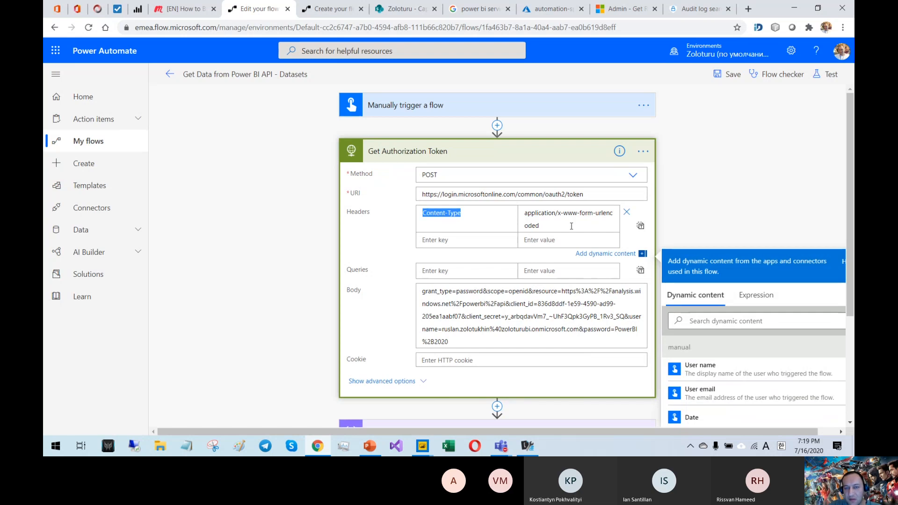
click(329, 9)
click(468, 213)
key(ctrl+v)
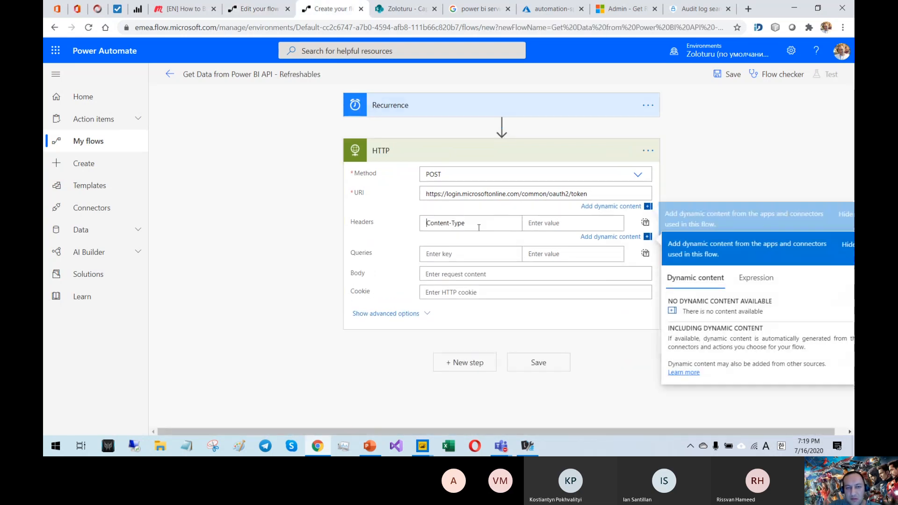
click(258, 8)
triple_click(549, 226)
key(ctrl+c)
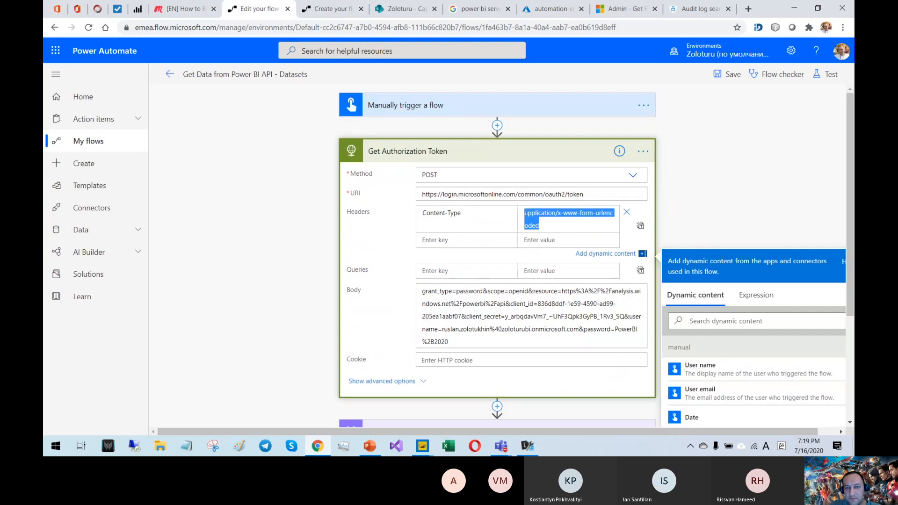
click(330, 10)
click(540, 213)
key(ctrl+v)
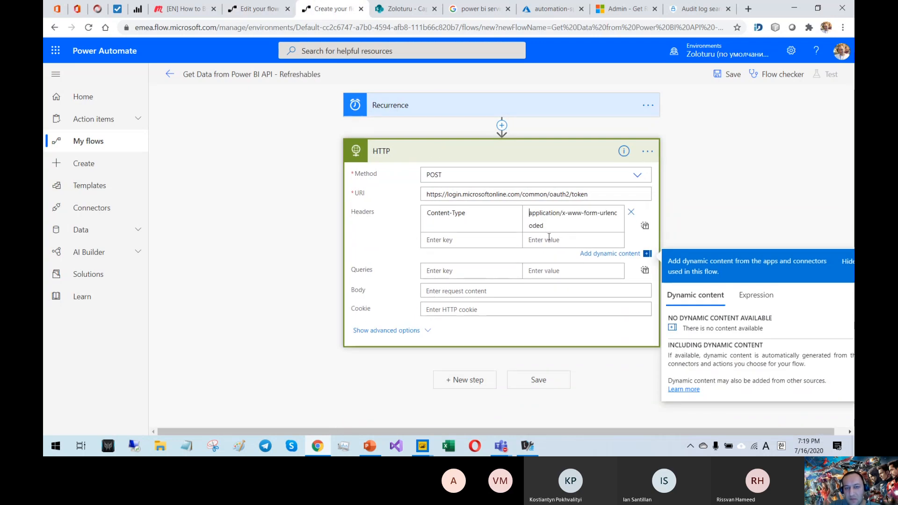
drag(563, 222, 565, 213)
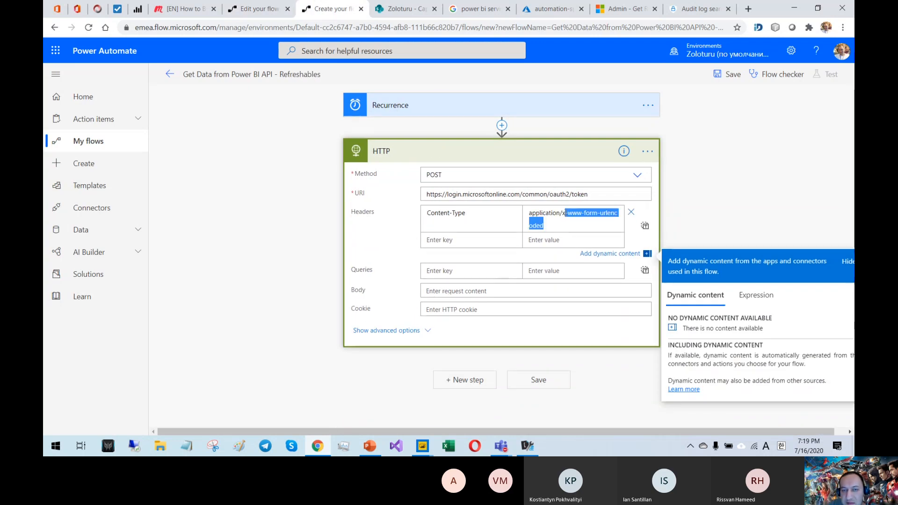
click(562, 220)
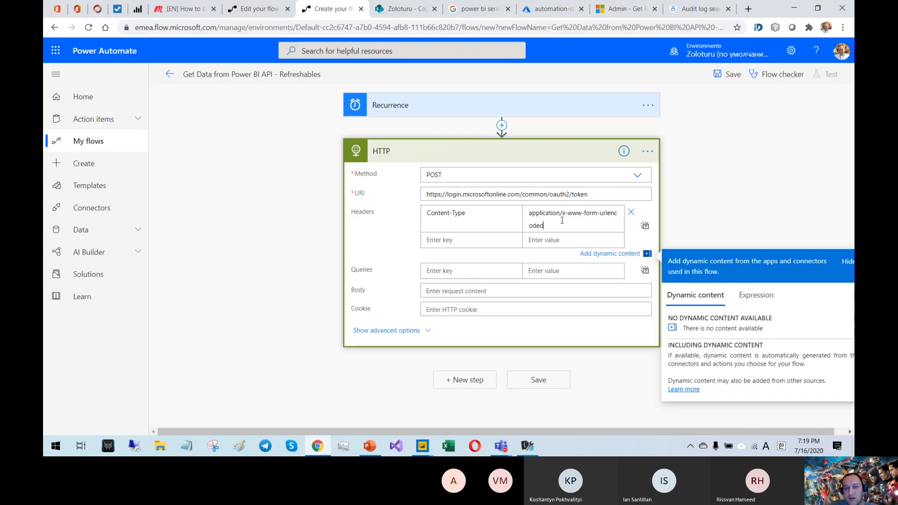
Paste the Datasets flow's token request body into the HTTP step's Body.
click(238, 8)
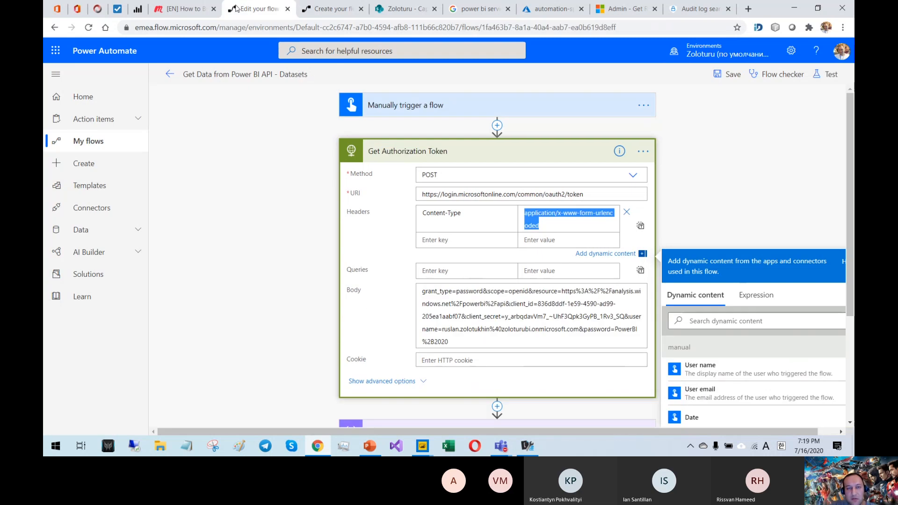
click(494, 334)
key(ctrl+a)
key(ctrl+c)
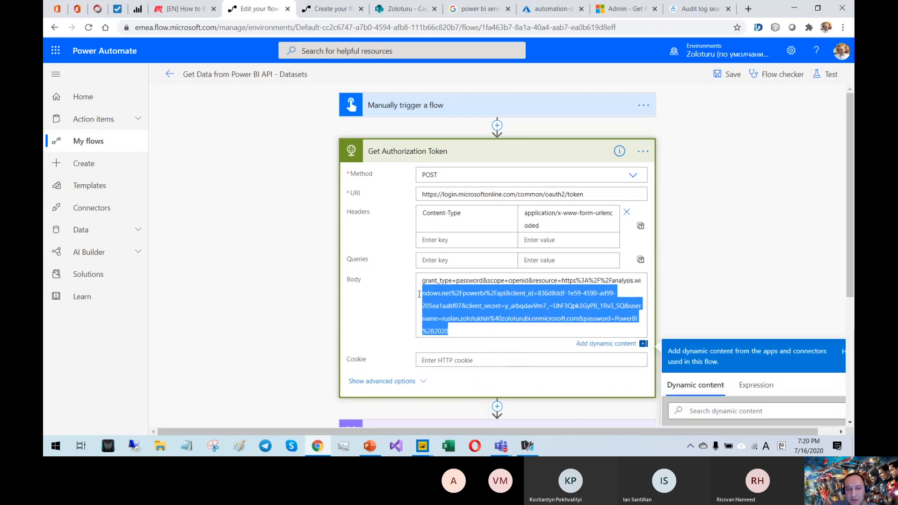
click(327, 8)
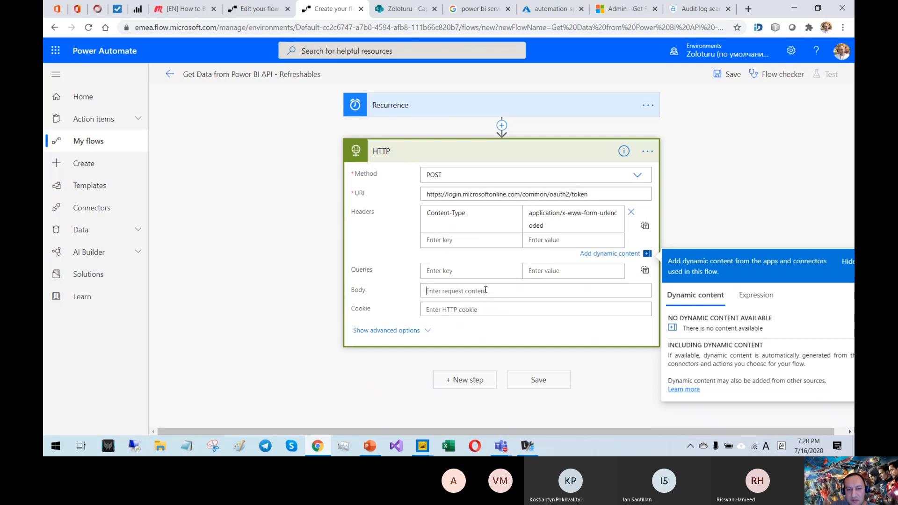
key(ctrl+v)
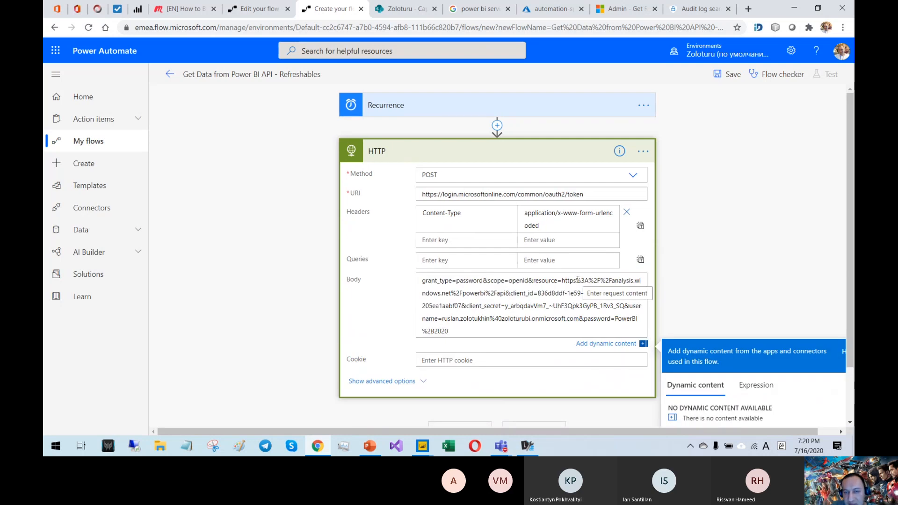
Point out the scope, resource and client_id parameters in the body, then return to the Datasets flow.
click(582, 292)
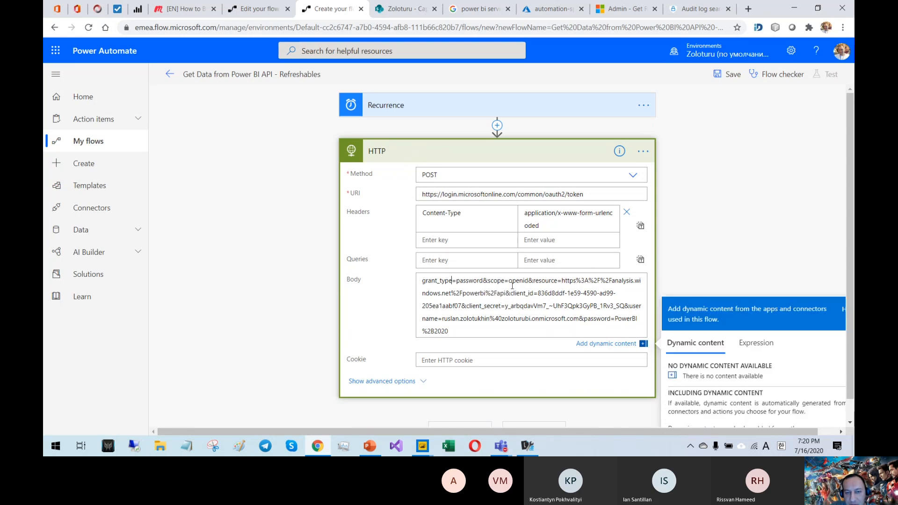
drag(487, 281, 457, 290)
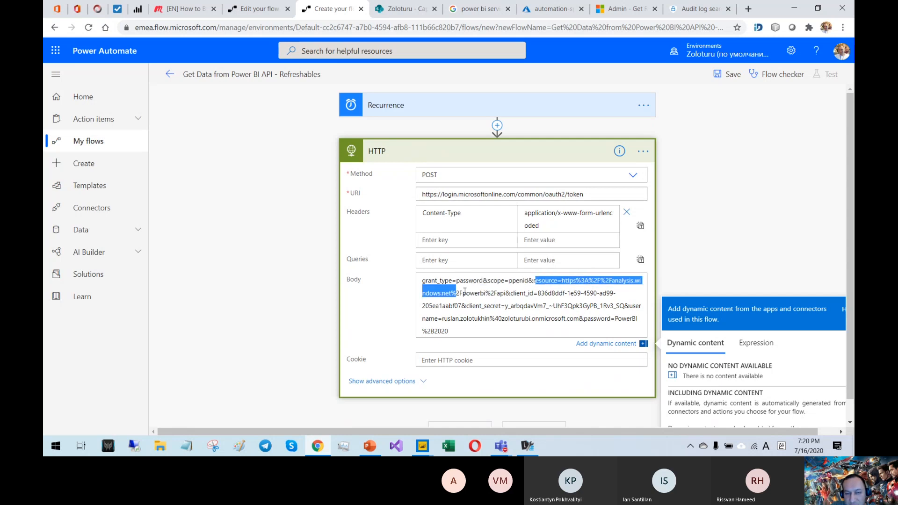
click(465, 292)
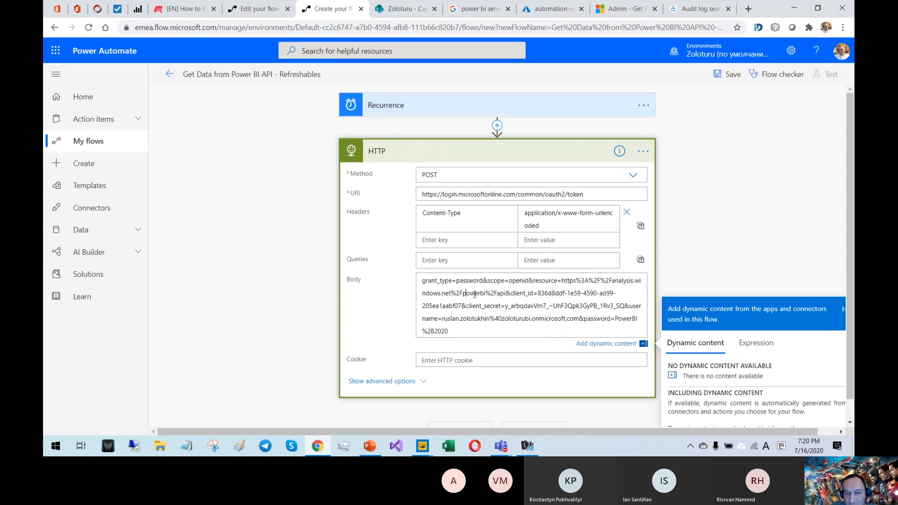
double_click(515, 293)
click(533, 293)
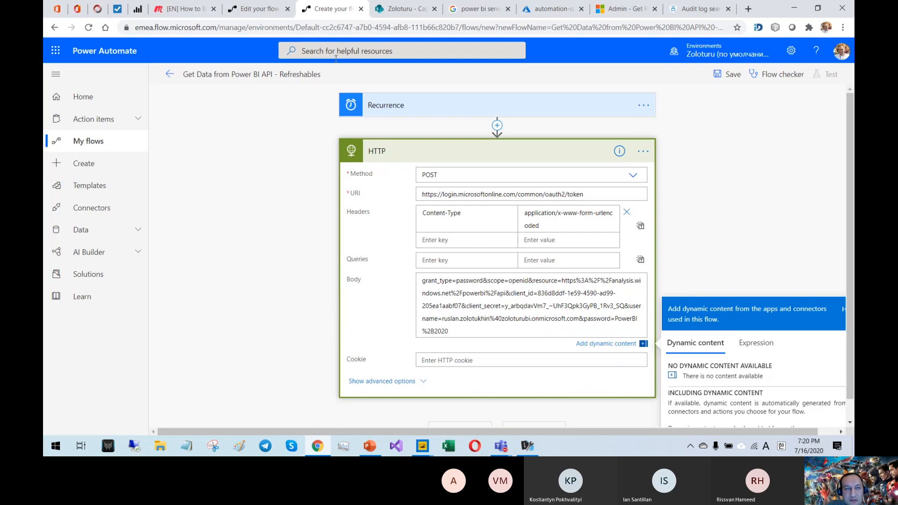
click(249, 17)
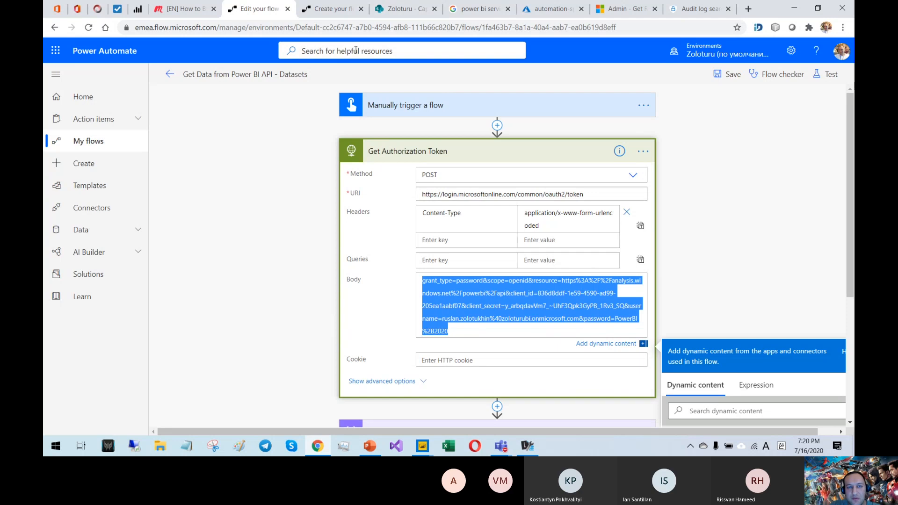
Replace the body's client_id value with the Azure app's Application (client) ID.
click(330, 8)
click(556, 9)
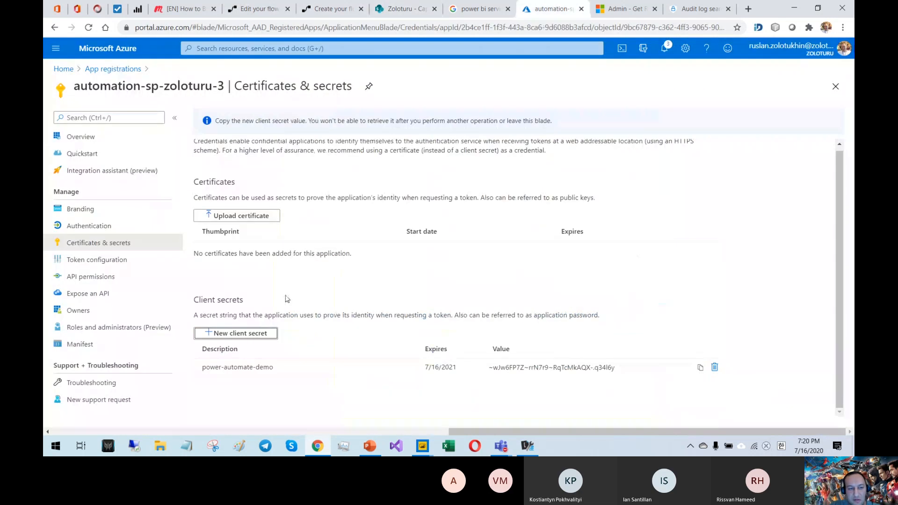
click(103, 141)
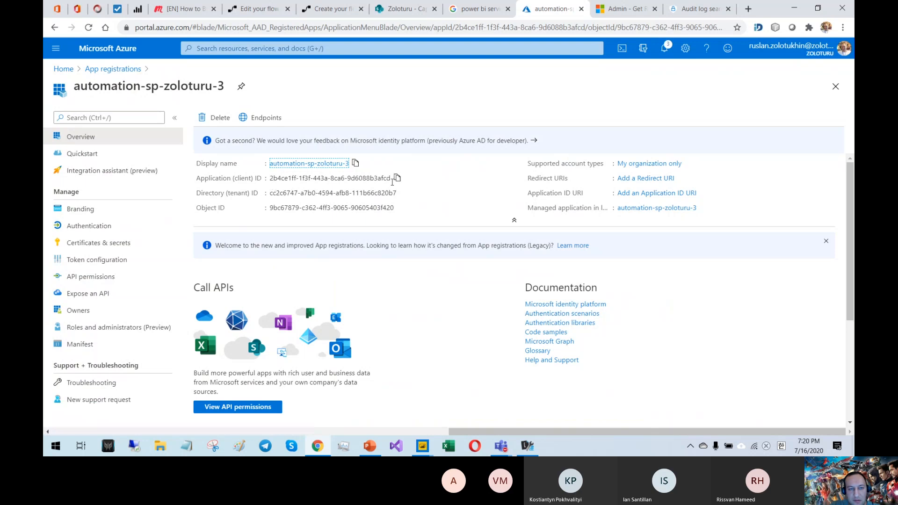
click(397, 179)
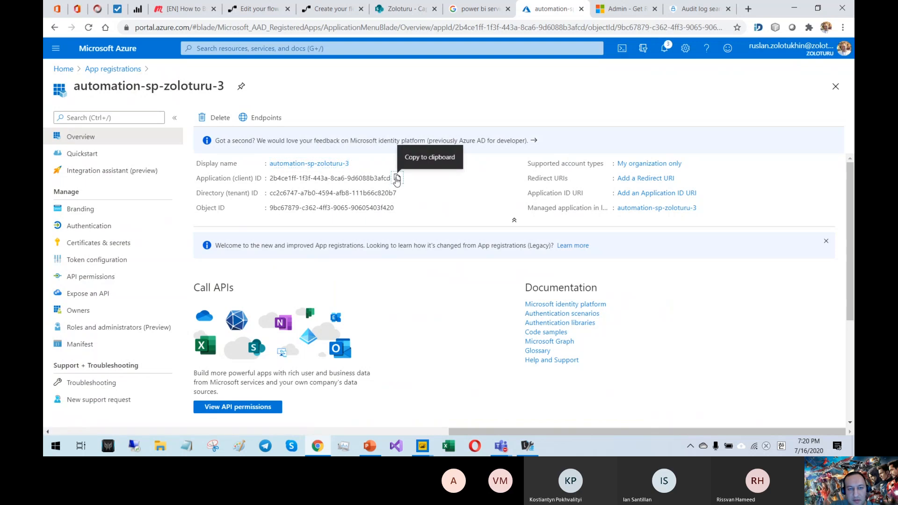
click(320, 13)
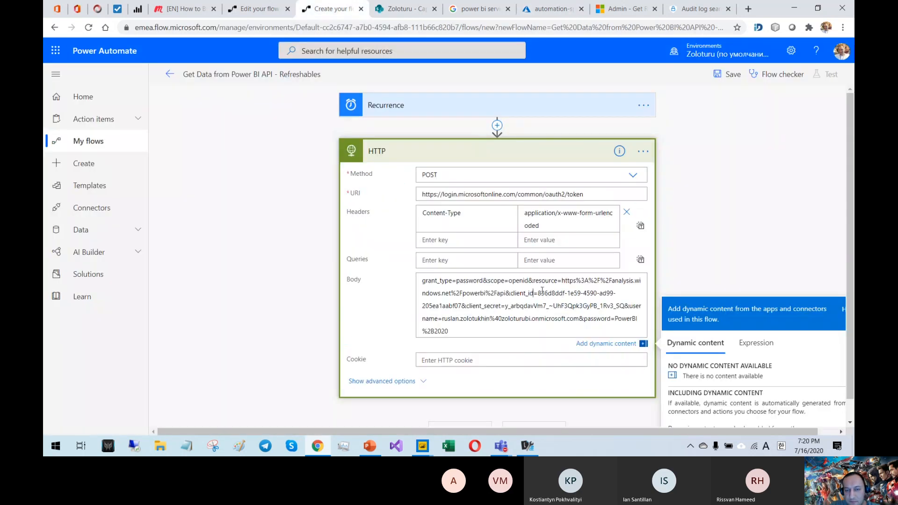
drag(537, 293, 501, 308)
key(ctrl+v)
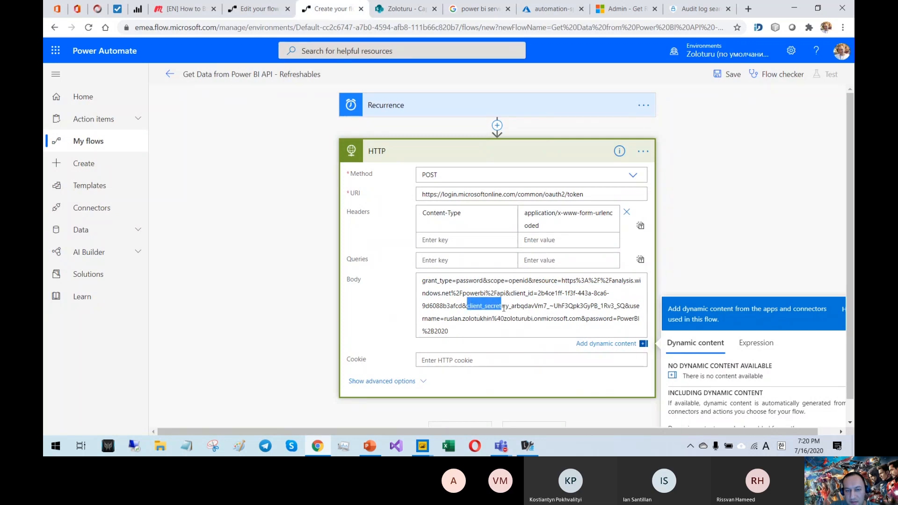
click(505, 306)
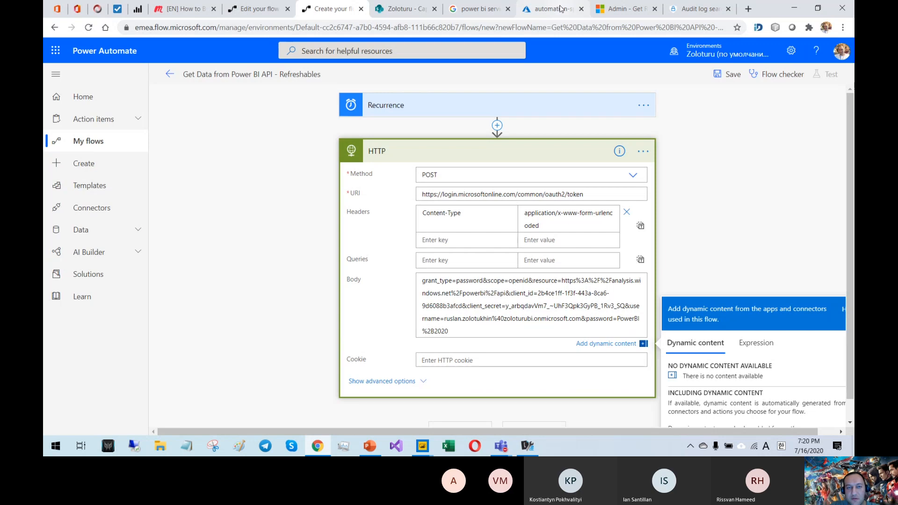
Replace the client_secret value with the secret copied from Certificates & secrets.
click(551, 9)
click(108, 244)
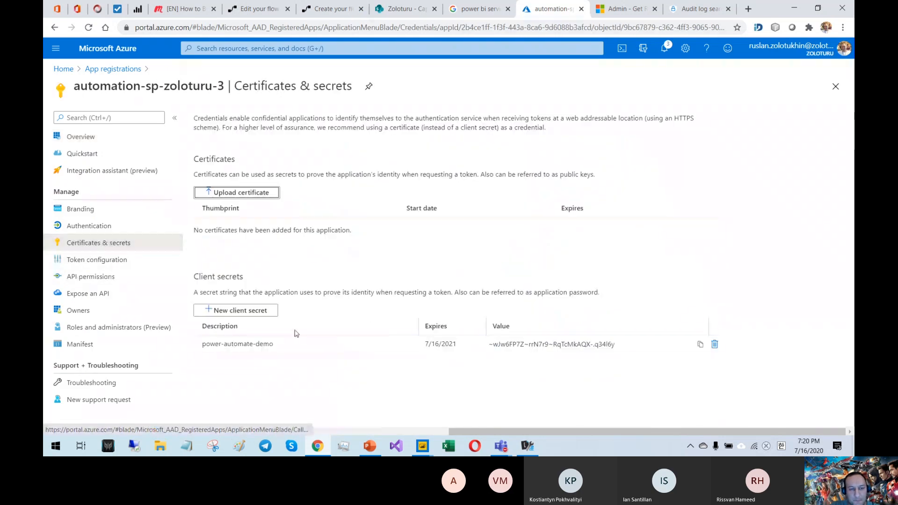
click(700, 345)
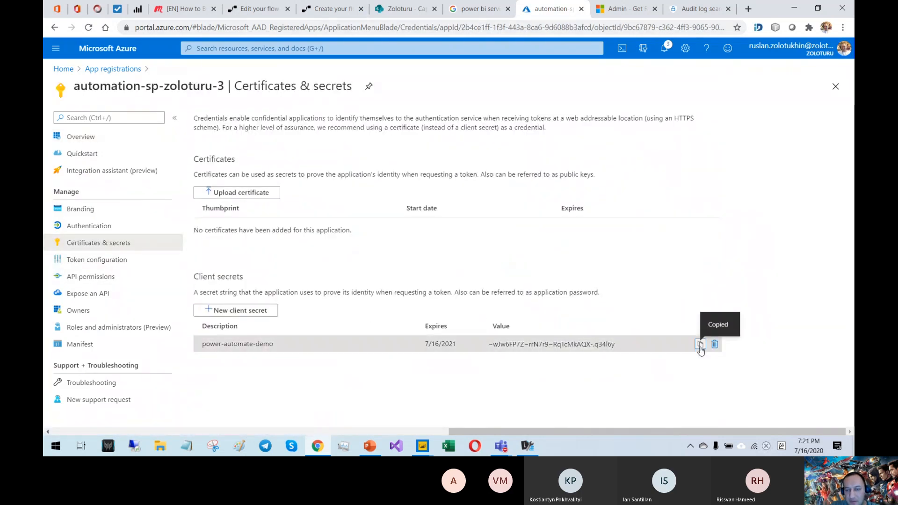
click(328, 11)
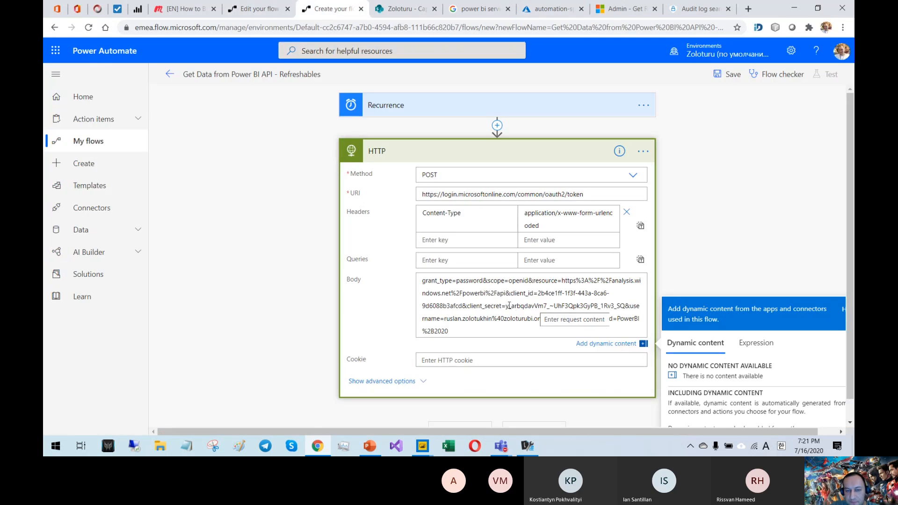
drag(505, 307, 626, 306)
key(ctrl+v)
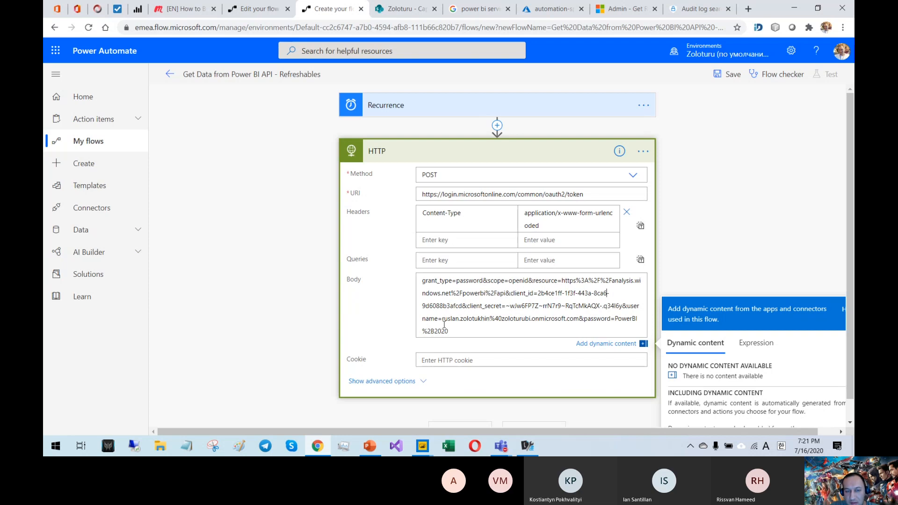
Review the username, password and filled-in parameters in the body, then open a blank browser tab.
drag(451, 318, 490, 321)
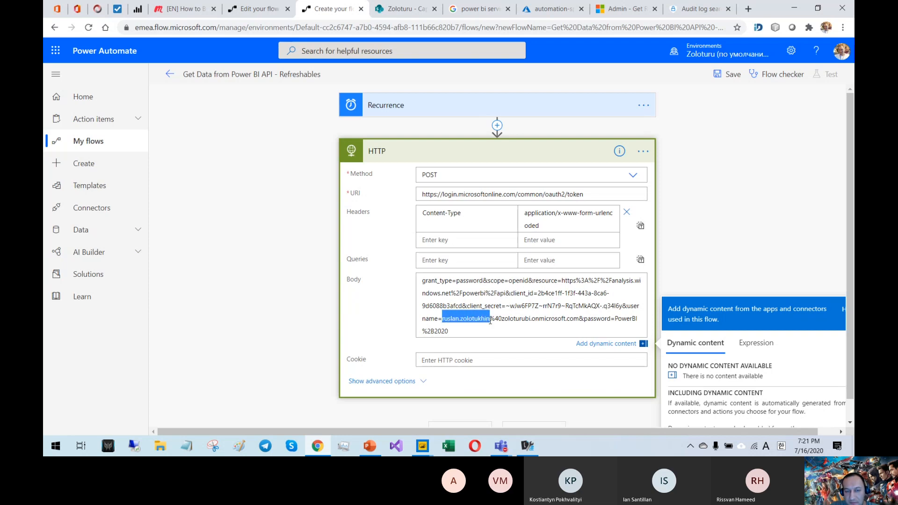
click(490, 320)
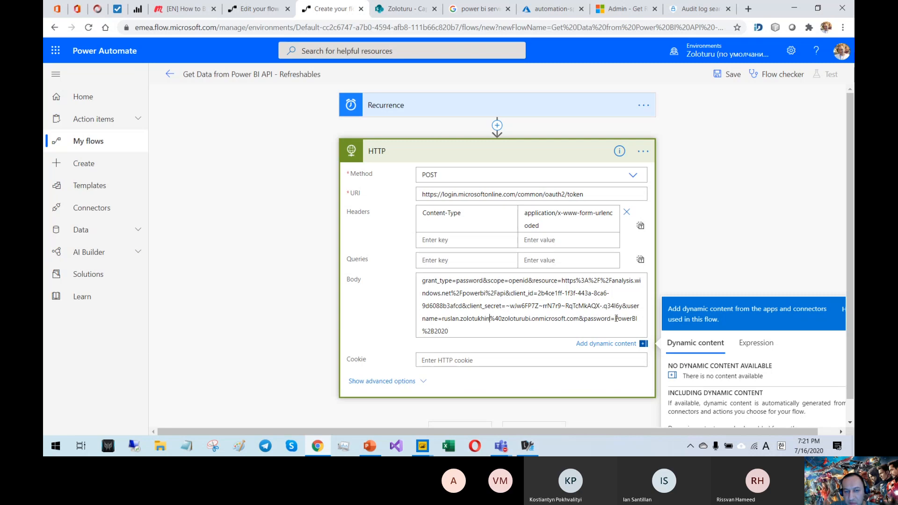
drag(615, 318, 615, 326)
click(495, 327)
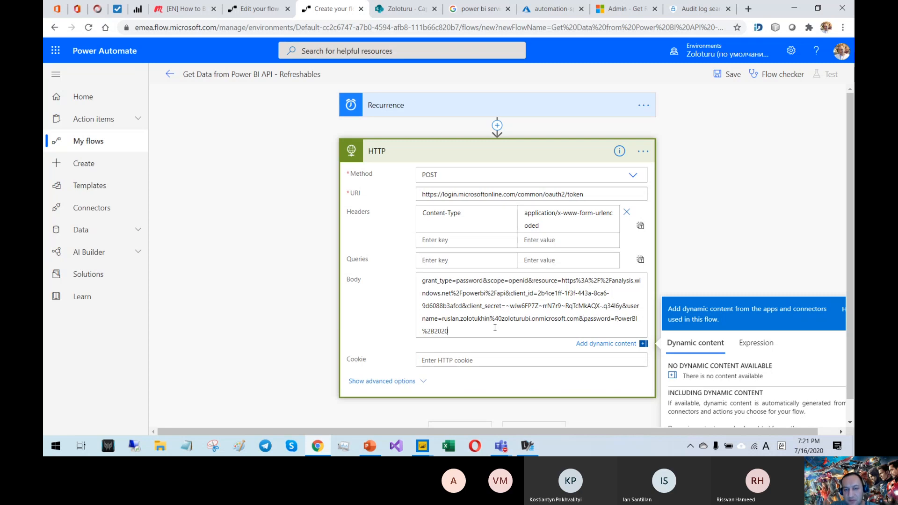
drag(466, 326, 419, 289)
click(457, 305)
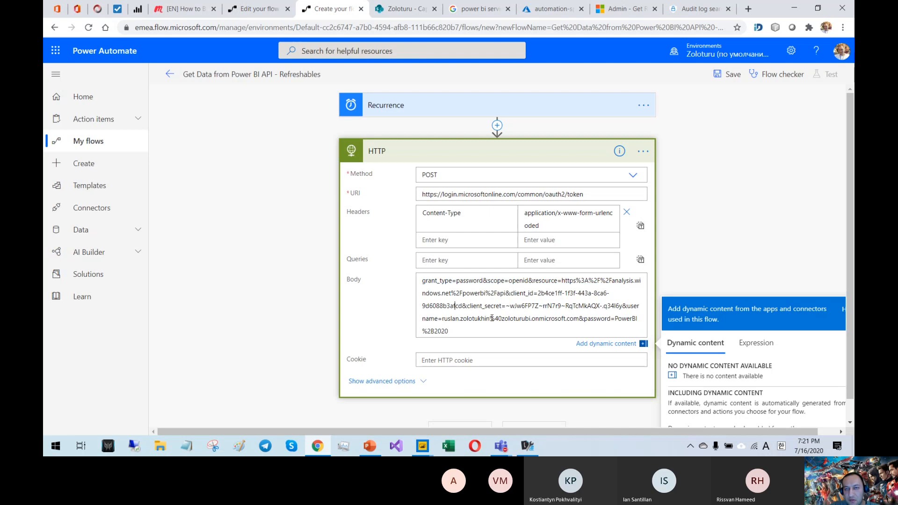
double_click(616, 306)
click(748, 9)
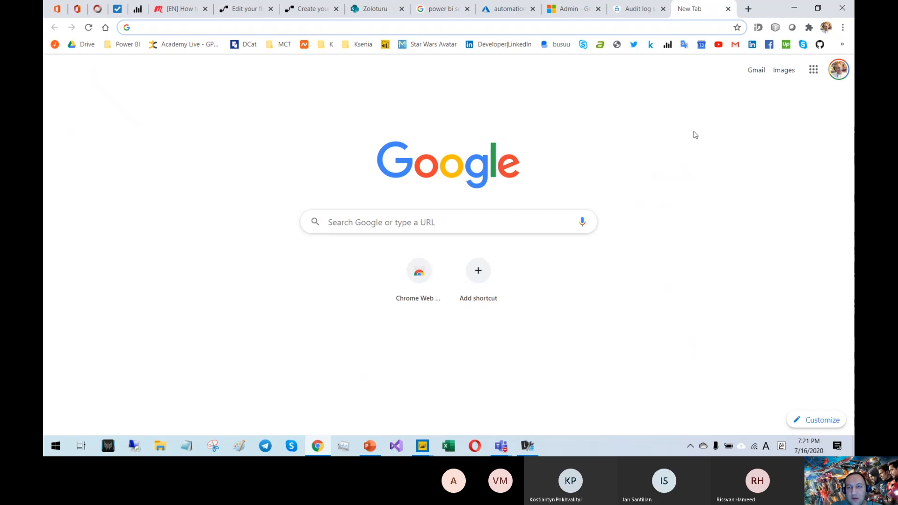
Search for 'url encoding online' and open urlencoder.org.
click(659, 25)
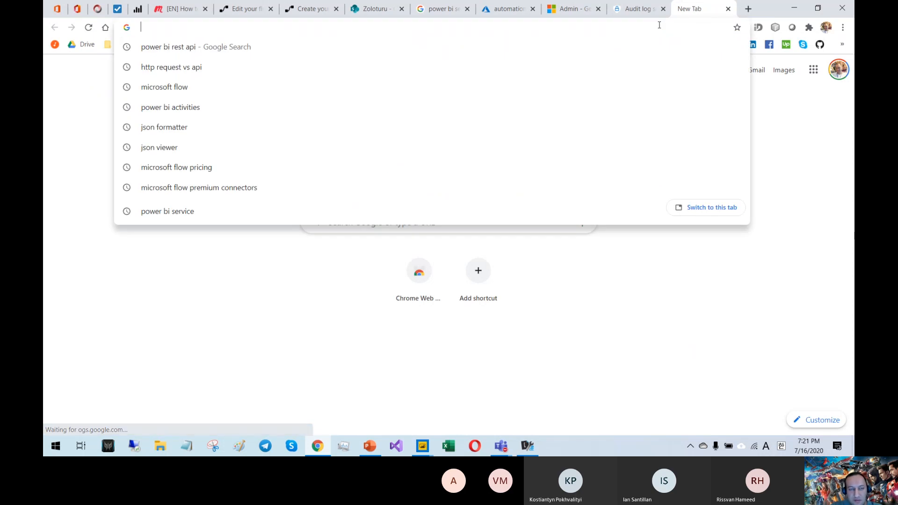
text(url en)
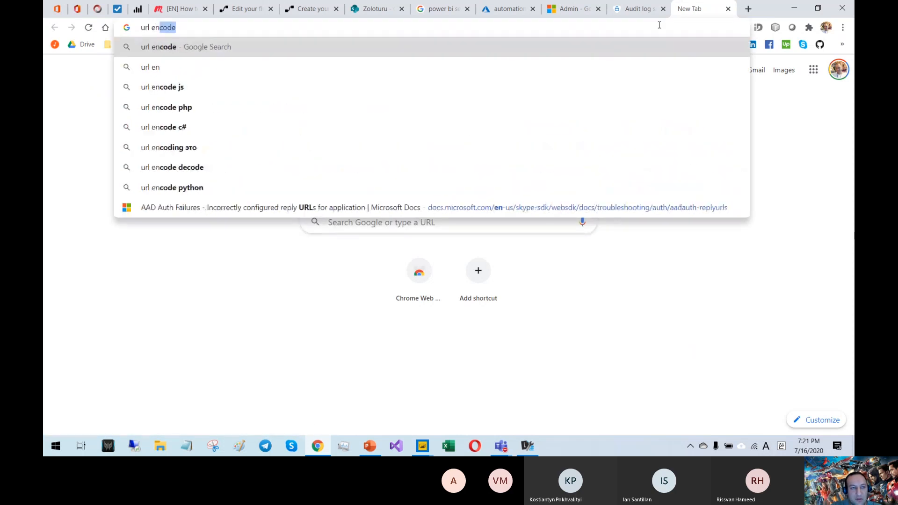
text(c)
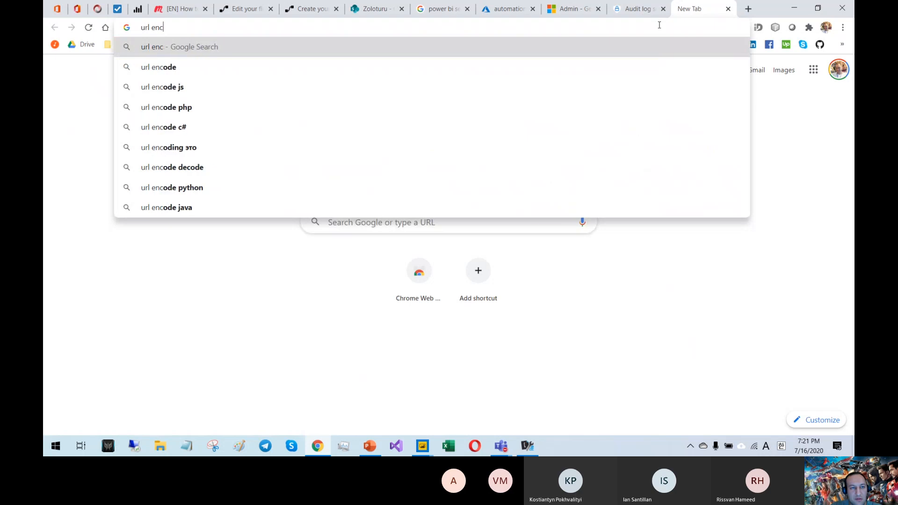
text(oding on)
key(Return)
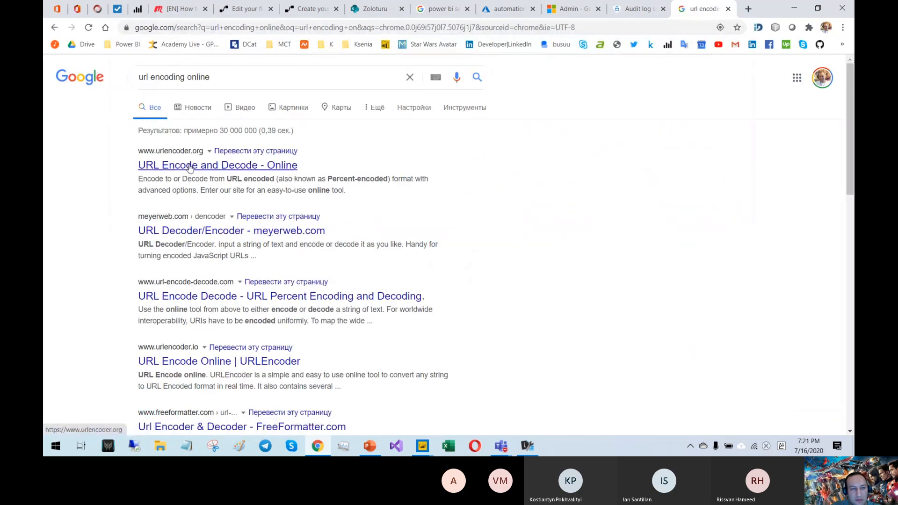
click(190, 167)
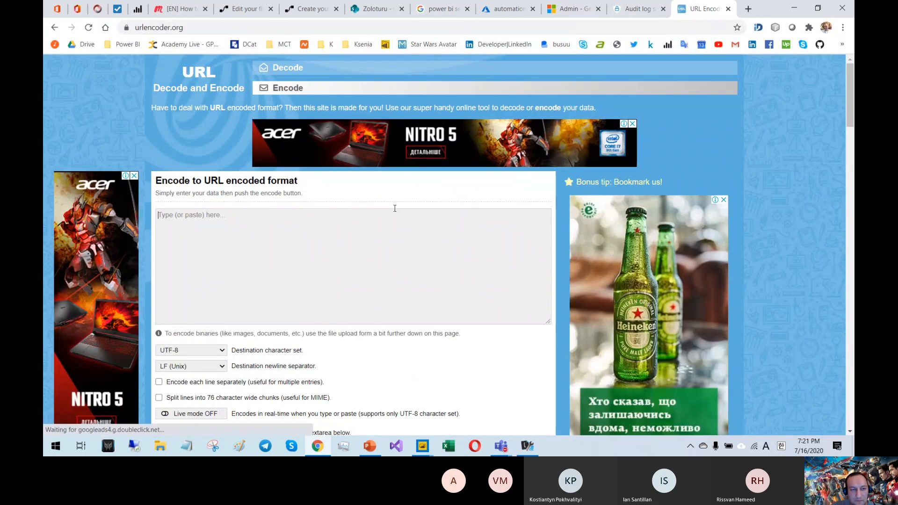
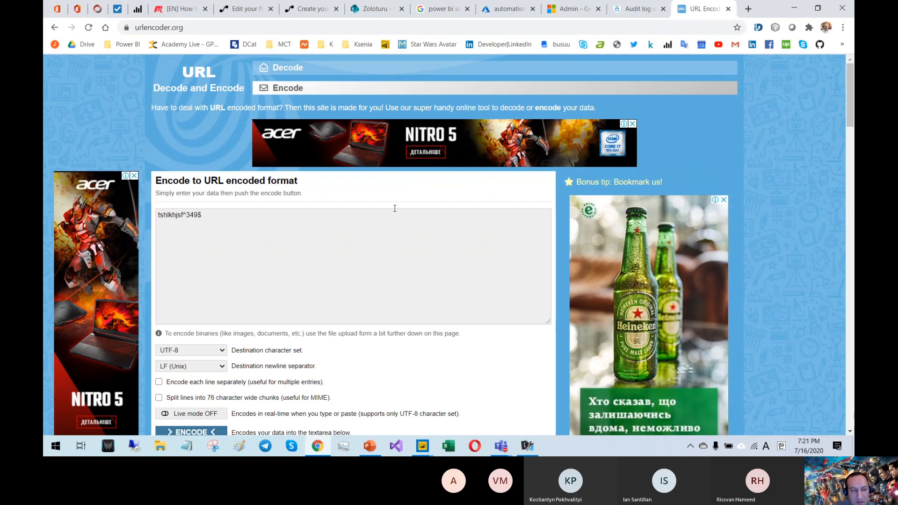
URL-encode the entered password text on urlencoder.org and return to the flow editor.
scroll(236, 355, down, 3)
click(189, 276)
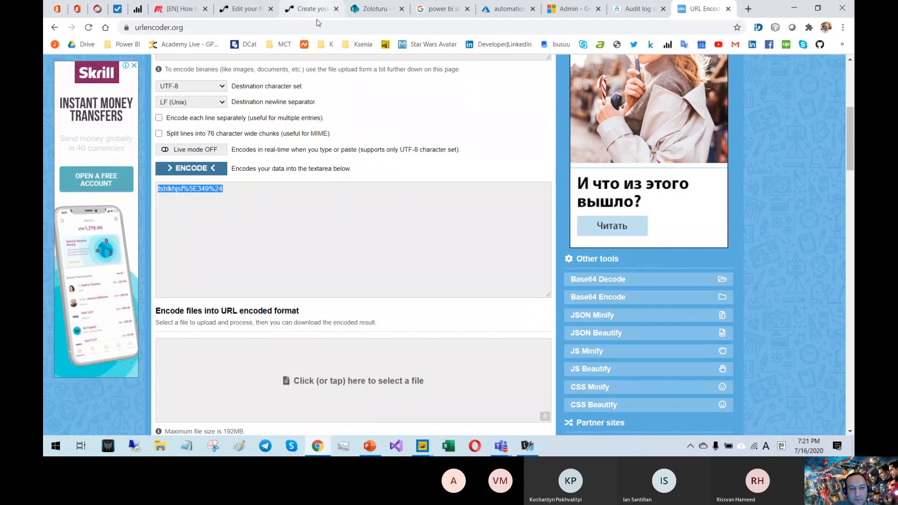
scroll(288, 148, up, 3)
click(261, 153)
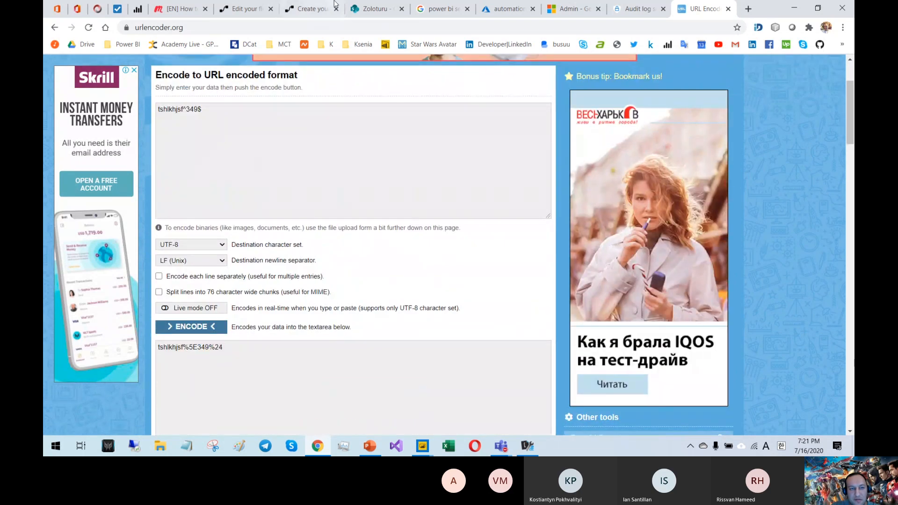
click(322, 9)
Check the client secret and encoded password in the body, then save the flow.
click(497, 345)
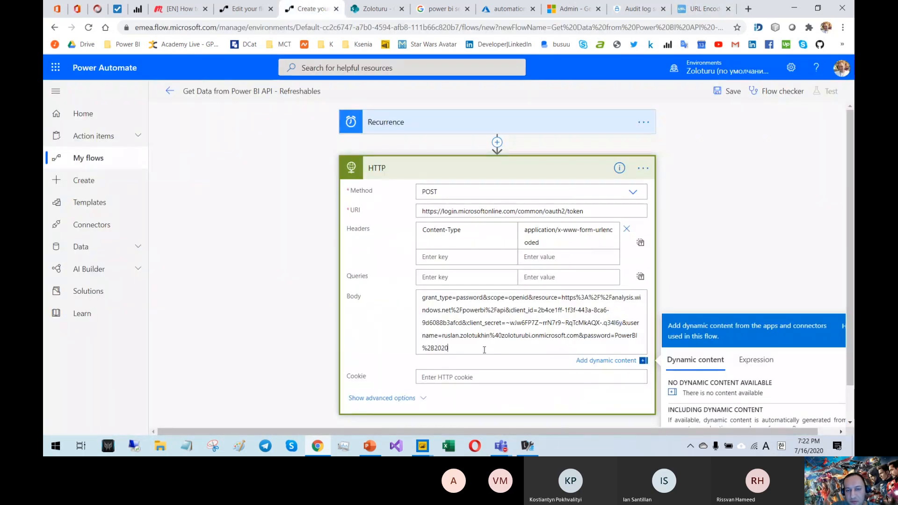
drag(506, 322, 609, 322)
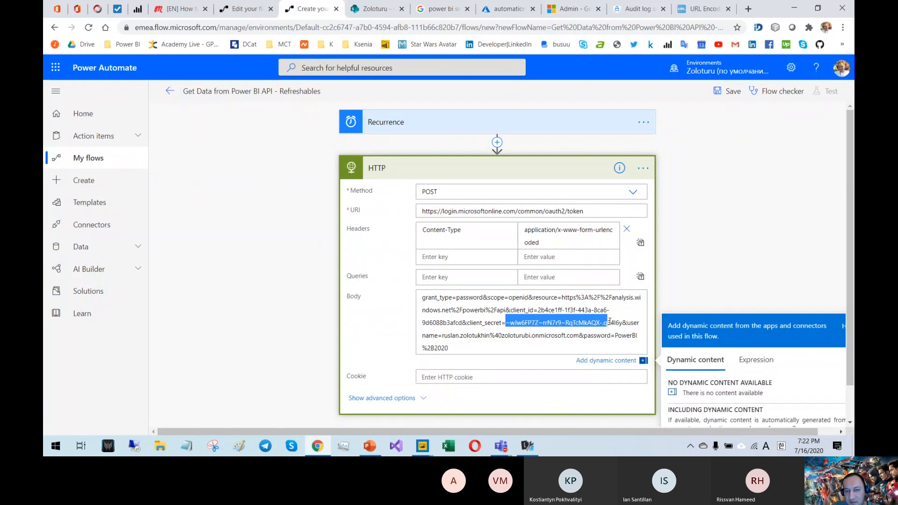
click(609, 324)
drag(449, 349, 423, 347)
click(451, 346)
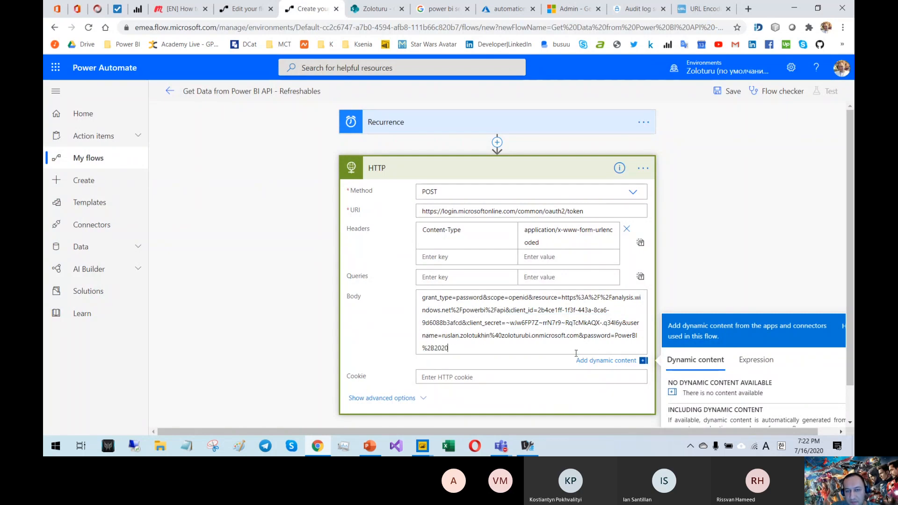
scroll(384, 321, down, 1)
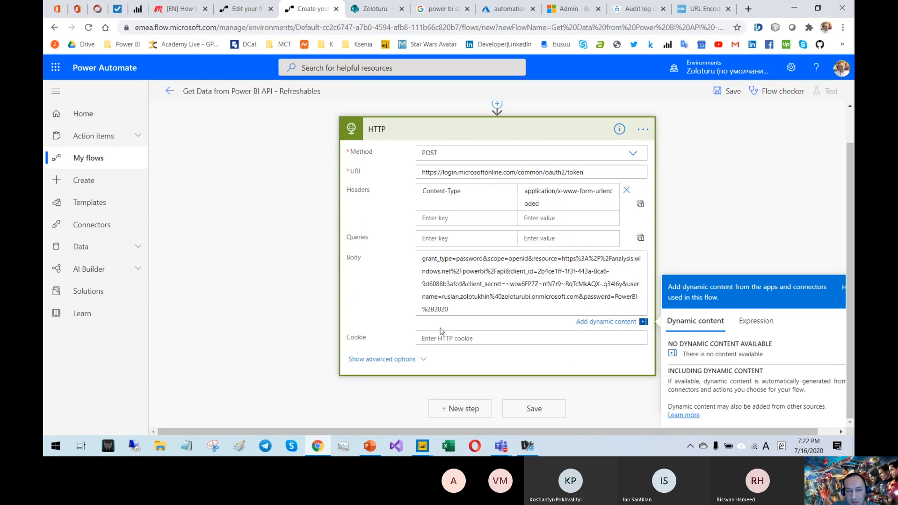
click(532, 410)
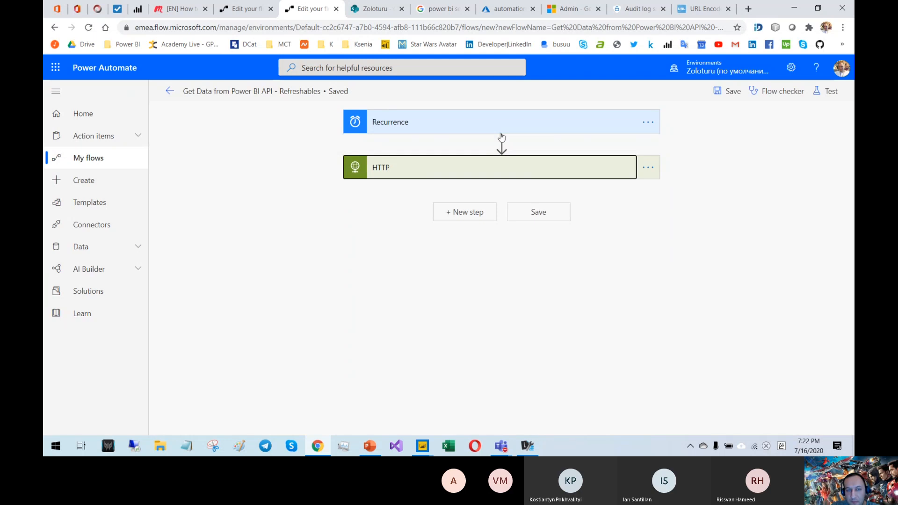
Rename the HTTP step to 'Get Authorization Token' and save again.
click(647, 167)
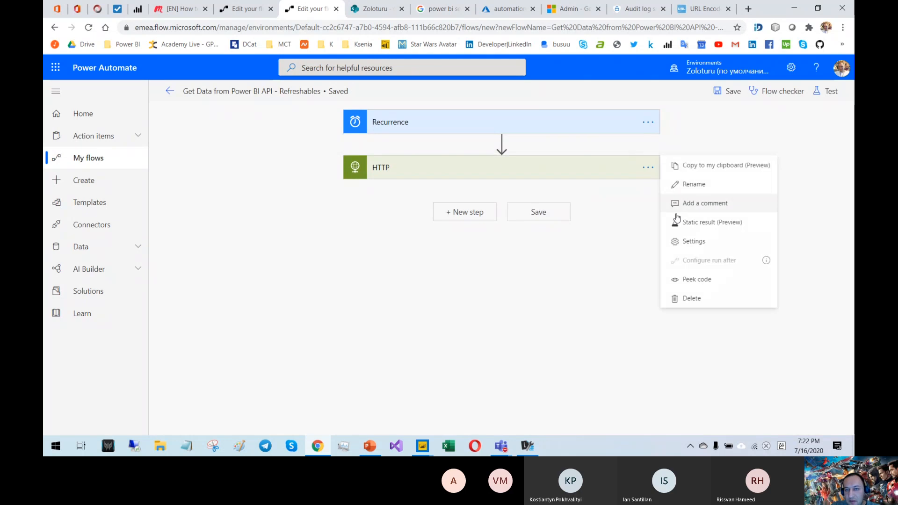
click(698, 185)
text(Get Au)
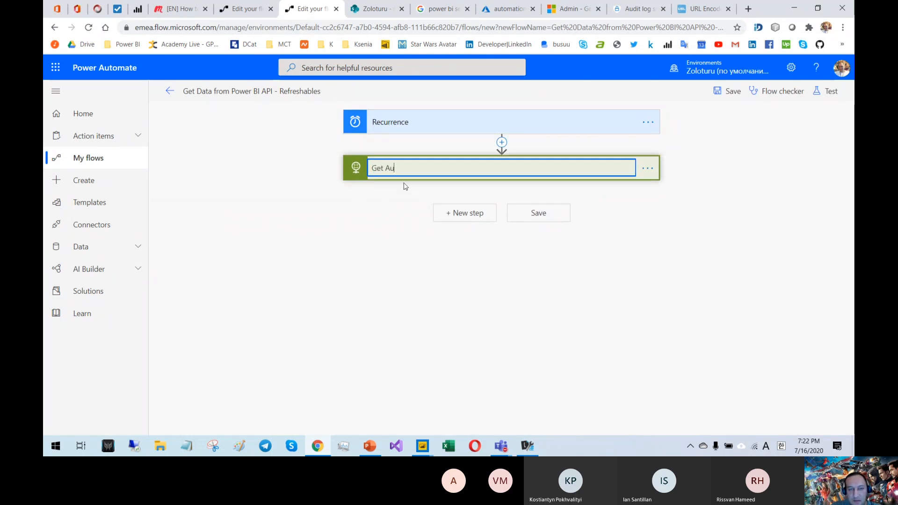
text(thorization)
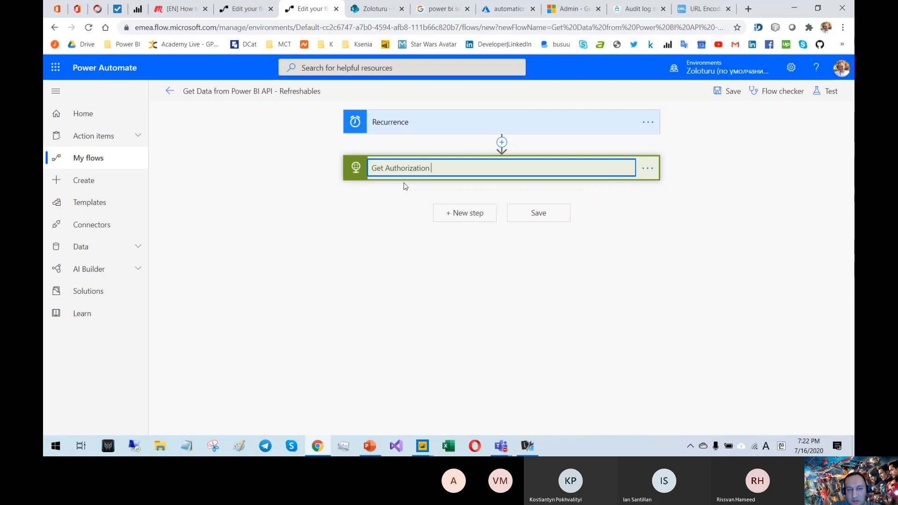
text( Token)
key(Return)
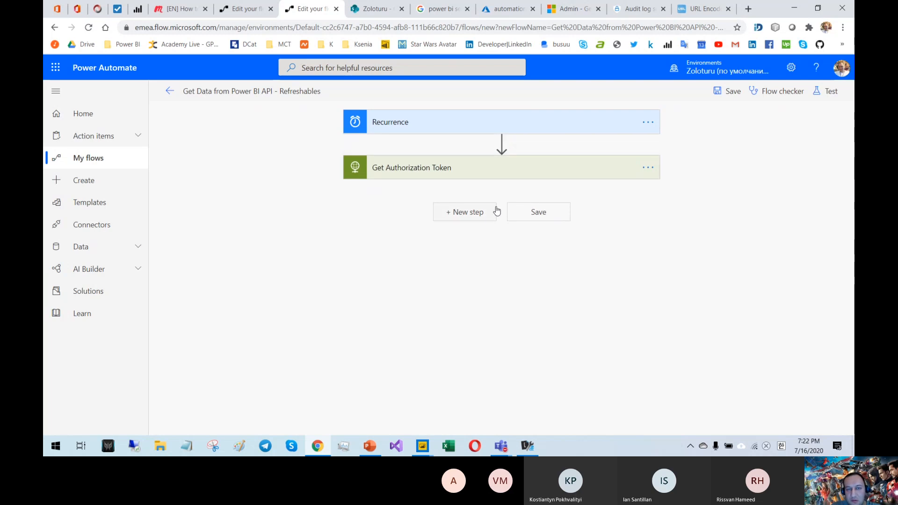
click(529, 220)
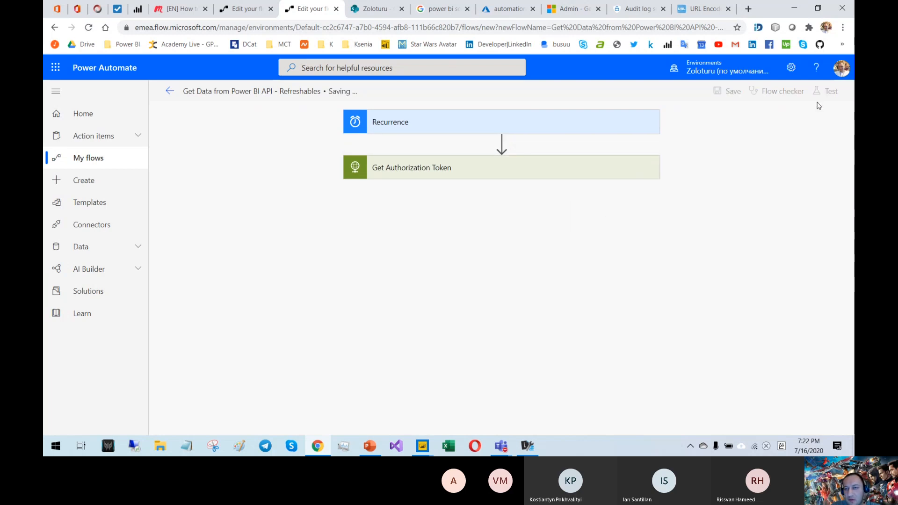
Run a manual test and read the 400 consent error on Get Authorization Token.
click(830, 90)
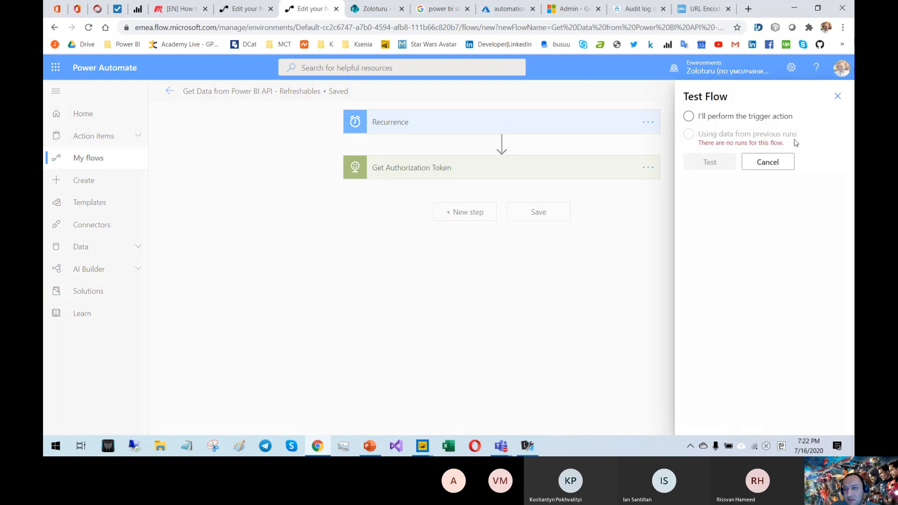
click(736, 121)
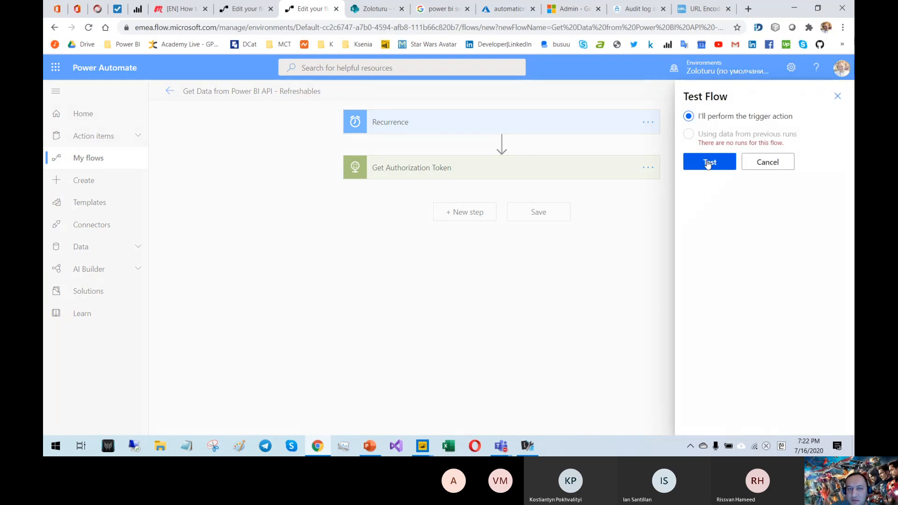
click(708, 163)
click(719, 417)
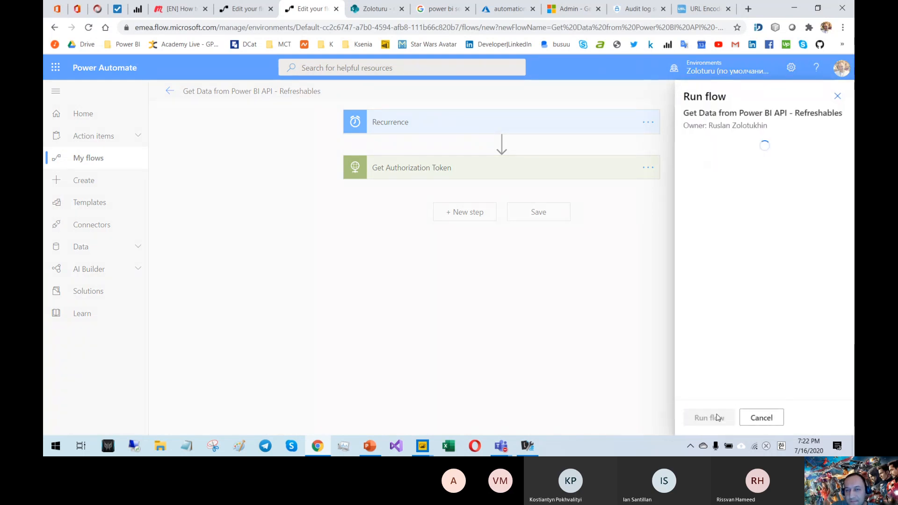
click(718, 417)
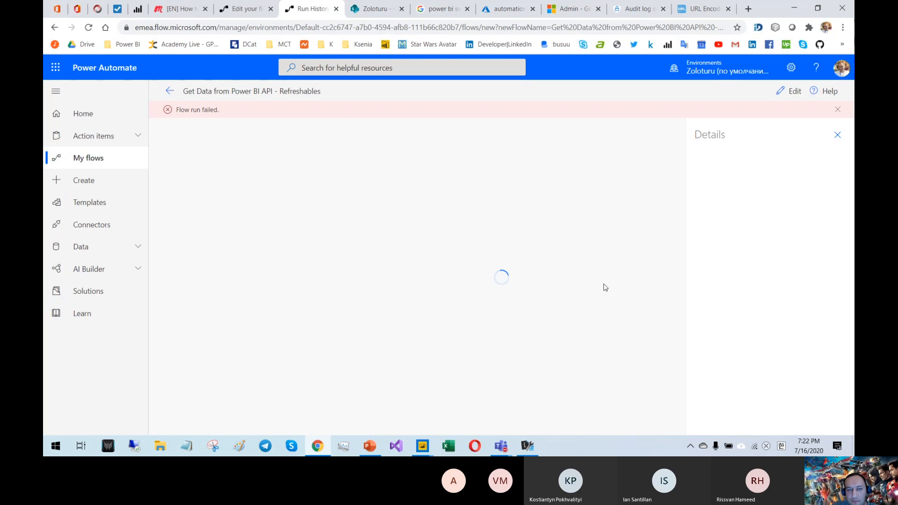
click(499, 201)
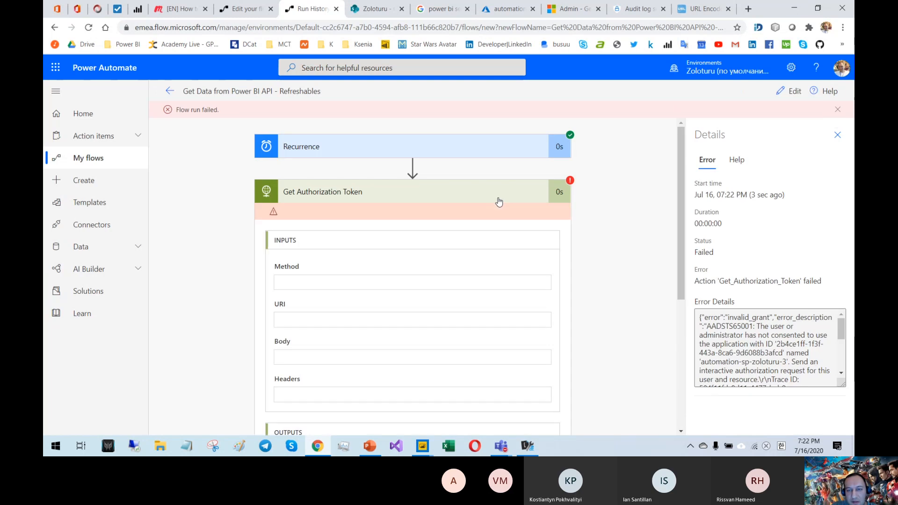
scroll(520, 294, down, 3)
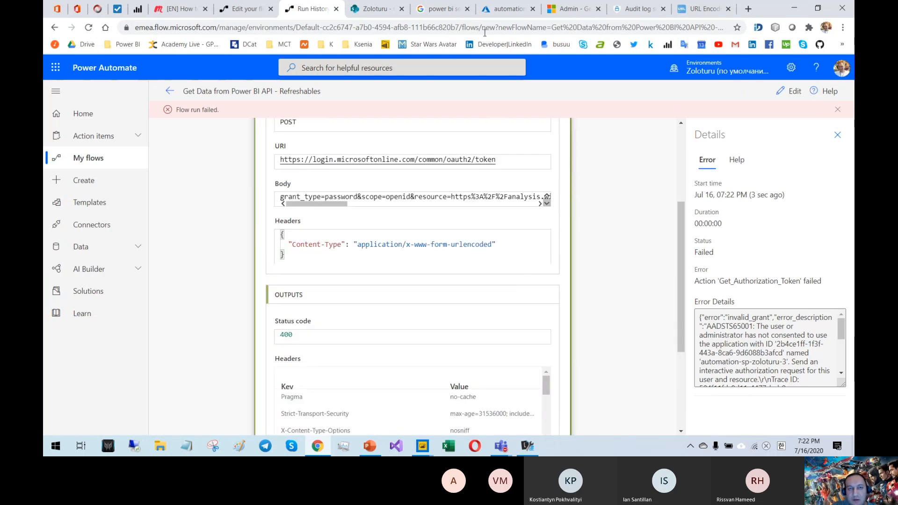
click(497, 9)
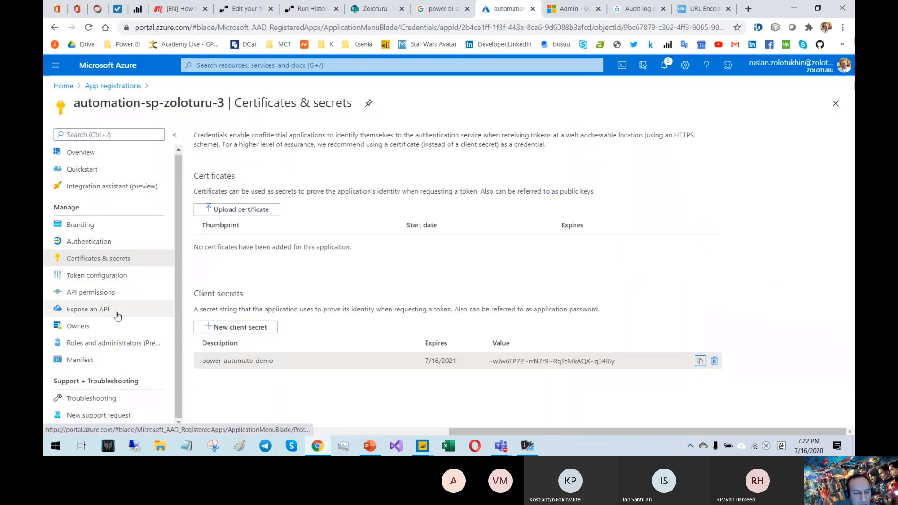
Check the app's Authentication and API permissions pages, then start adding a permission.
click(109, 242)
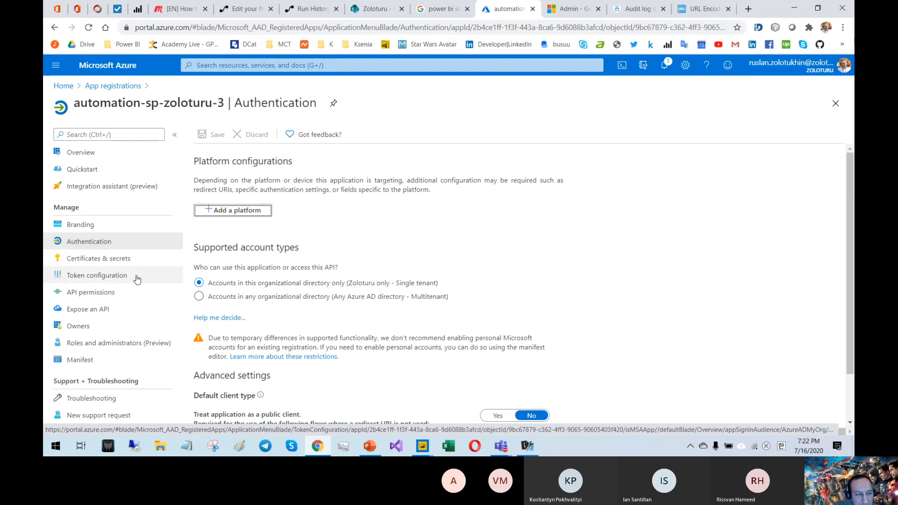
click(108, 298)
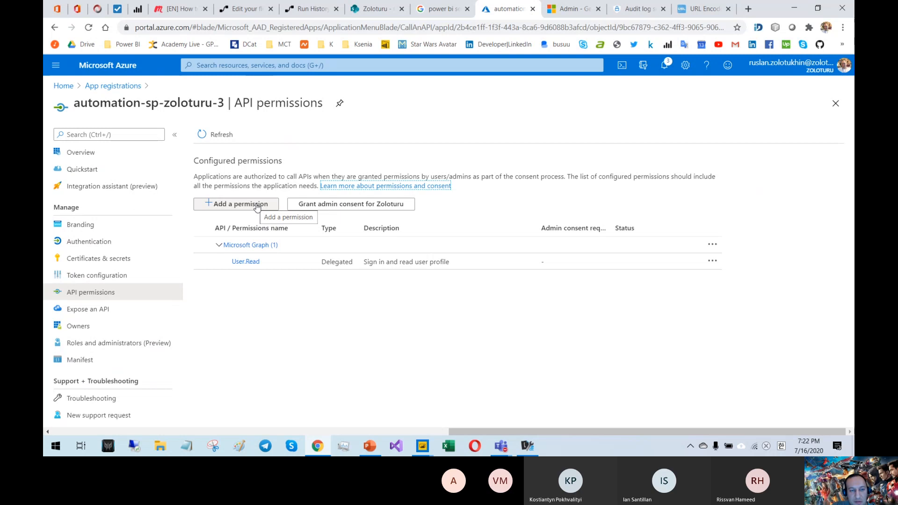
click(257, 206)
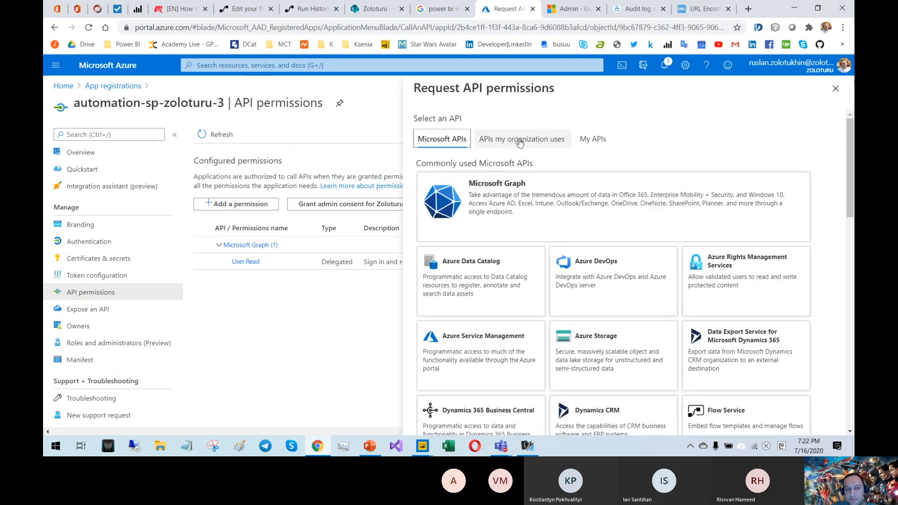
Add the Power BI Service delegated permission Tenant.ReadWrite.All from APIs my organization uses.
click(561, 142)
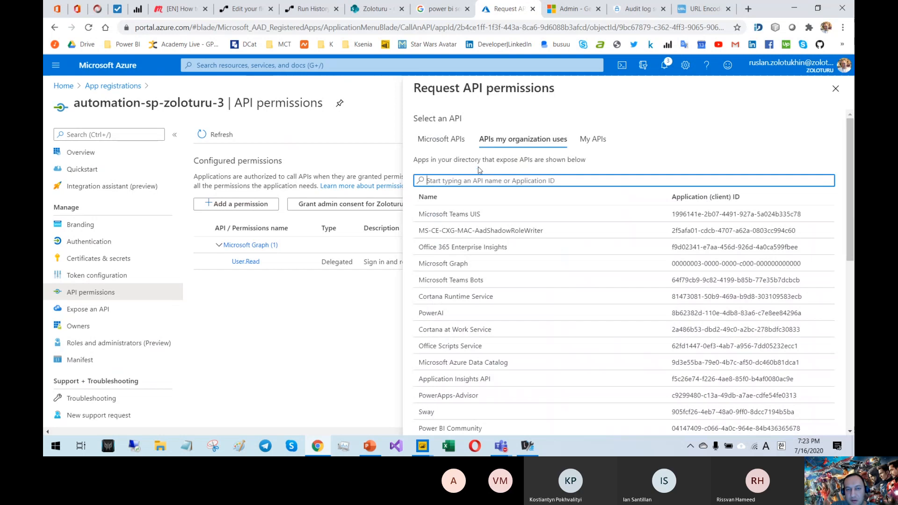
text(power bi)
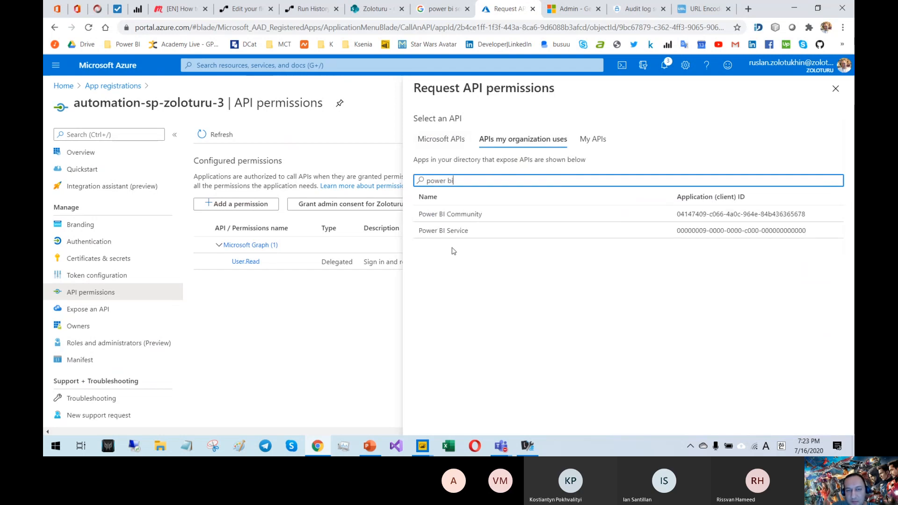
click(448, 230)
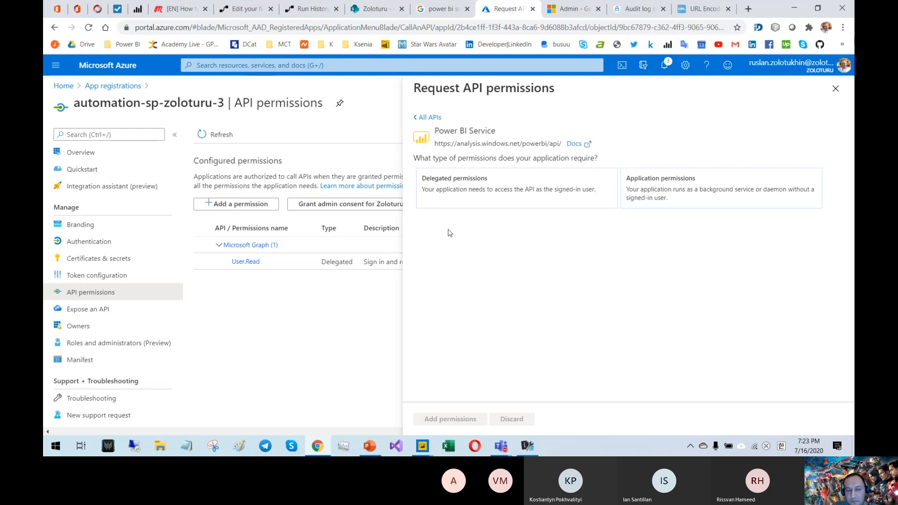
click(445, 189)
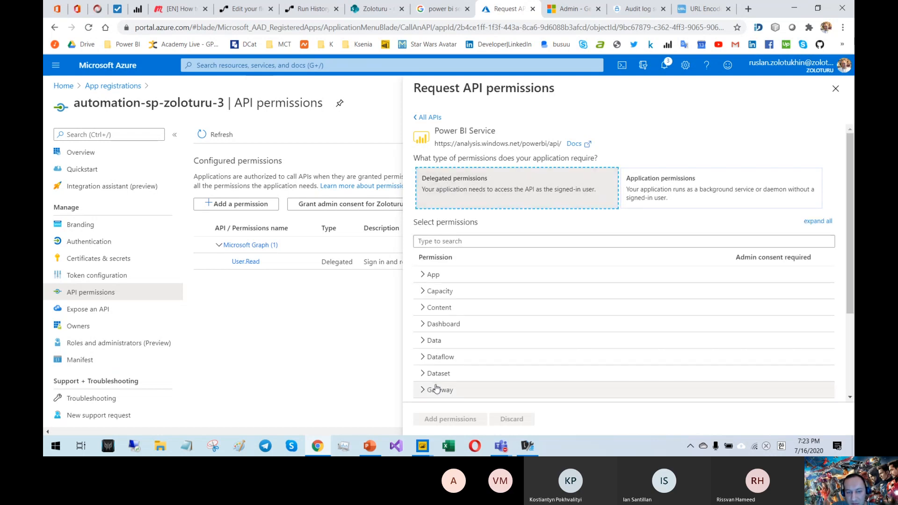
scroll(436, 388, down, 3)
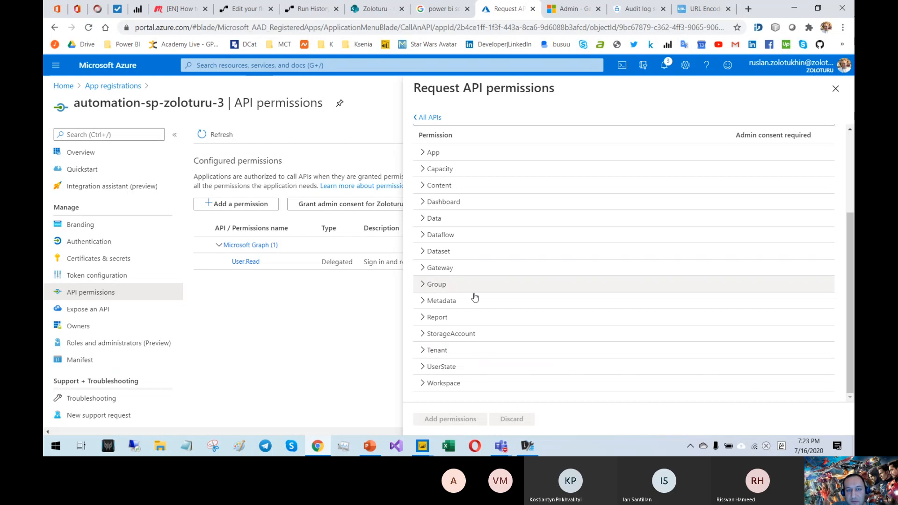
click(423, 352)
scroll(425, 352, down, 2)
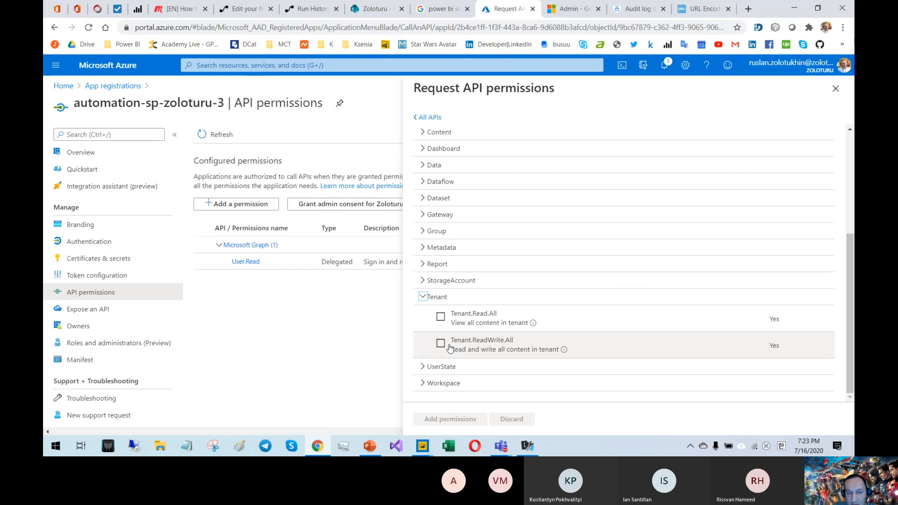
click(440, 344)
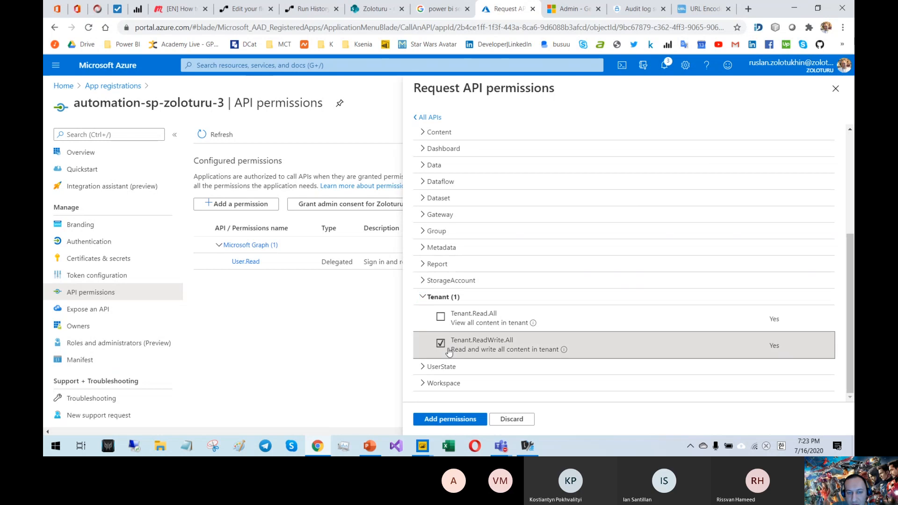
click(455, 419)
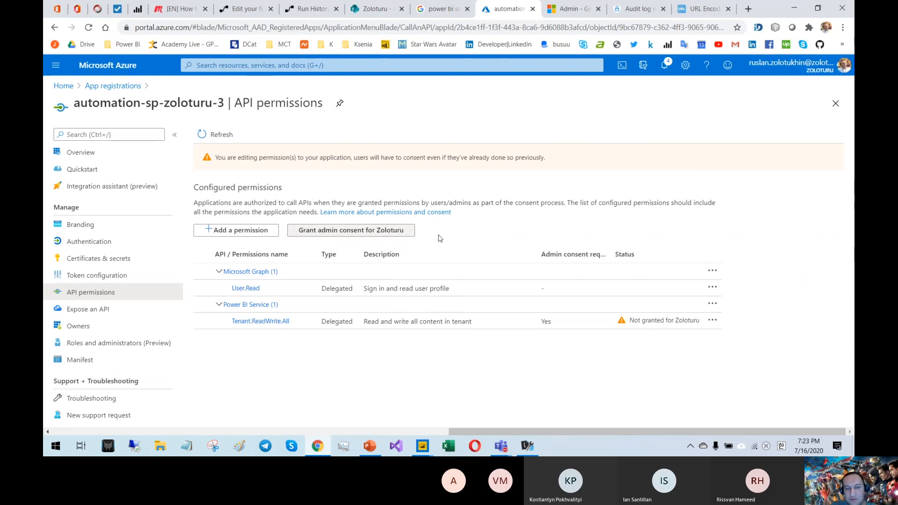
Grant admin consent for both app permissions in Azure, then reopen the failed Refreshables run.
click(381, 230)
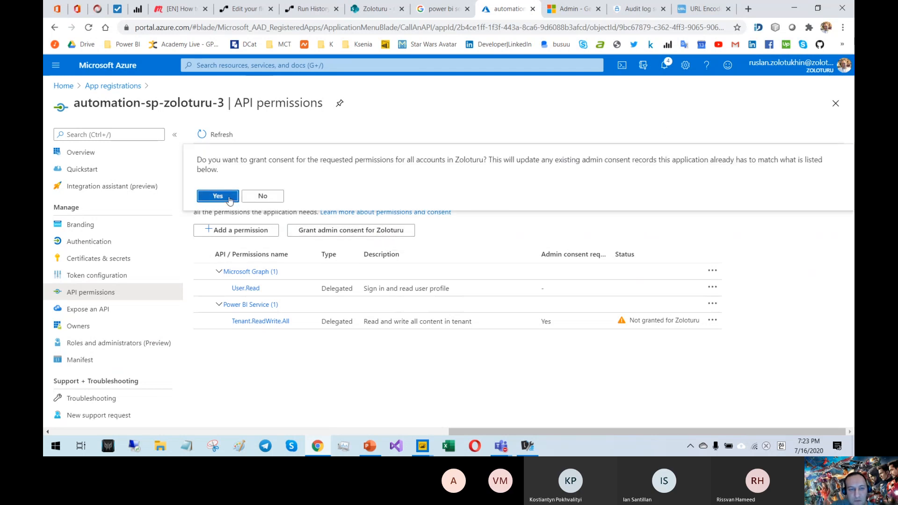
click(218, 197)
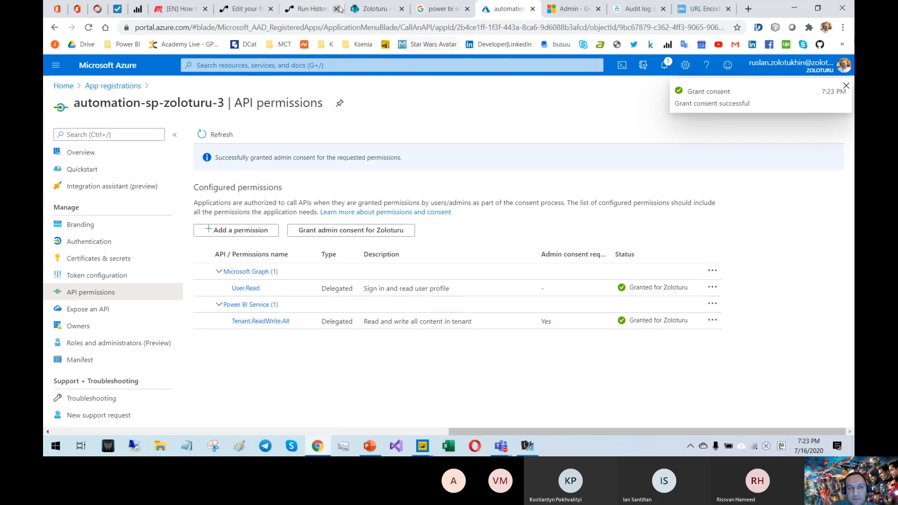
click(306, 10)
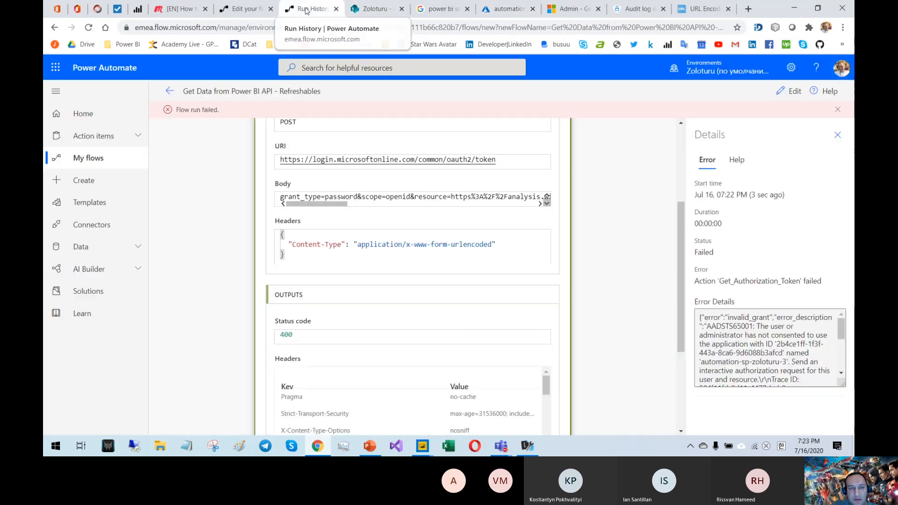
scroll(637, 237, up, 4)
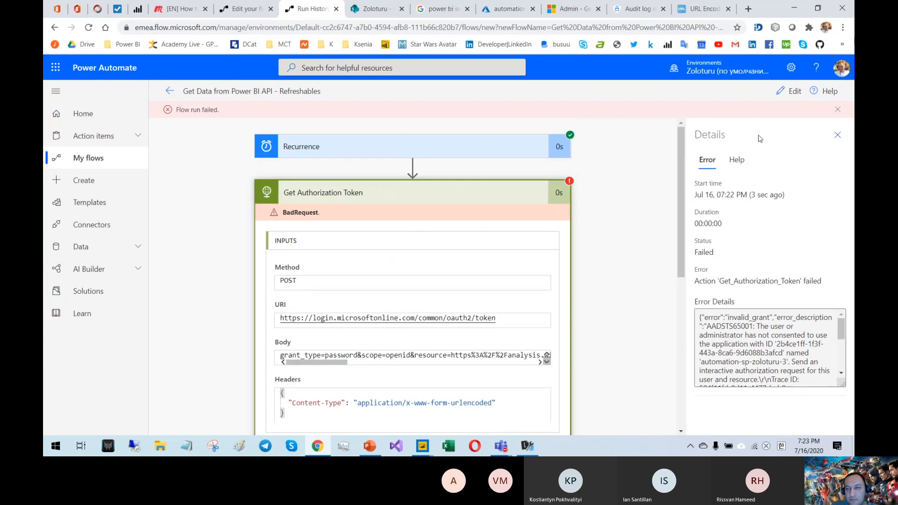
click(835, 136)
Dismiss the failure notice and open the Refreshables flow for editing from My flows.
click(836, 111)
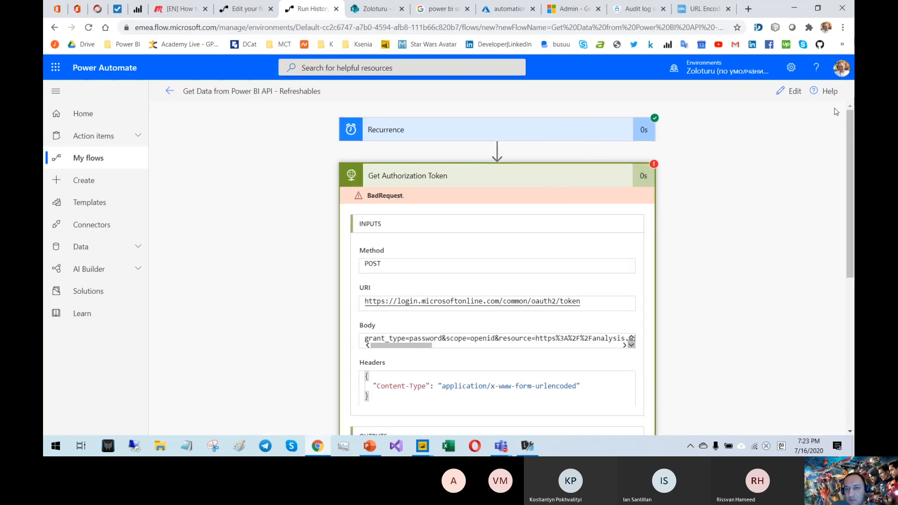
scroll(451, 201, down, 4)
scroll(451, 204, up, 4)
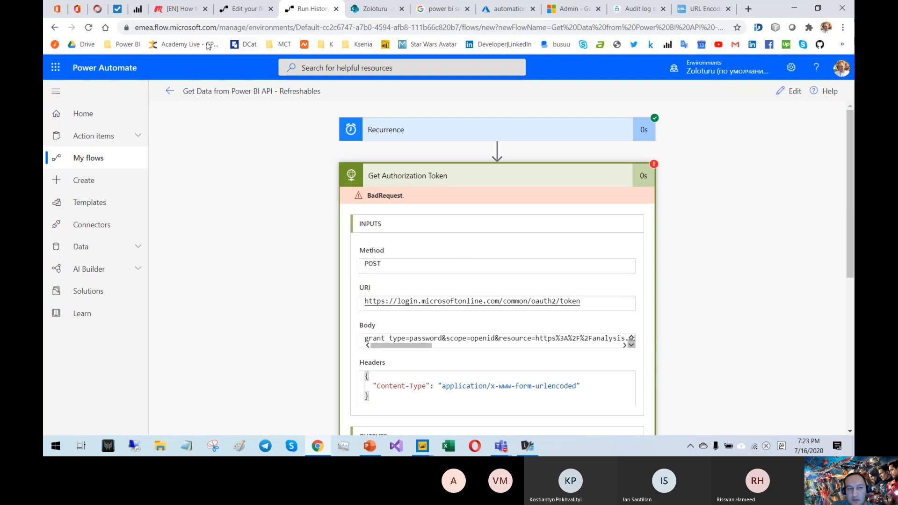
click(167, 92)
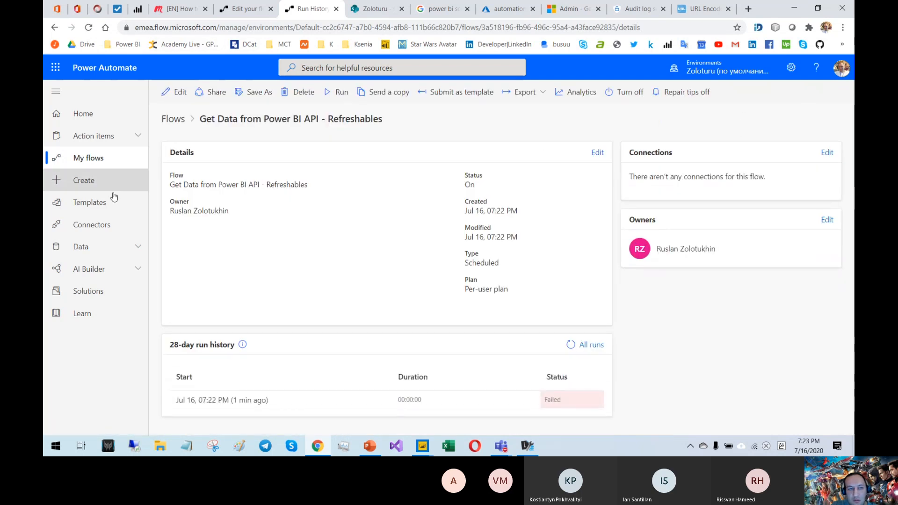
click(117, 161)
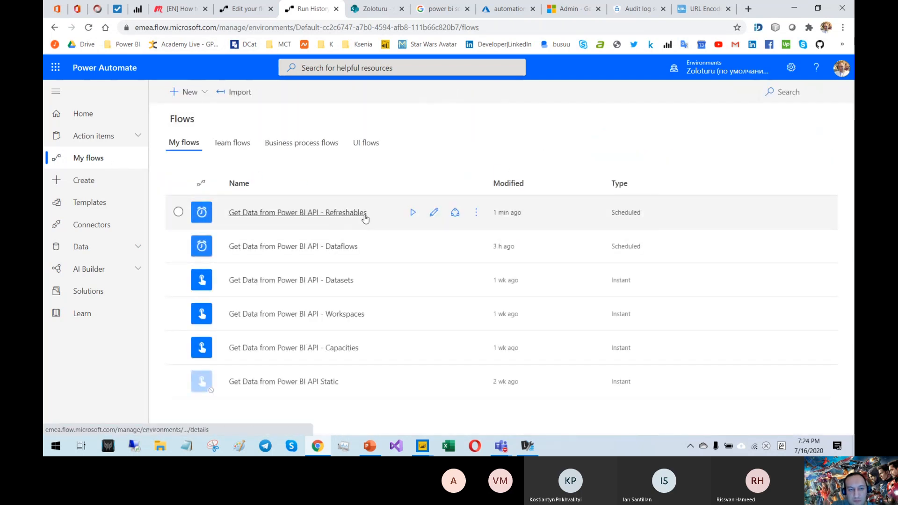
click(435, 213)
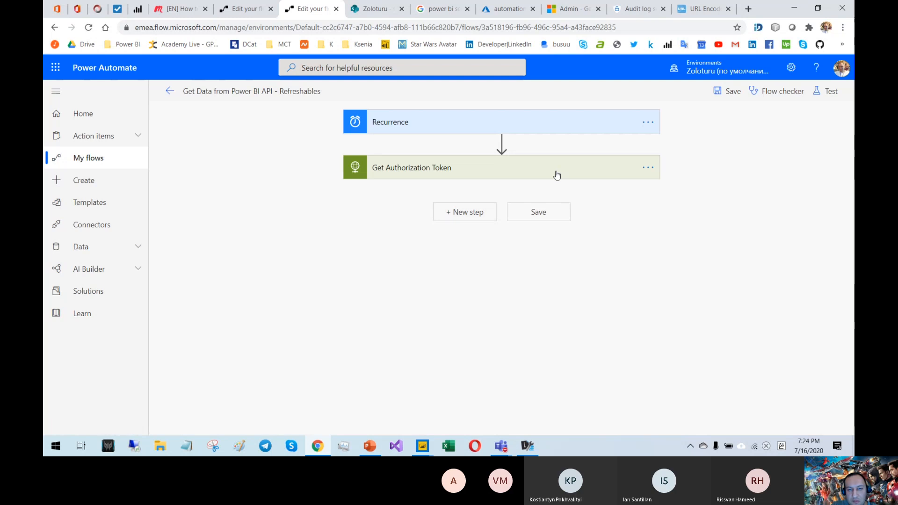
Run a manually triggered test of the Refreshables flow and view the successful run.
click(825, 91)
click(688, 116)
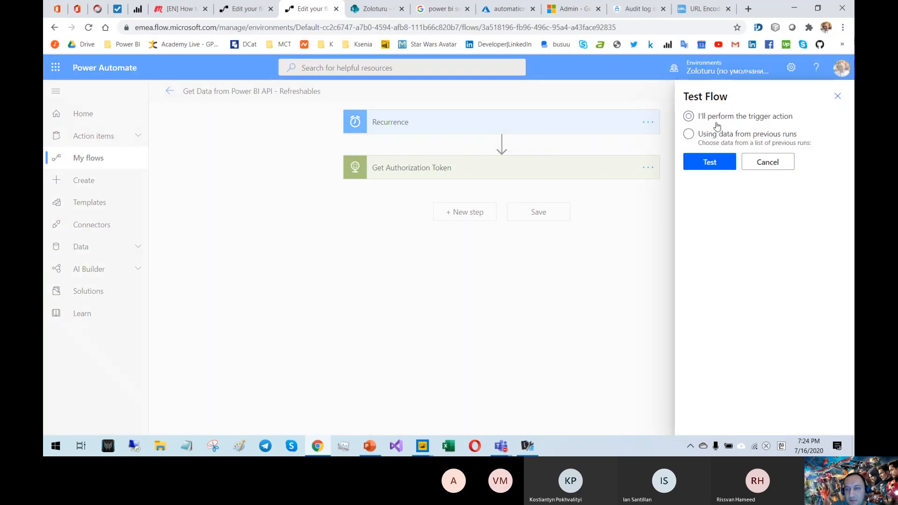
click(705, 162)
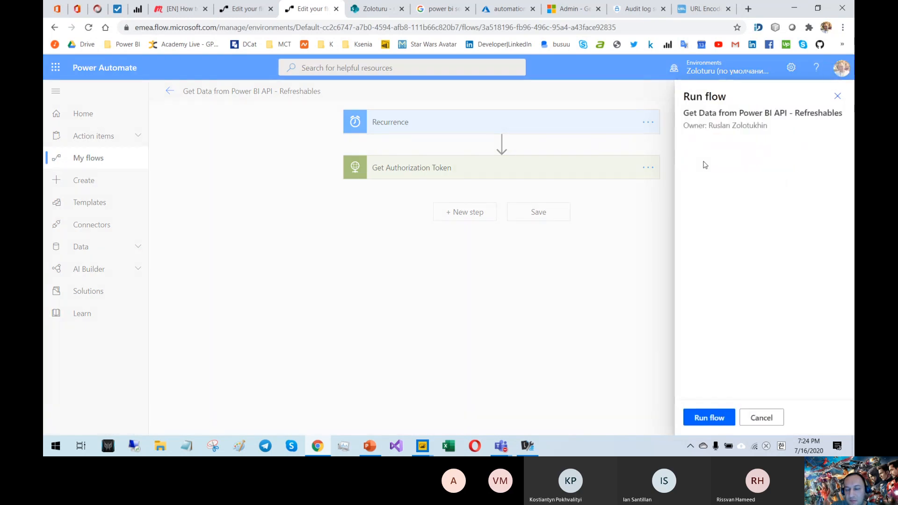
click(706, 415)
click(708, 417)
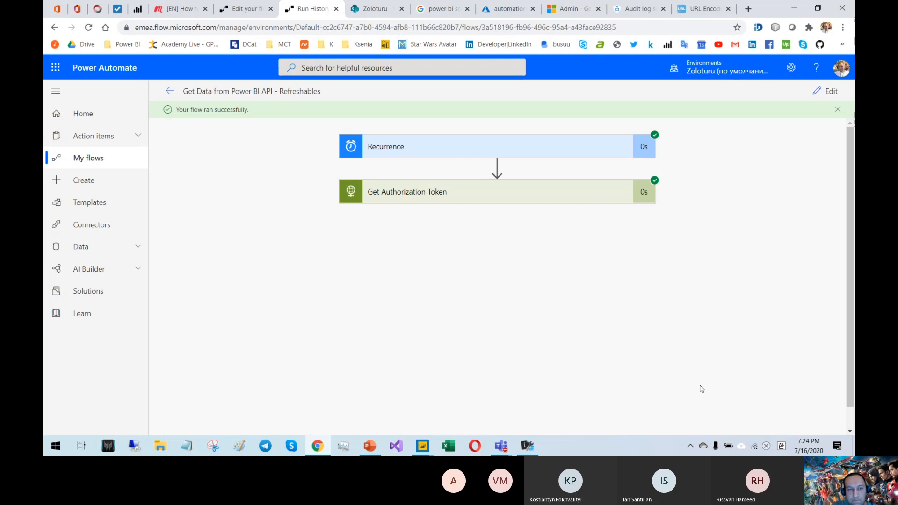
click(551, 192)
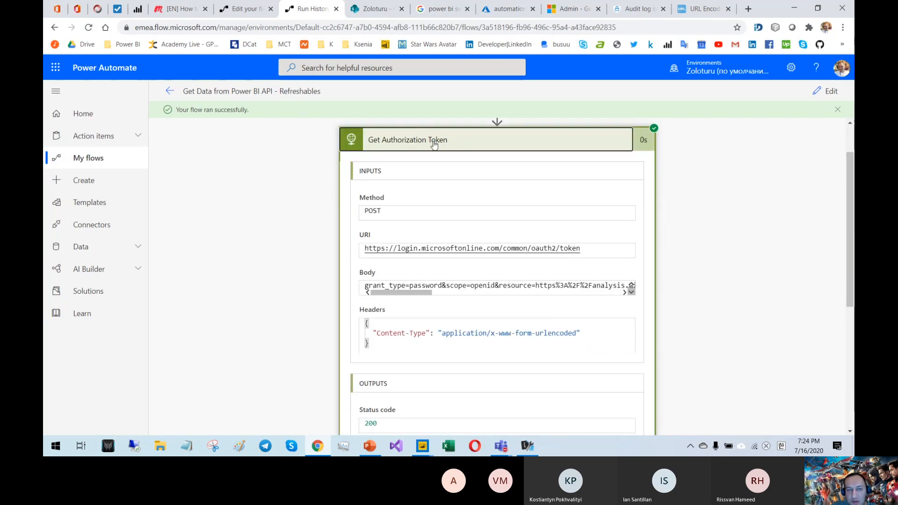
scroll(467, 154, up, 1)
scroll(473, 159, down, 3)
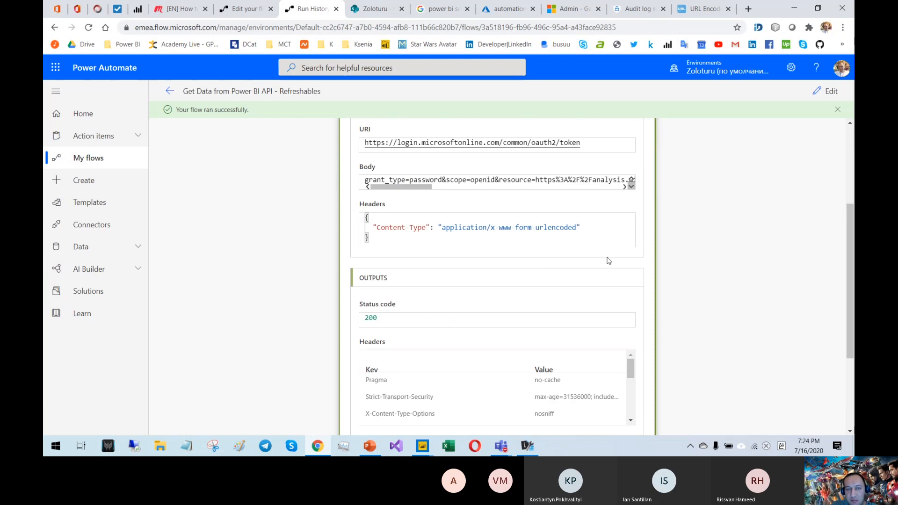
scroll(605, 259, down, 5)
scroll(683, 292, down, 1)
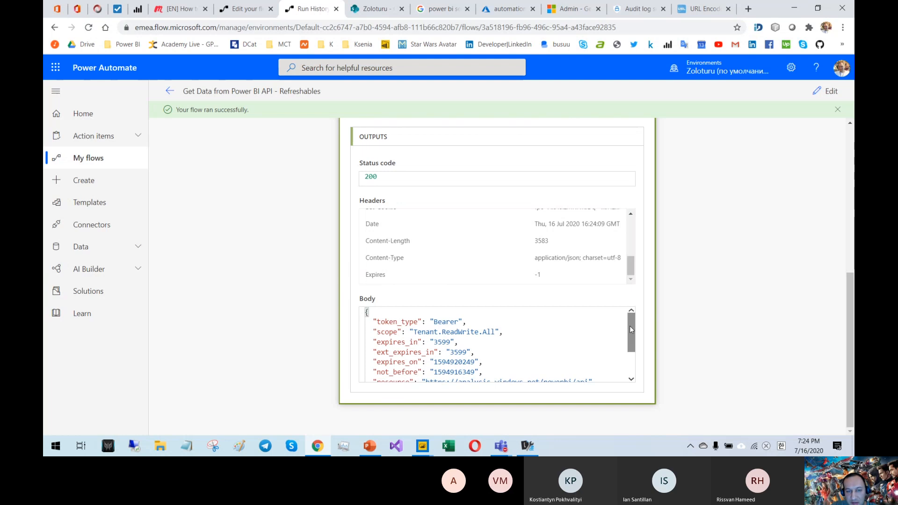
drag(380, 319, 463, 359)
click(495, 364)
scroll(609, 337, down, 2)
scroll(515, 333, up, 2)
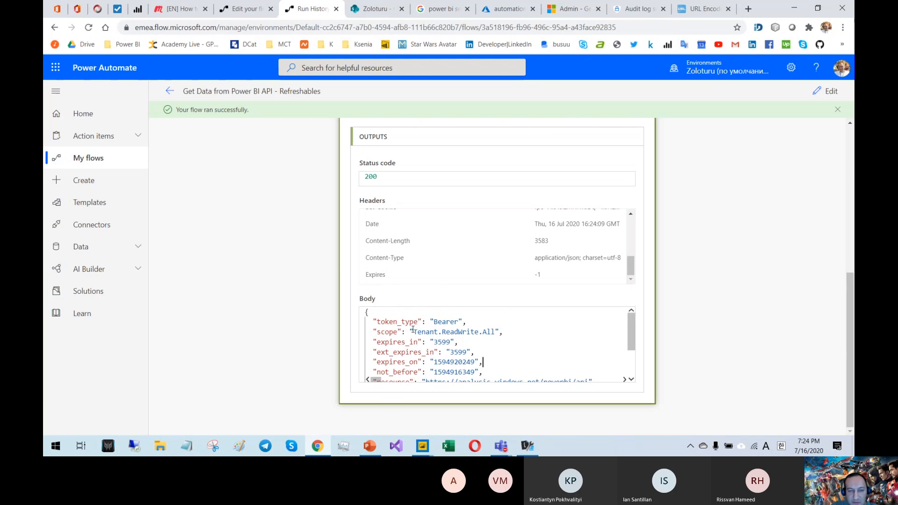
drag(367, 312, 514, 370)
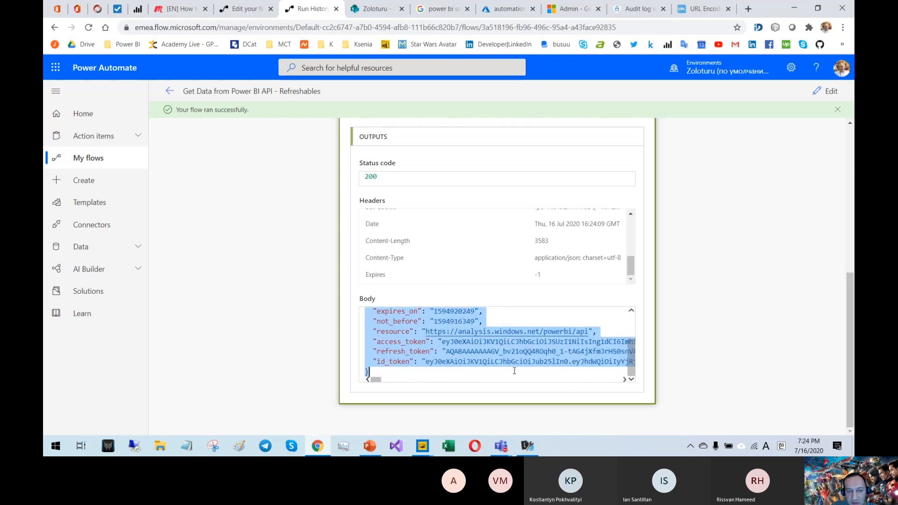
click(507, 362)
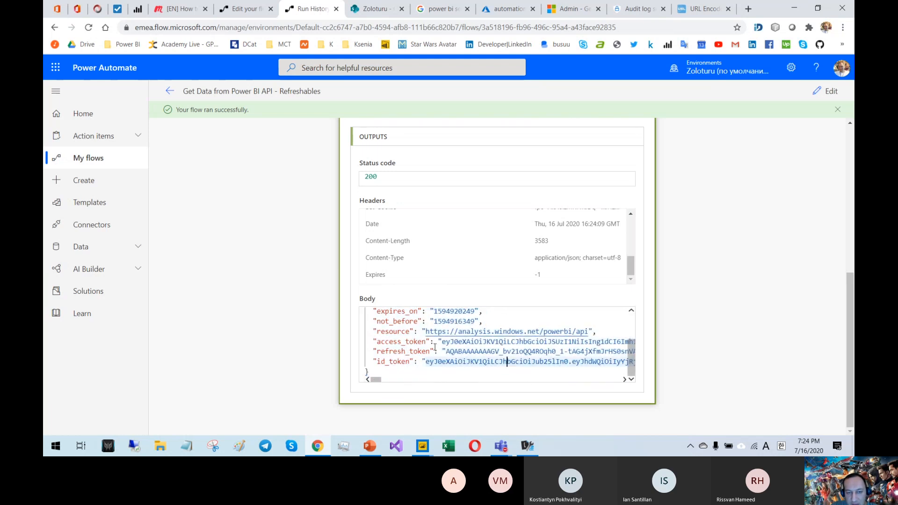
drag(441, 343, 597, 343)
click(597, 342)
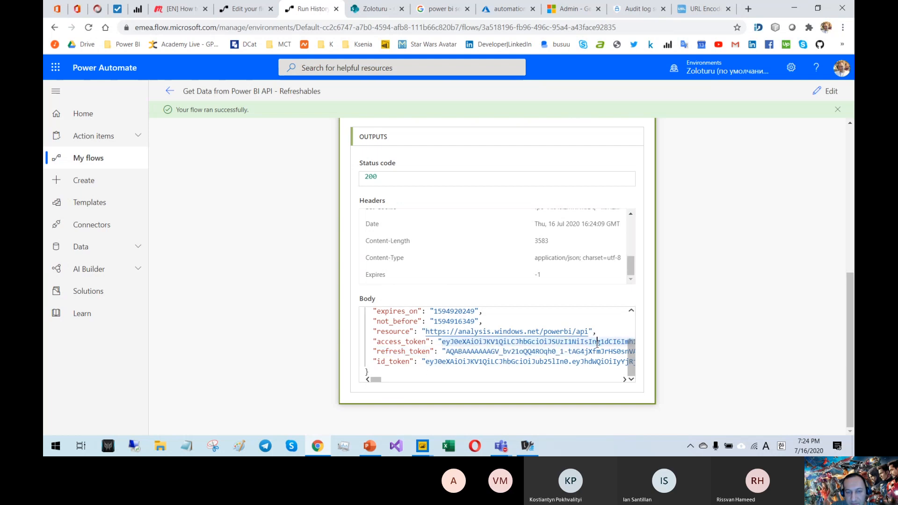
scroll(552, 361, up, 1)
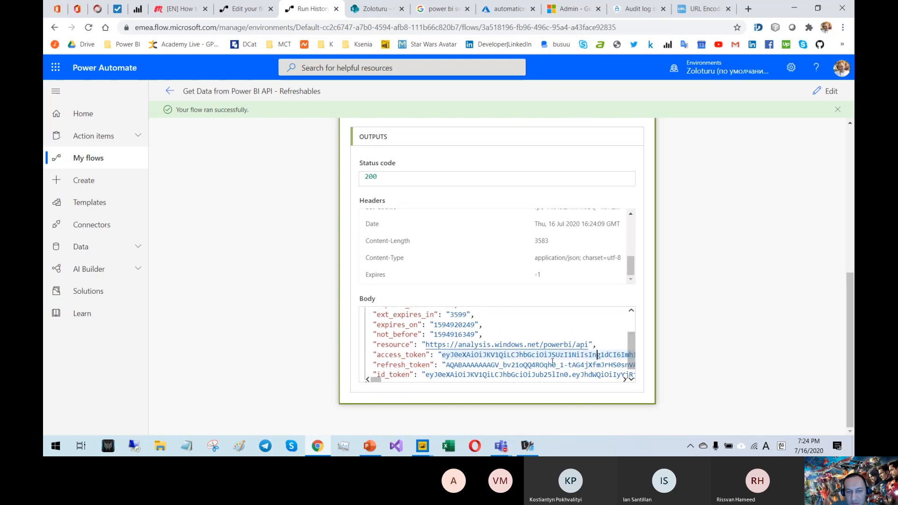
drag(443, 356, 567, 356)
click(567, 355)
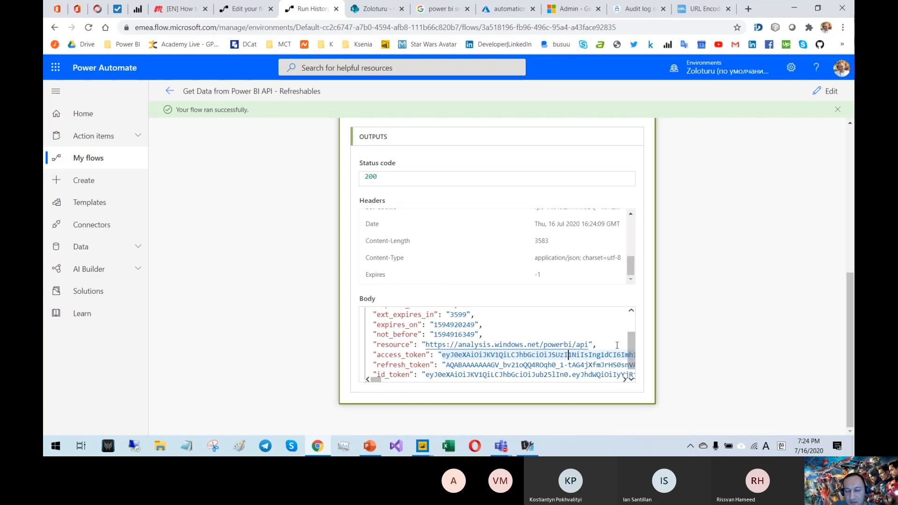
scroll(589, 324, up, 2)
scroll(586, 304, up, 10)
click(582, 192)
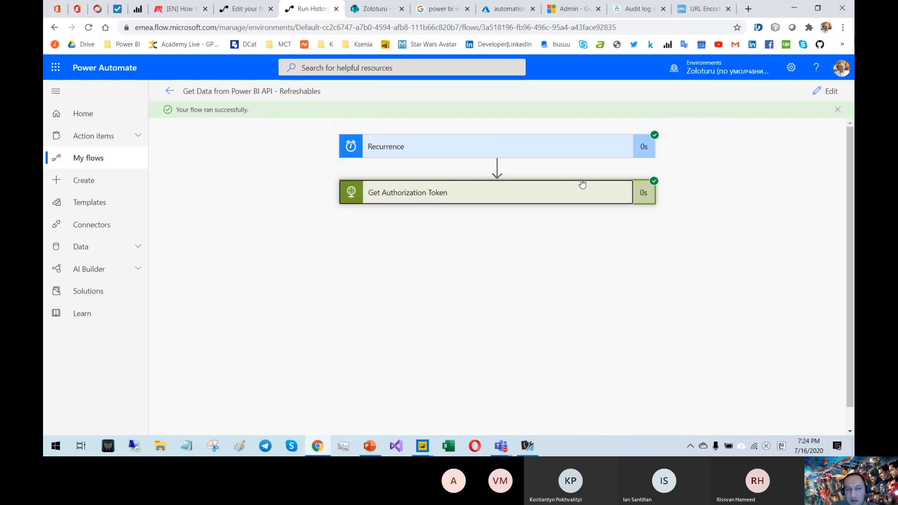
click(573, 9)
click(469, 218)
scroll(374, 251, down, 3)
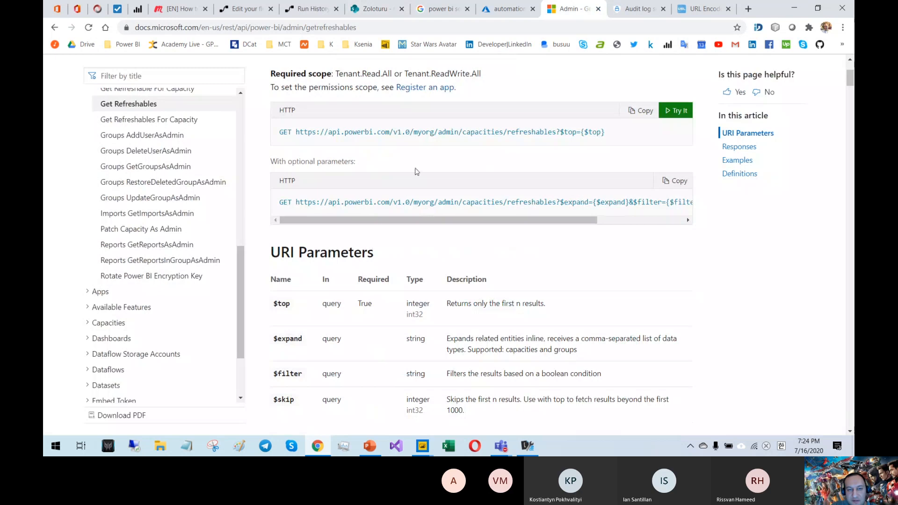
drag(301, 132, 612, 135)
scroll(513, 290, down, 3)
scroll(510, 287, down, 1)
scroll(507, 286, up, 4)
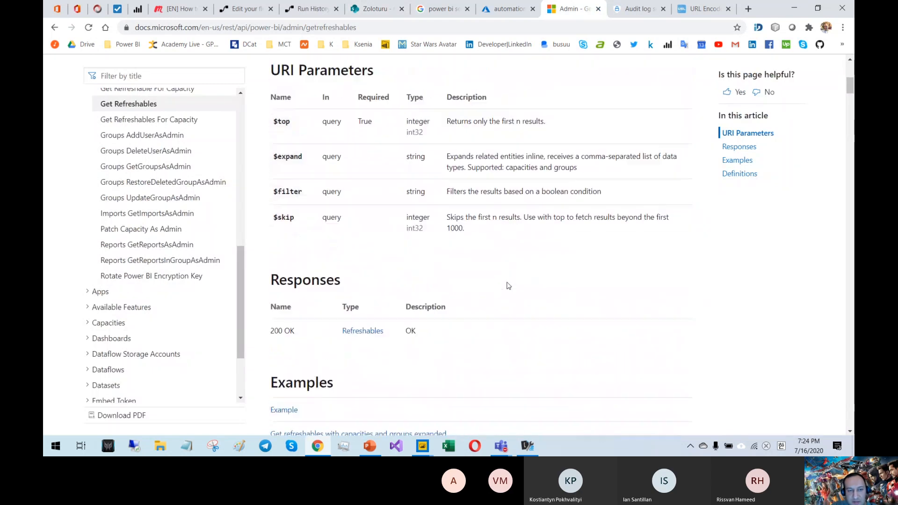
scroll(499, 288, down, 3)
scroll(499, 288, down, 8)
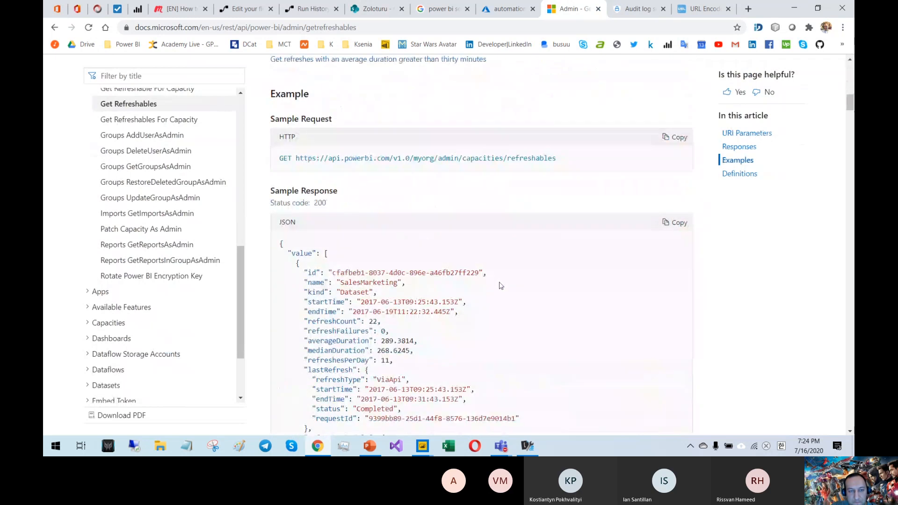
click(316, 9)
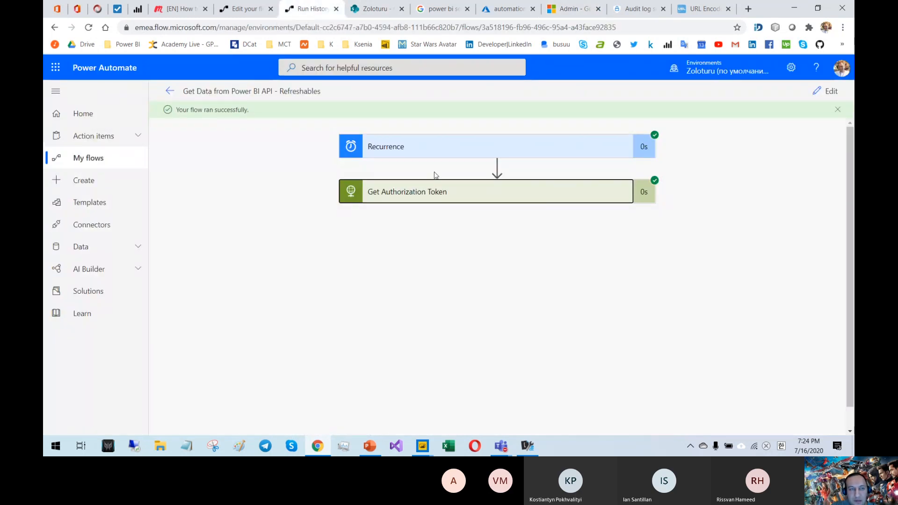
Review the Parse token step settings in the Datasets flow editor.
click(244, 8)
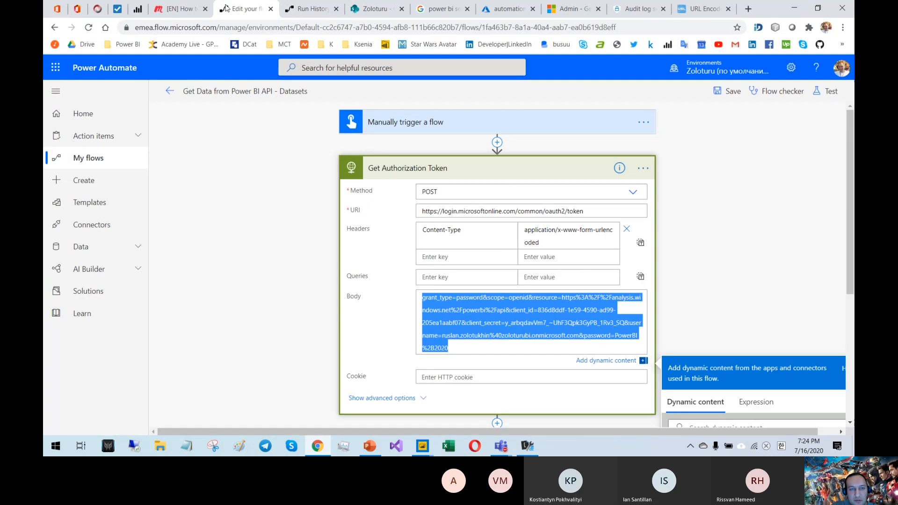
click(574, 172)
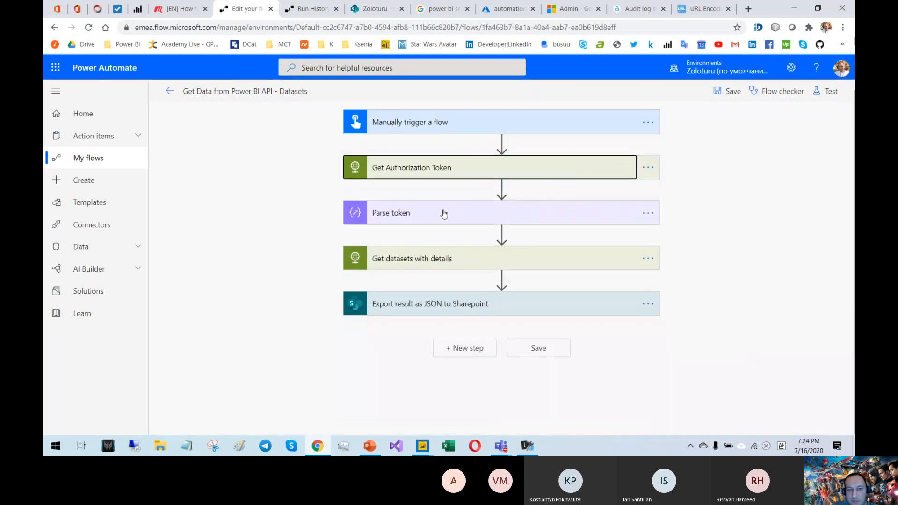
click(438, 215)
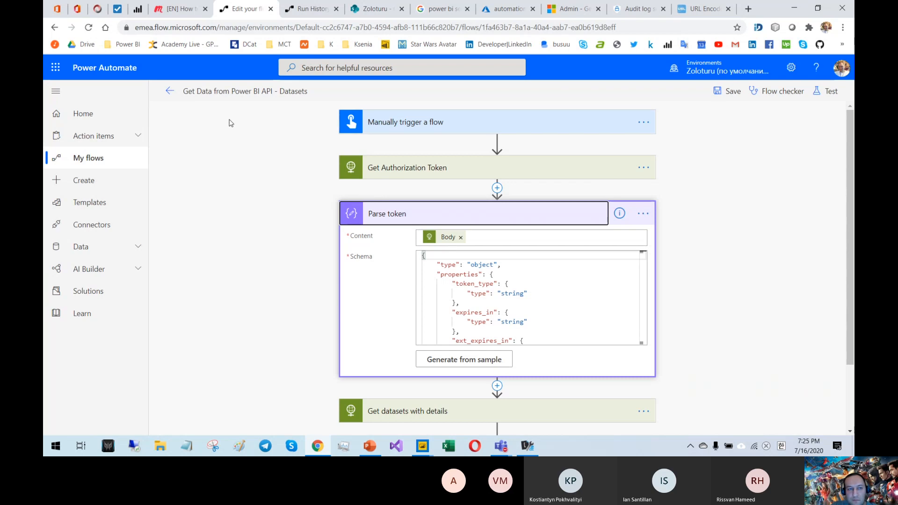
Open the Dataflows flow from My flows, view its Parse JSON settings, then return to Refreshables.
click(171, 92)
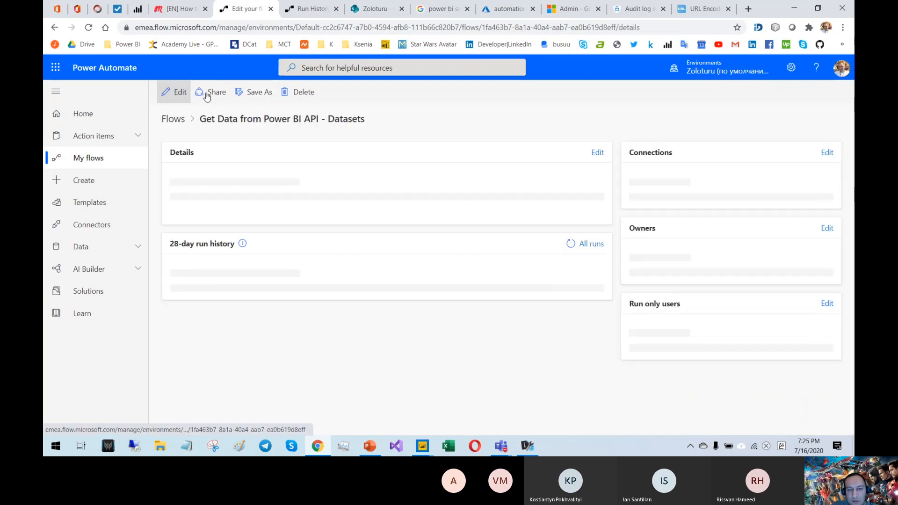
click(88, 158)
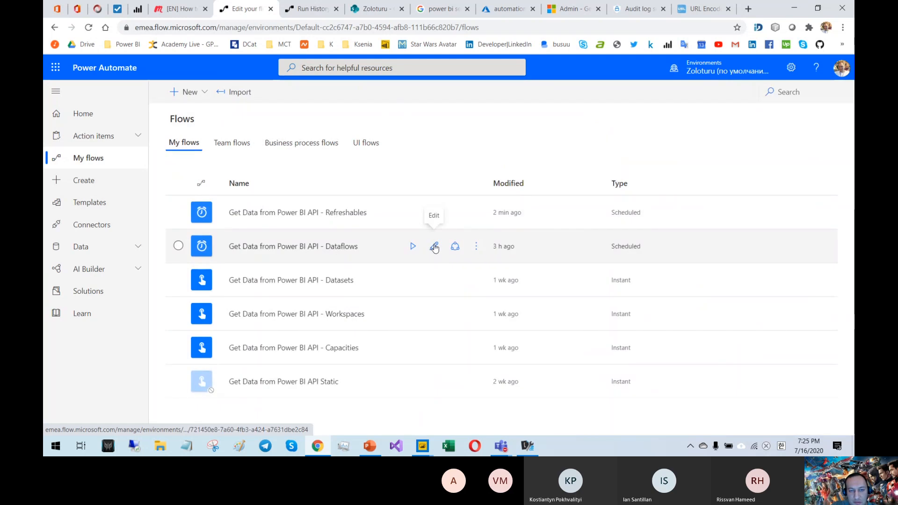
click(434, 247)
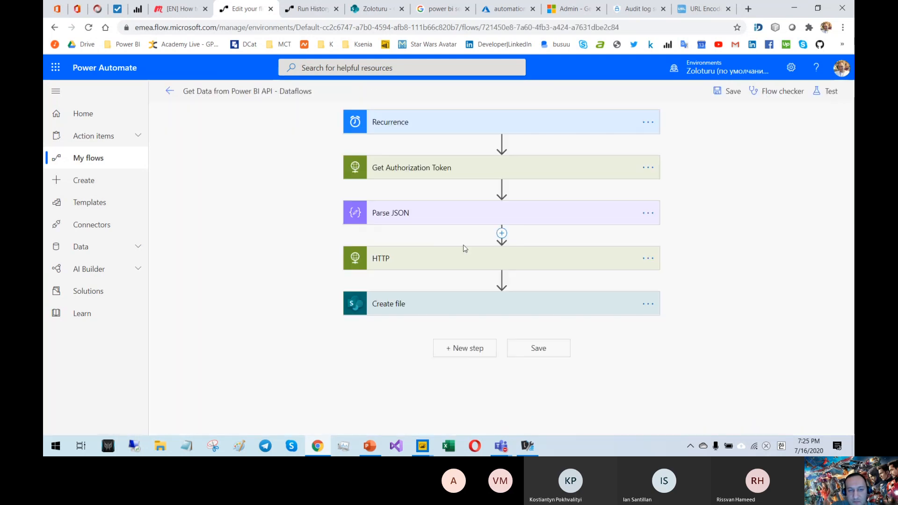
click(460, 215)
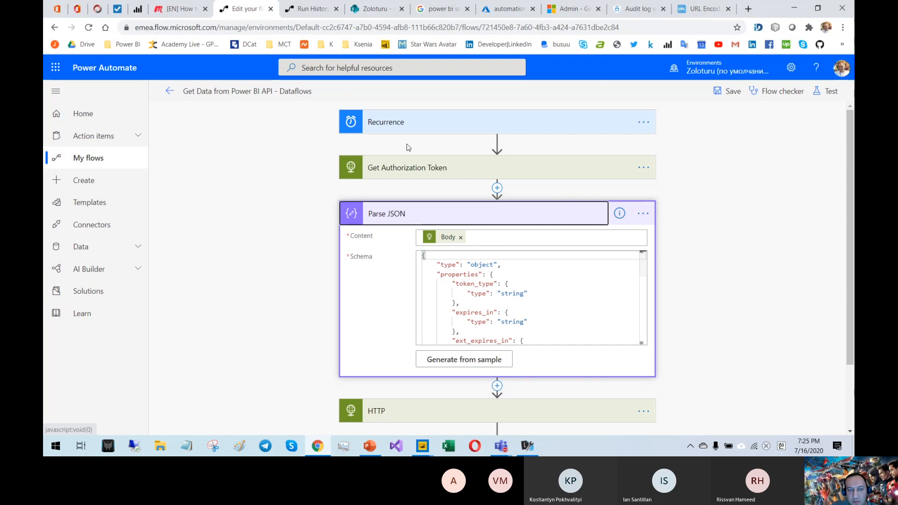
click(299, 14)
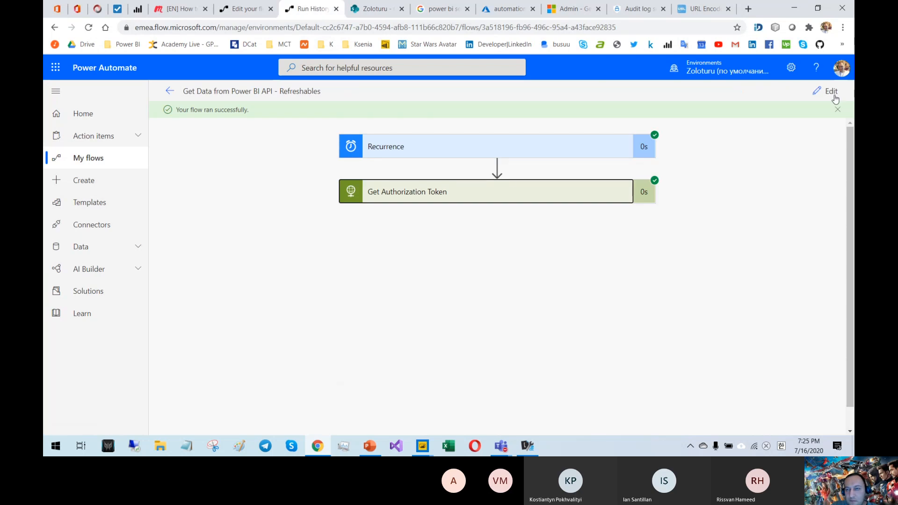
Add a Parse JSON (Data Operation) action, found by searching 'parse json', after Get Authorization Token.
click(835, 96)
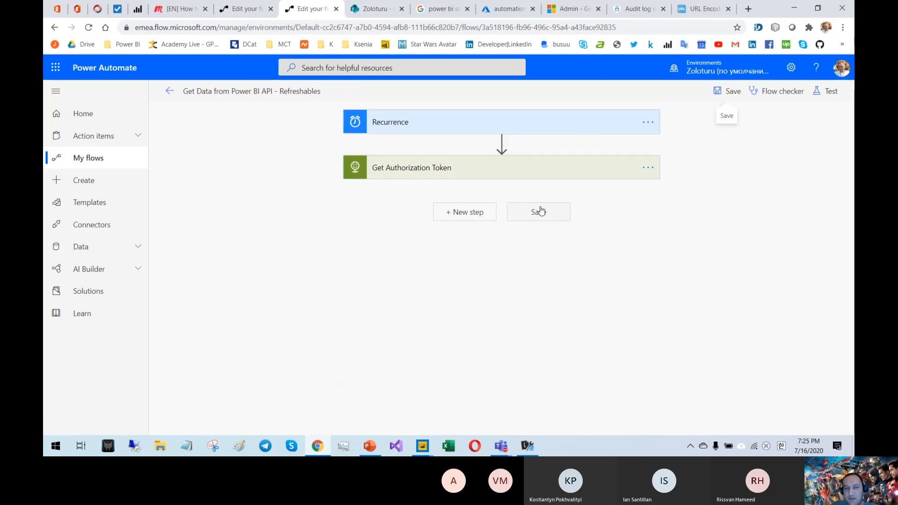
click(473, 213)
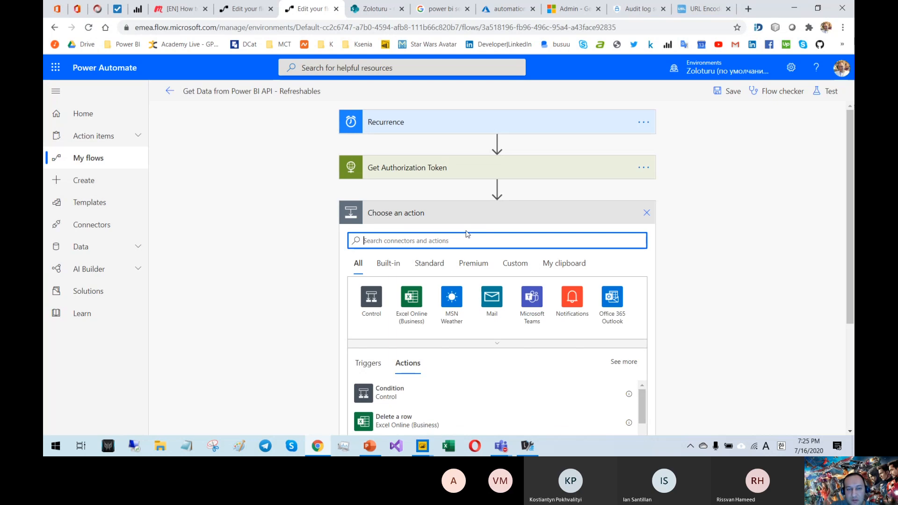
text(par)
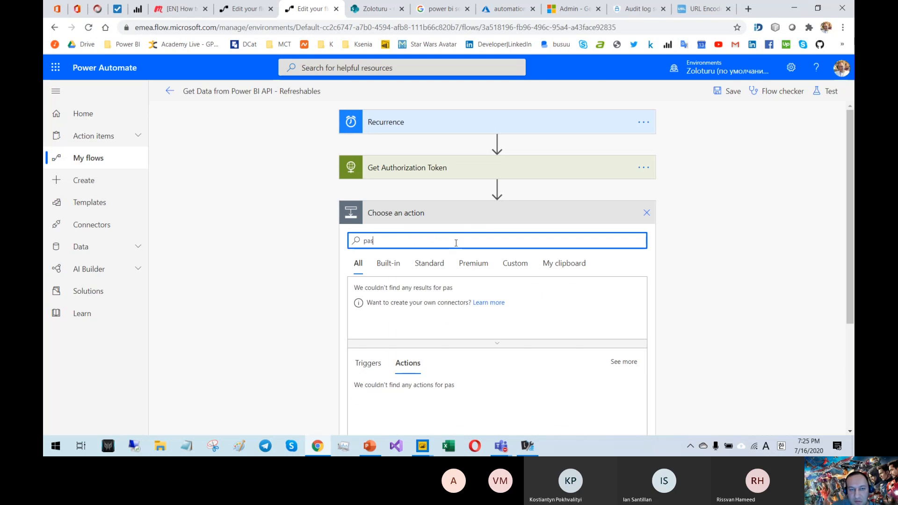
text(se json)
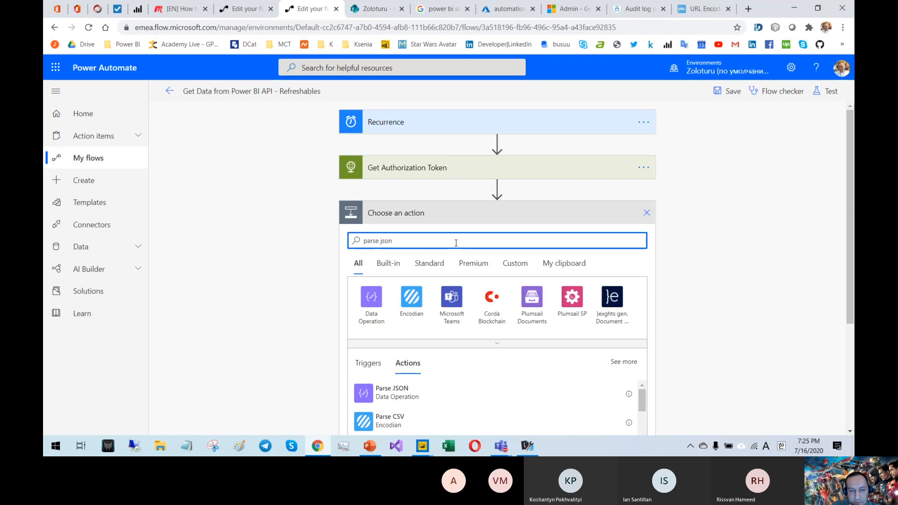
click(413, 396)
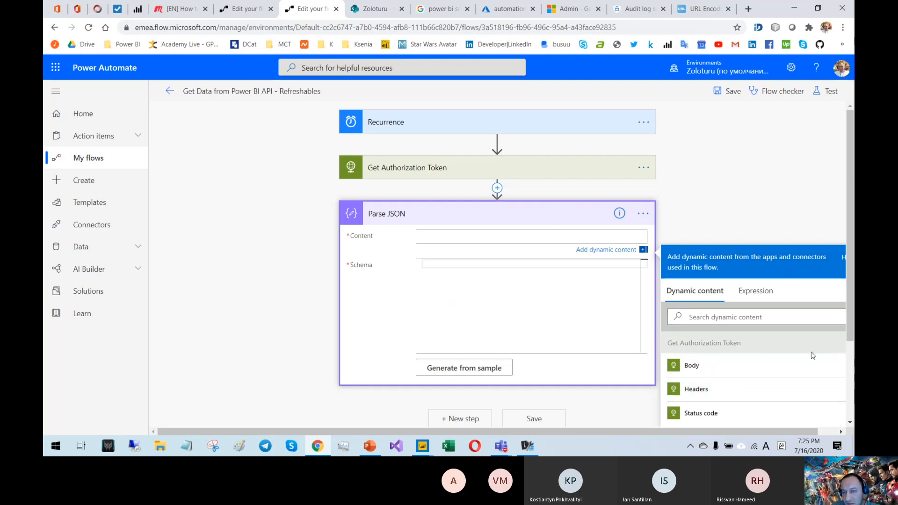
Set Parse JSON's Content to the Body output of Get Authorization Token.
scroll(737, 390, down, 1)
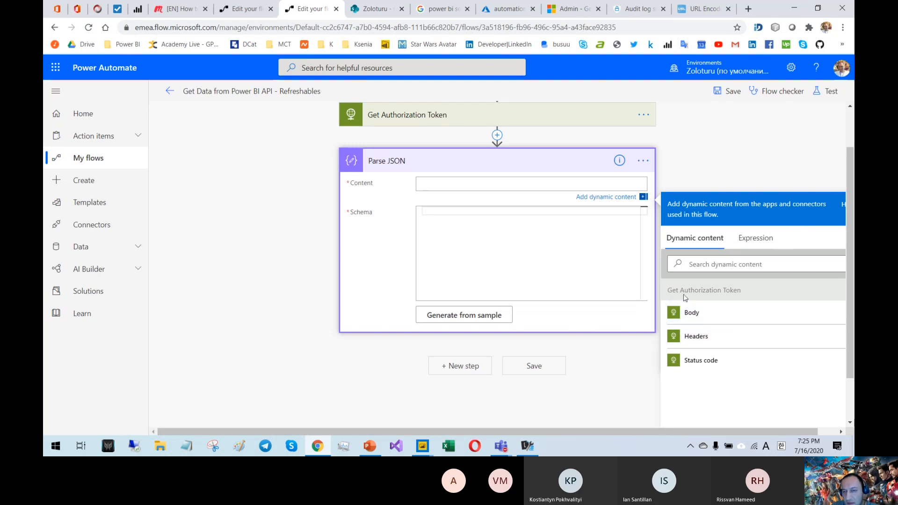
drag(668, 293, 746, 293)
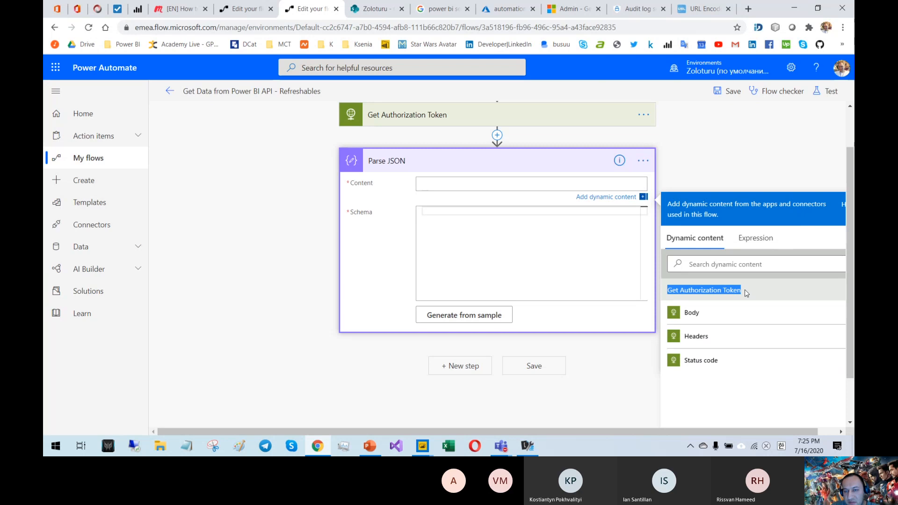
click(745, 290)
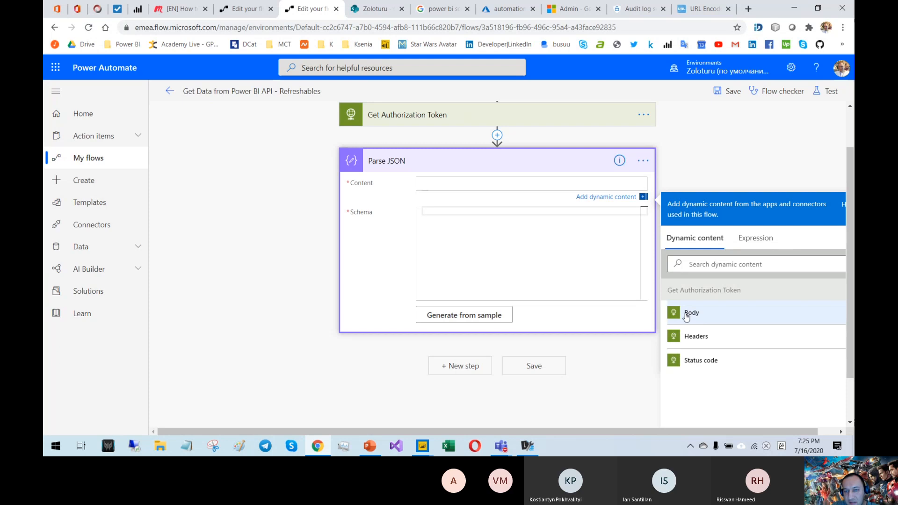
click(708, 317)
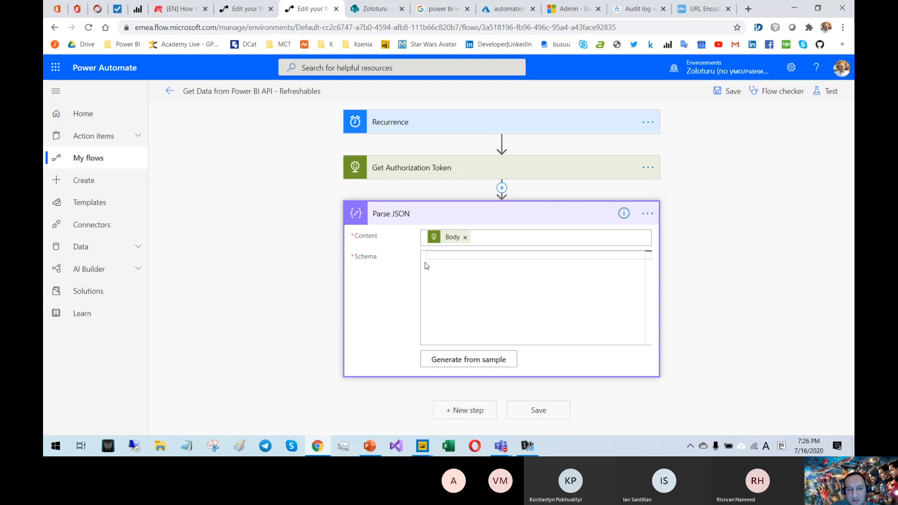
Select all the schema text in the Dataflows flow's Parse JSON Schema box to copy it.
click(249, 9)
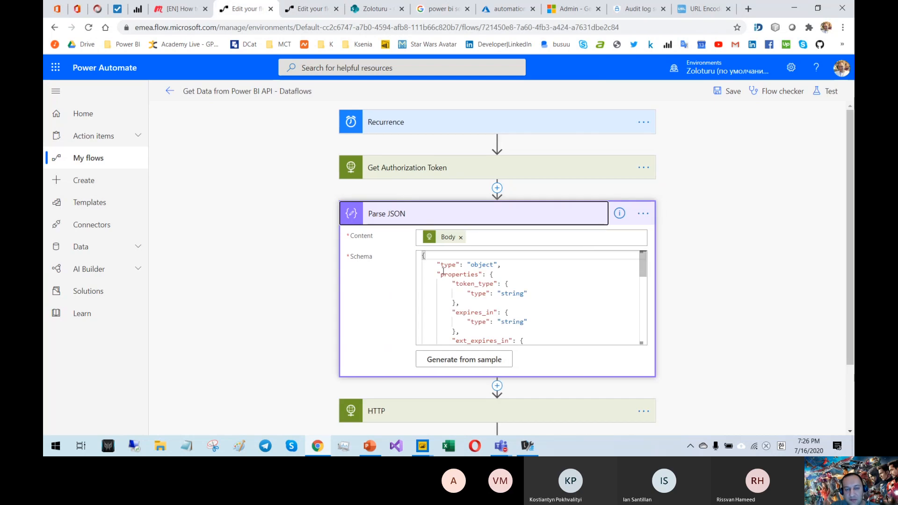
click(429, 260)
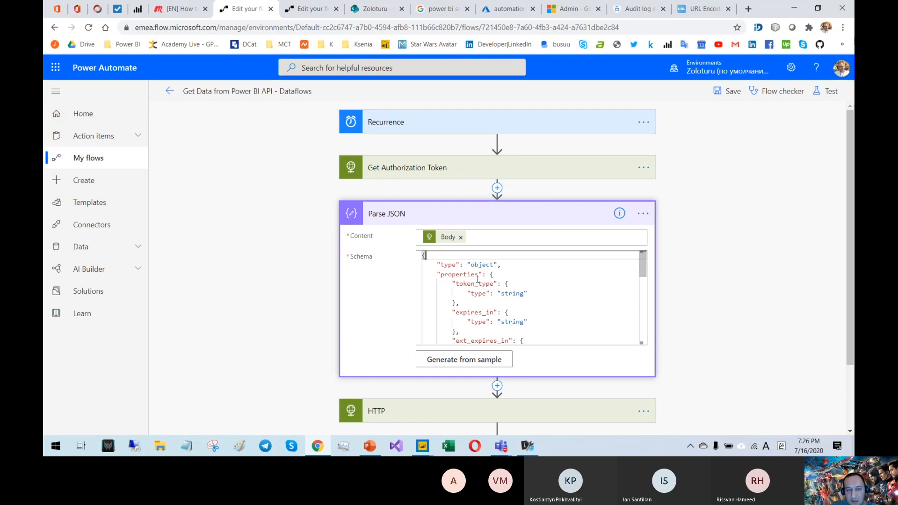
key(ctrl+a)
key(ctrl+c)
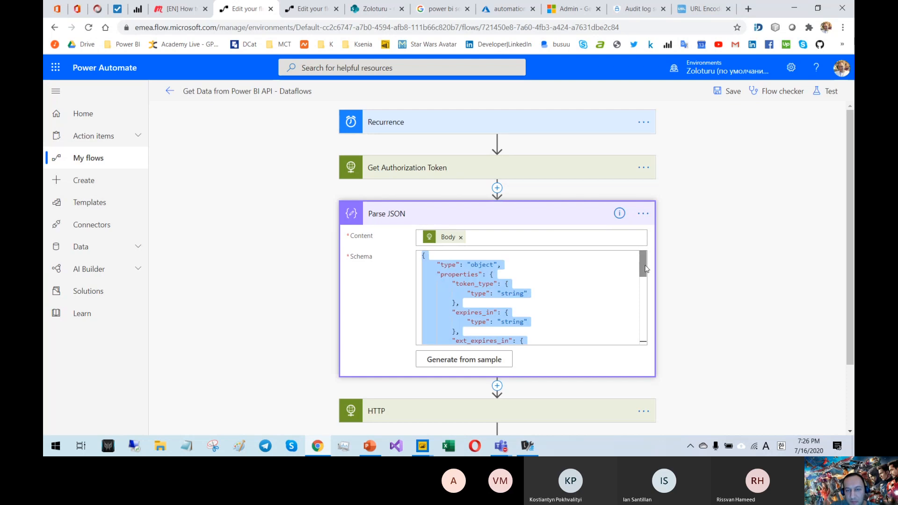
mouse_move(644, 269)
mouse_down()
mouse_move(653, 338)
mouse_move(643, 258)
mouse_up()
Paste the token schema (token_type, expires_in, access_token, scope) into Parse JSON's Schema, then collapse it.
key(ctrl+Tab)
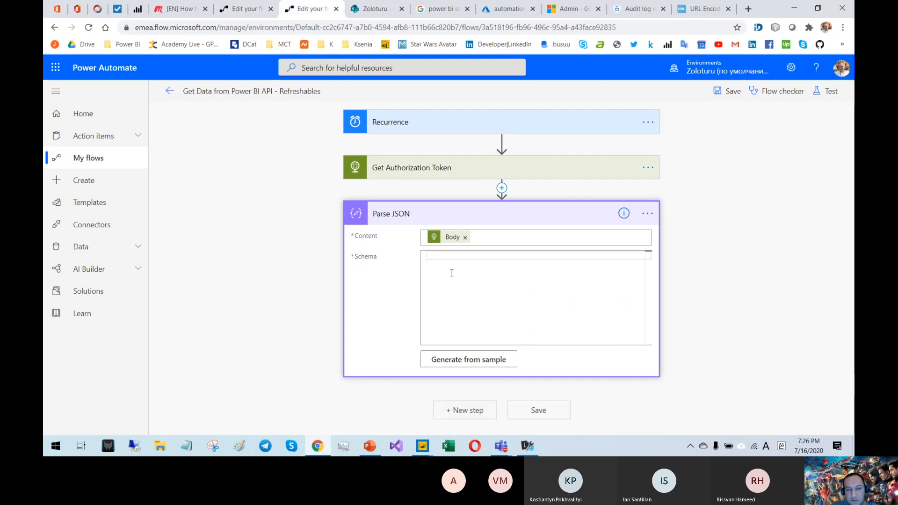
key(ctrl+v)
scroll(452, 290, up, 5)
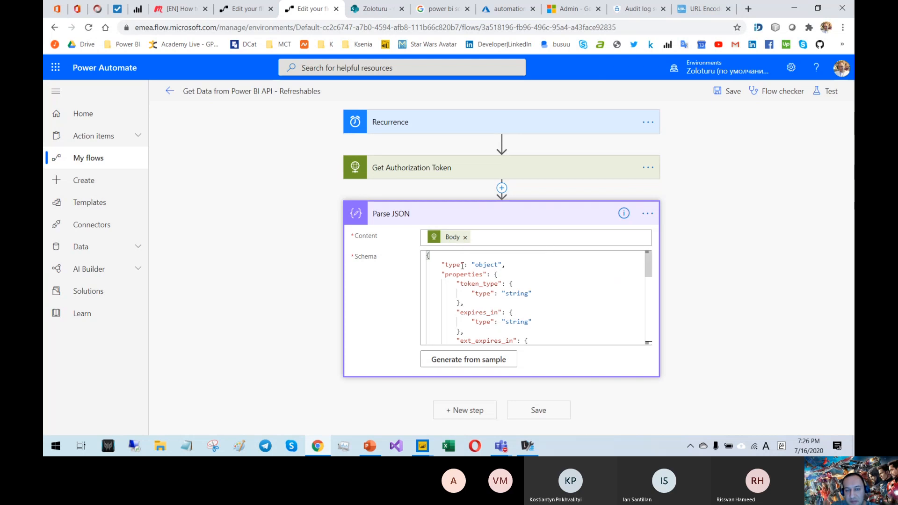
drag(428, 256, 507, 296)
click(508, 296)
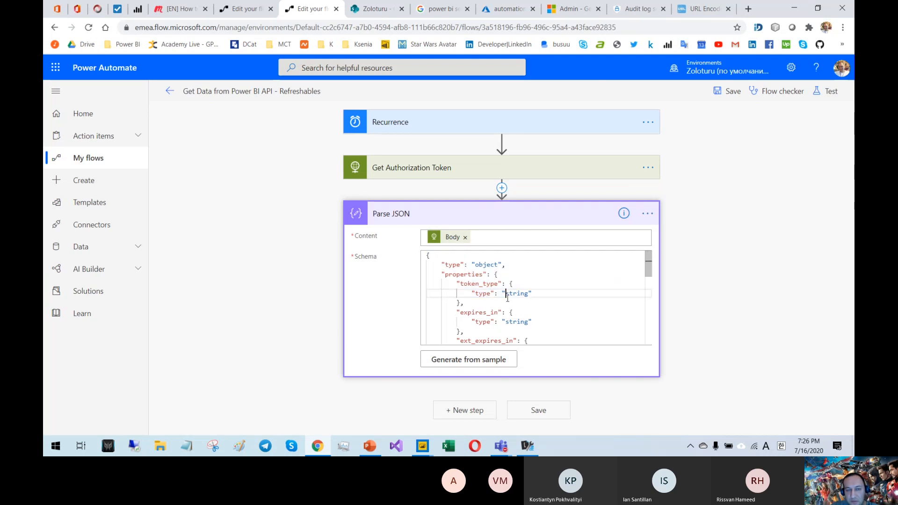
scroll(507, 298, down, 3)
scroll(449, 270, up, 4)
scroll(491, 287, down, 3)
scroll(519, 311, up, 3)
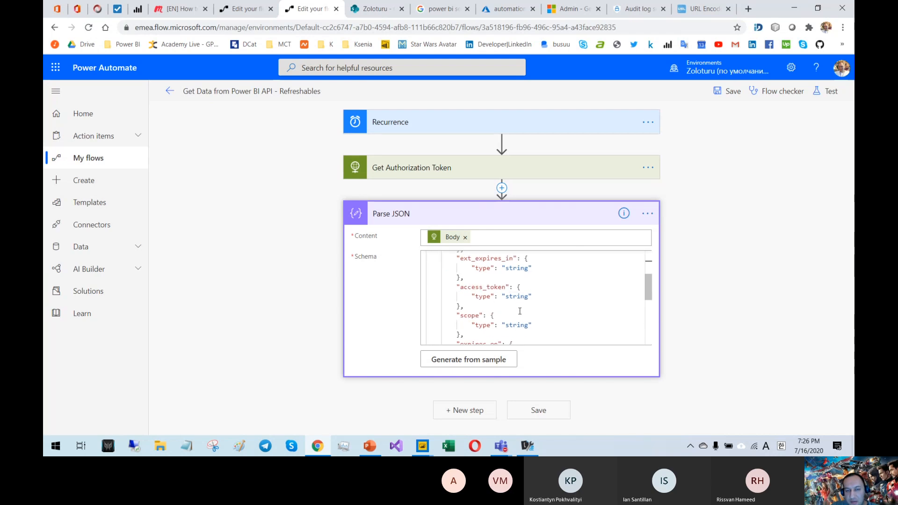
drag(461, 284, 525, 293)
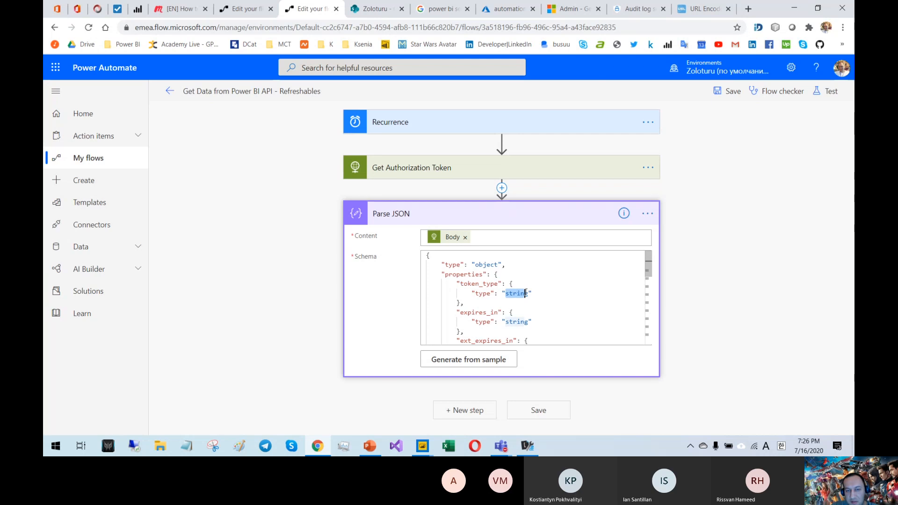
click(529, 293)
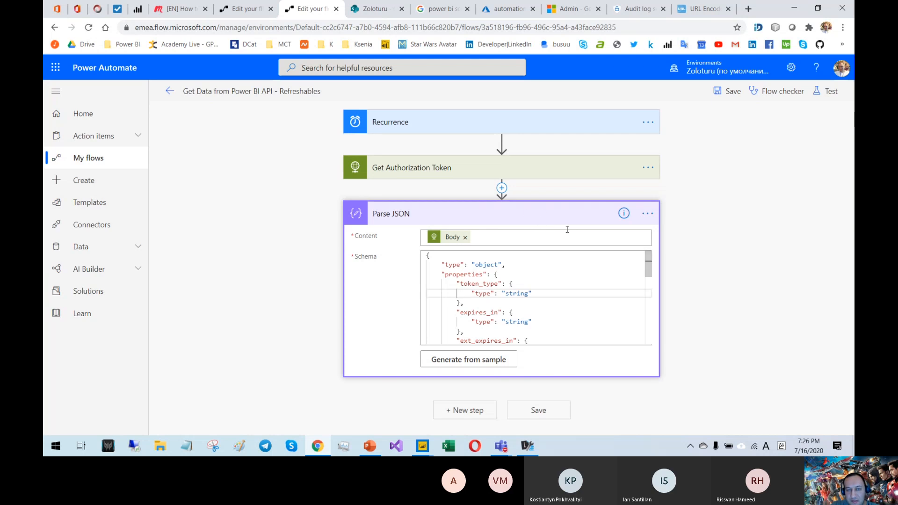
click(536, 217)
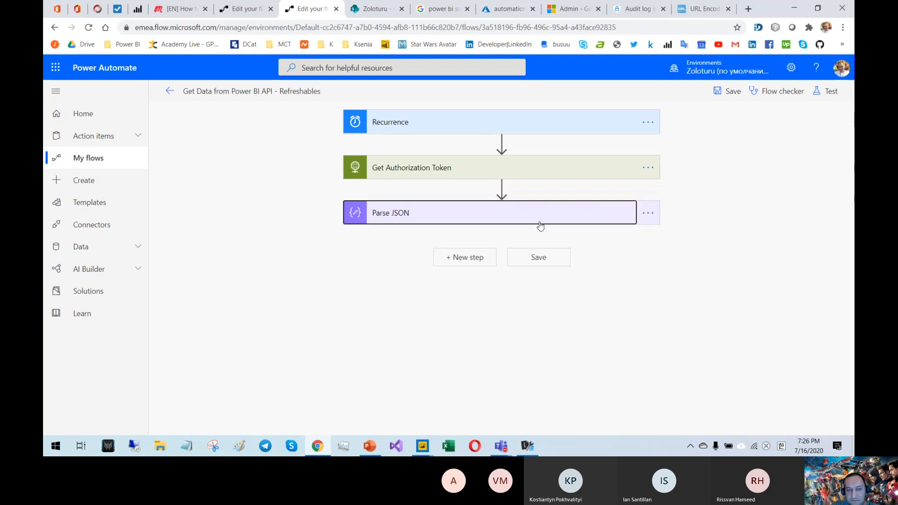
Save the Refreshables flow and run a manually triggered test.
click(539, 259)
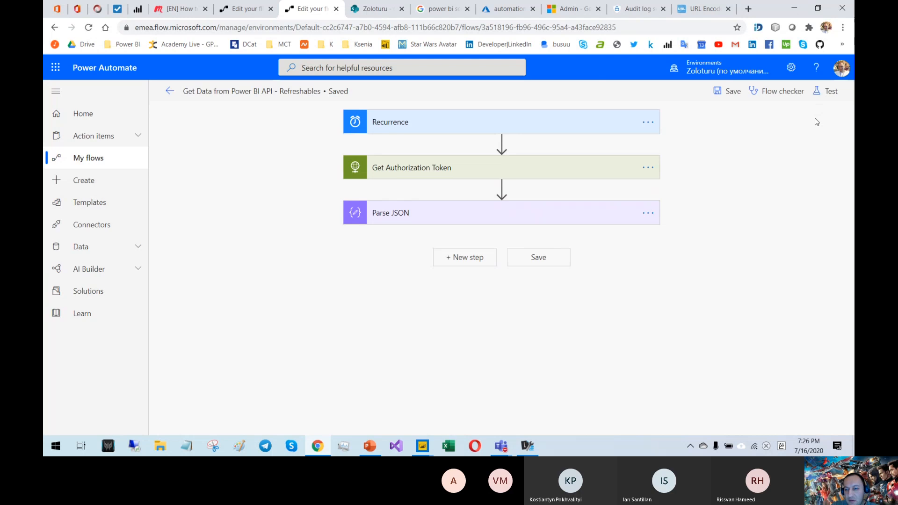
click(830, 92)
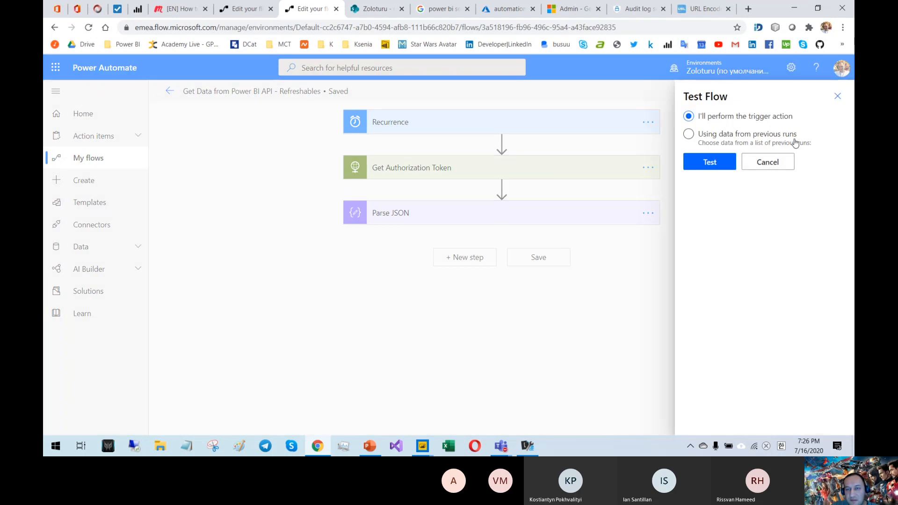
click(712, 162)
click(714, 417)
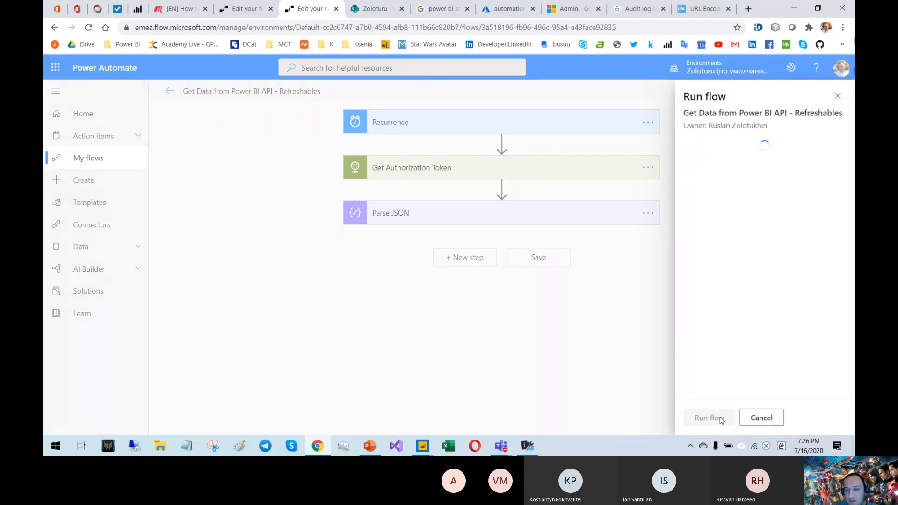
click(716, 416)
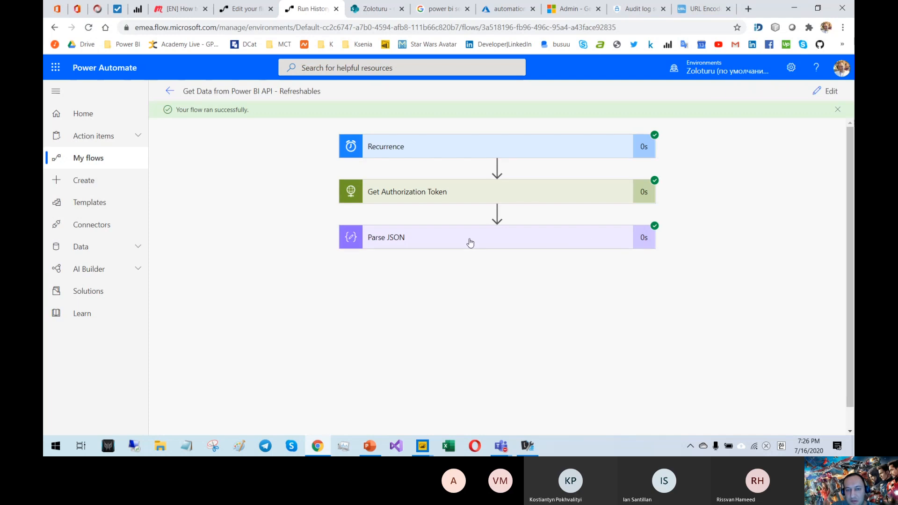
Inspect the Parse JSON run output, including the Tenant.ReadWrite.All scope, then collapse it.
click(492, 240)
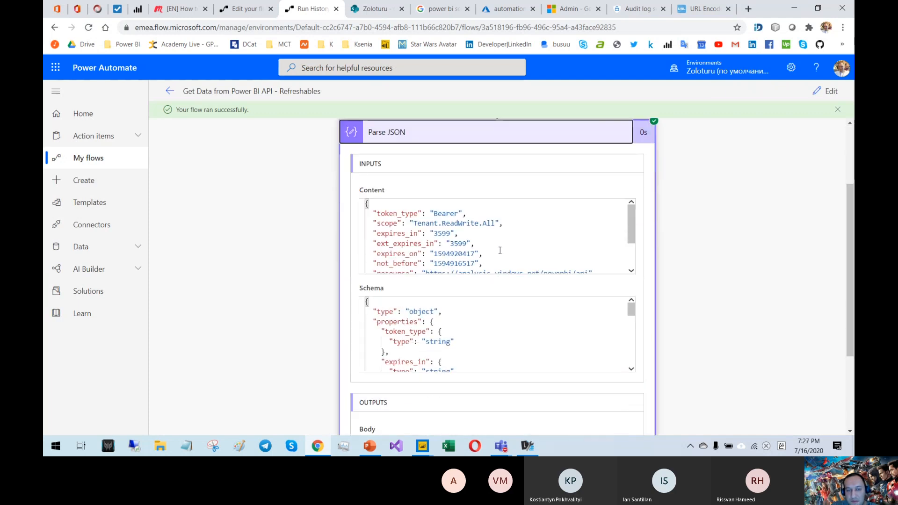
scroll(498, 261, down, 5)
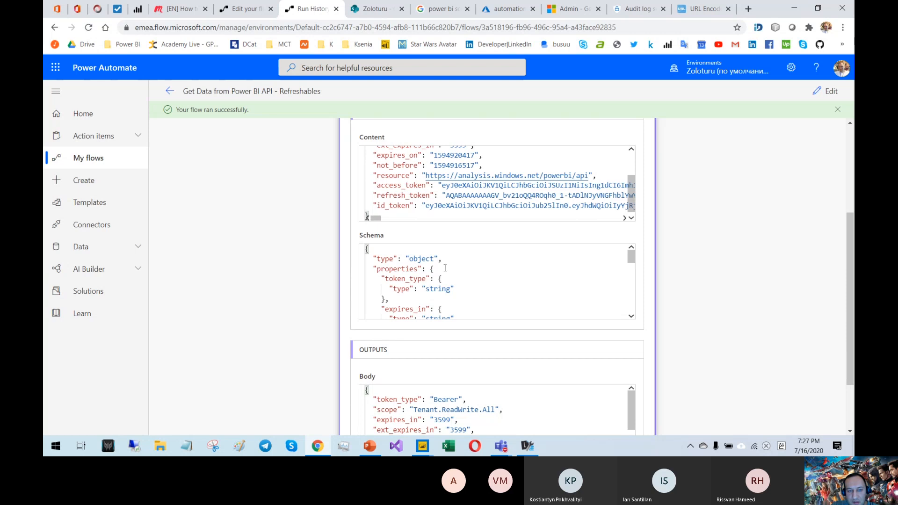
scroll(558, 273, down, 8)
scroll(558, 273, down, 2)
click(475, 331)
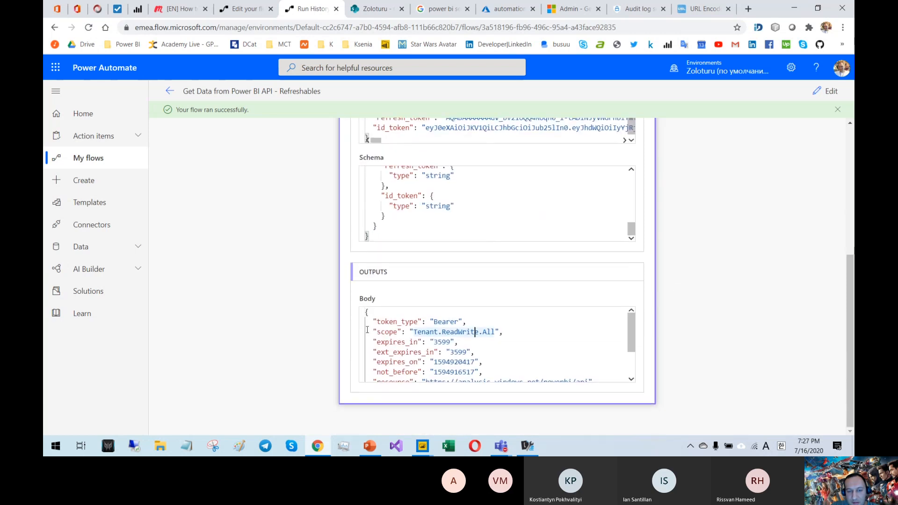
drag(383, 315, 487, 384)
click(487, 361)
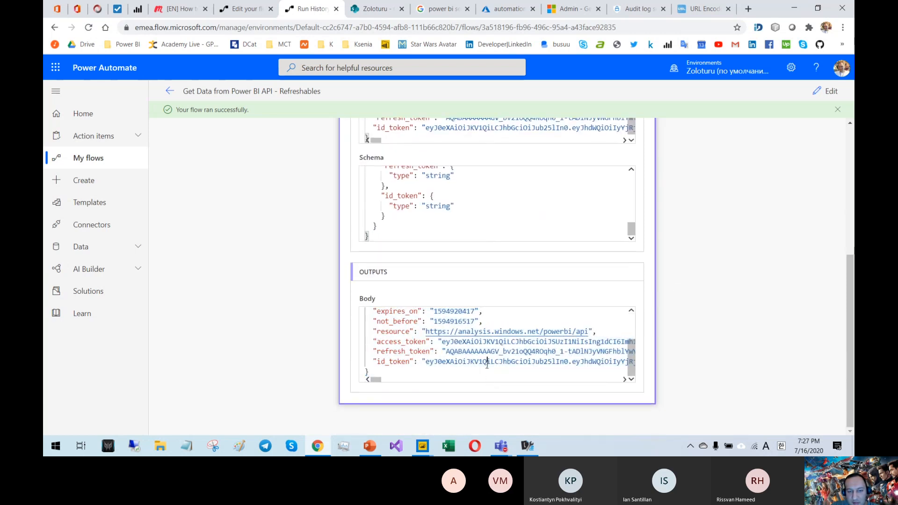
scroll(559, 225, up, 2)
scroll(721, 262, up, 6)
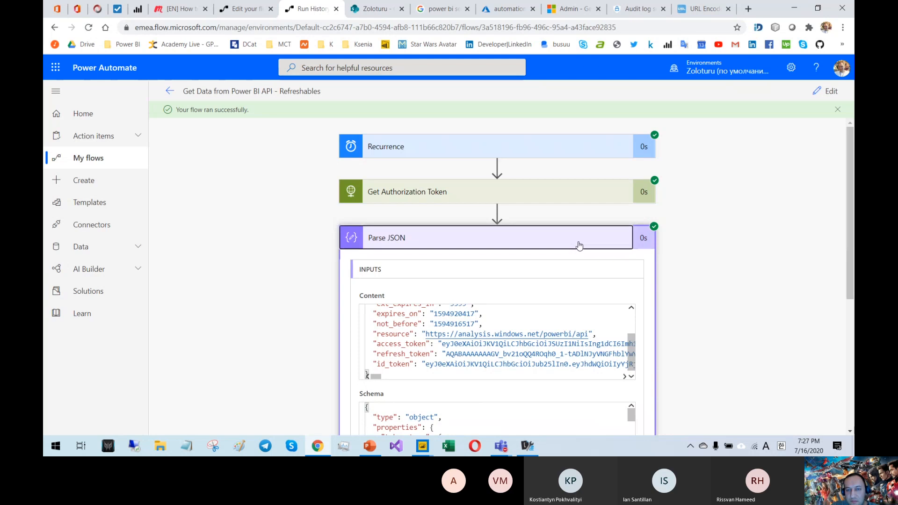
click(580, 246)
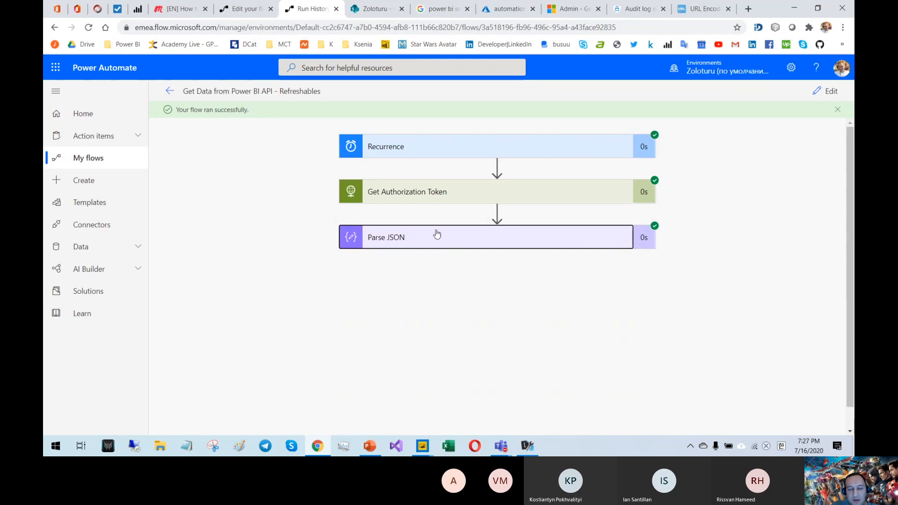
Add an HTTP action, found by searching 'http', after Parse JSON in the Refreshables flow.
click(246, 11)
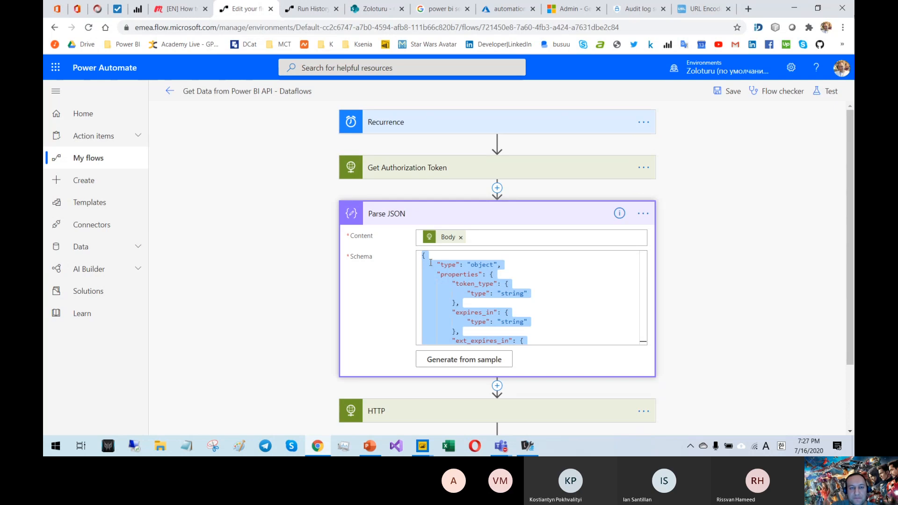
click(452, 211)
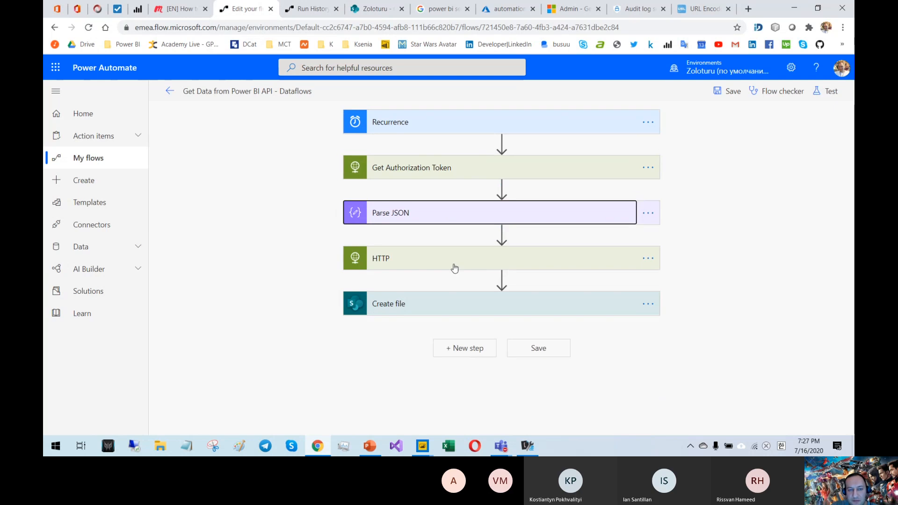
click(305, 9)
click(827, 91)
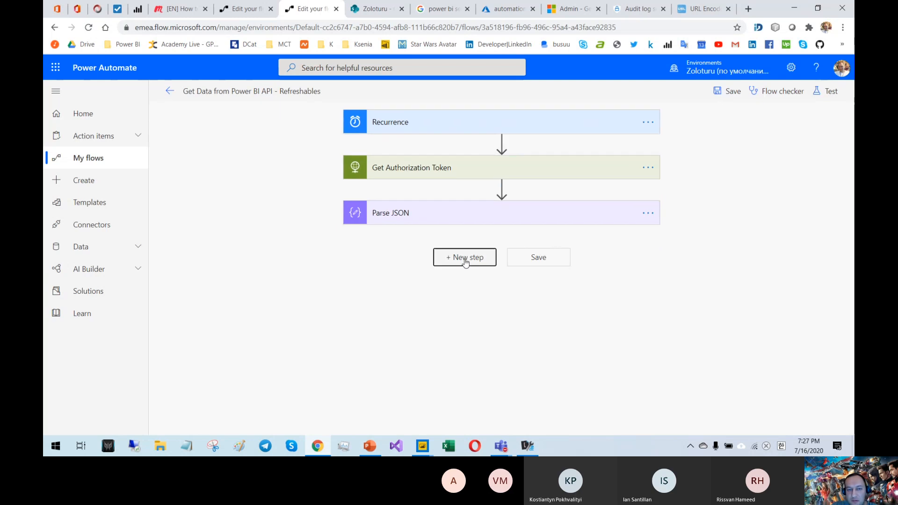
click(468, 257)
text(http)
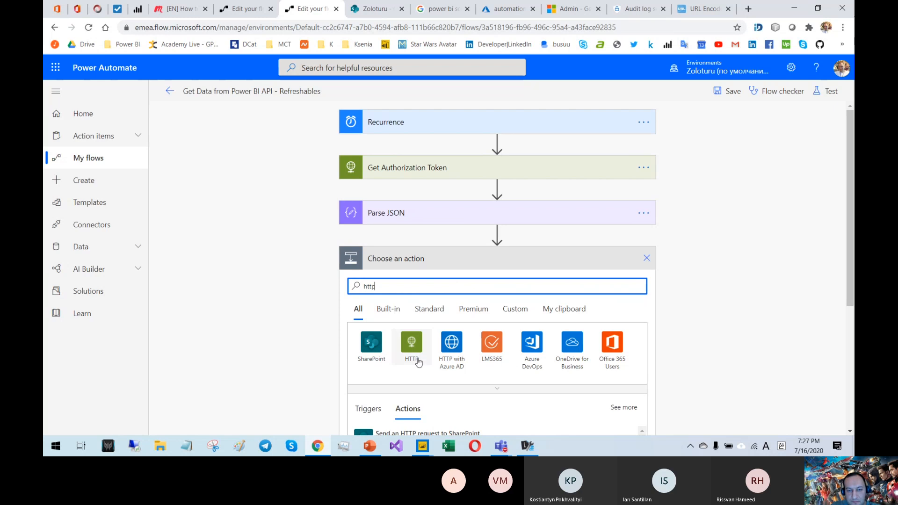
scroll(427, 326, down, 1)
click(397, 411)
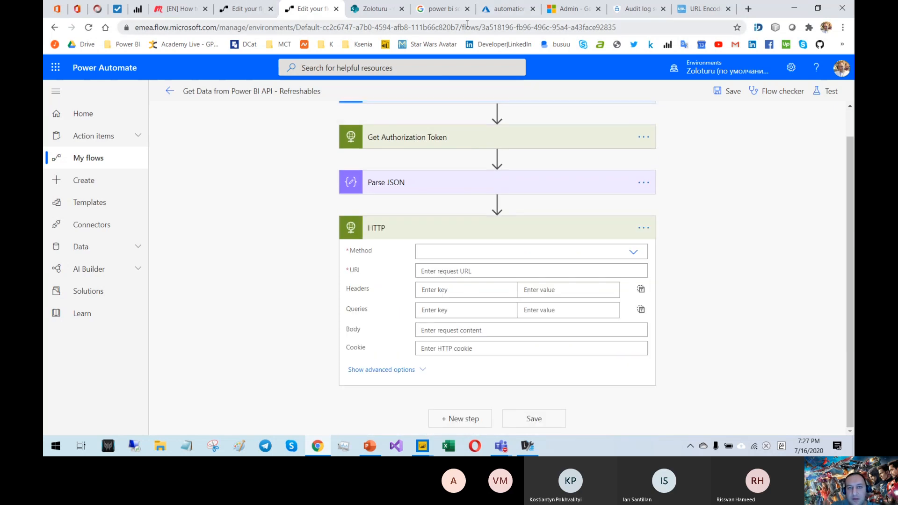
Copy the sample refreshables request URL from the Get Refreshables API documentation.
click(566, 17)
scroll(532, 165, up, 5)
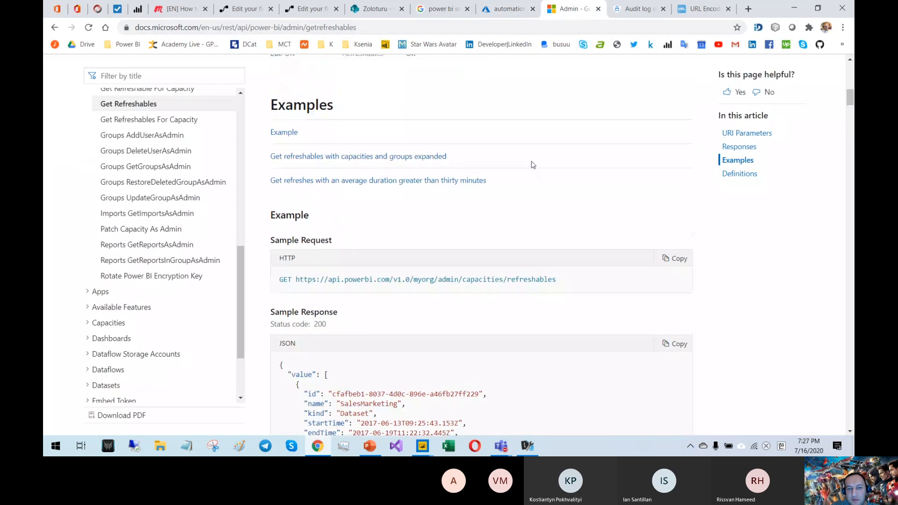
scroll(546, 183, down, 4)
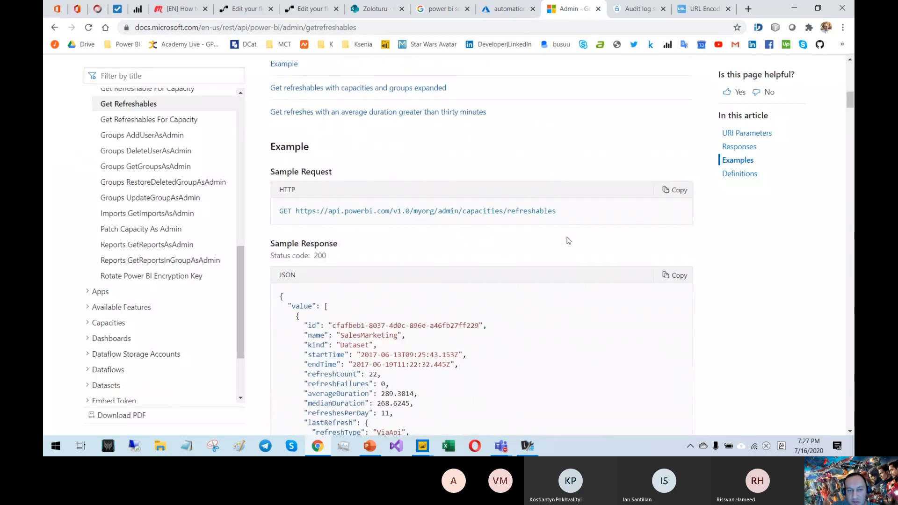
drag(560, 213, 296, 210)
key(ctrl+c)
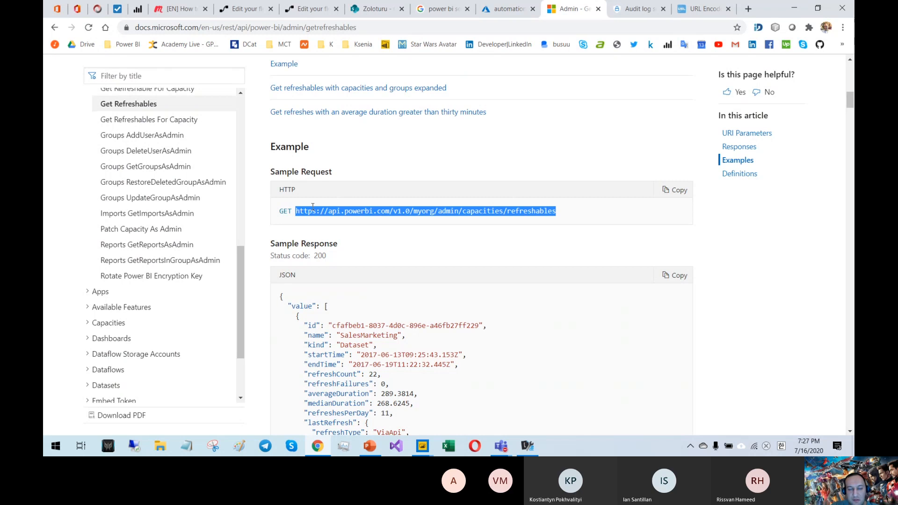
click(310, 14)
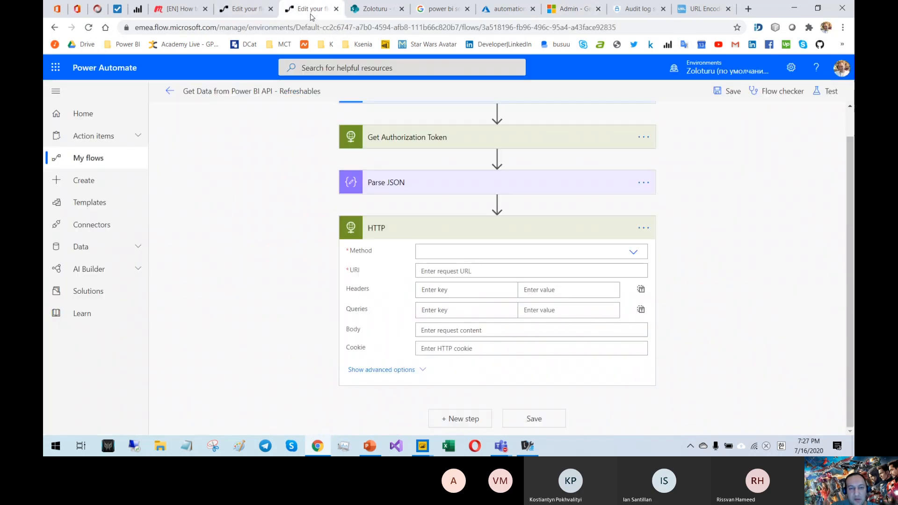
text(https://api.powerbi.com/v1.0/myorg/capacities/refreshables)
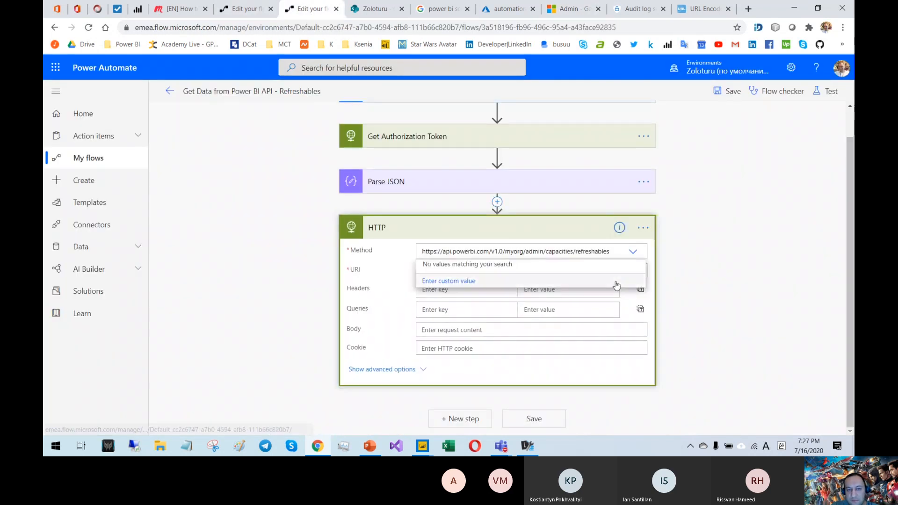
key(ctrl+z)
click(706, 261)
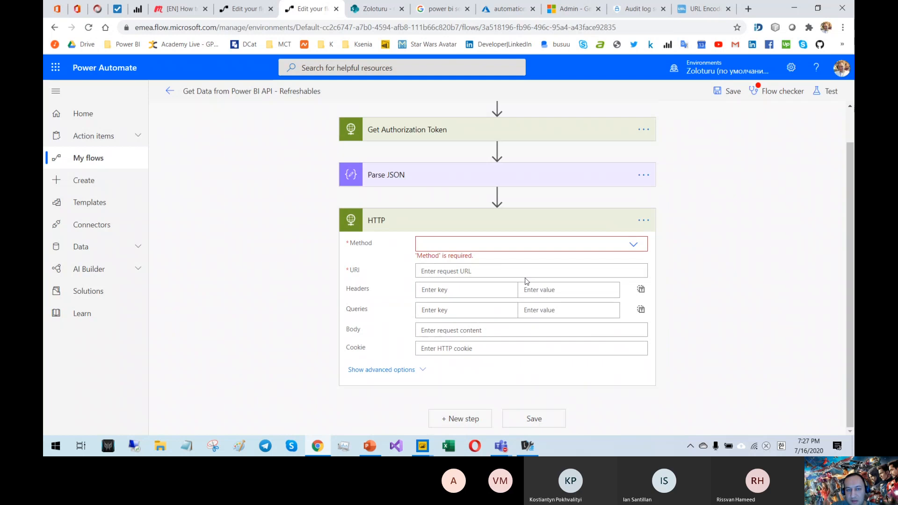
click(515, 244)
click(636, 247)
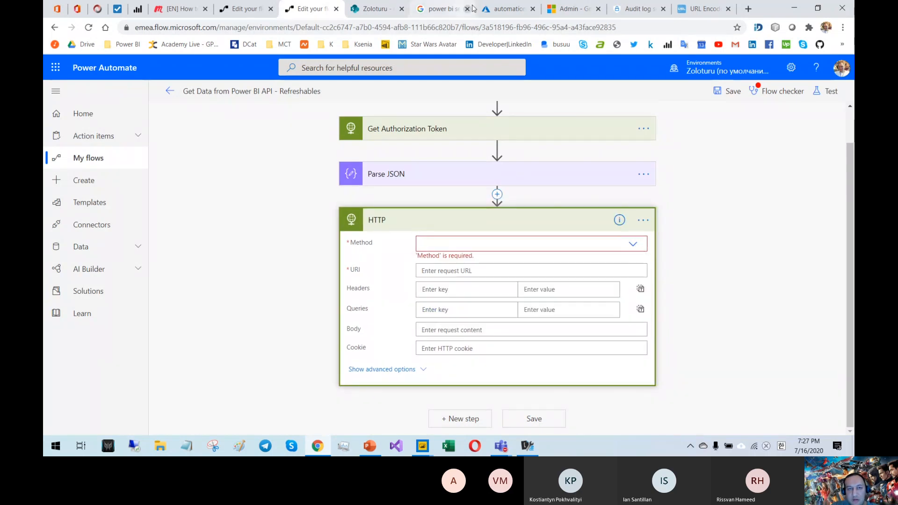
Set the HTTP method to GET and paste the capacities refreshables URL as the URI.
click(579, 11)
drag(280, 211, 285, 212)
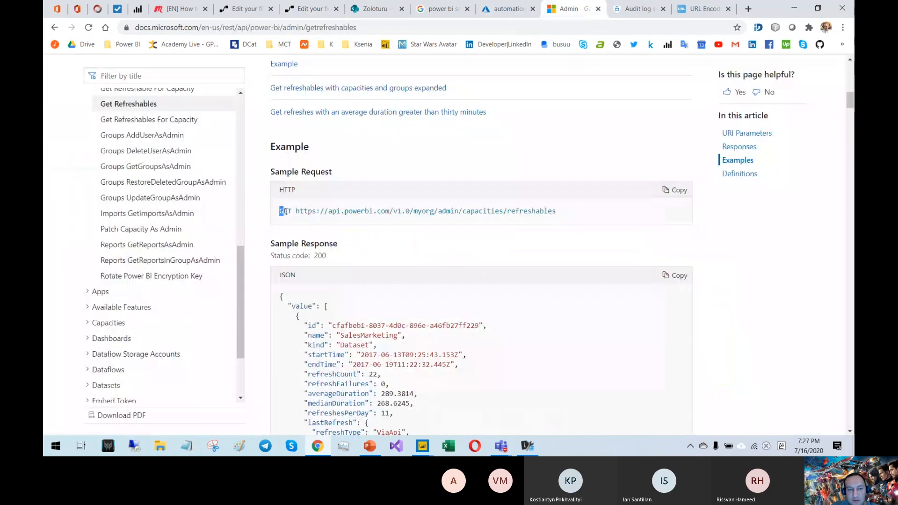
click(311, 8)
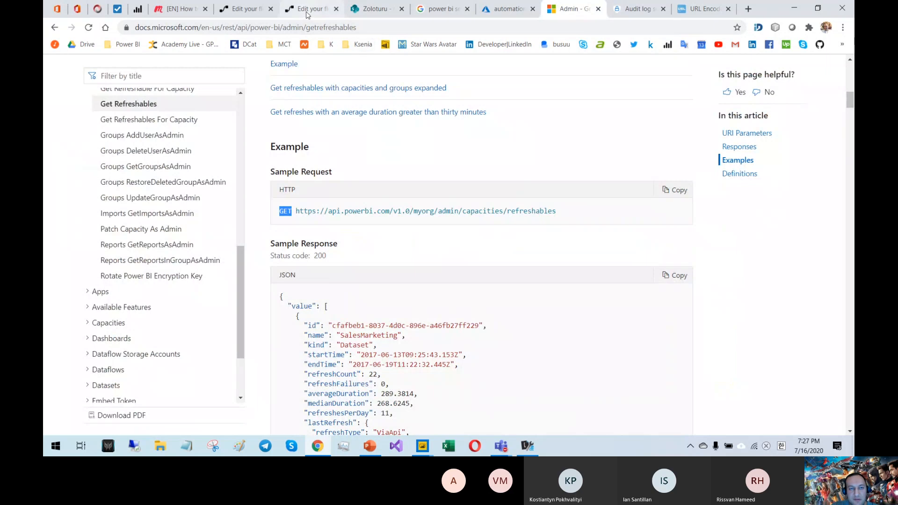
click(634, 244)
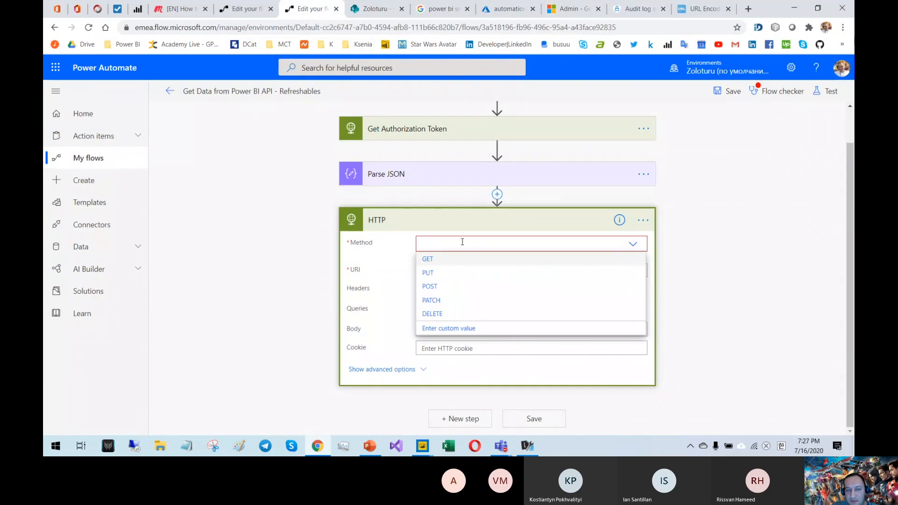
click(449, 262)
click(486, 270)
key(ctrl+v)
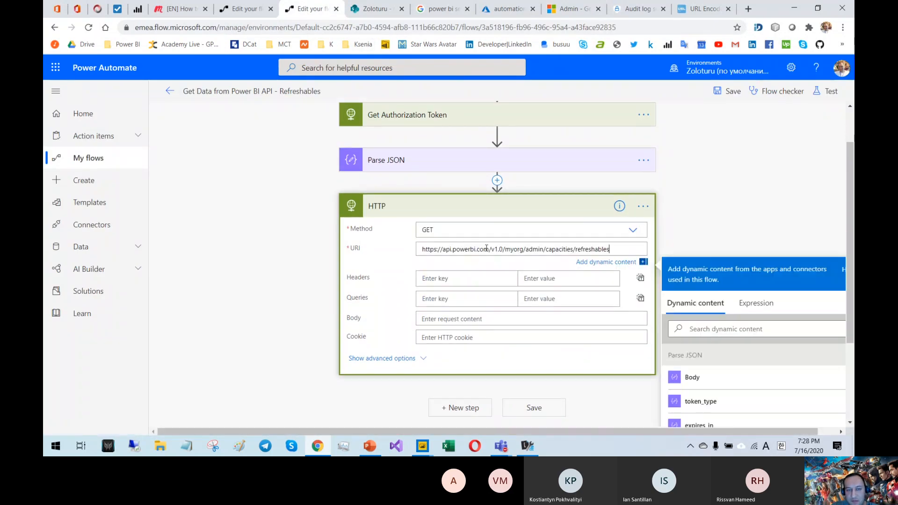
click(746, 220)
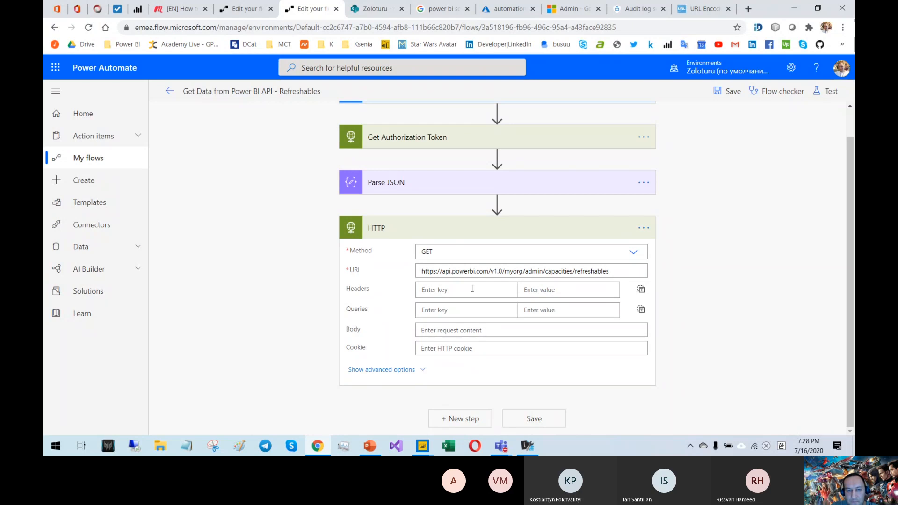
Copy the Authorization header key from the Dataflows HTTP step and add it as a header key.
click(242, 10)
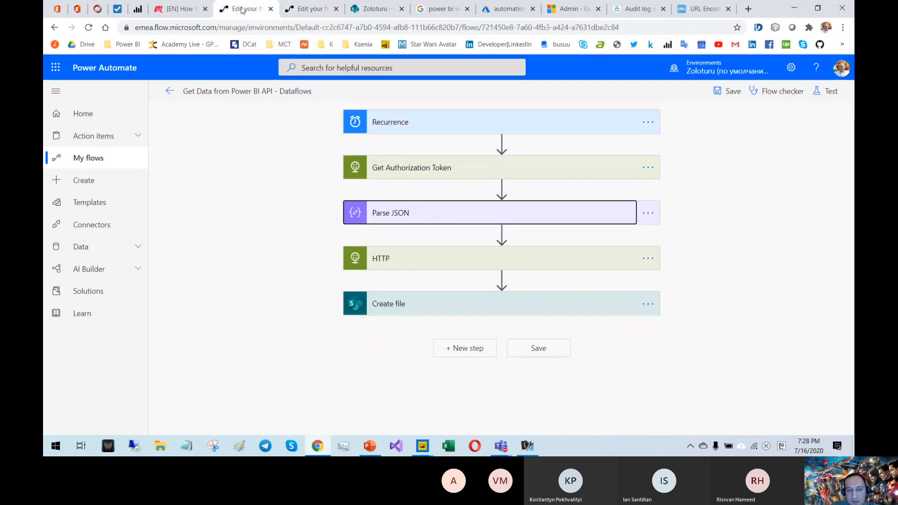
click(420, 261)
scroll(482, 225, down, 2)
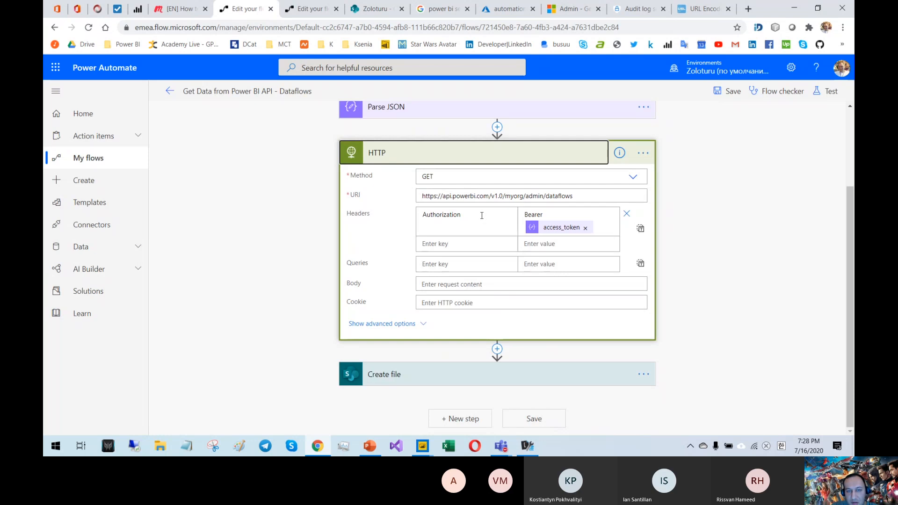
click(482, 216)
double_click(481, 215)
key(ctrl+c)
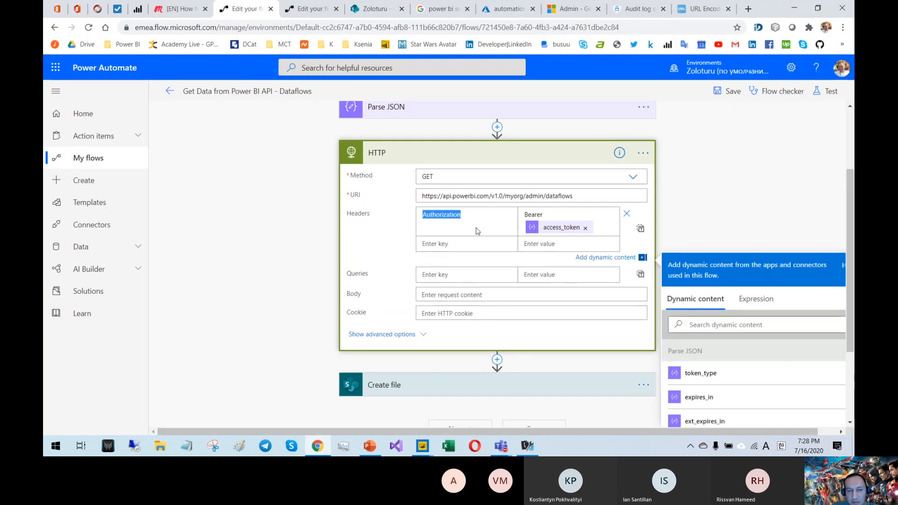
click(478, 219)
drag(477, 218, 428, 217)
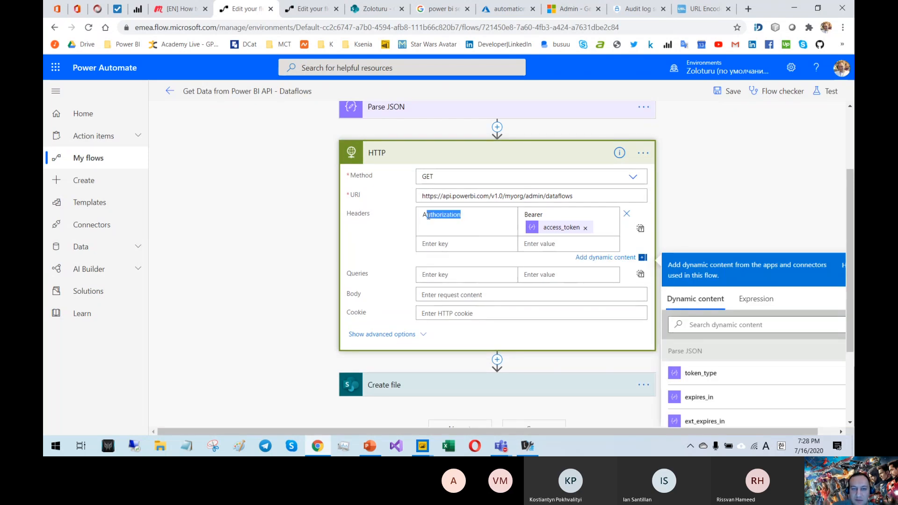
click(311, 9)
click(459, 296)
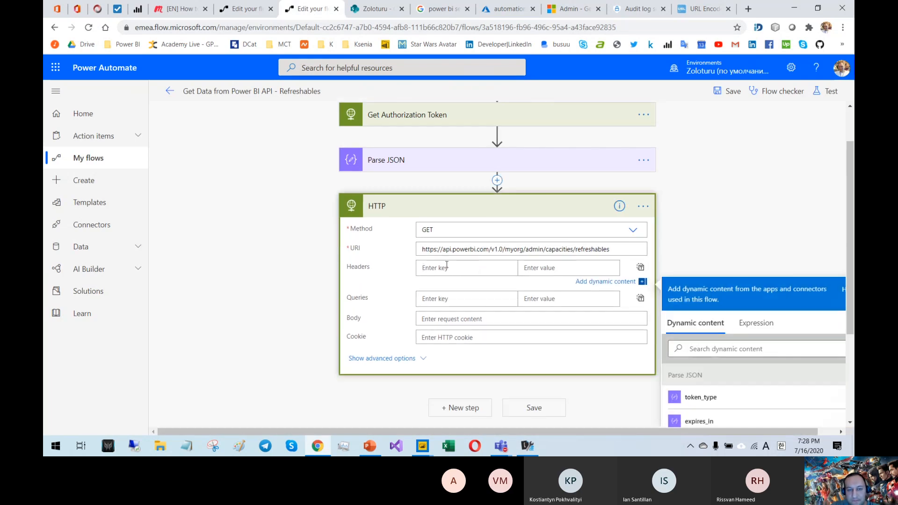
key(ctrl+v)
click(550, 268)
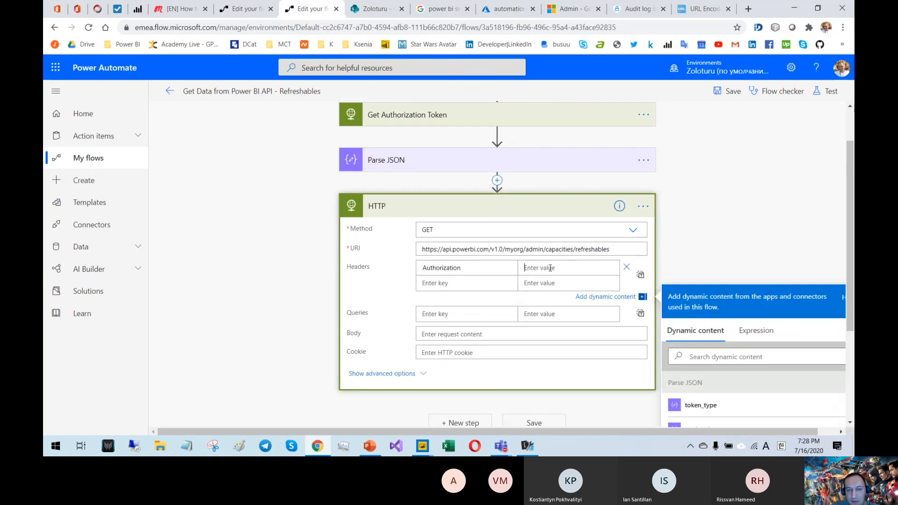
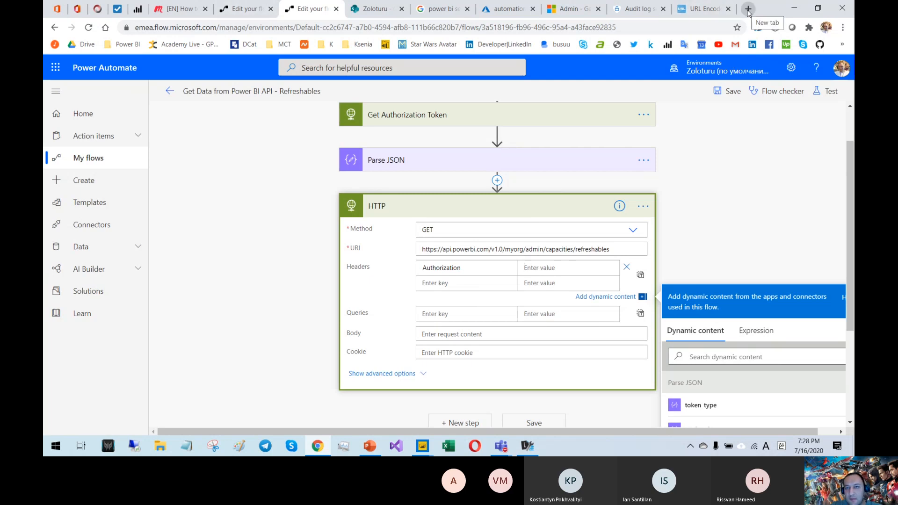
Switch to the Power BI tab showing My workspace with the Power BI Admin Tool v1.0.0 report.
click(130, 11)
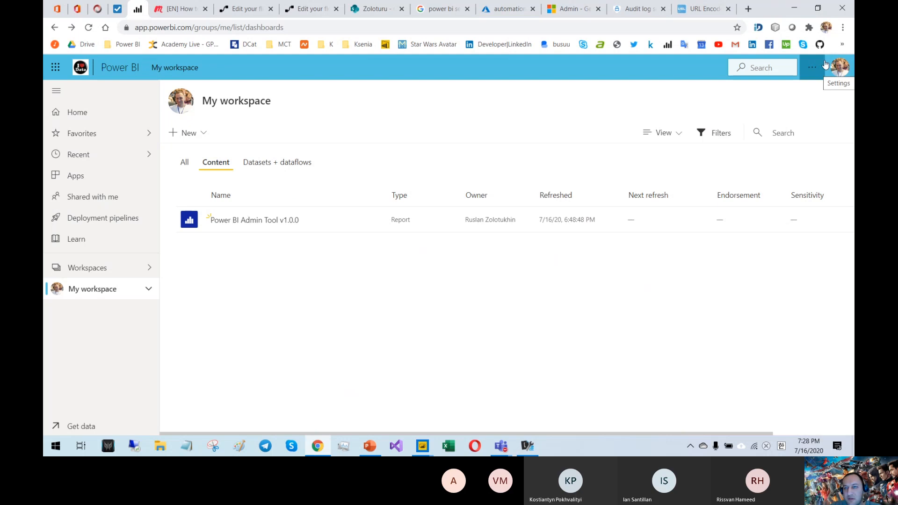
Open Chrome's Developer Tools on the Network requests panel.
click(843, 27)
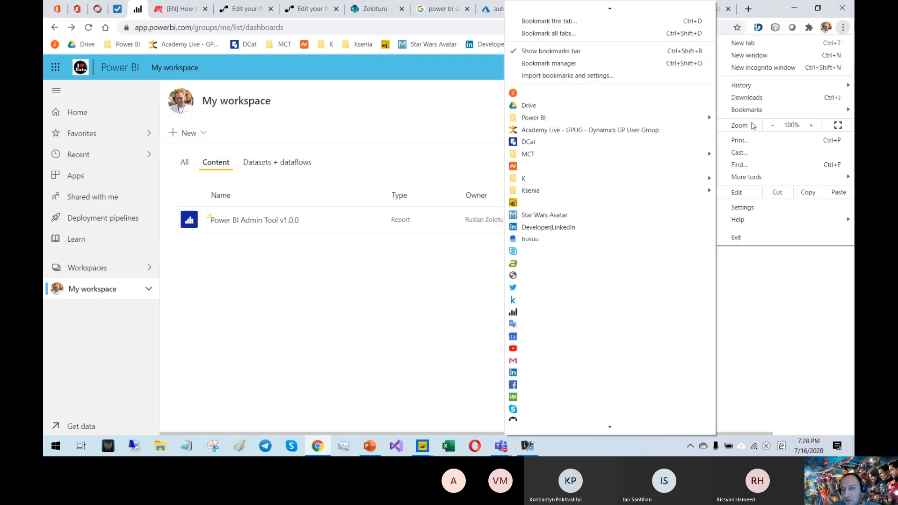
mouse_move(748, 179)
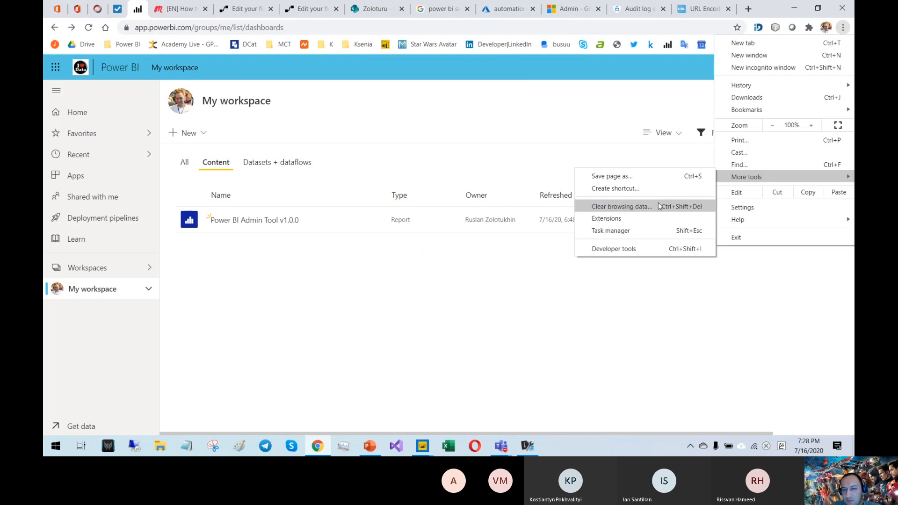
click(614, 249)
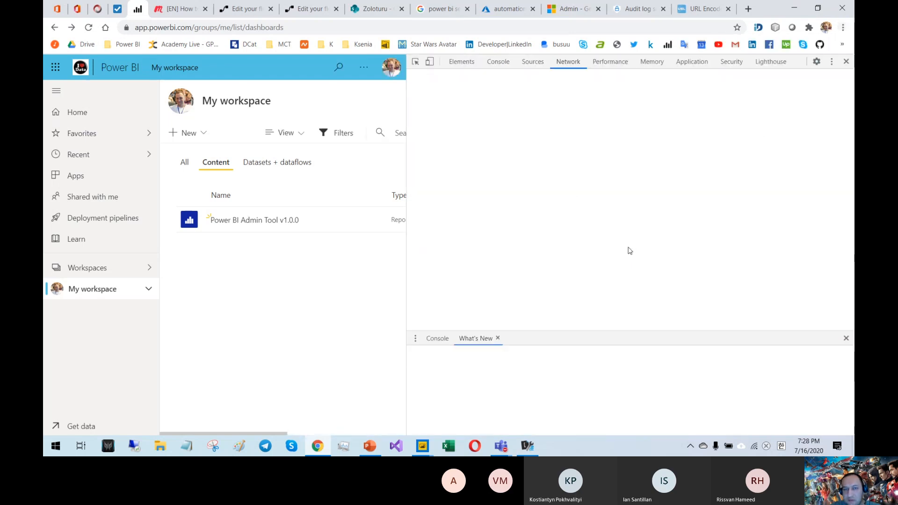
Open the Demo workspace and inspect the headers of its dataflows request.
click(88, 270)
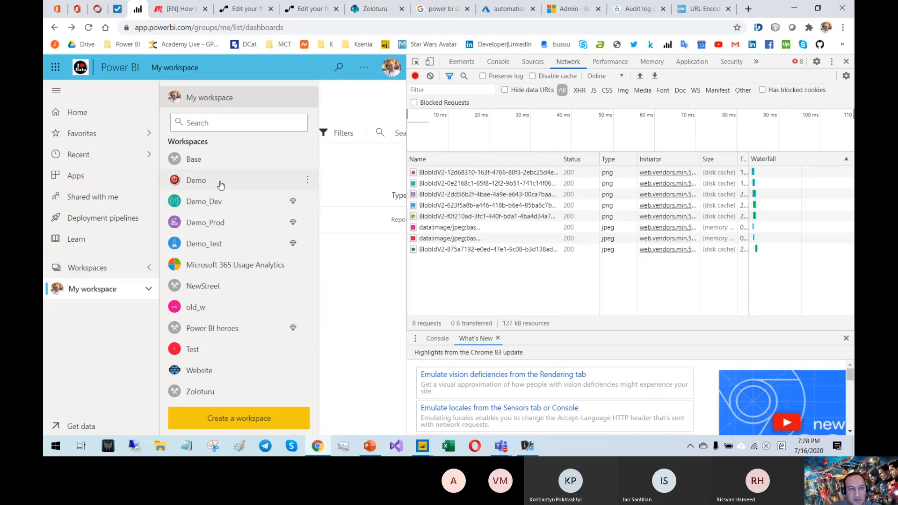
click(219, 185)
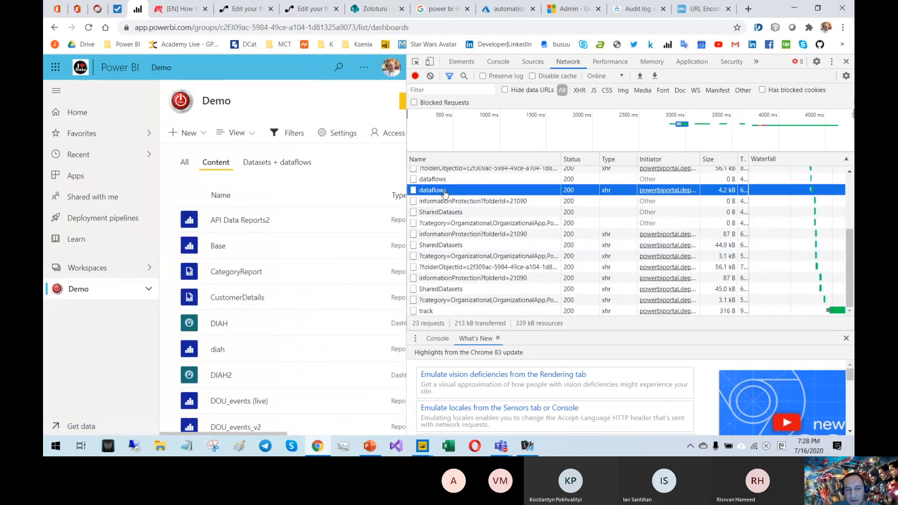
click(484, 189)
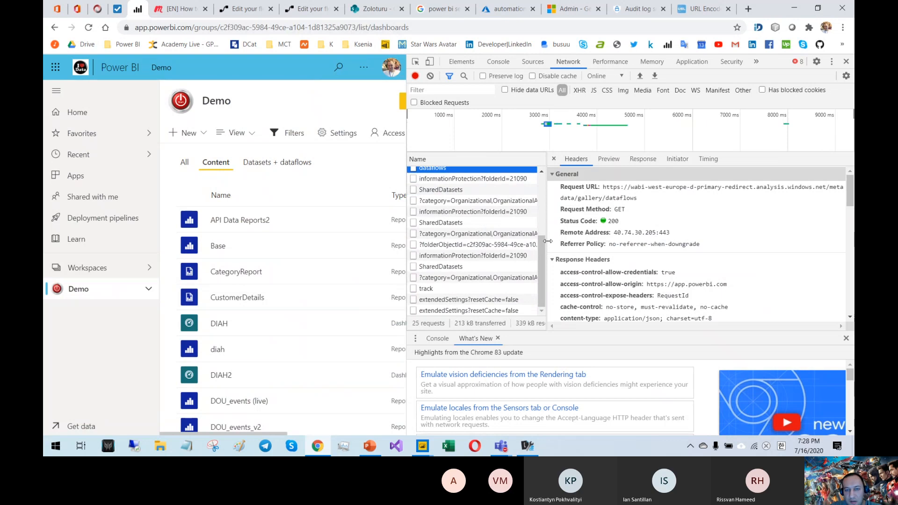
drag(547, 240, 599, 236)
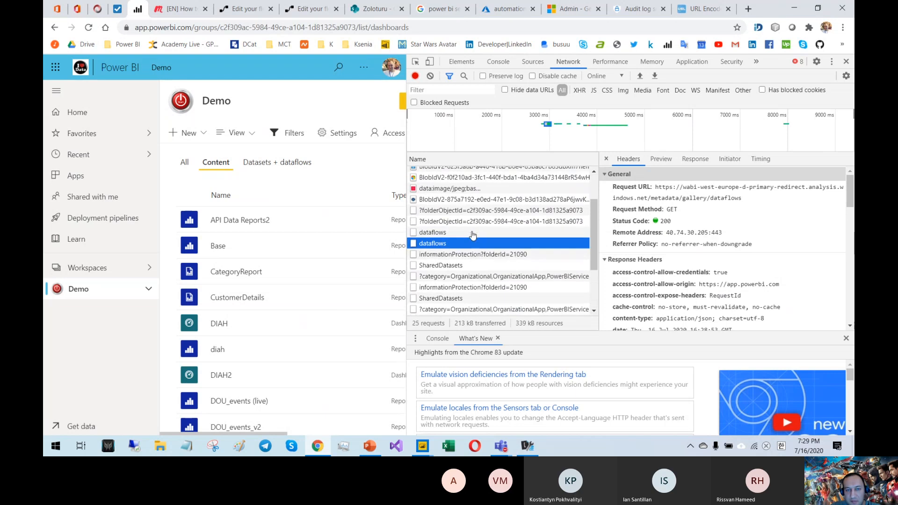
scroll(468, 229, up, 3)
drag(599, 215, 555, 215)
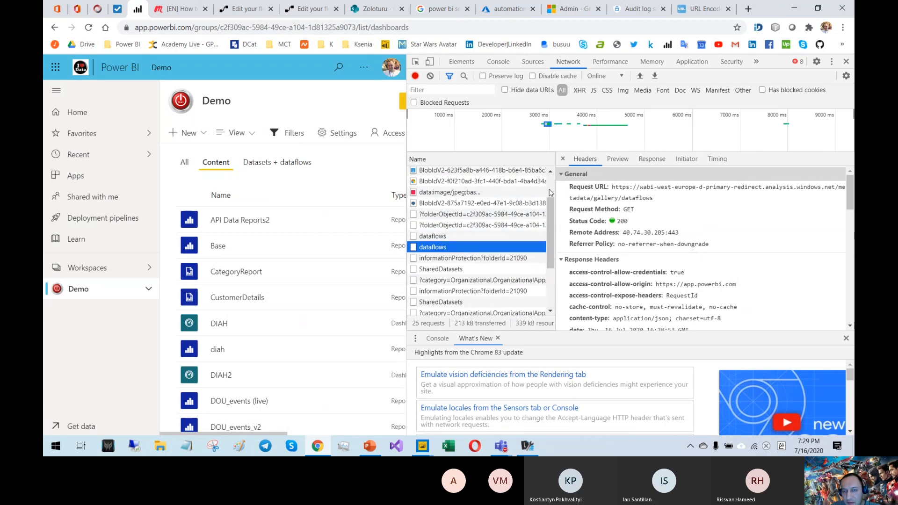
scroll(620, 286, down, 5)
scroll(620, 286, down, 4)
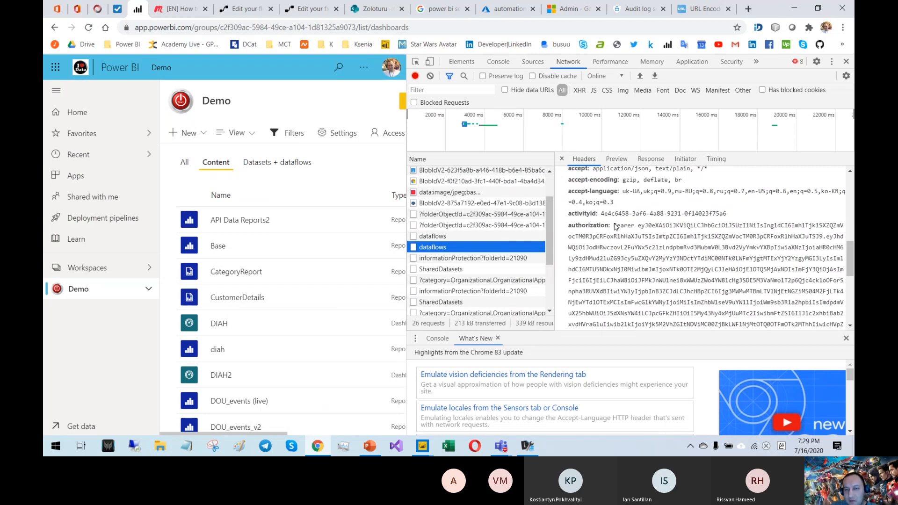
Examine the dataflows request's Authorization value, a 'Bearer' token, before returning to the flow.
triple_click(615, 226)
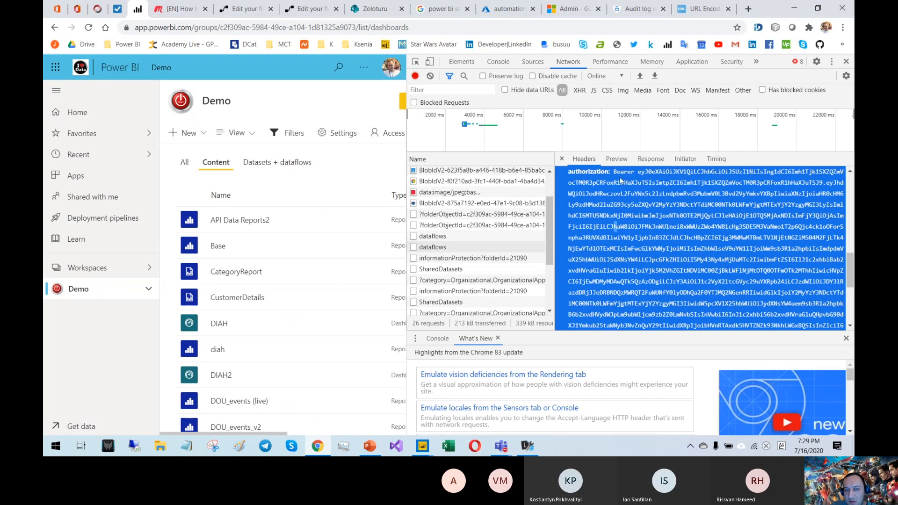
scroll(627, 210, up, 1)
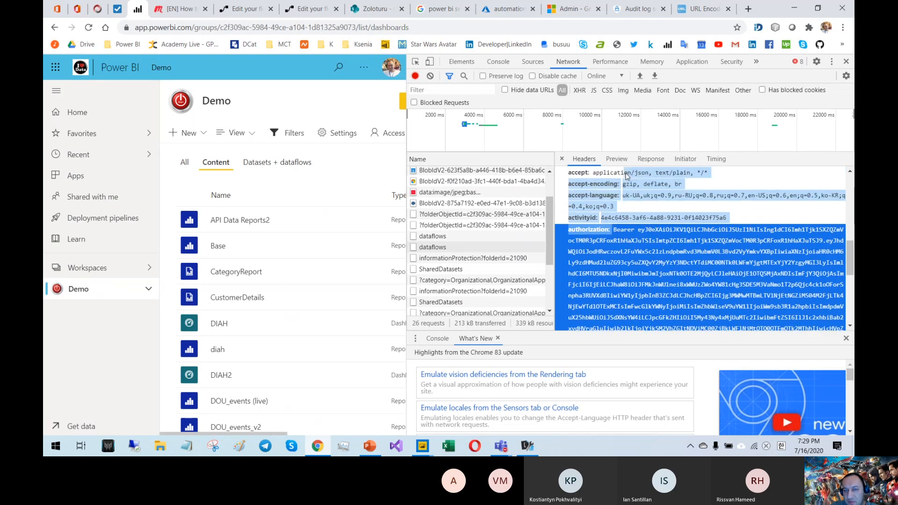
triple_click(622, 238)
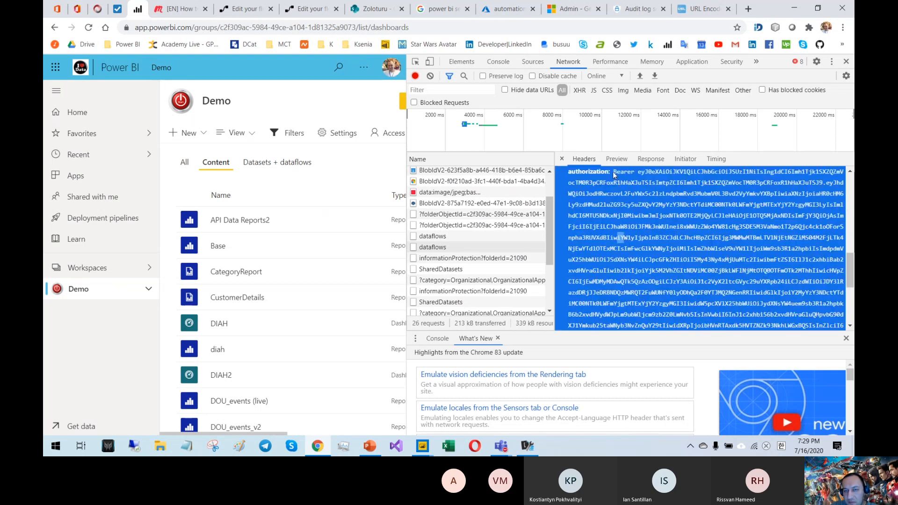
scroll(627, 187, up, 1)
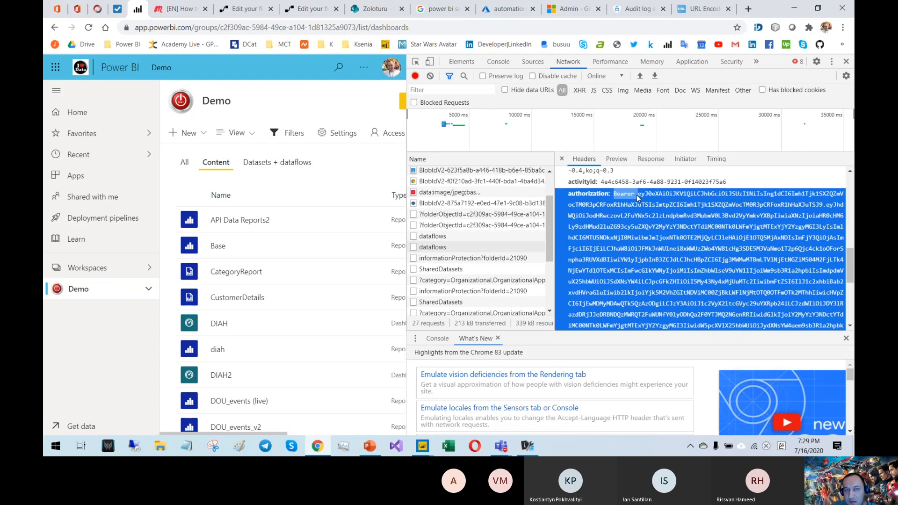
click(651, 217)
drag(637, 195, 643, 246)
click(643, 247)
click(638, 194)
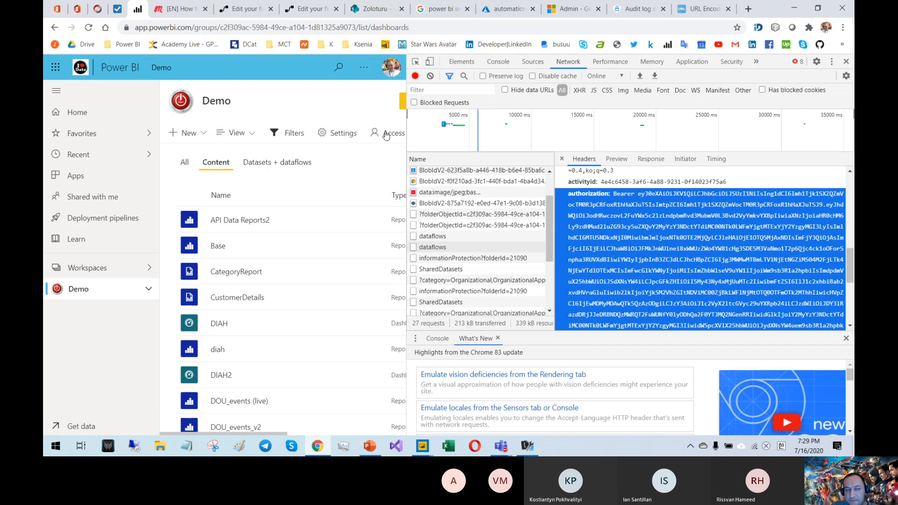
click(309, 8)
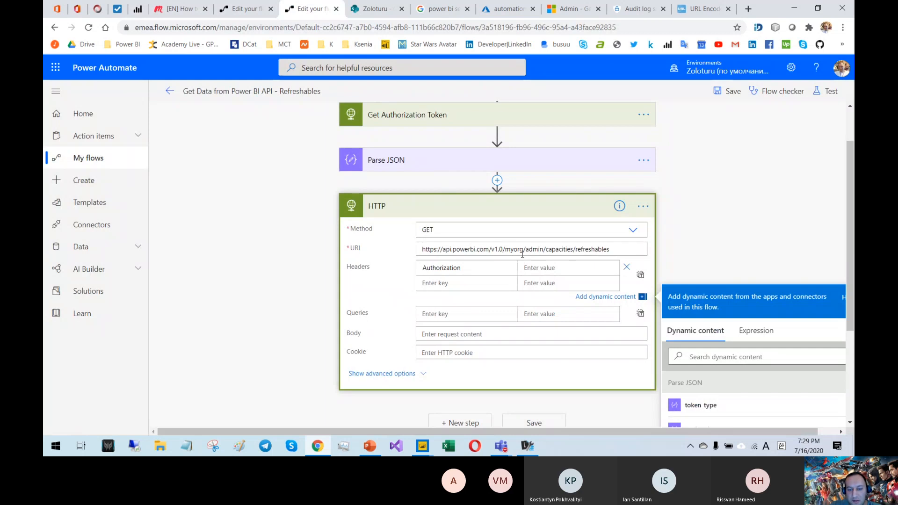
Fill the Authorization header value with 'Bearer' followed by access_token from Parse JSON.
text(Bearer)
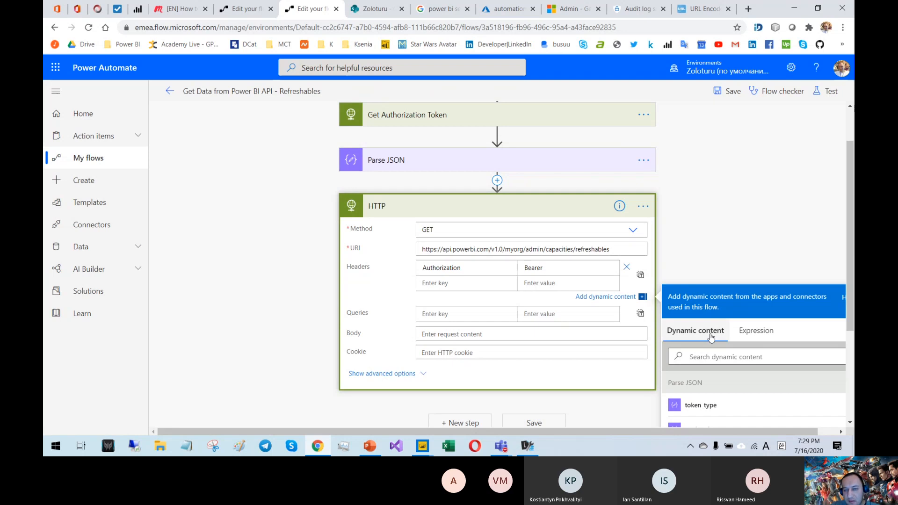
scroll(758, 379, down, 5)
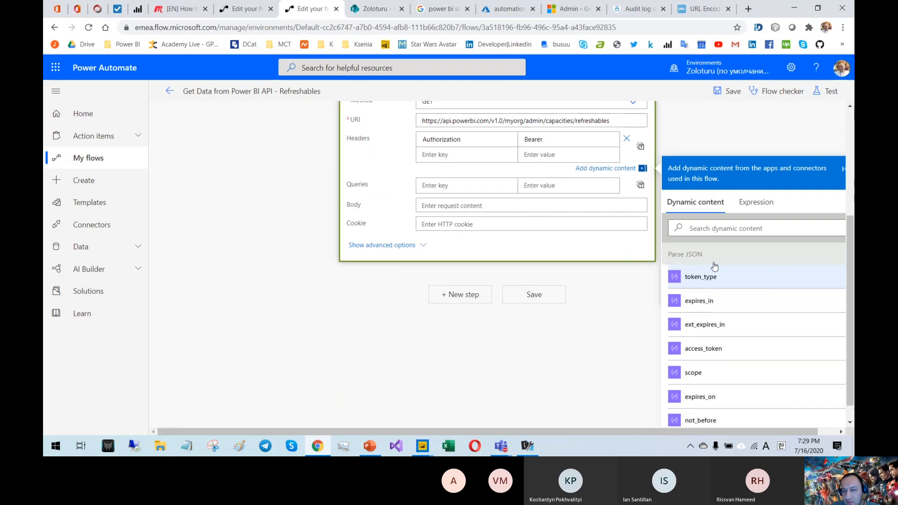
scroll(715, 276, up, 1)
scroll(729, 290, down, 2)
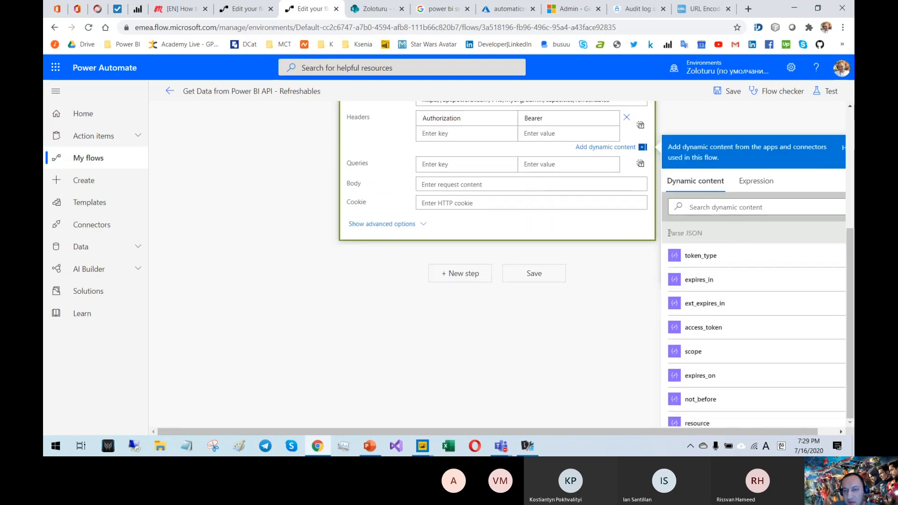
drag(669, 233, 695, 238)
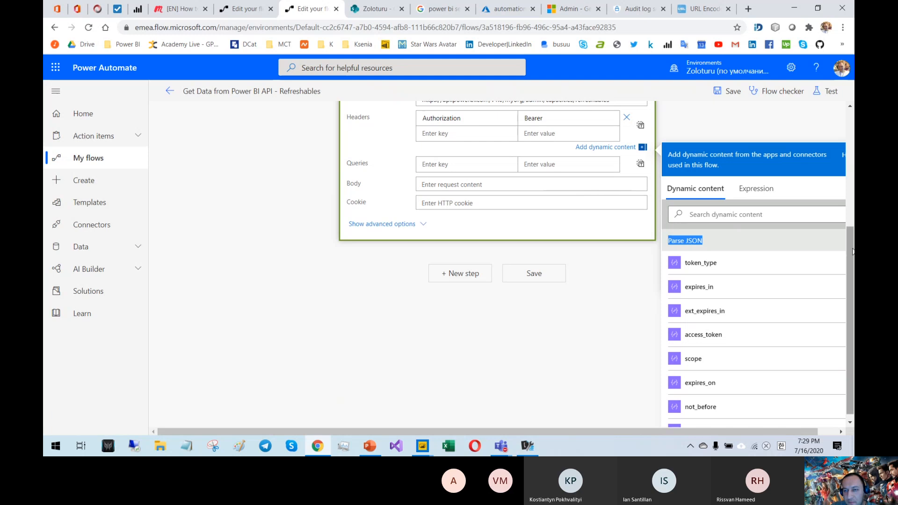
drag(850, 285, 850, 297)
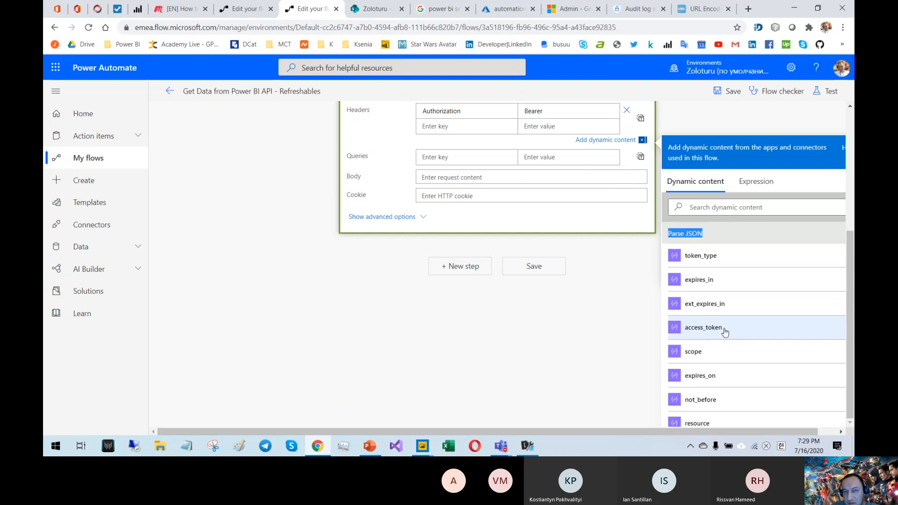
click(572, 115)
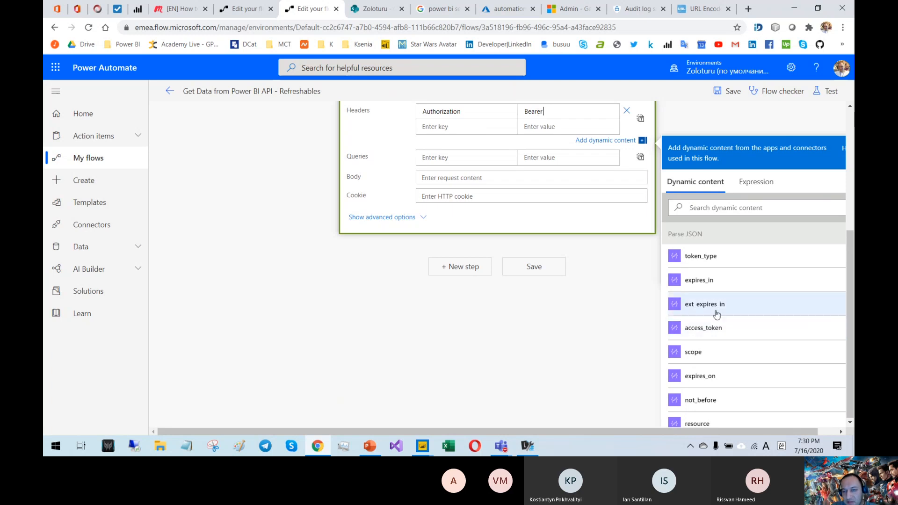
click(713, 328)
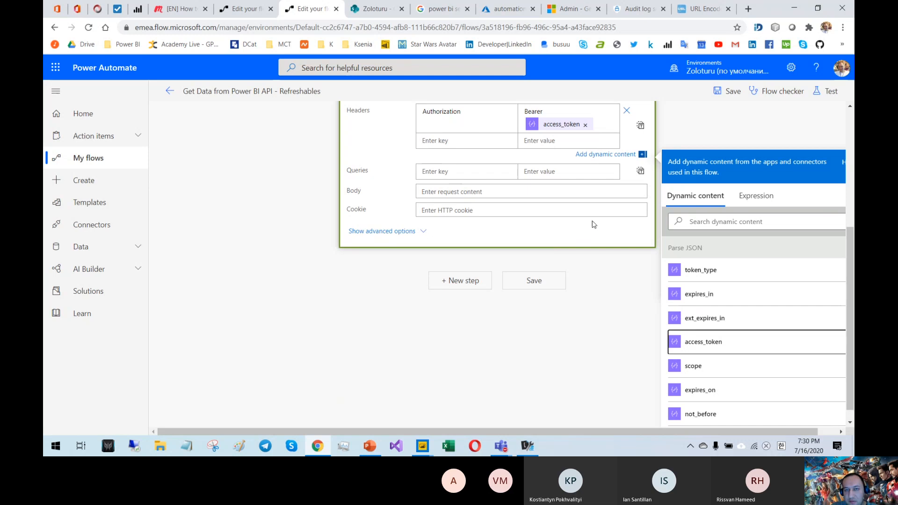
scroll(656, 253, up, 1)
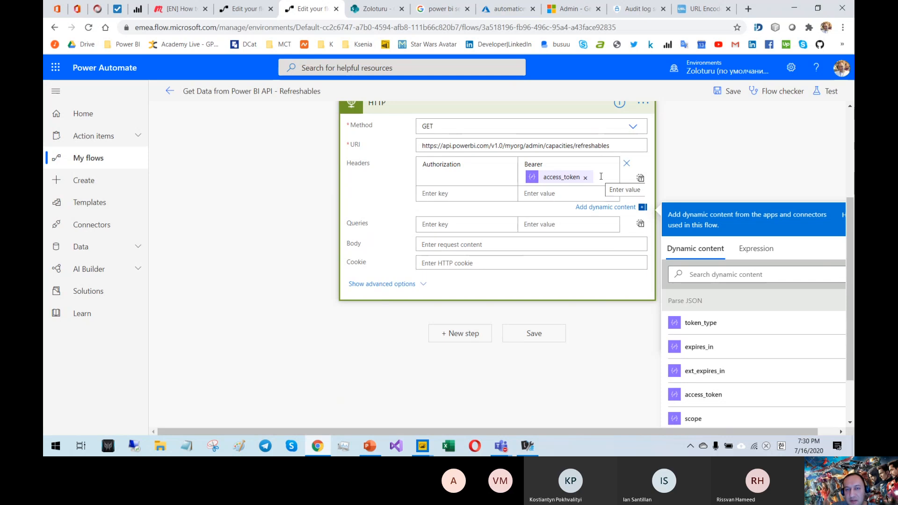
key(ctrl+shift+Tab)
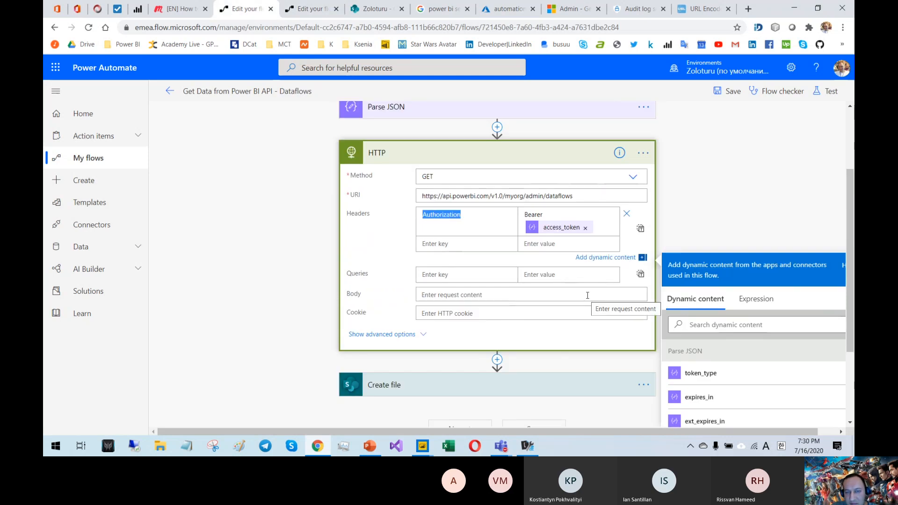
key(ctrl+Tab)
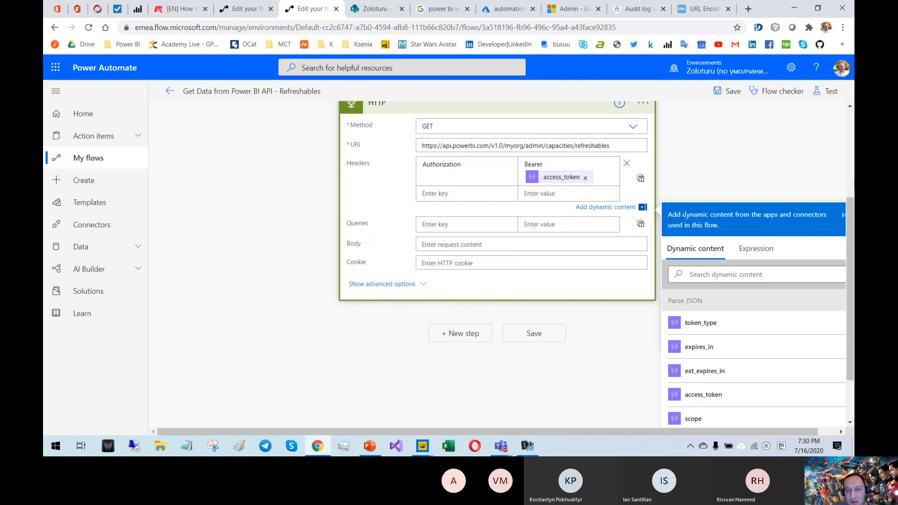
click(675, 220)
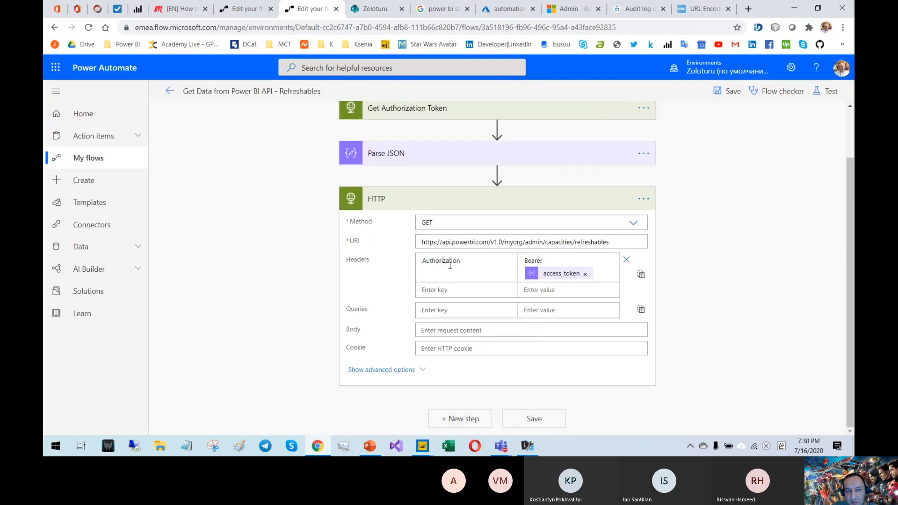
Save the Refreshables flow and run a manual test.
click(525, 199)
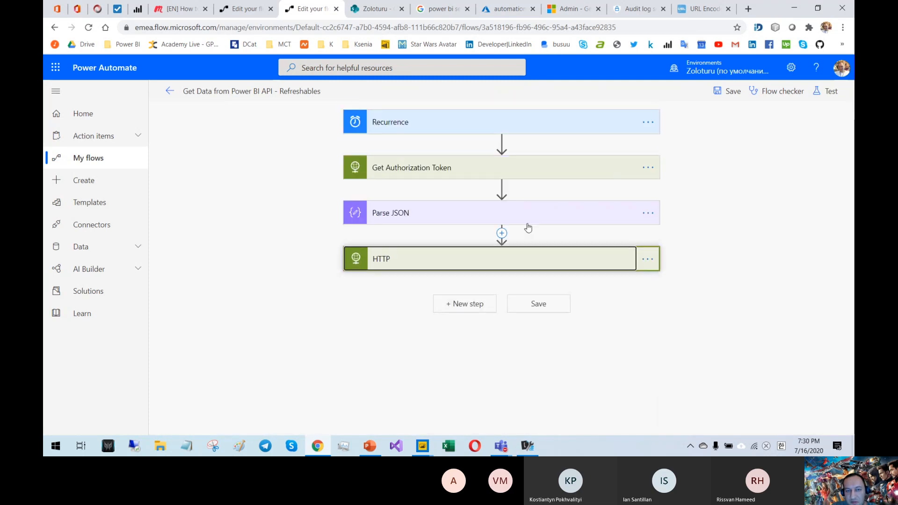
click(538, 303)
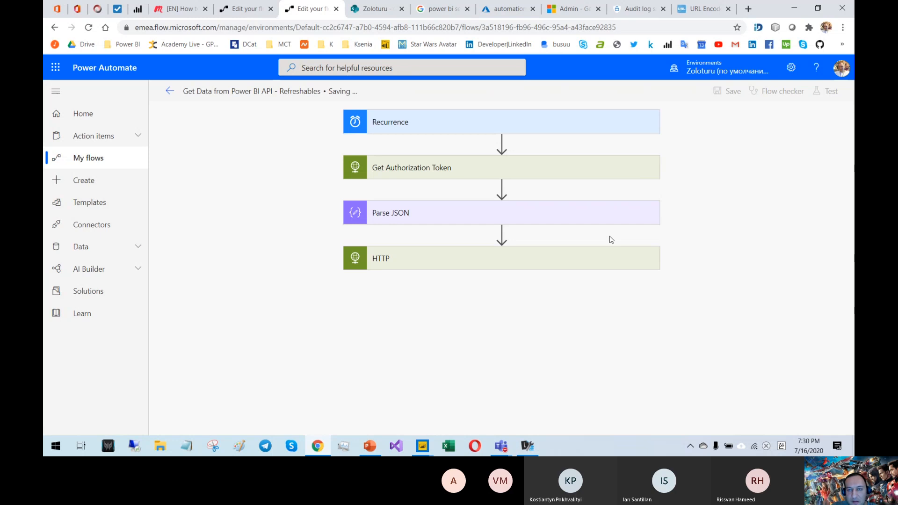
click(819, 94)
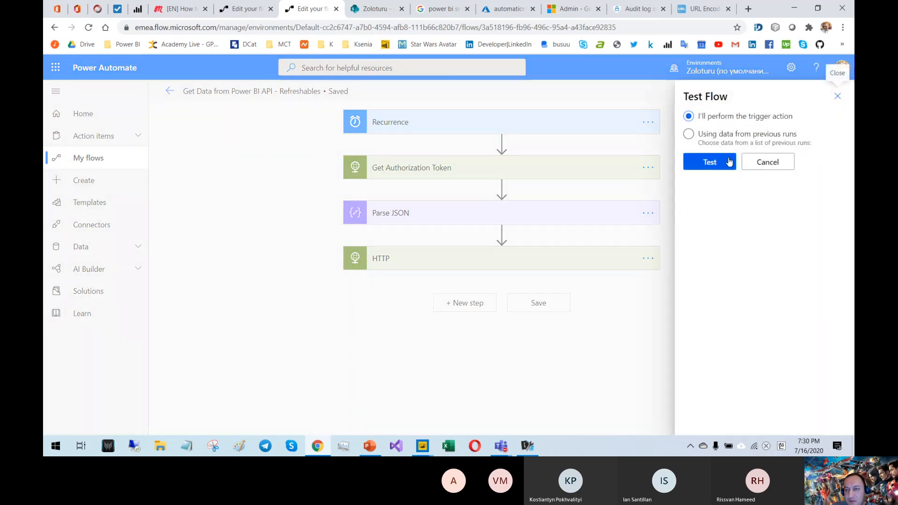
click(728, 164)
click(722, 416)
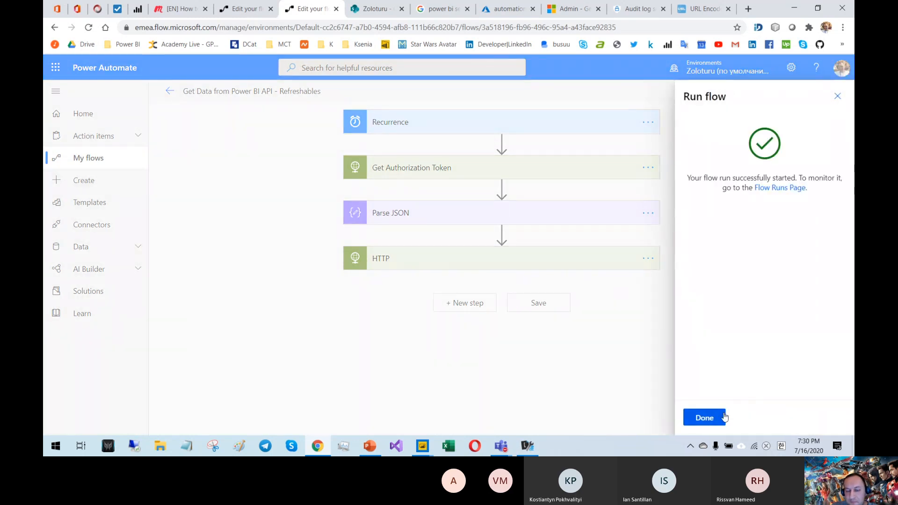
click(703, 417)
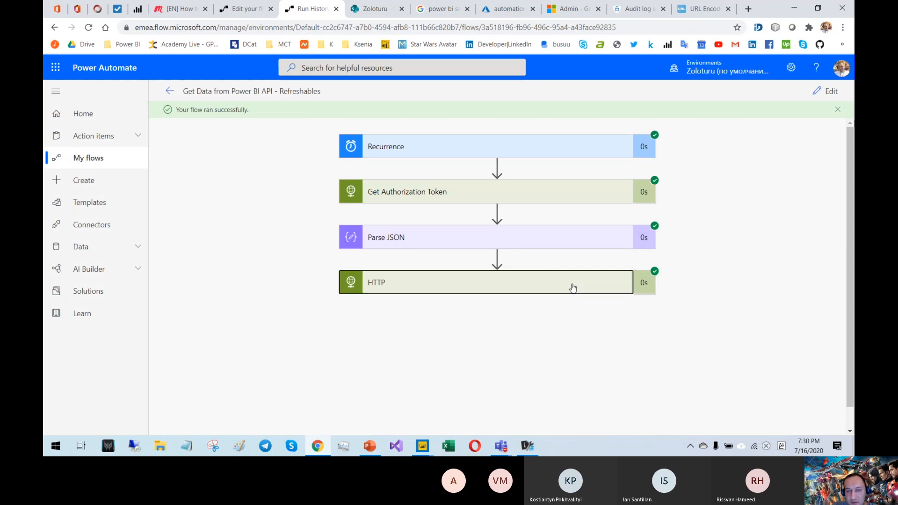
Review the HTTP step's status 200 body listing three refreshables, then reopen the flow for editing.
click(571, 287)
scroll(709, 287, down, 3)
scroll(709, 288, down, 4)
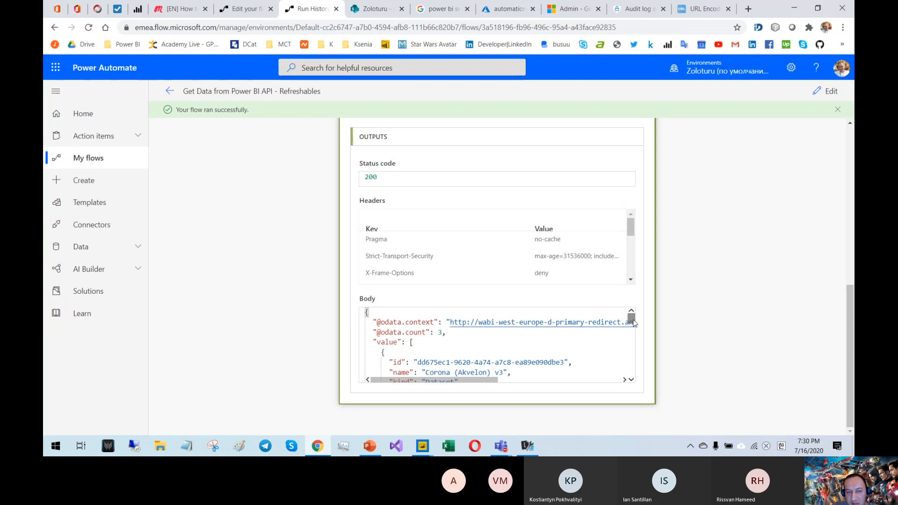
drag(632, 323, 633, 327)
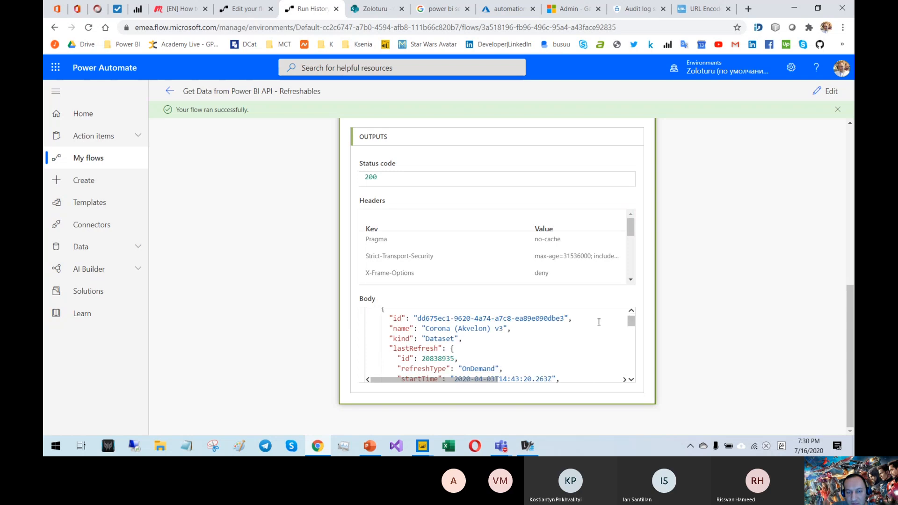
click(433, 318)
scroll(427, 334, up, 3)
drag(375, 365, 462, 419)
scroll(527, 388, down, 5)
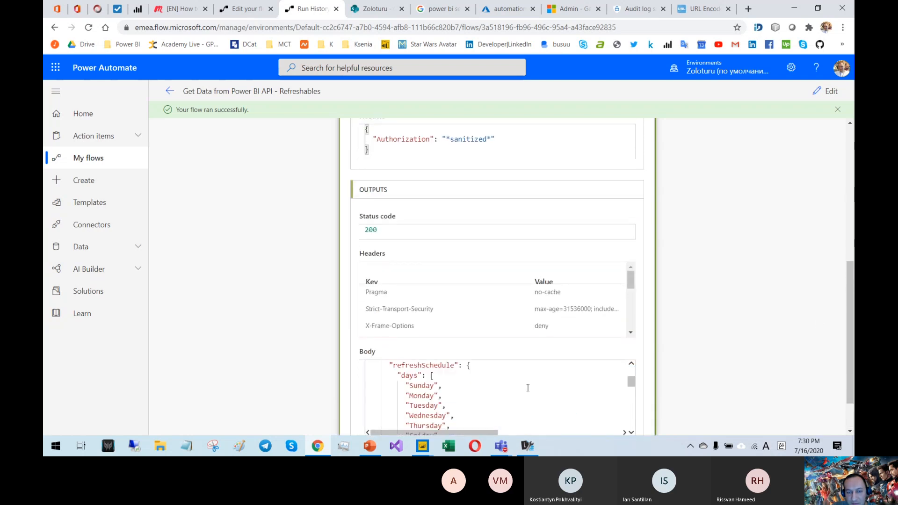
scroll(477, 390, down, 3)
drag(850, 342, 850, 369)
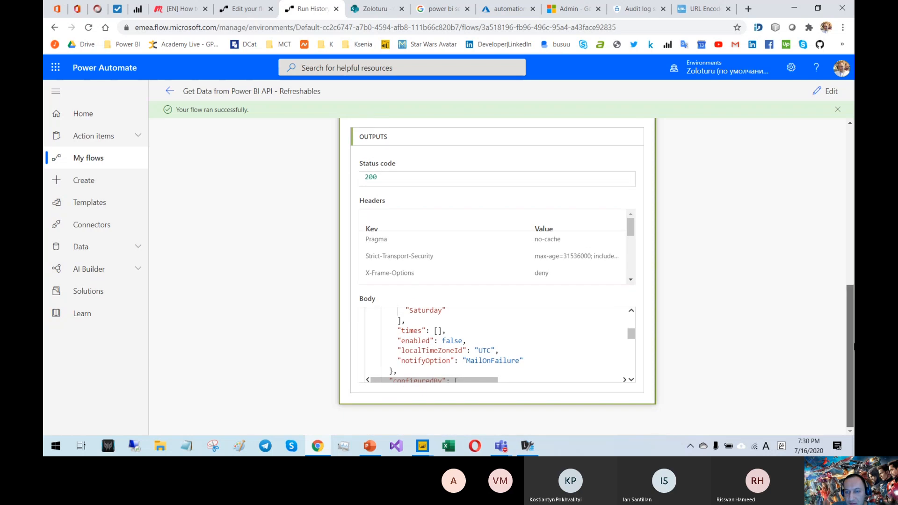
scroll(419, 345, down, 6)
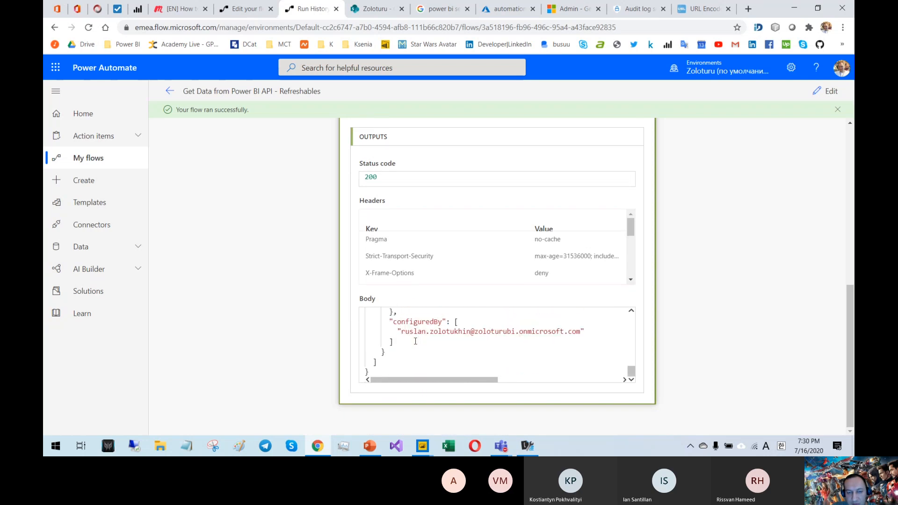
scroll(417, 338, up, 3)
scroll(417, 338, down, 4)
scroll(417, 338, up, 10)
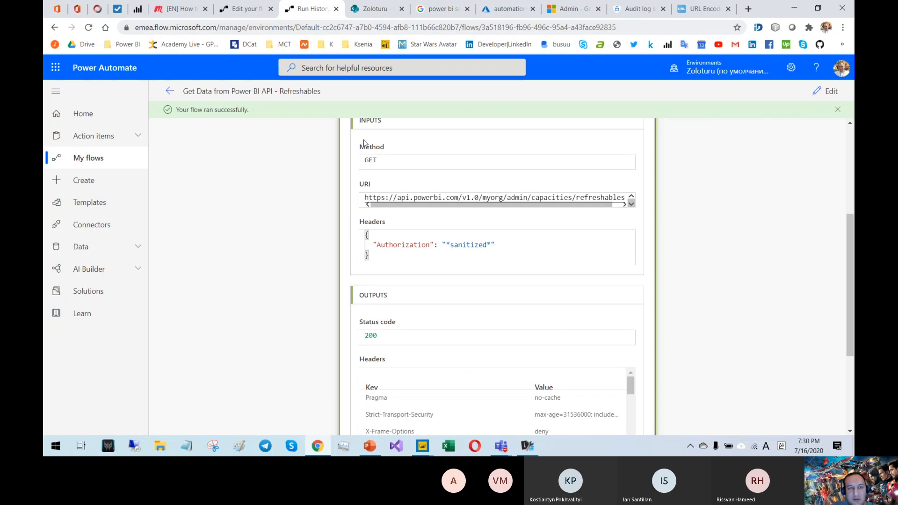
click(816, 96)
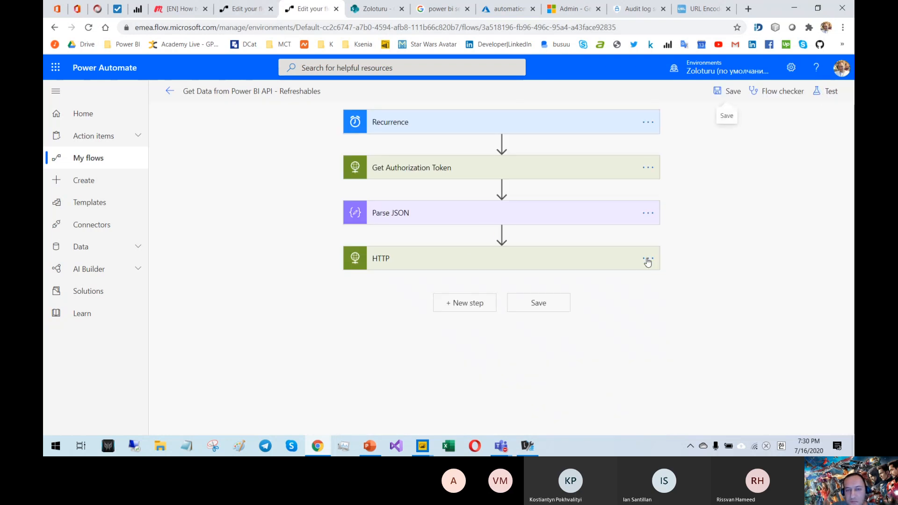
Rename the HTTP step to 'Get Refreshables'.
click(648, 258)
click(225, 9)
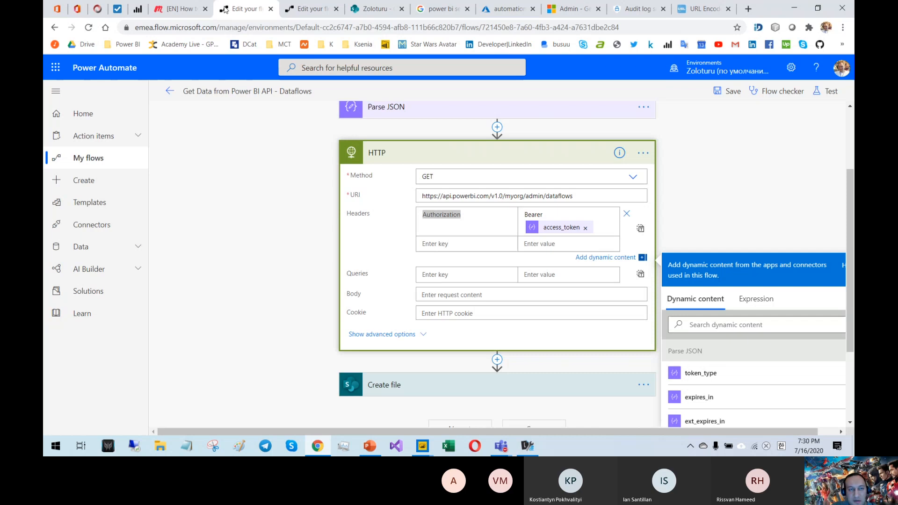
click(306, 9)
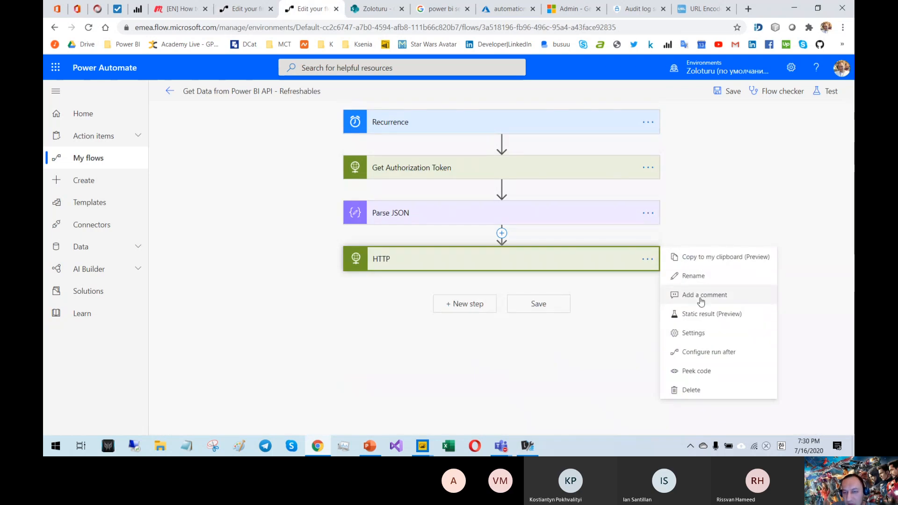
click(700, 276)
text(Get)
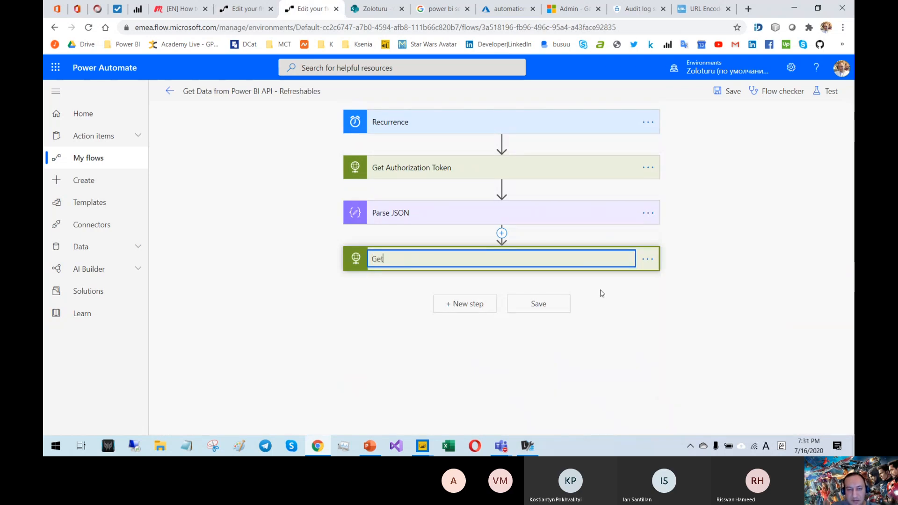
text(Ref)
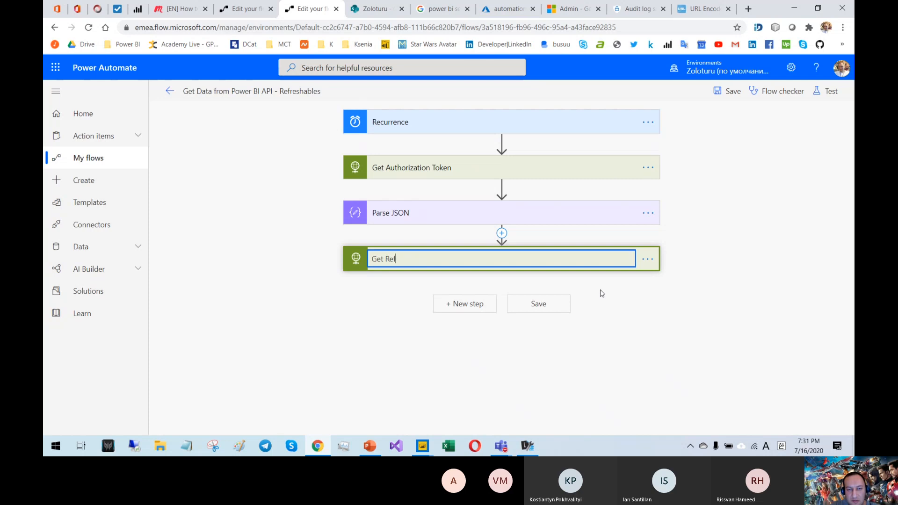
text(shre)
key(BackSpace)
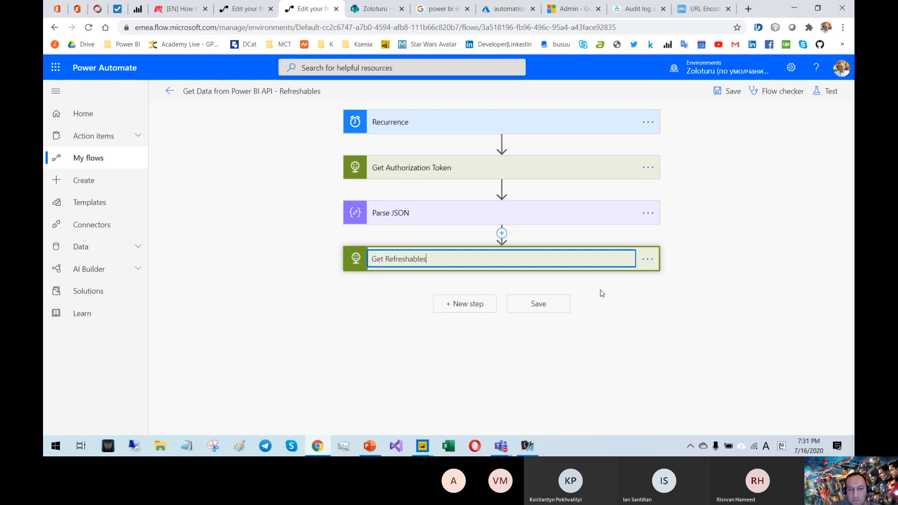
click(456, 377)
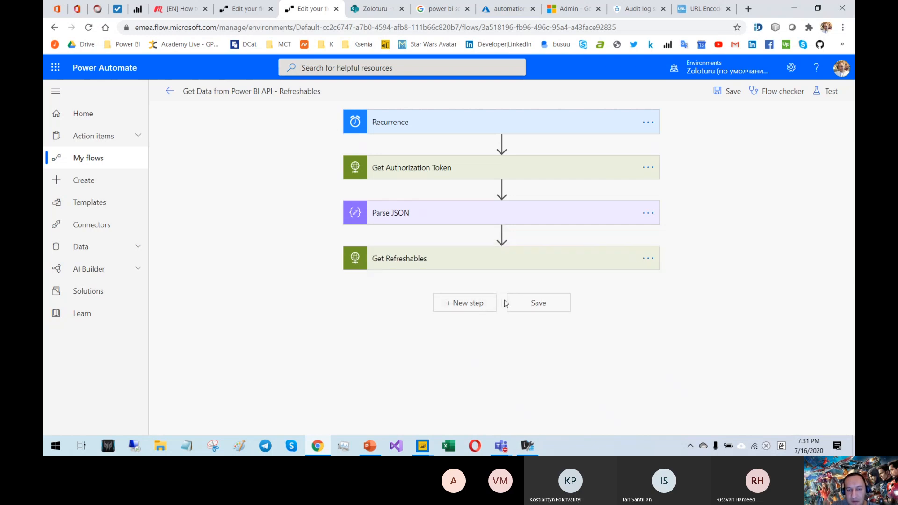
Add a new step after it and browse the actions found by searching 'sharep'.
click(484, 308)
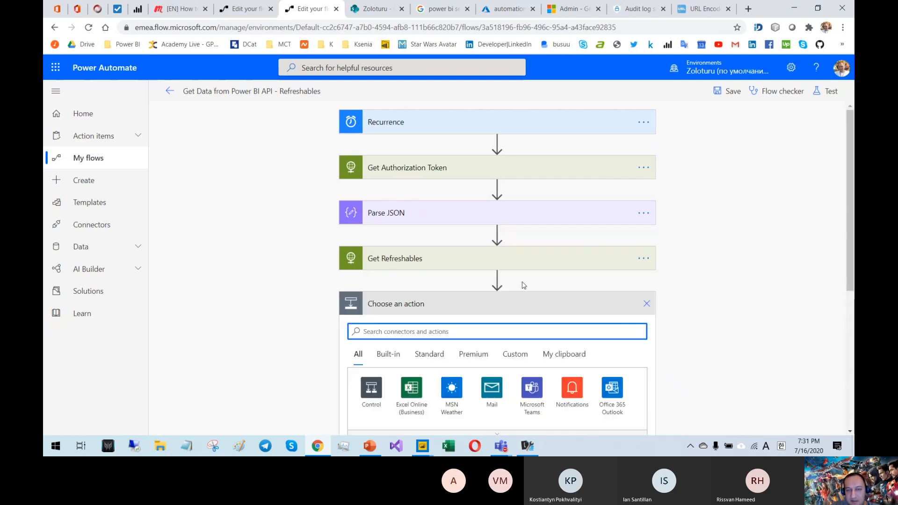
text(sharepoint)
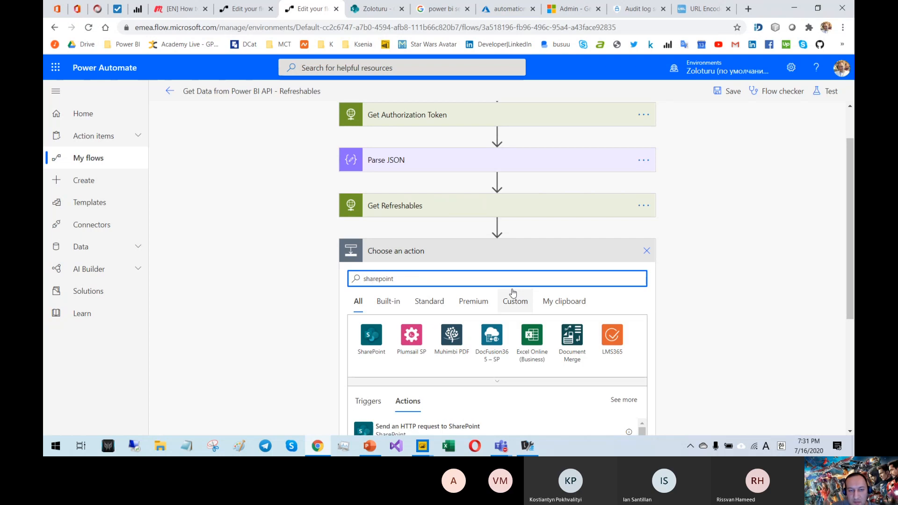
scroll(687, 319, down, 3)
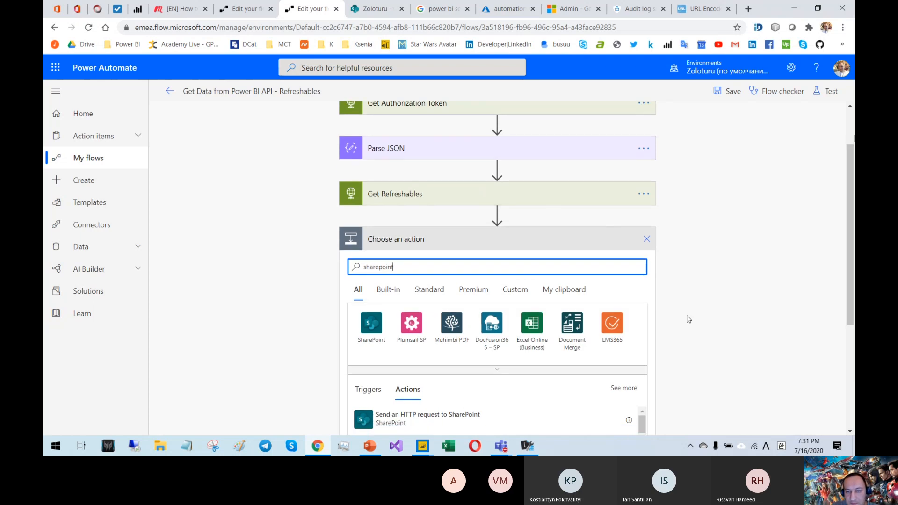
scroll(511, 319, down, 1)
scroll(510, 319, down, 2)
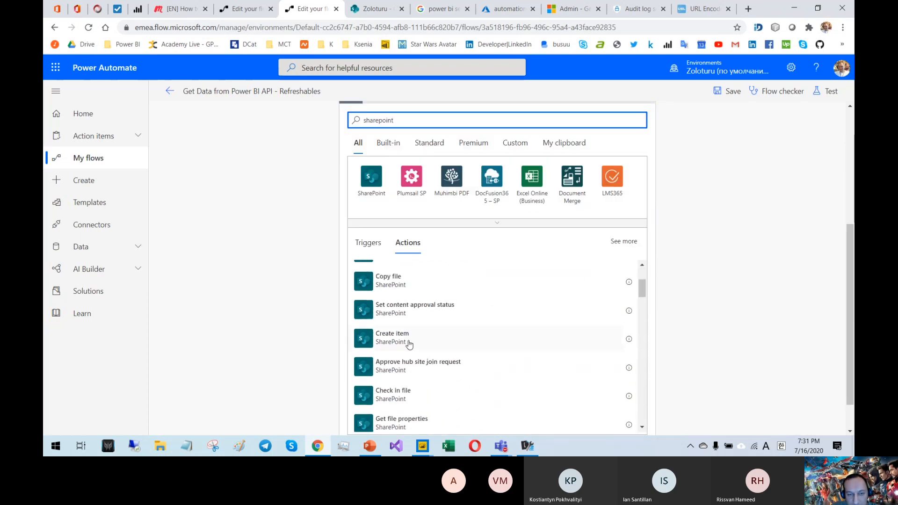
scroll(411, 346, down, 1)
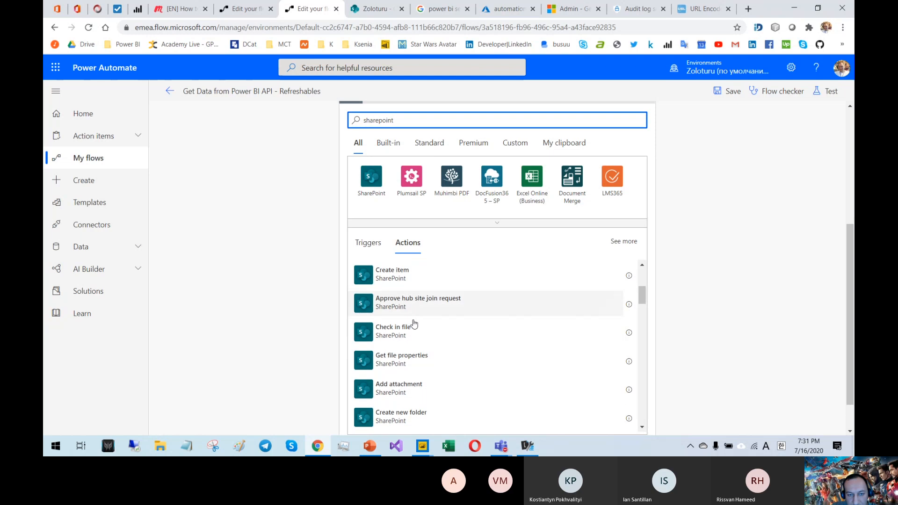
scroll(416, 329, down, 1)
scroll(423, 318, down, 1)
scroll(420, 335, up, 1)
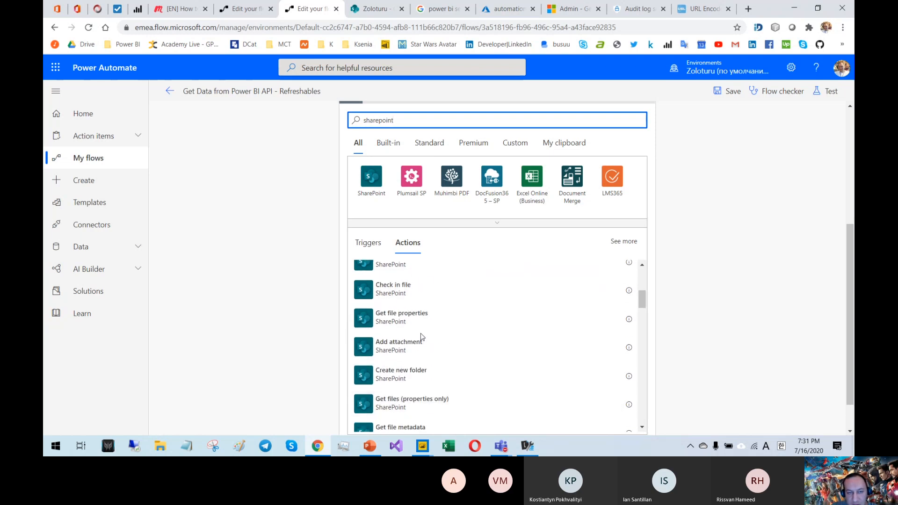
scroll(419, 332, up, 2)
scroll(416, 346, down, 3)
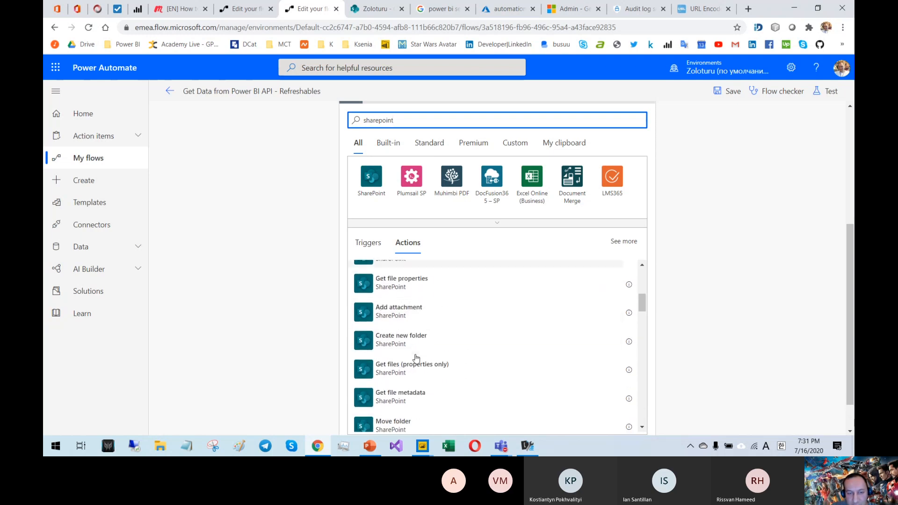
scroll(417, 346, down, 5)
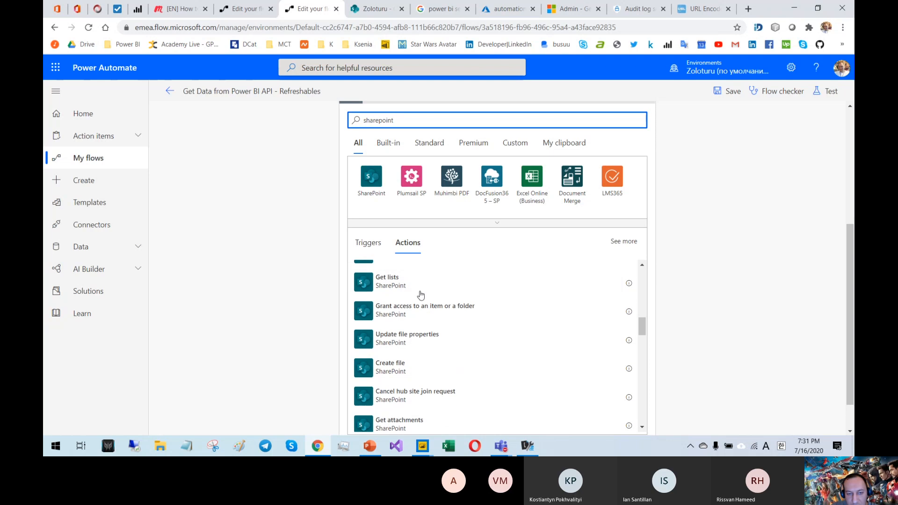
Add a SharePoint Create file step and paste the Zoloturu site URL into Site Address.
click(411, 365)
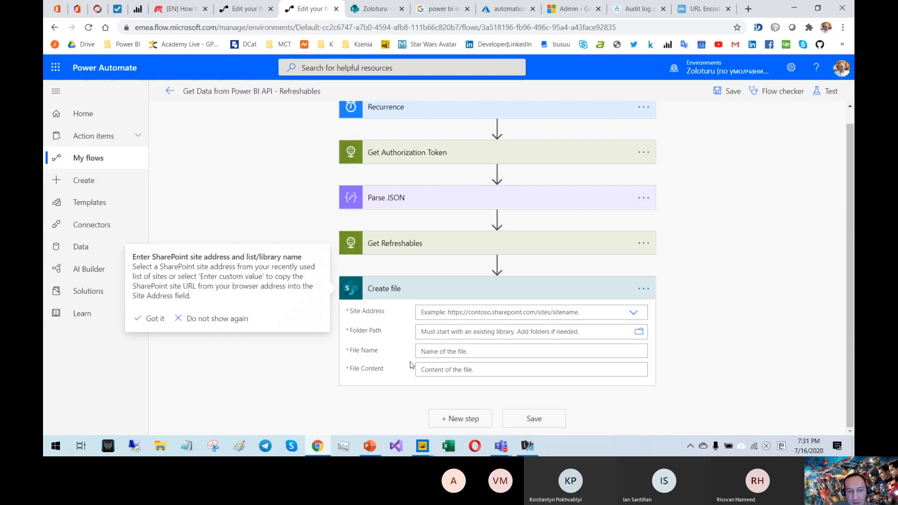
click(472, 315)
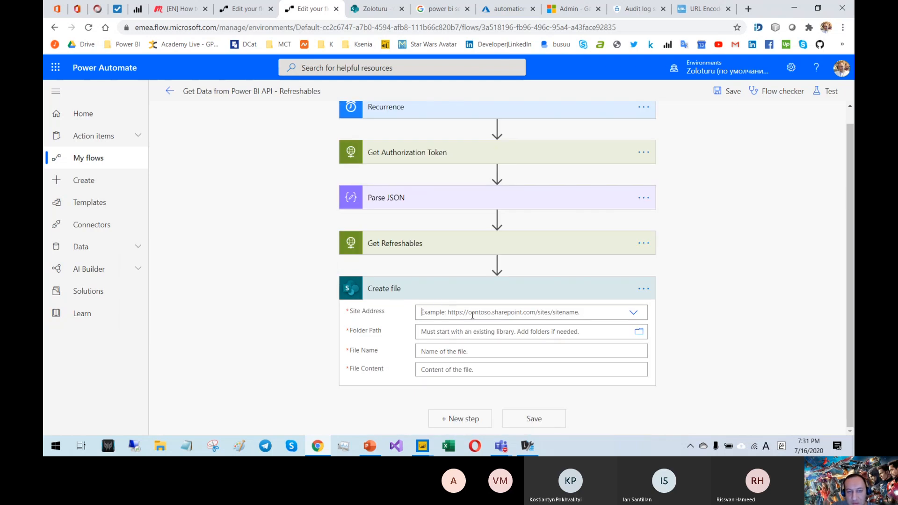
click(369, 9)
drag(138, 29, 202, 29)
drag(294, 27, 133, 13)
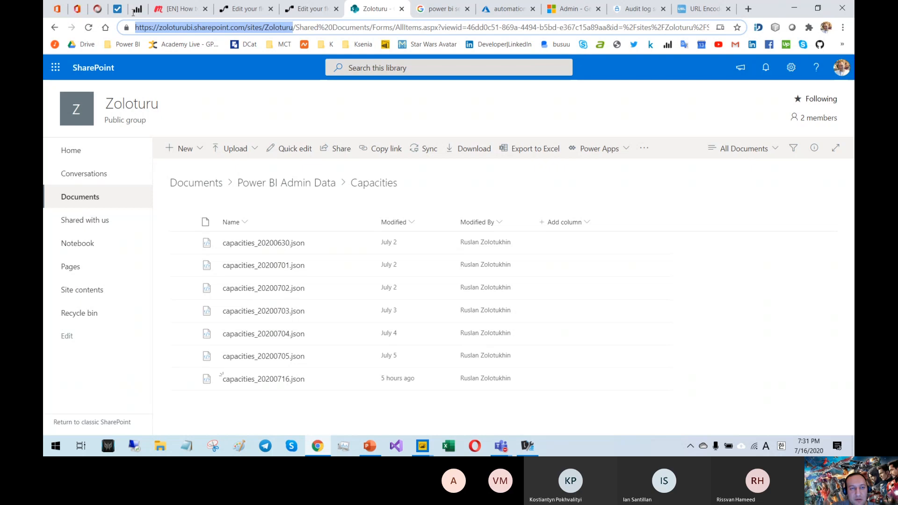
click(311, 9)
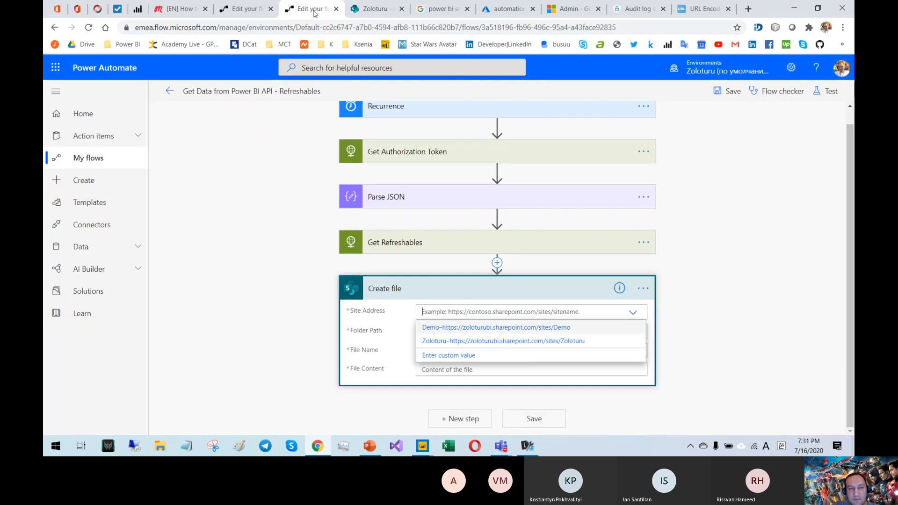
text(https://zoloturubi.sharepoint.com/sites/Zoloturu)
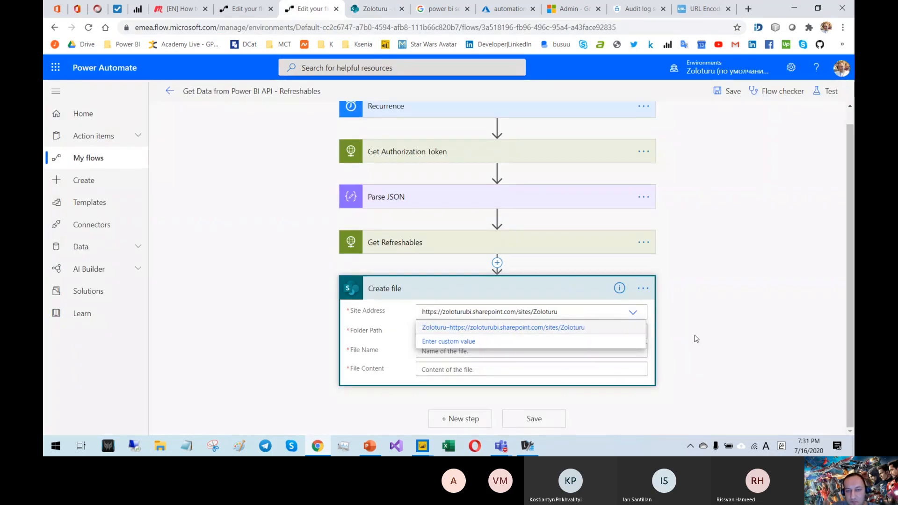
Choose the Zoloturu site from the Site Address dropdown.
click(728, 340)
click(632, 305)
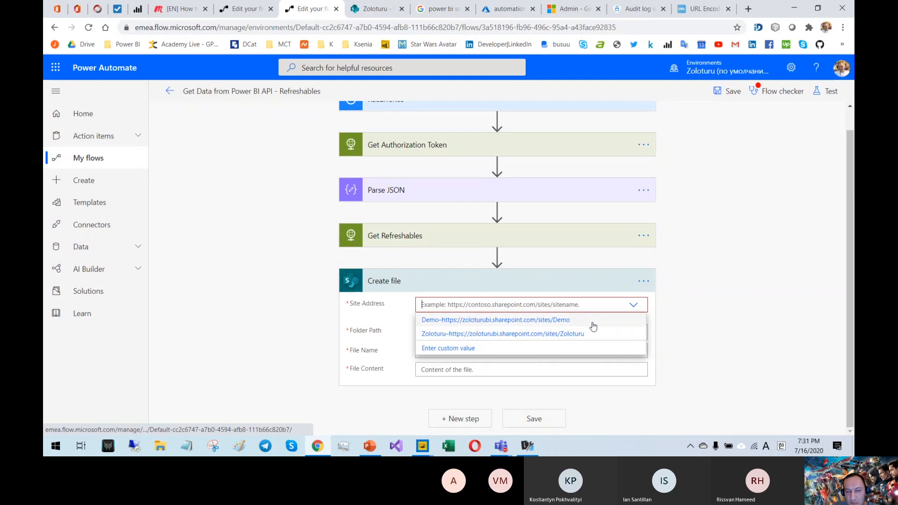
click(569, 335)
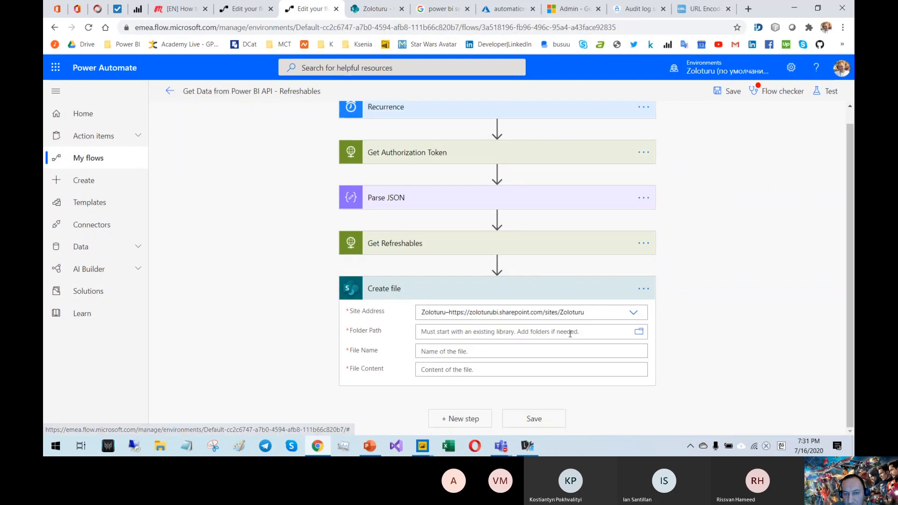
click(443, 312)
drag(443, 312, 409, 321)
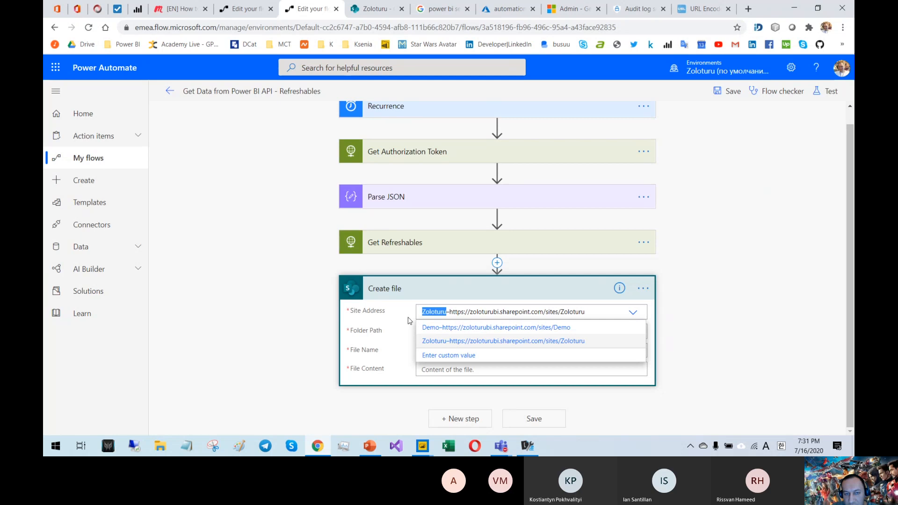
click(668, 324)
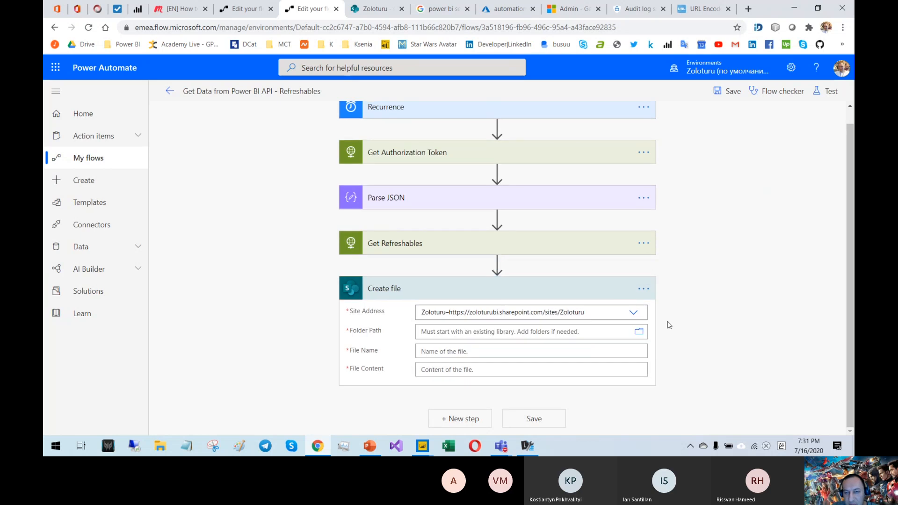
click(632, 319)
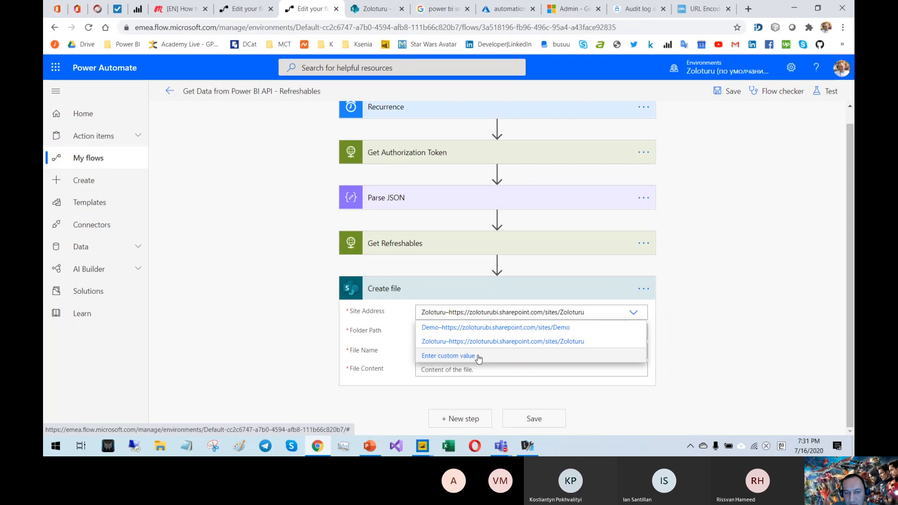
Enter the pasted Zoloturu URL as a custom Site Address value.
click(460, 356)
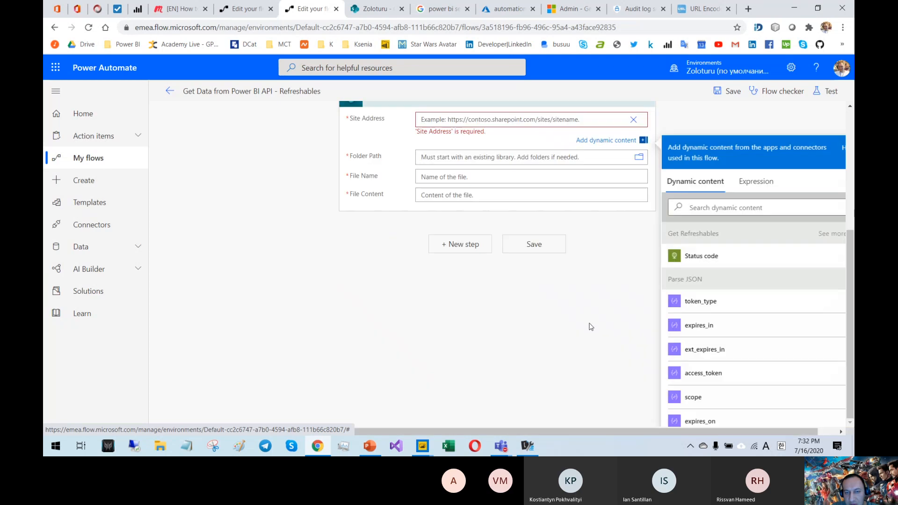
text(https://zoloturubi.sharepoint.com/sites/Zoloturu)
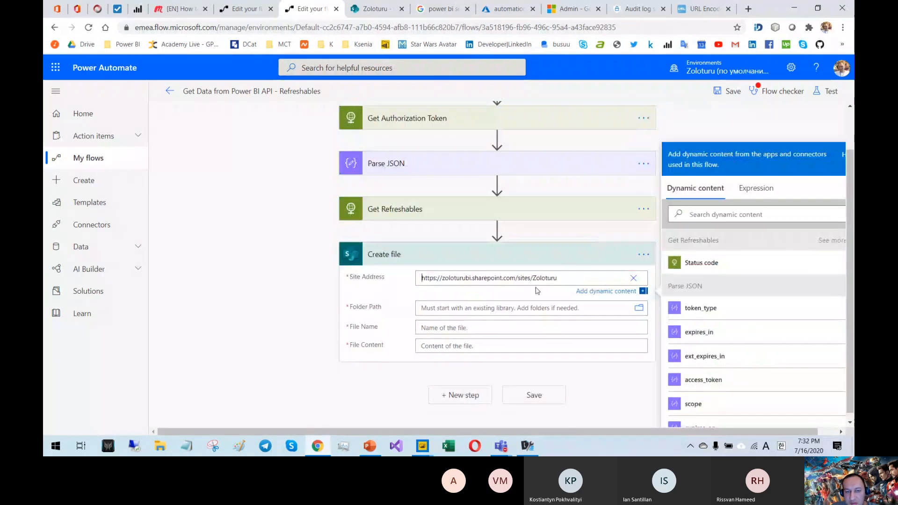
click(308, 285)
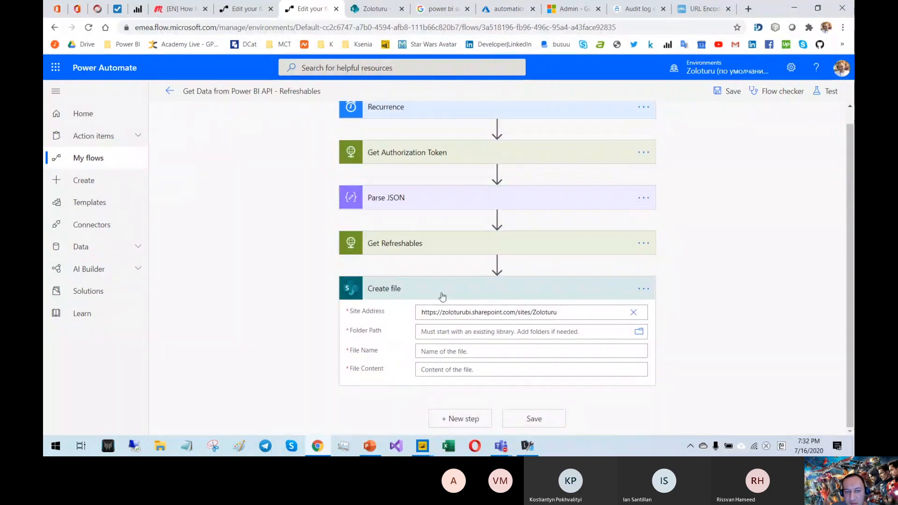
Set Folder Path to /Shared Documents/Power BI Admin Data/Refreshables.
click(568, 331)
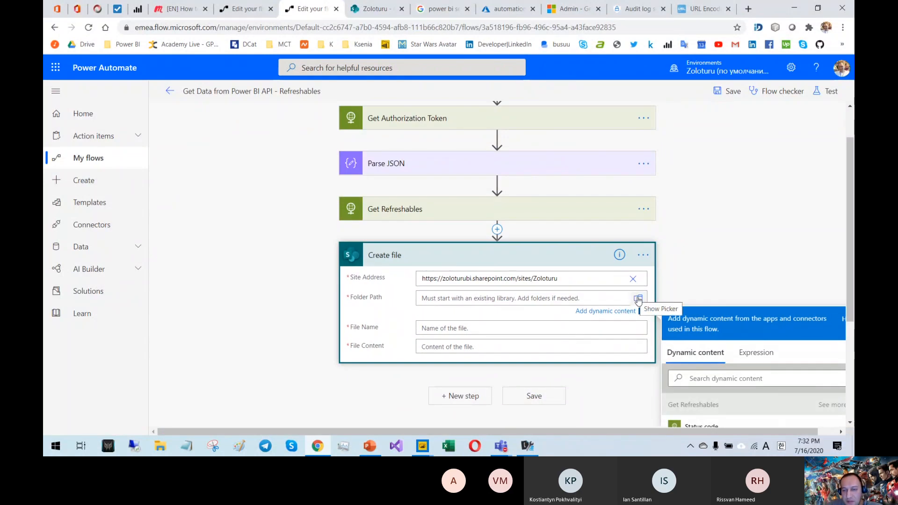
click(638, 299)
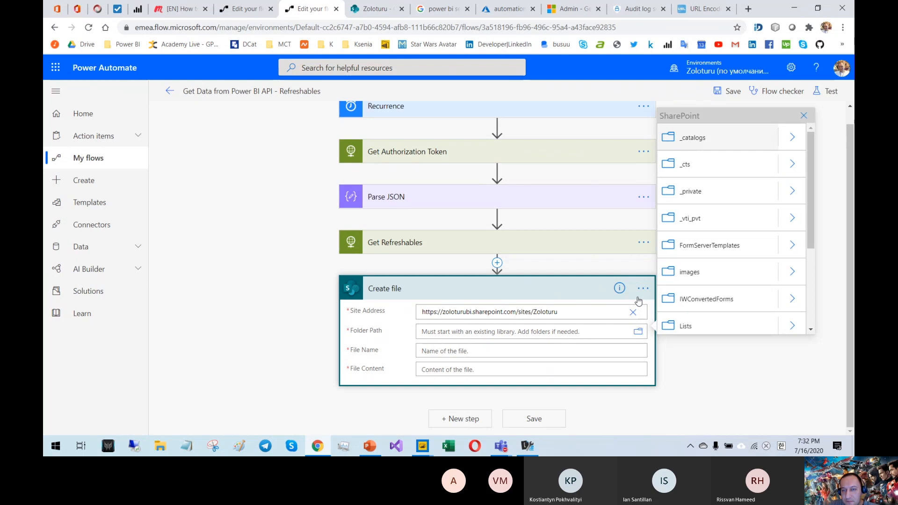
scroll(738, 273, down, 3)
scroll(738, 275, down, 1)
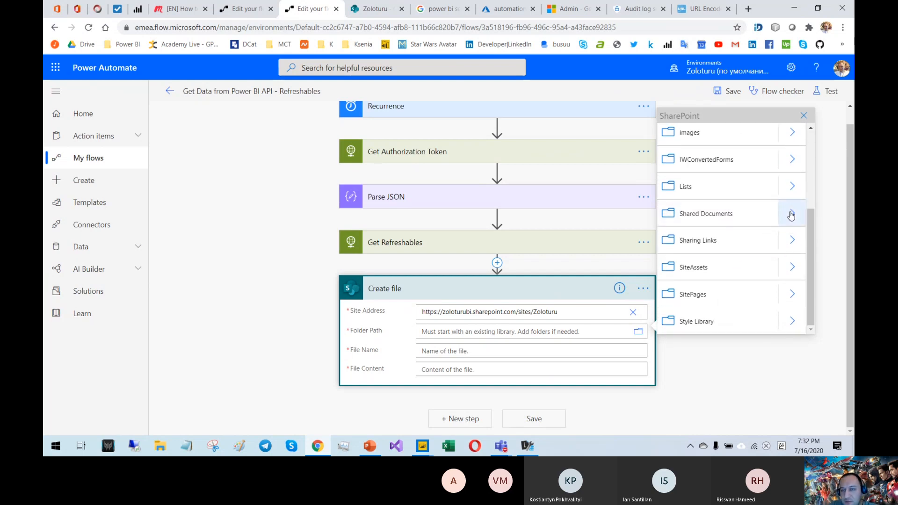
click(745, 215)
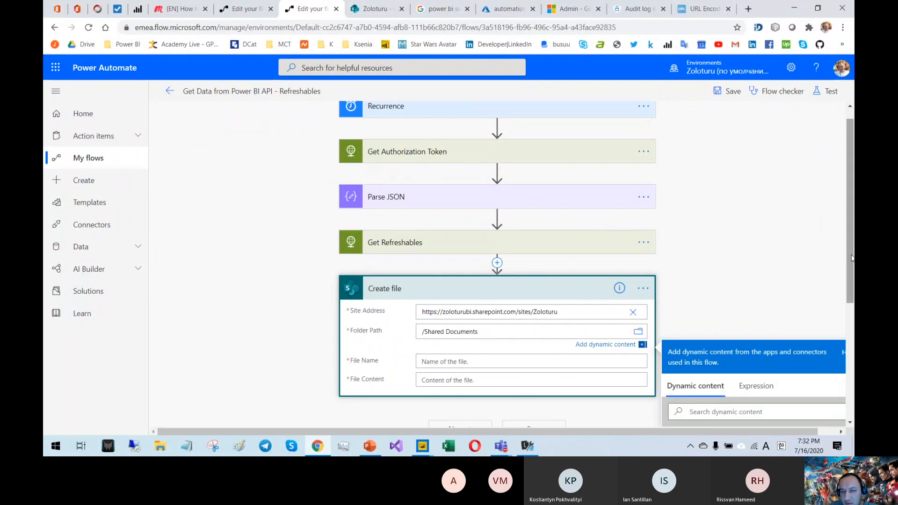
click(637, 332)
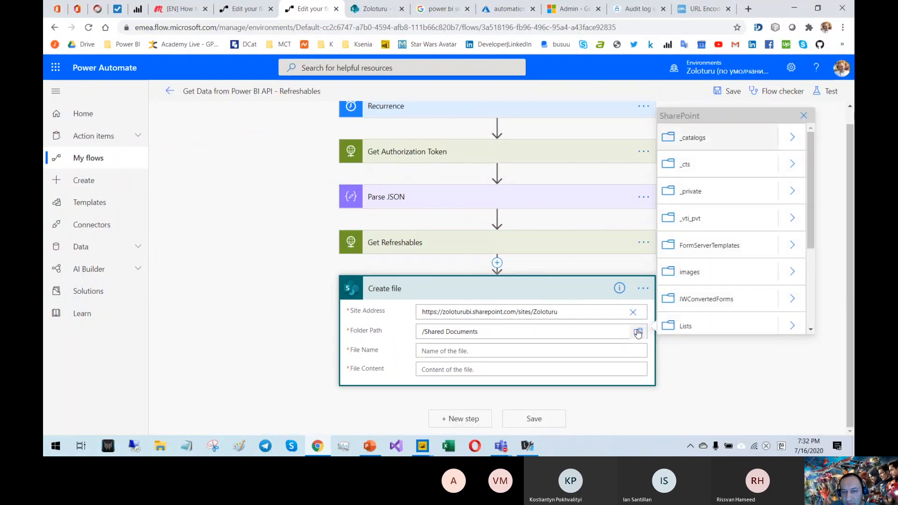
scroll(778, 262, down, 3)
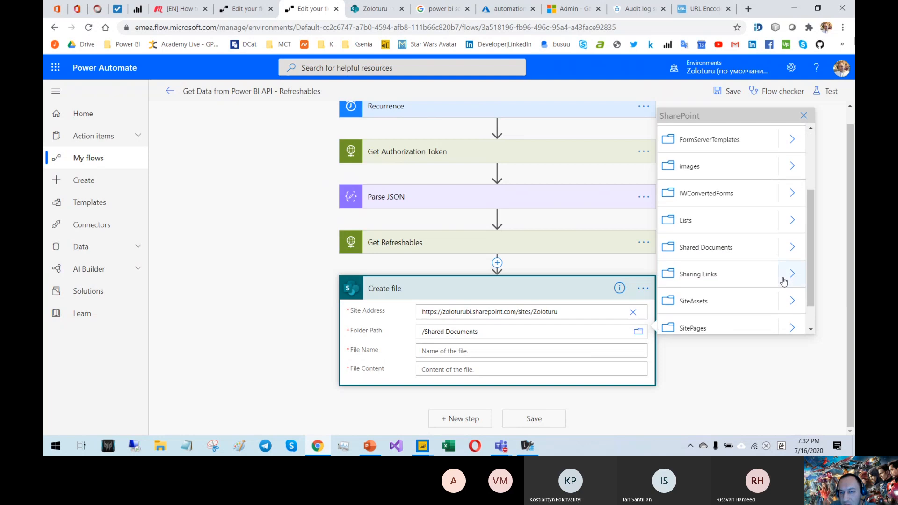
click(793, 214)
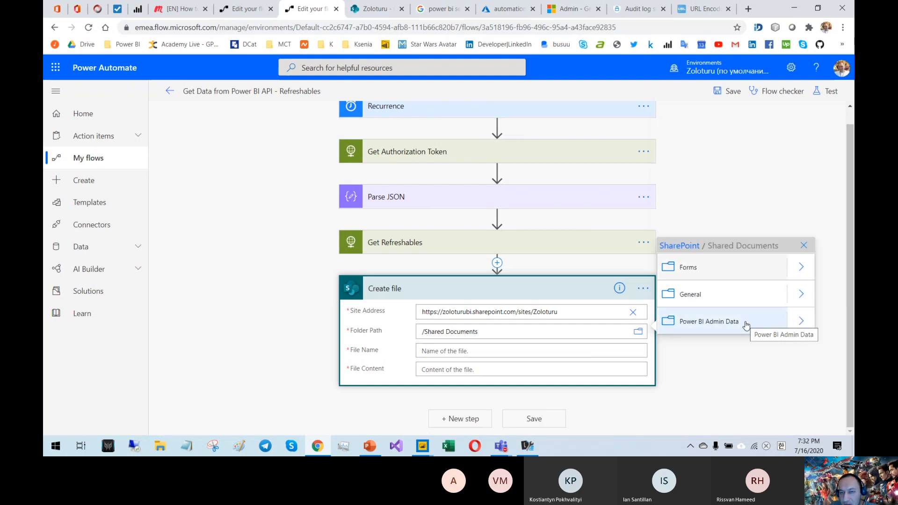
click(801, 323)
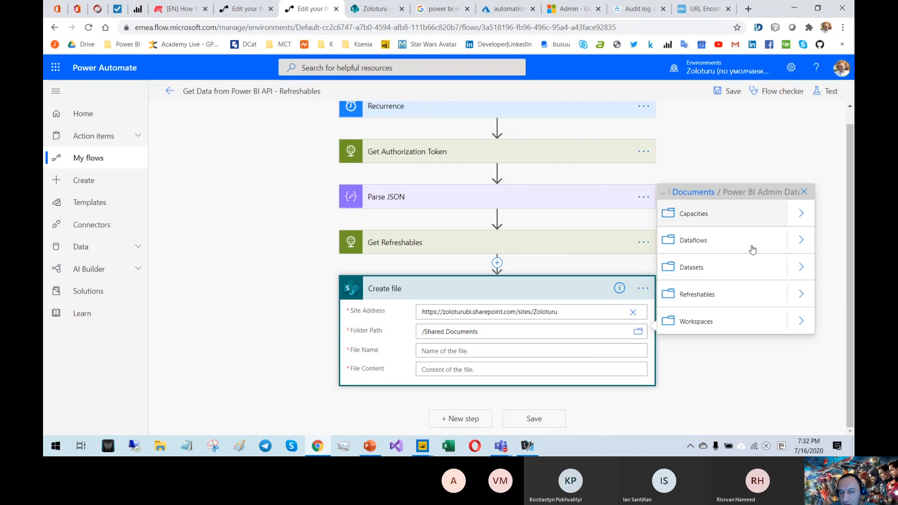
click(717, 297)
click(727, 283)
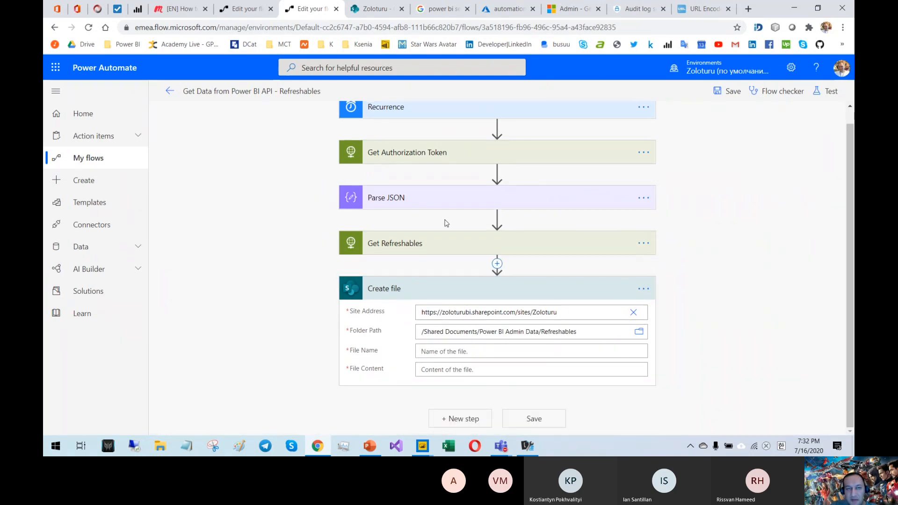
click(377, 9)
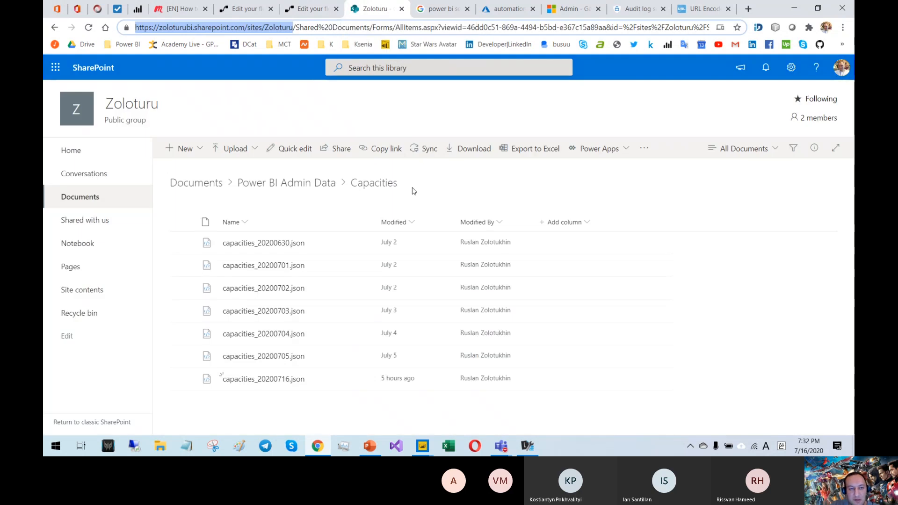
In SharePoint's Refreshables folder, change the JSON file name's date from 20200716 to 20200715.
click(318, 183)
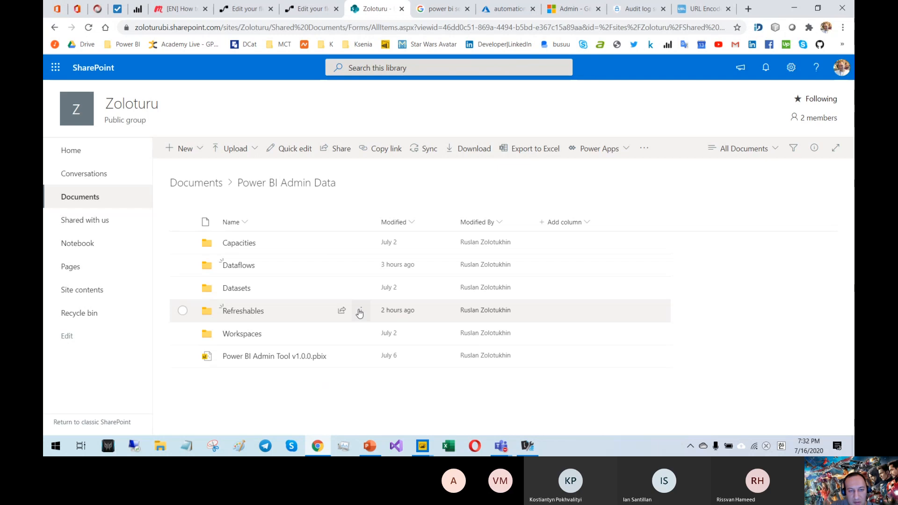
click(359, 312)
click(243, 311)
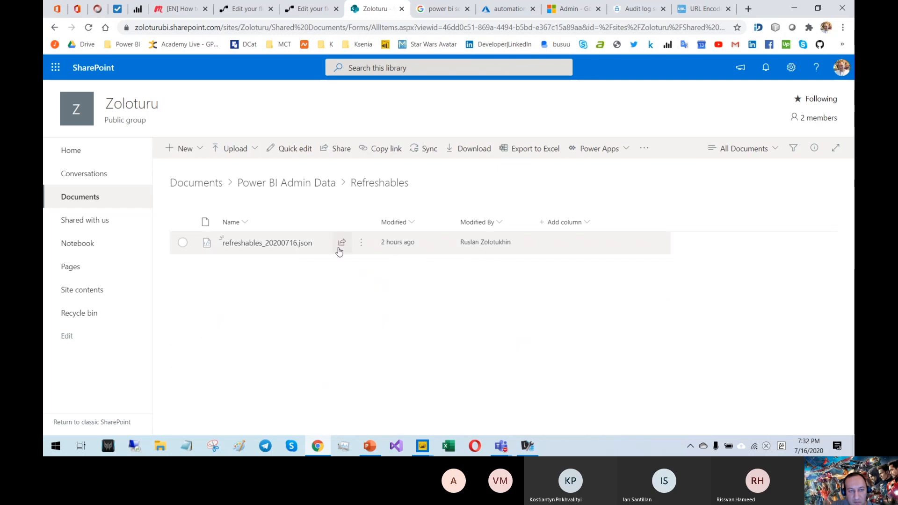
click(361, 242)
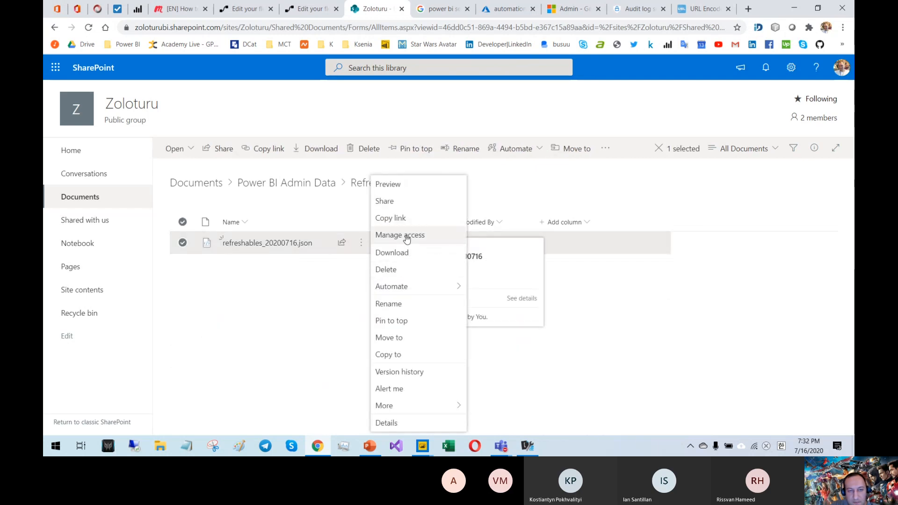
click(404, 304)
click(444, 243)
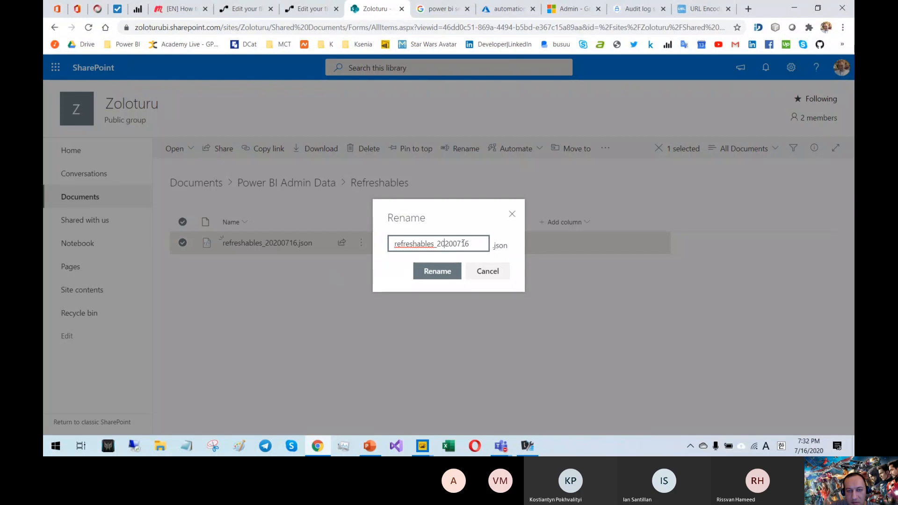
text(5)
click(437, 271)
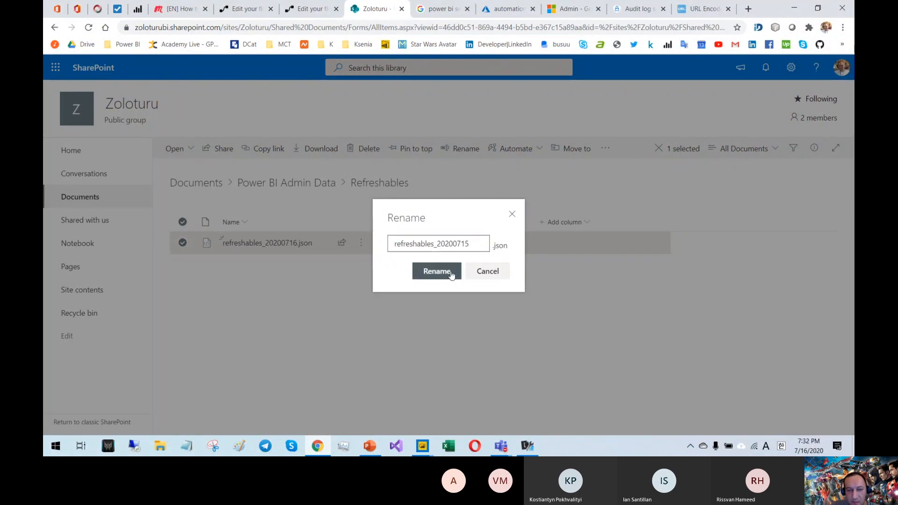
click(54, 28)
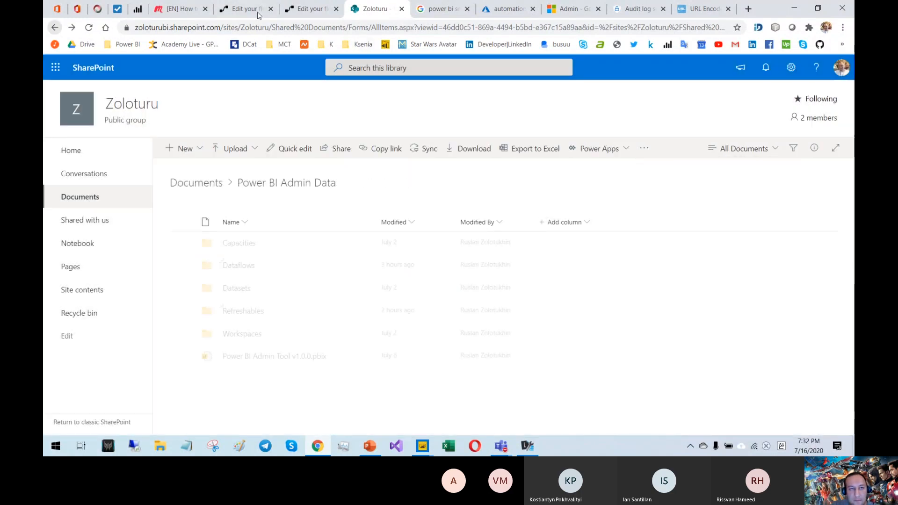
click(308, 9)
Save the Refreshables flow and close the Flow checker errors.
click(559, 293)
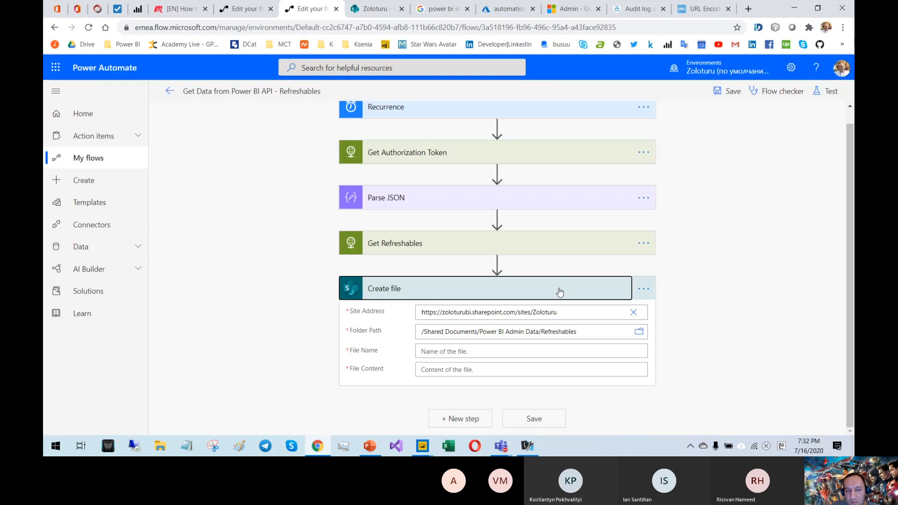
click(535, 351)
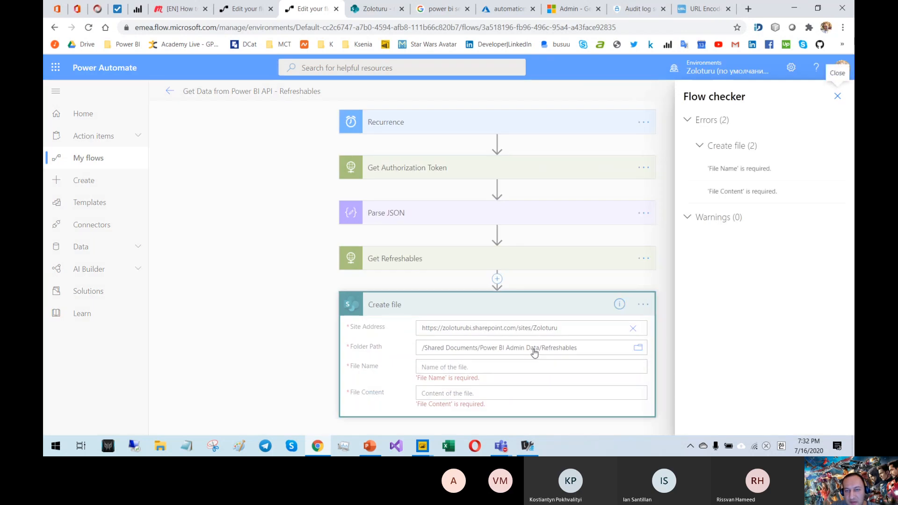
click(837, 96)
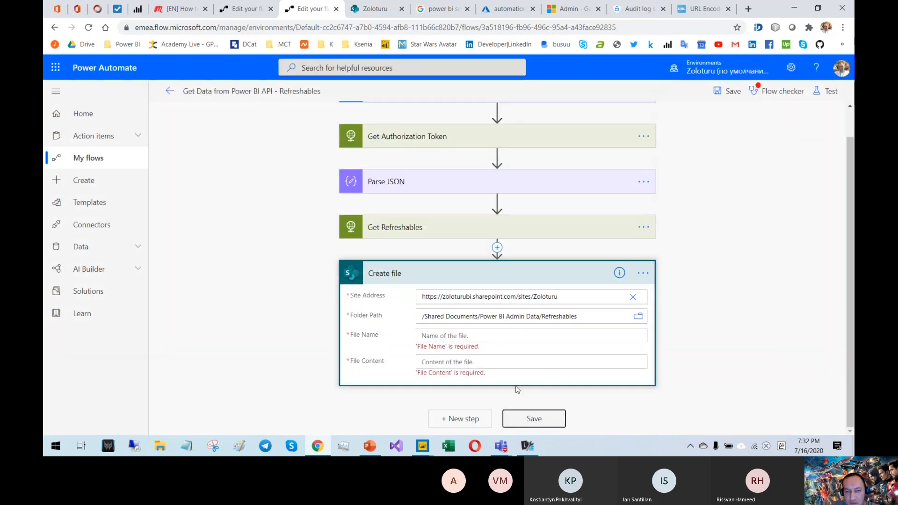
click(486, 329)
Check the Dataflows flow's Create file naming, then type 'refreshables_' into File Name.
key(ctrl+shift+Tab)
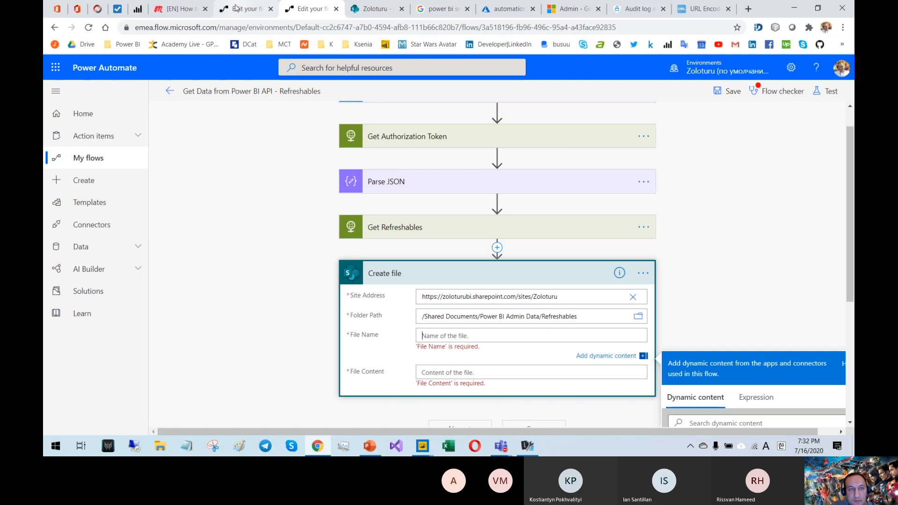
click(417, 152)
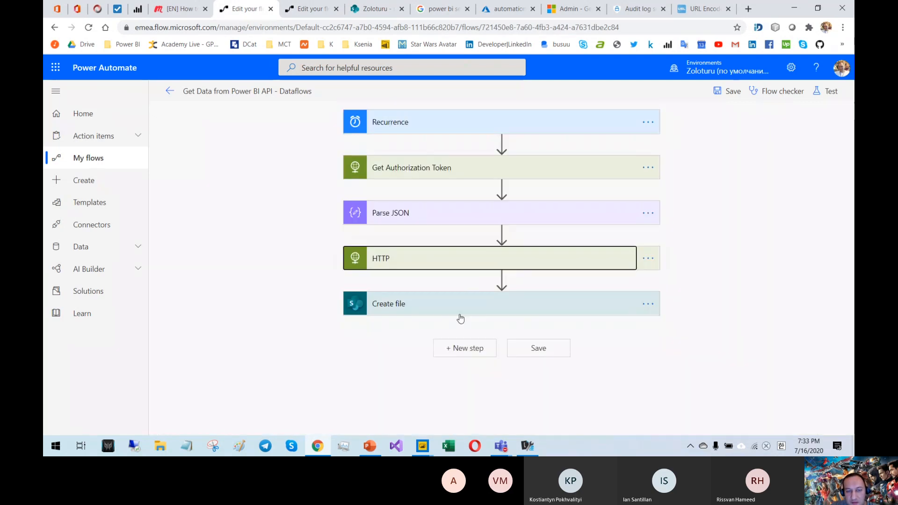
click(456, 314)
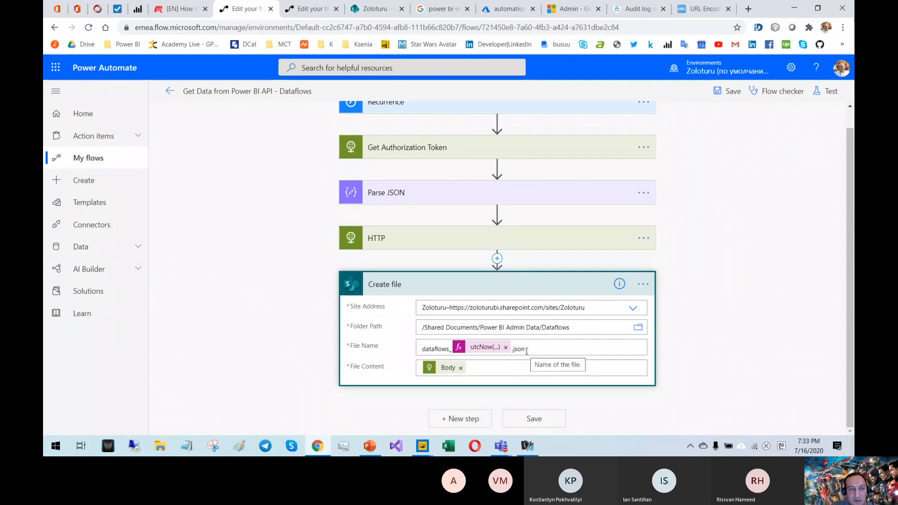
click(304, 9)
text(refreshables_)
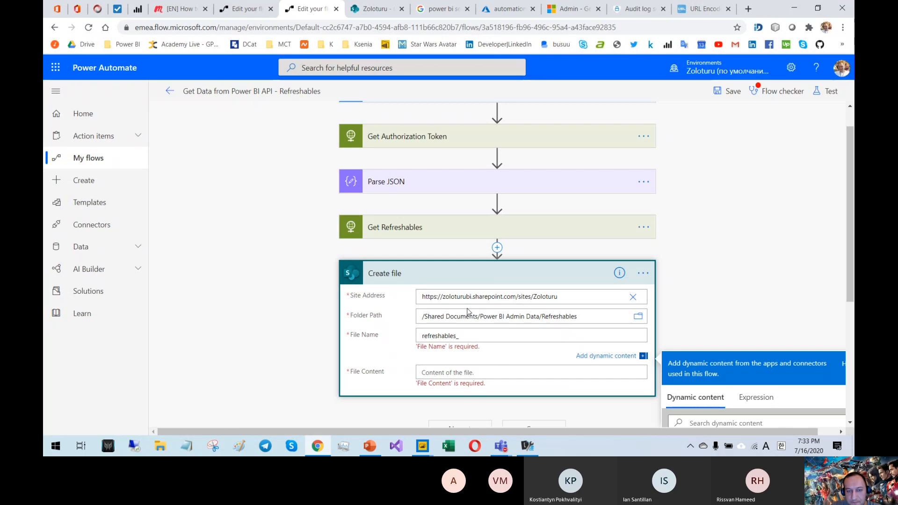
Append a utcNow('yyyyMMdd') expression after refreshables_, copying the date format from the Dataflows flow.
scroll(744, 342, down, 3)
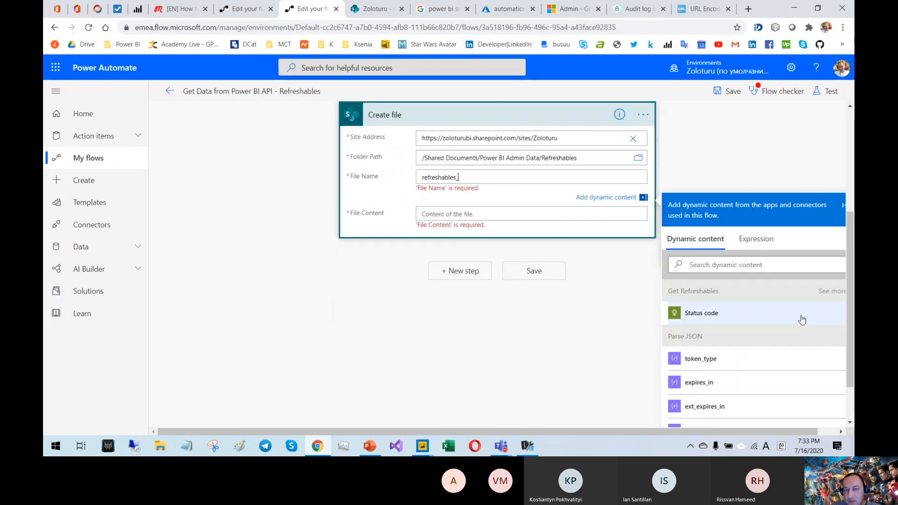
click(707, 263)
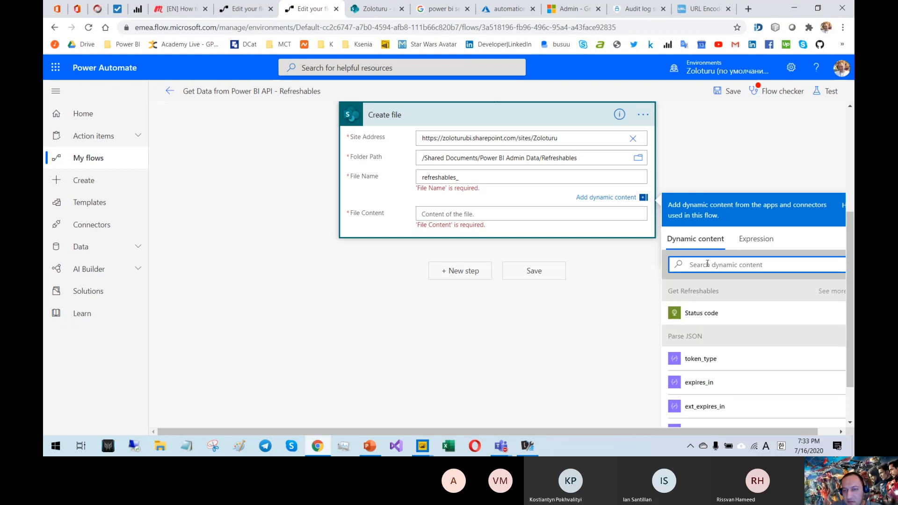
click(753, 239)
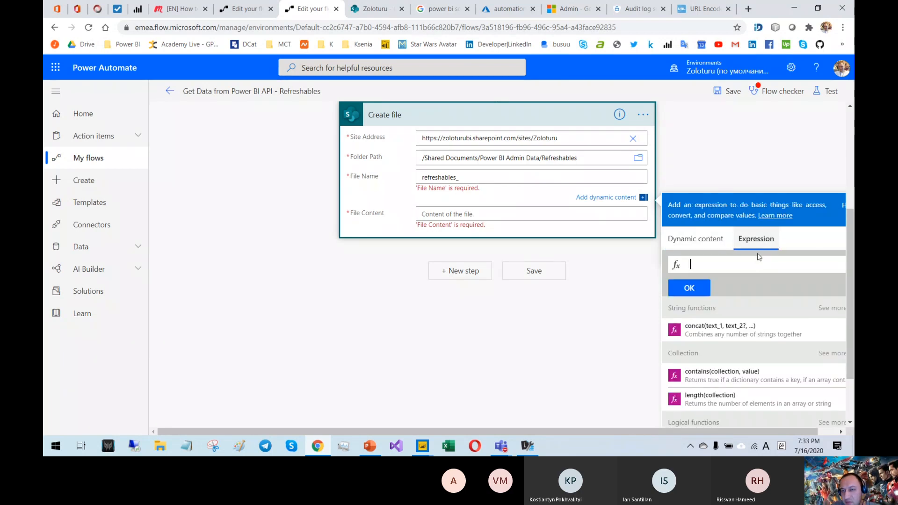
text(utc)
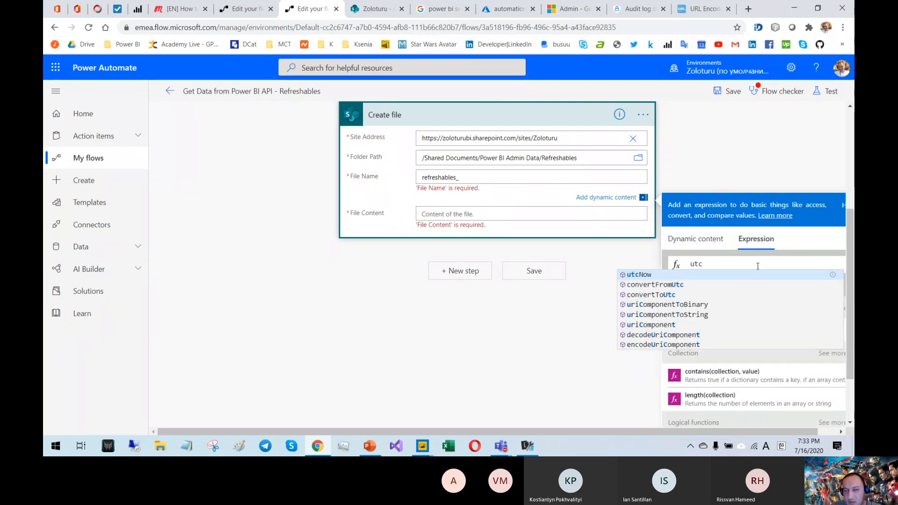
click(714, 276)
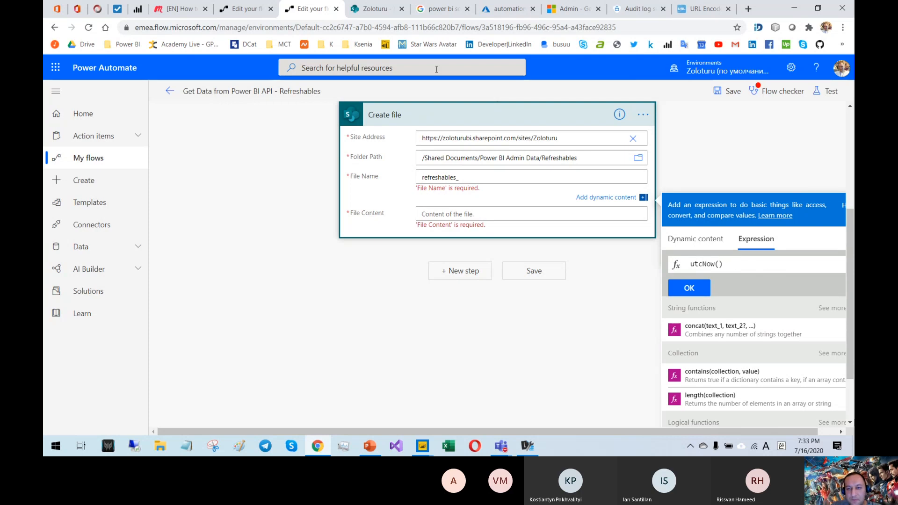
click(270, 17)
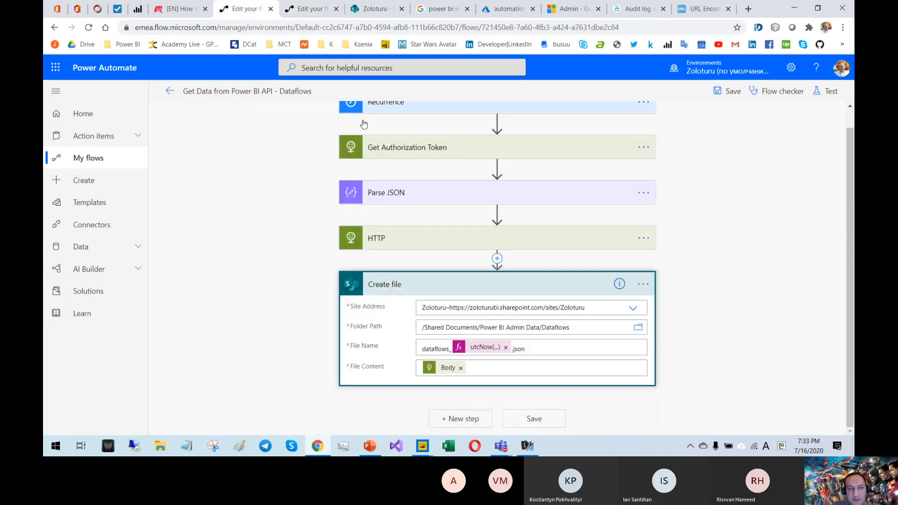
click(498, 348)
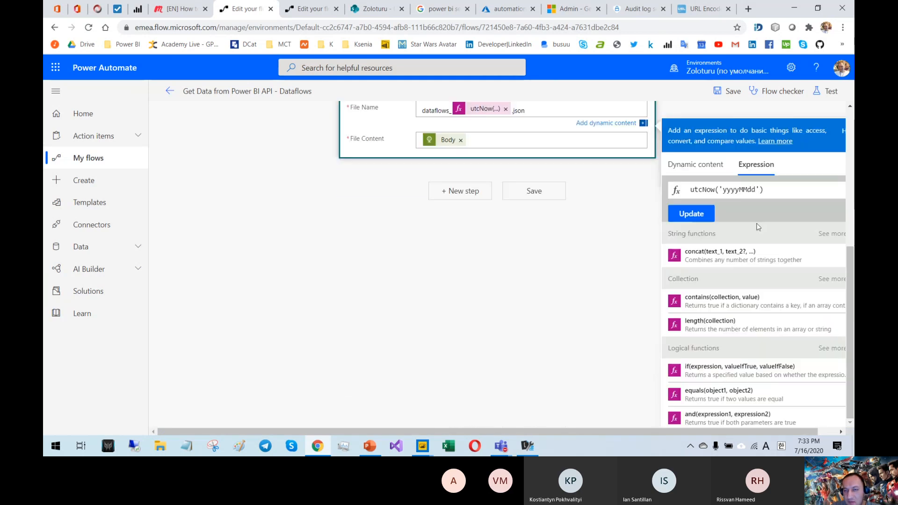
drag(759, 189, 728, 190)
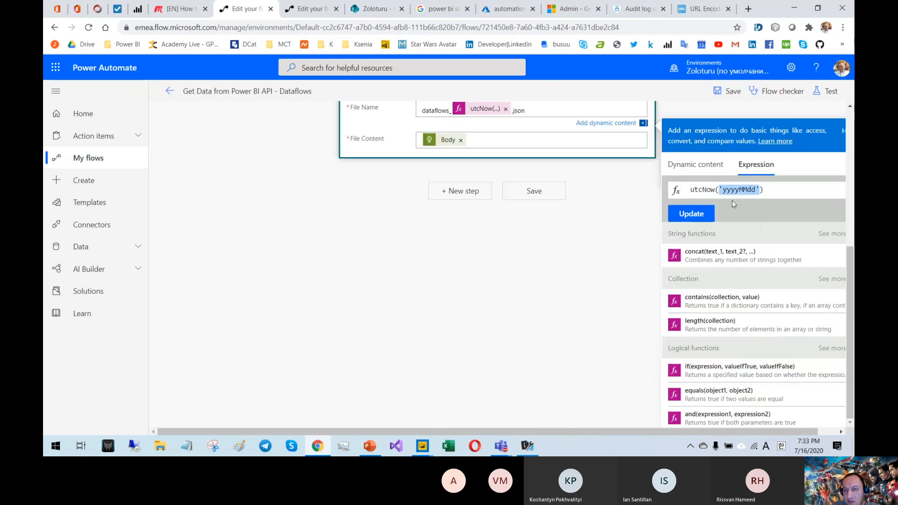
click(308, 9)
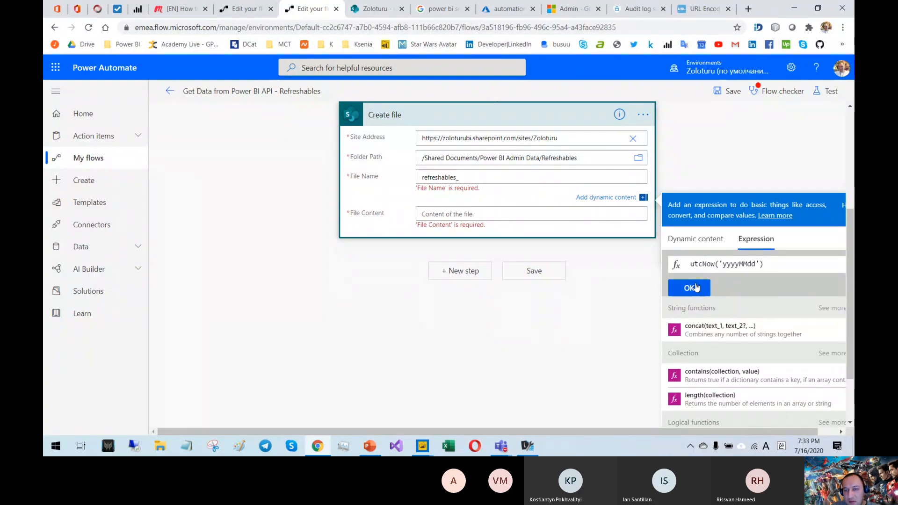
click(693, 286)
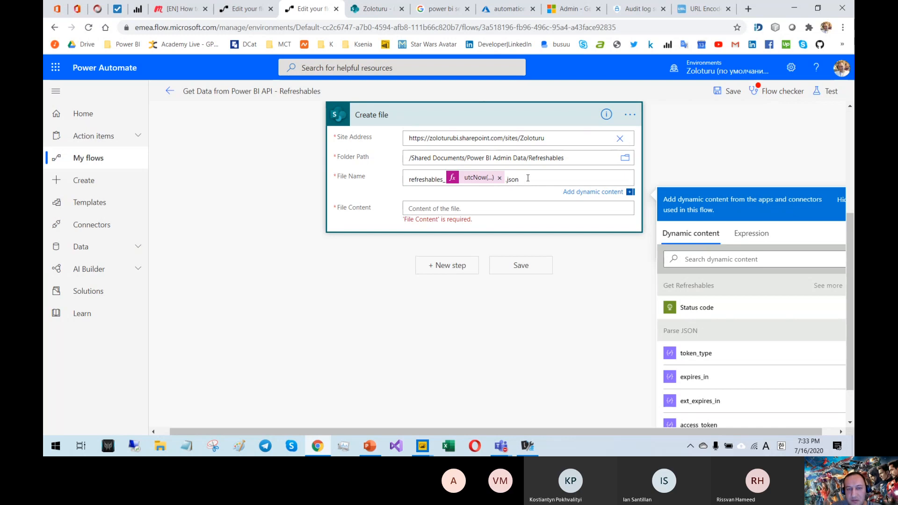
Set Create file's File Content to the Get Refreshables Body and save the flow.
click(487, 209)
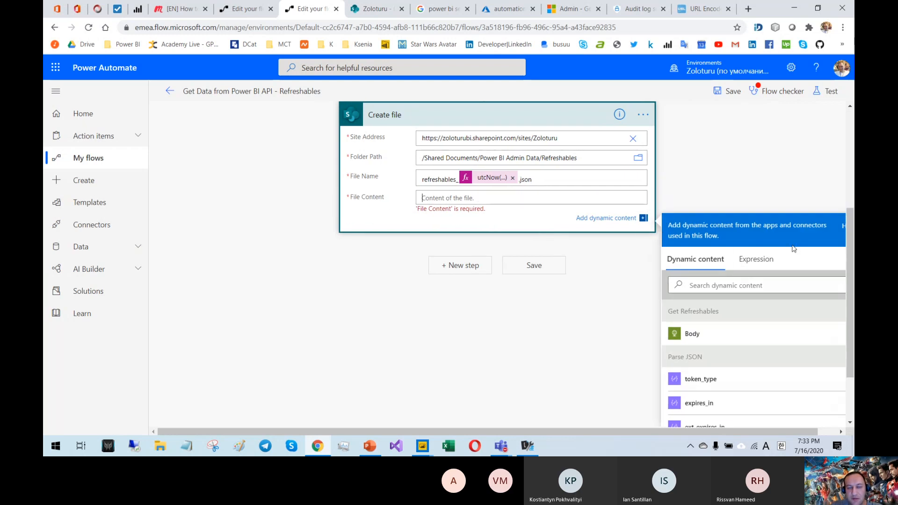
scroll(391, 231, up, 3)
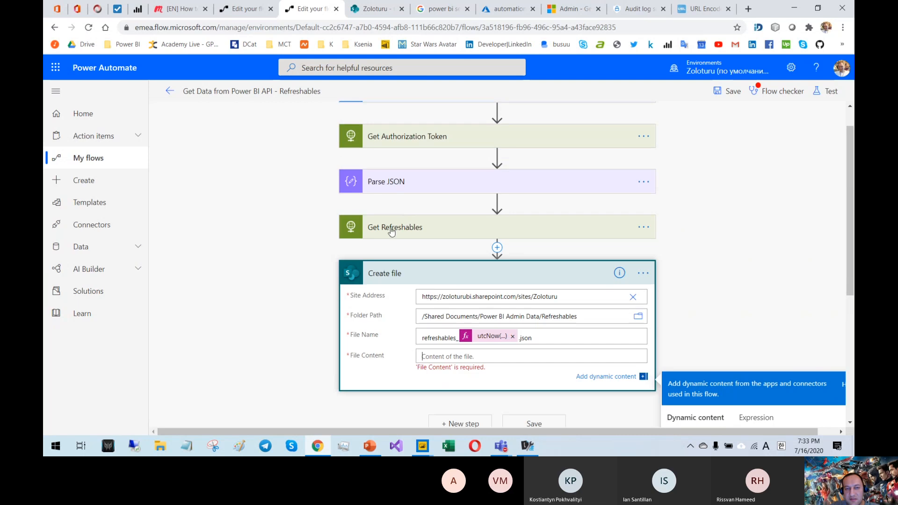
scroll(571, 270, down, 3)
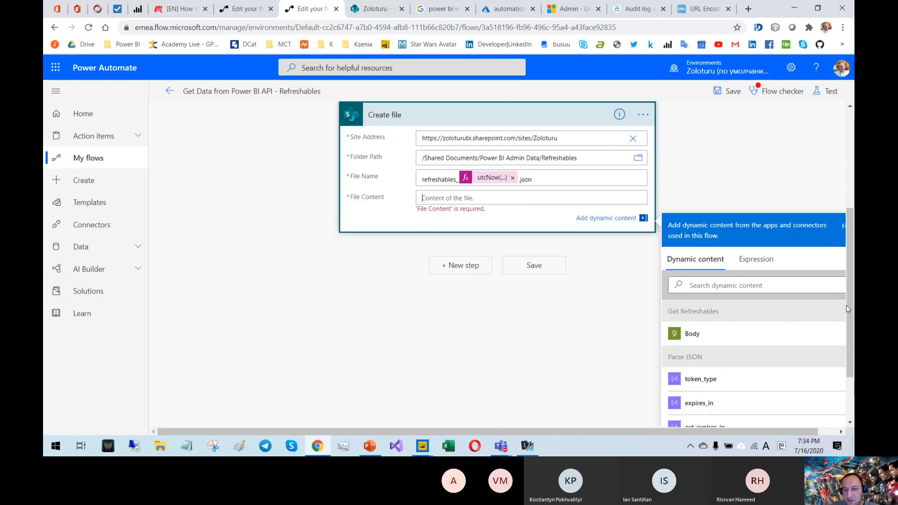
scroll(850, 266, down, 2)
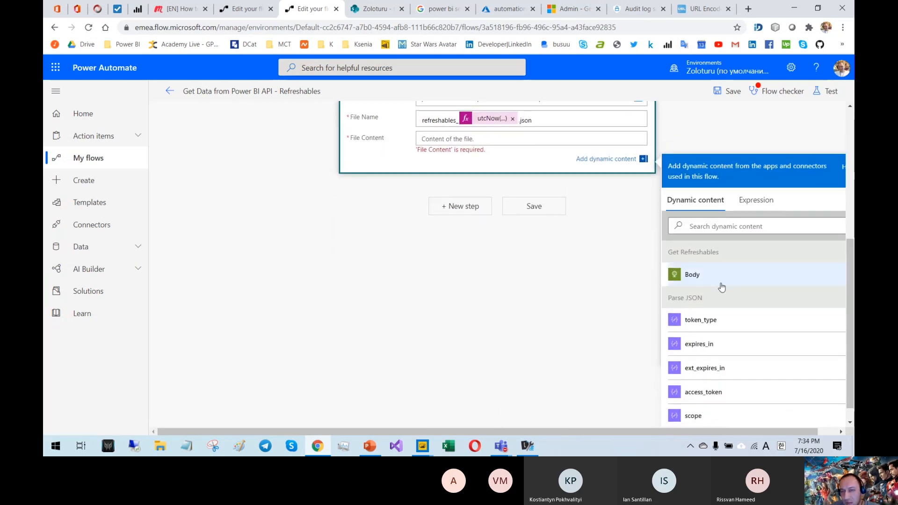
scroll(715, 276, down, 1)
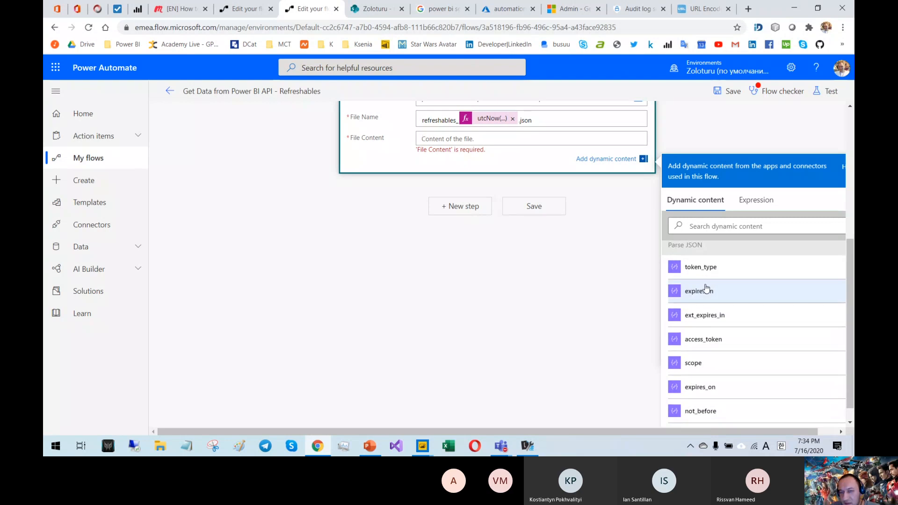
scroll(719, 336, down, 3)
scroll(722, 346, down, 2)
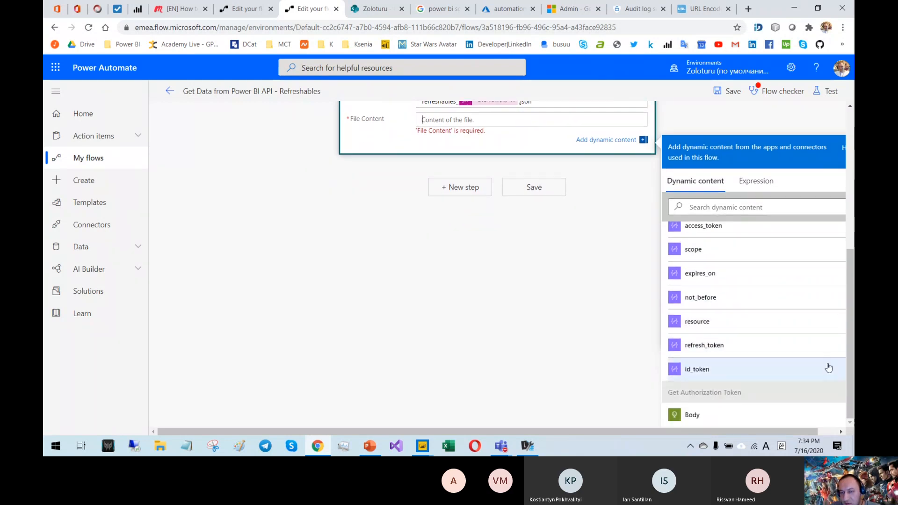
scroll(713, 370, up, 5)
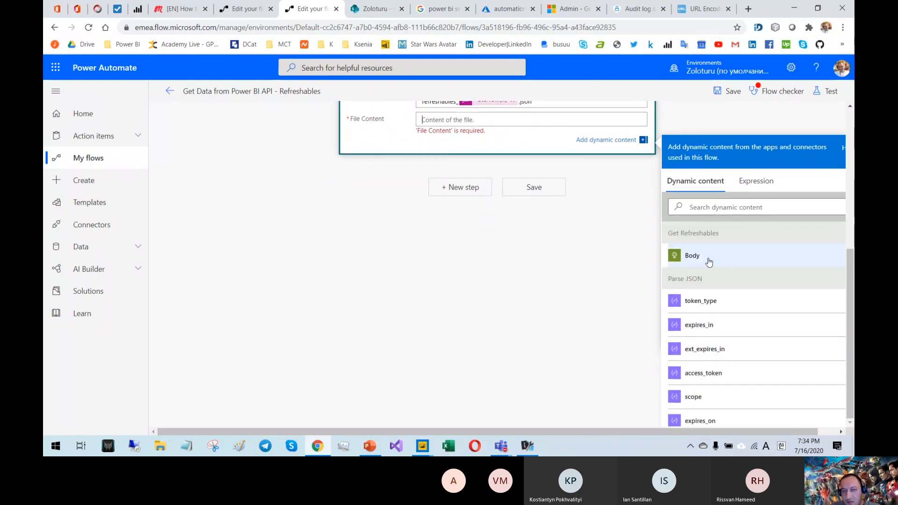
scroll(580, 277, up, 1)
scroll(580, 277, up, 4)
scroll(529, 328, down, 3)
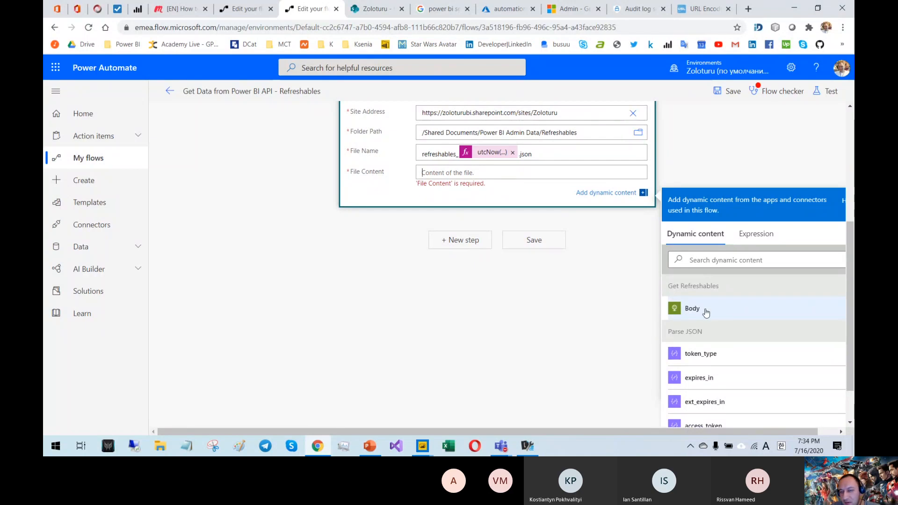
drag(663, 288, 716, 287)
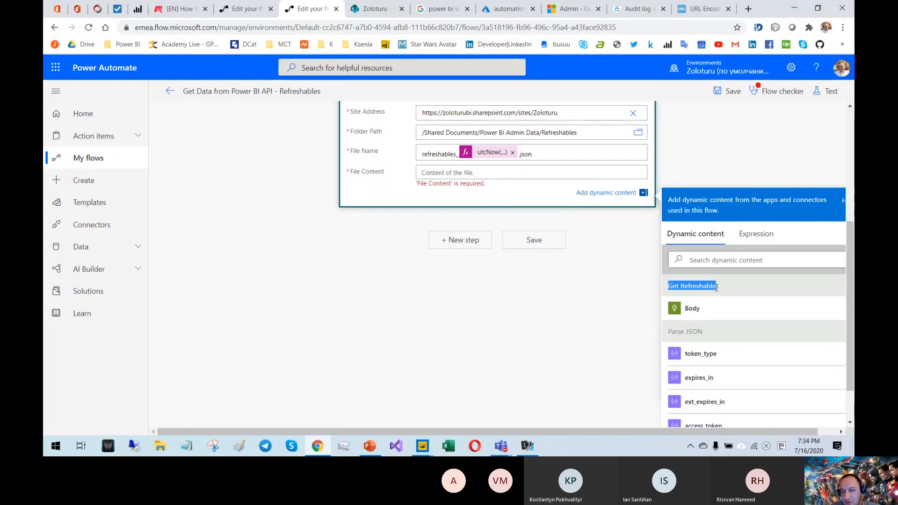
click(707, 309)
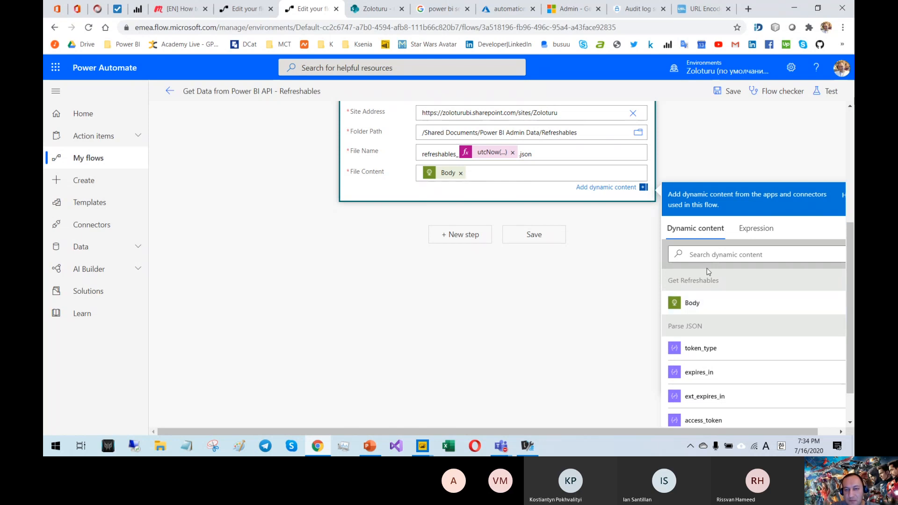
scroll(412, 211, up, 3)
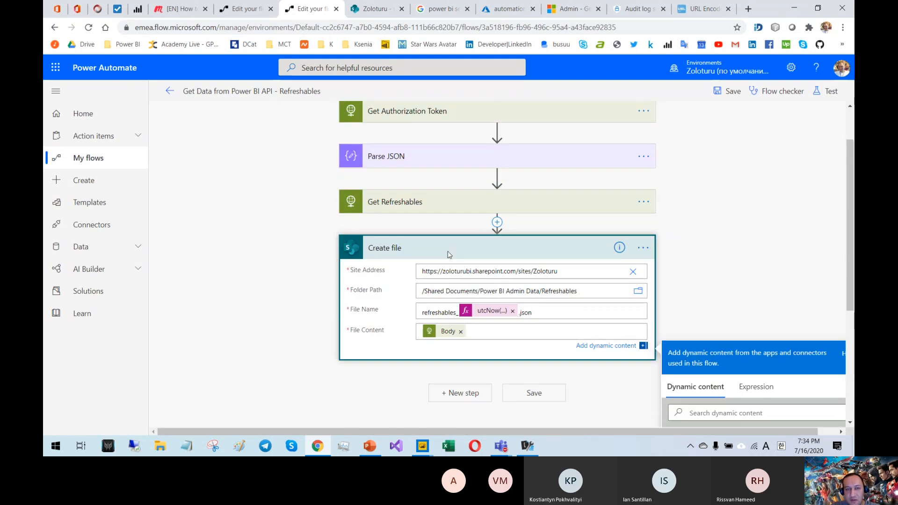
click(532, 394)
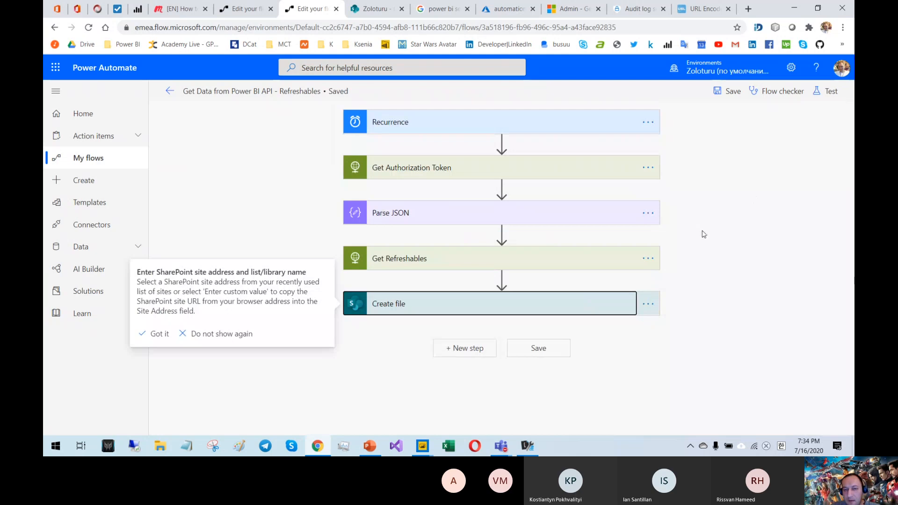
Save the flow, then run a manual-trigger test of the Refreshables flow.
click(554, 348)
click(834, 91)
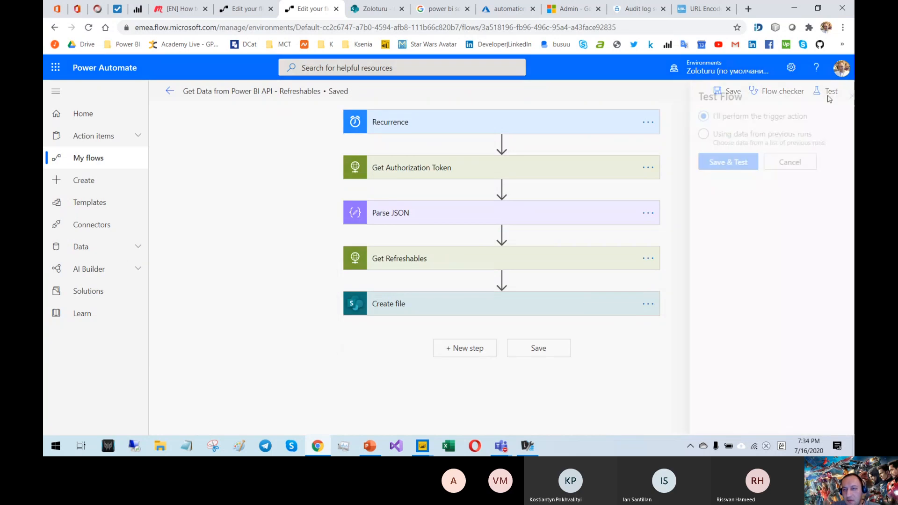
click(708, 162)
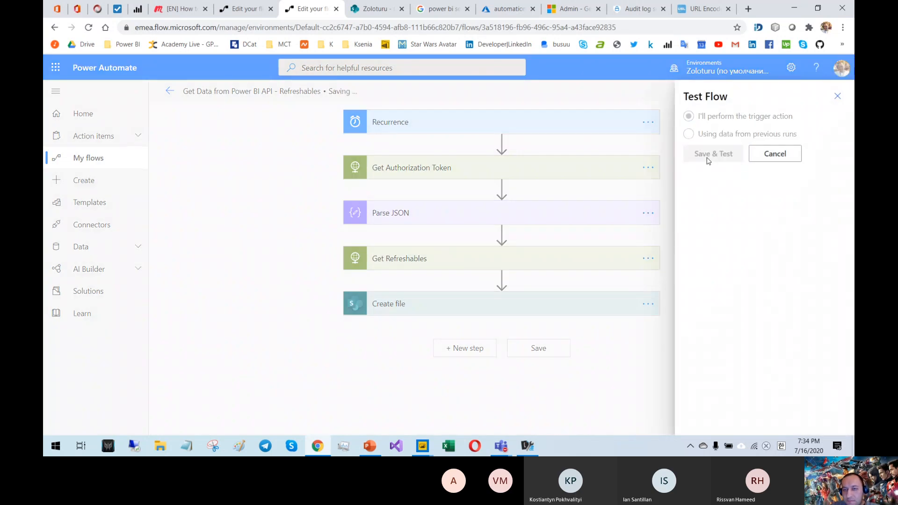
click(708, 417)
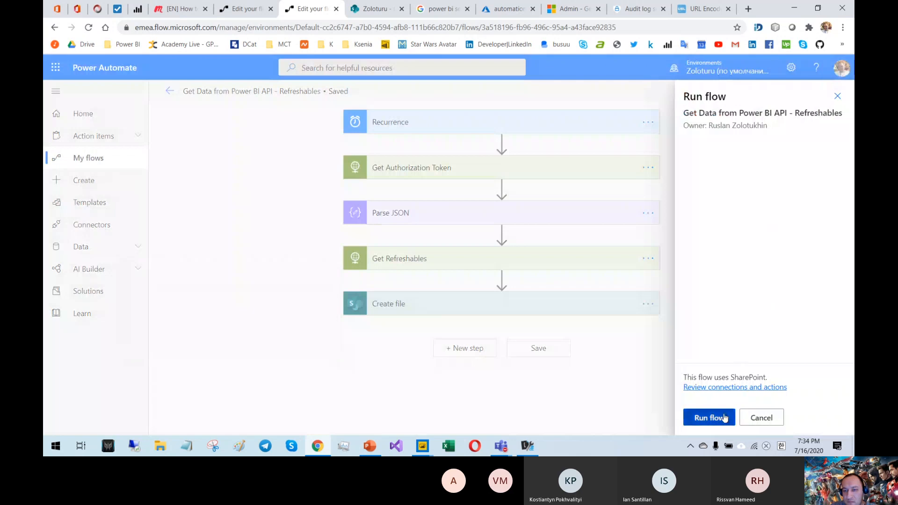
click(704, 417)
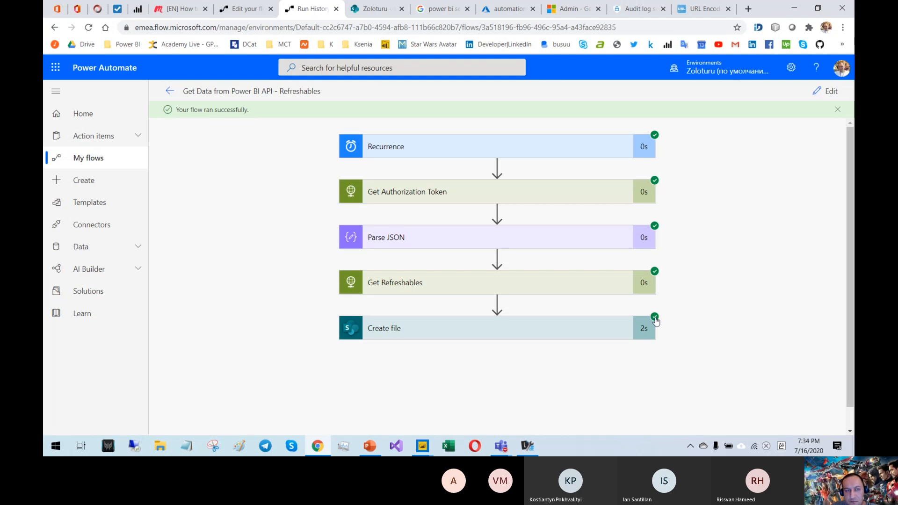
Check SharePoint's Refreshables folder for refreshables_20200715.json, then return to the flow's run results.
click(372, 8)
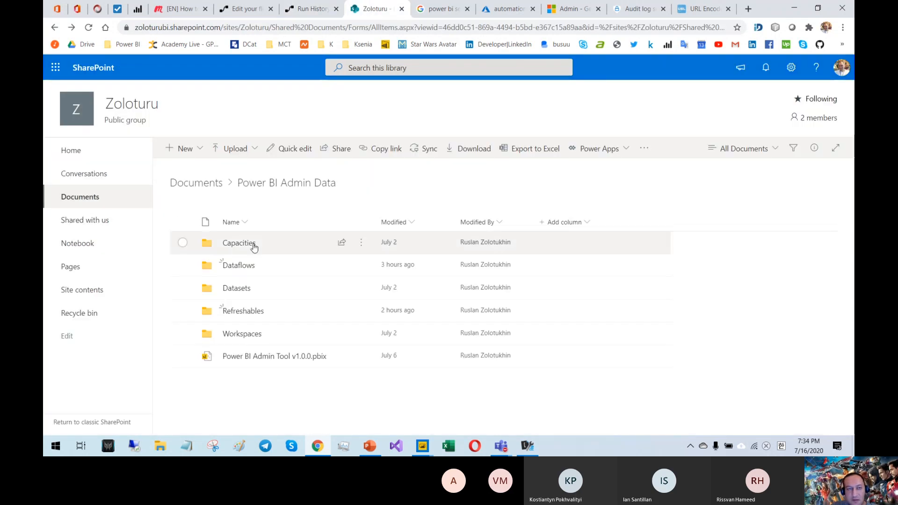
click(247, 311)
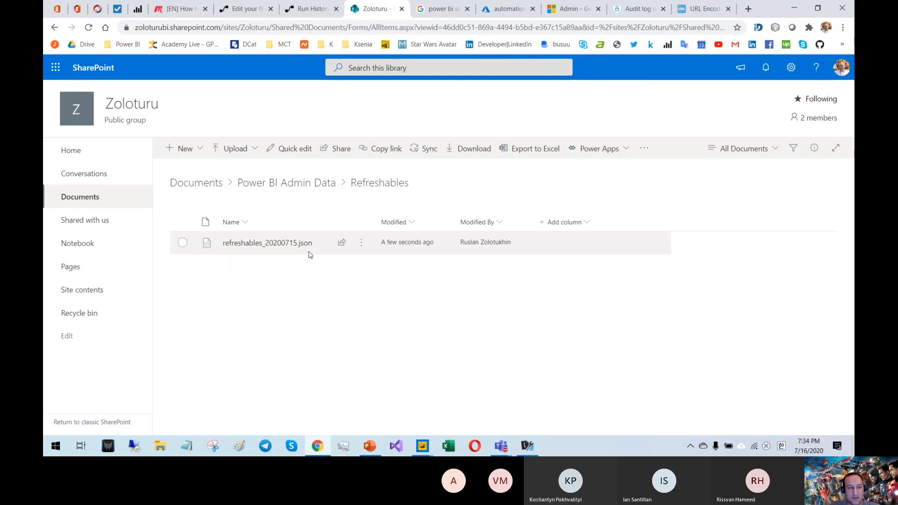
mouse_move(259, 237)
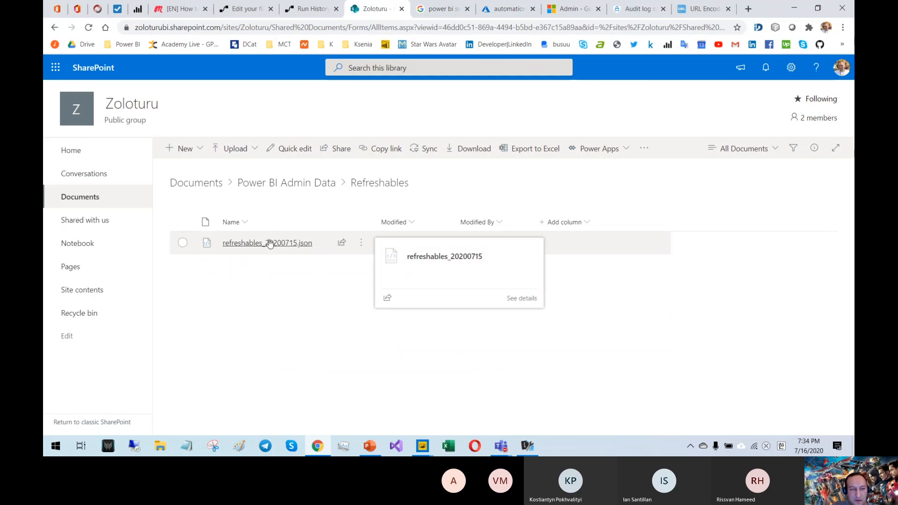
click(312, 184)
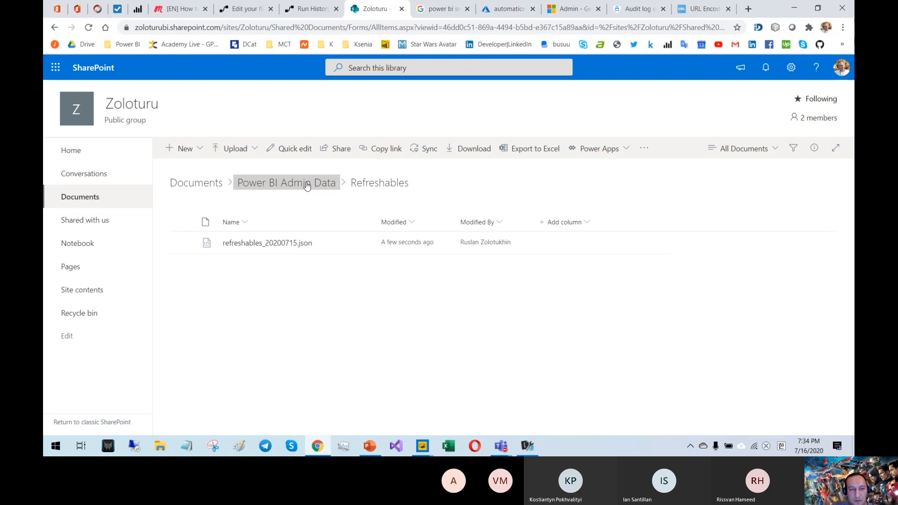
click(311, 10)
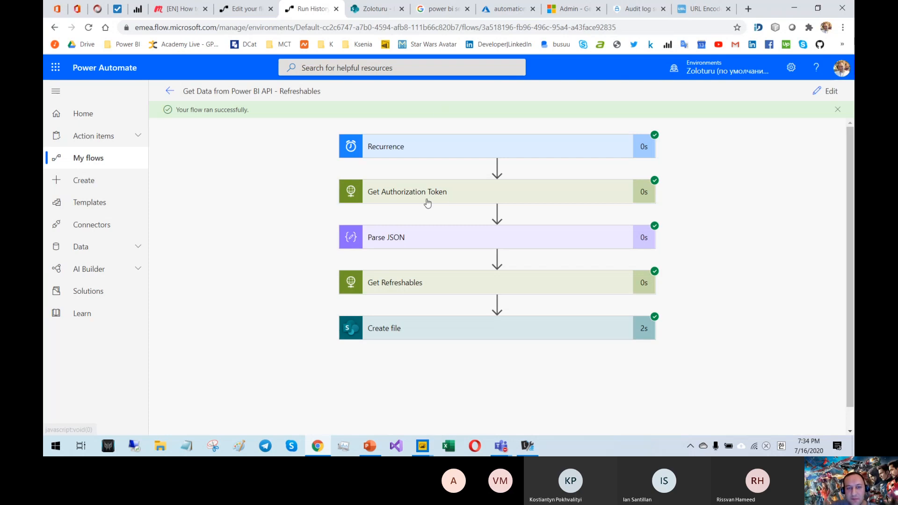
Inspect the Get Authorization Token and Get Refreshables run details, then expand Create file's output.
click(428, 203)
scroll(390, 222, down, 3)
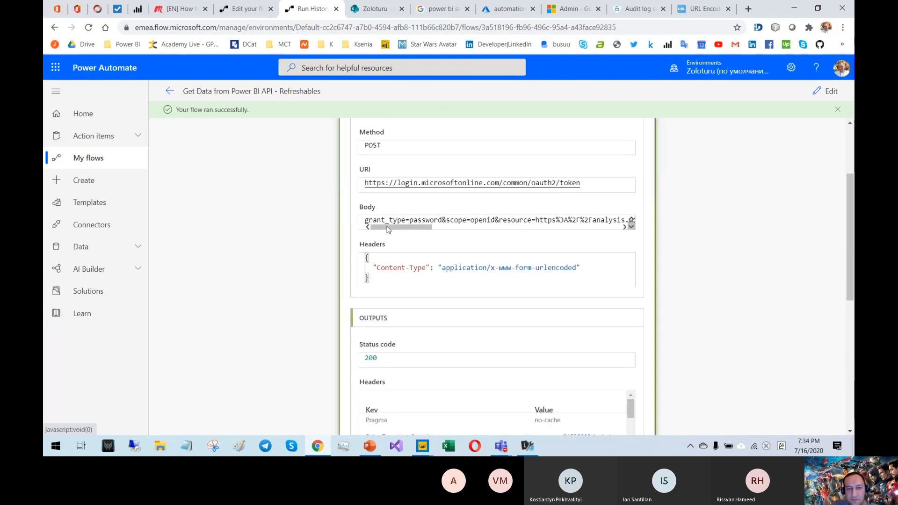
scroll(424, 248, up, 3)
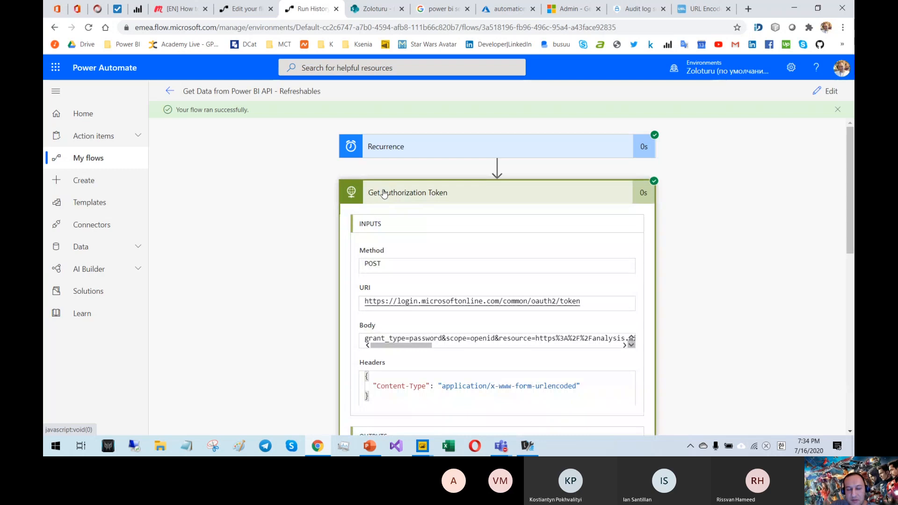
click(429, 200)
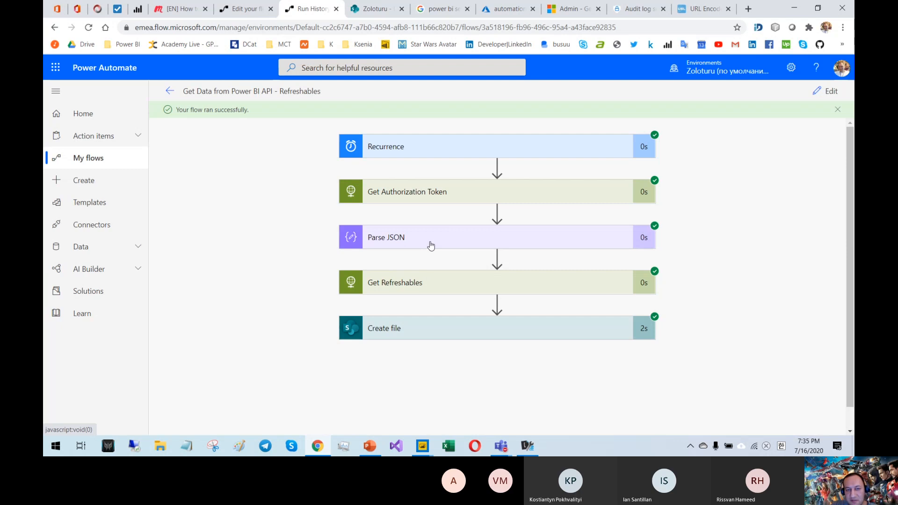
click(414, 284)
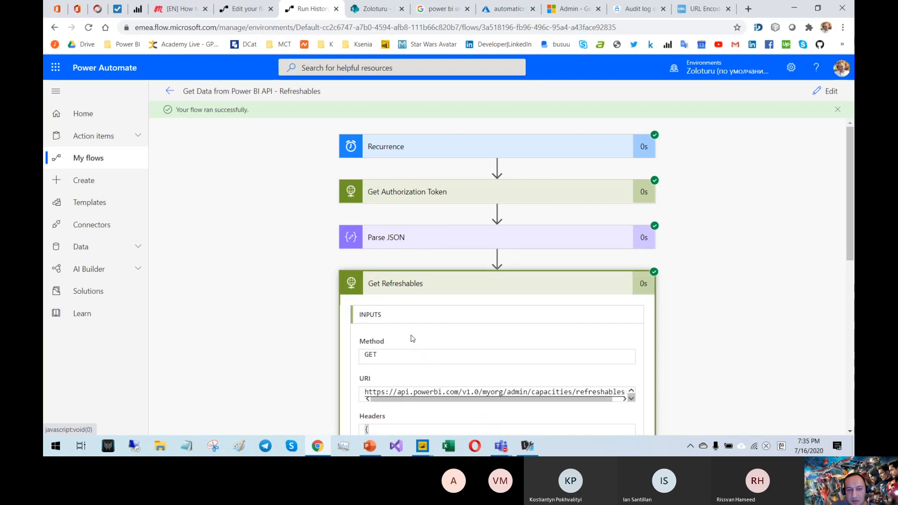
click(430, 234)
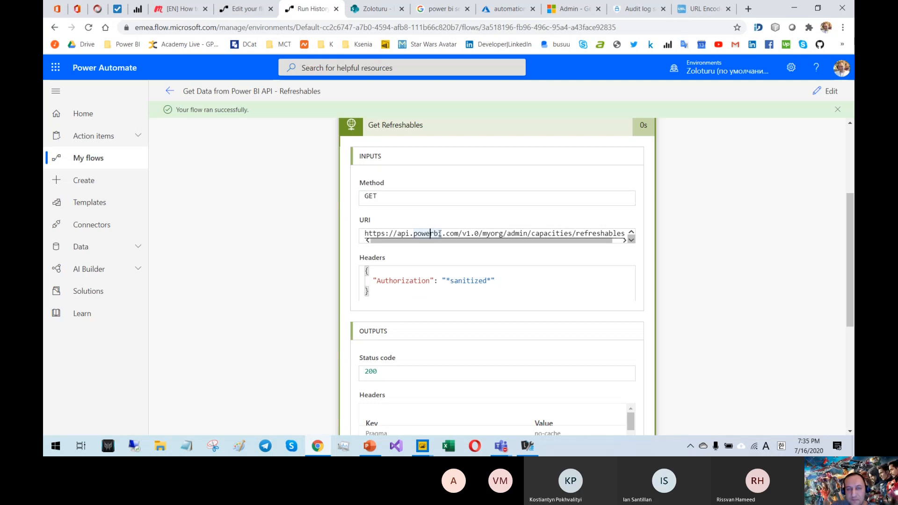
scroll(505, 203, up, 2)
scroll(441, 293, down, 8)
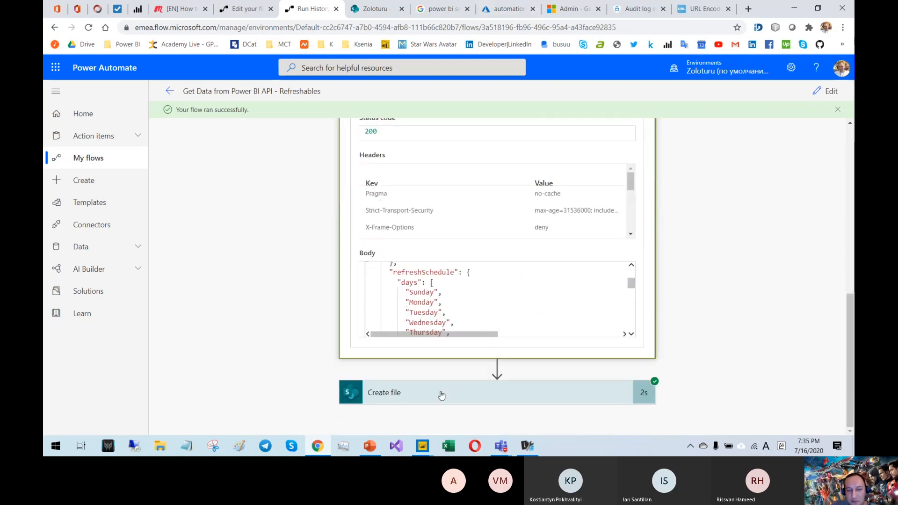
click(440, 392)
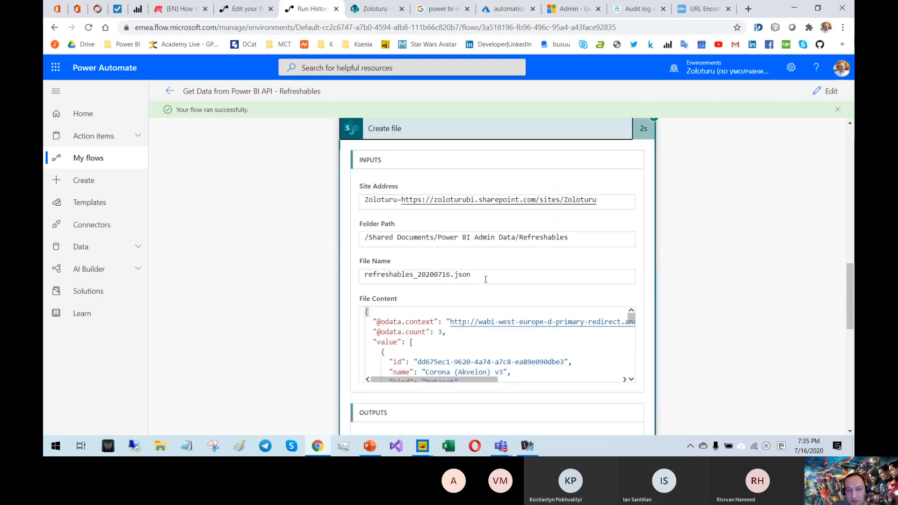
Back in the Power BI REST API docs, review the Get Refreshables sample request.
click(568, 8)
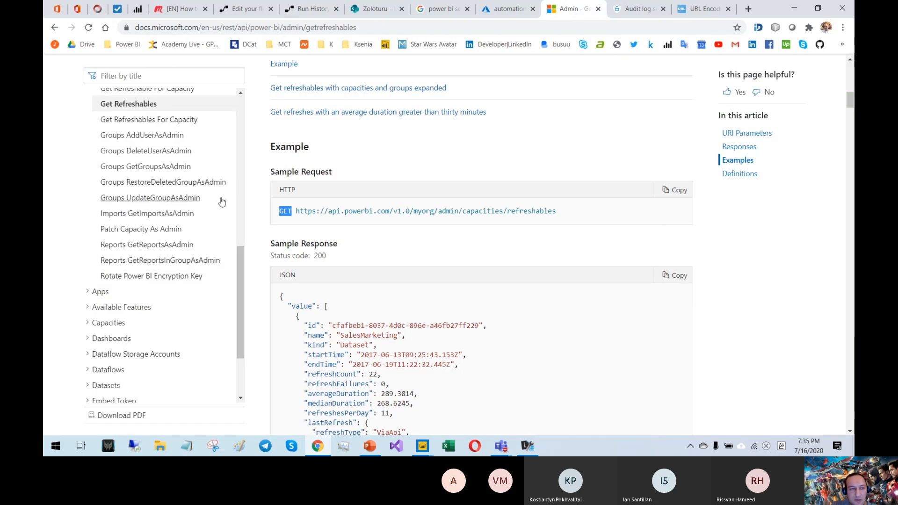
scroll(187, 203, up, 4)
scroll(184, 206, up, 1)
scroll(185, 244, down, 4)
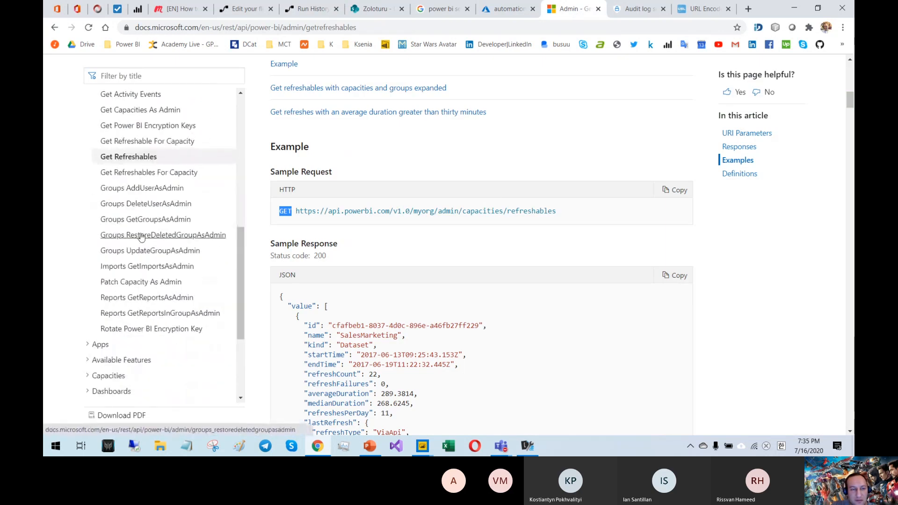
scroll(181, 235, up, 4)
scroll(155, 201, up, 4)
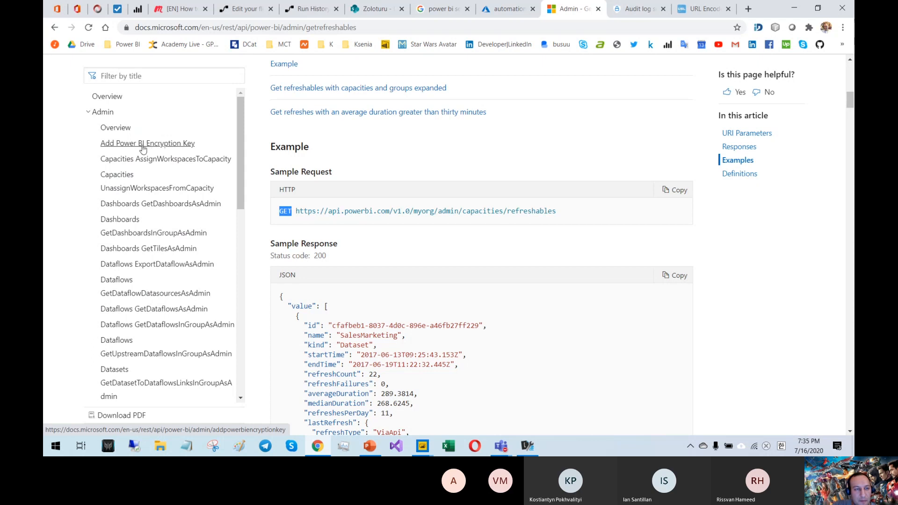
scroll(176, 298, down, 3)
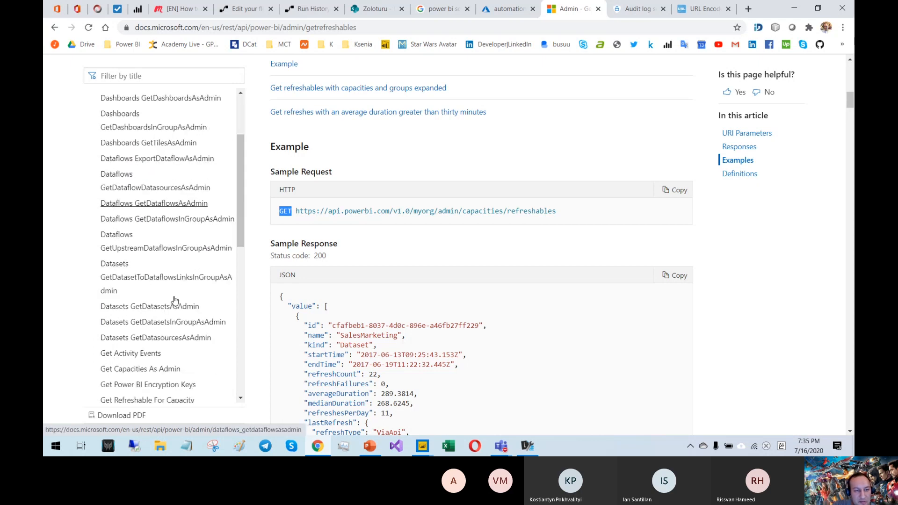
scroll(163, 277, down, 1)
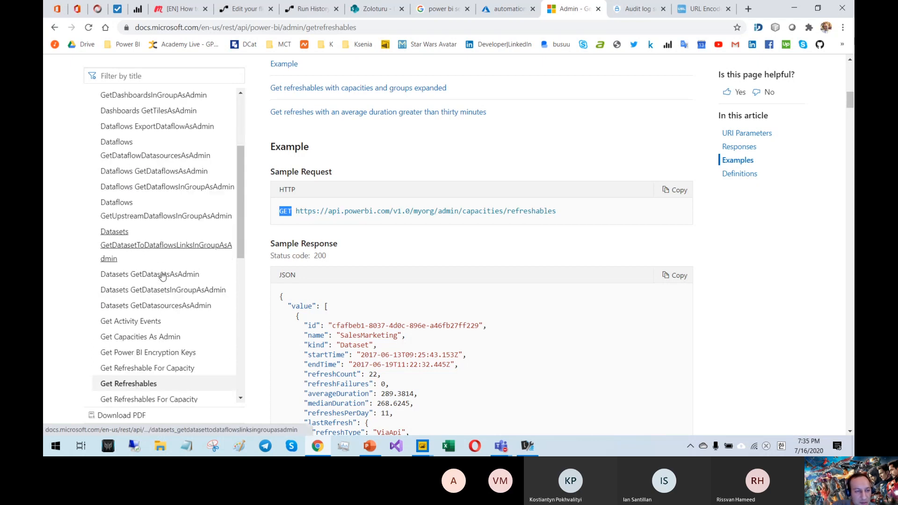
scroll(163, 277, down, 1)
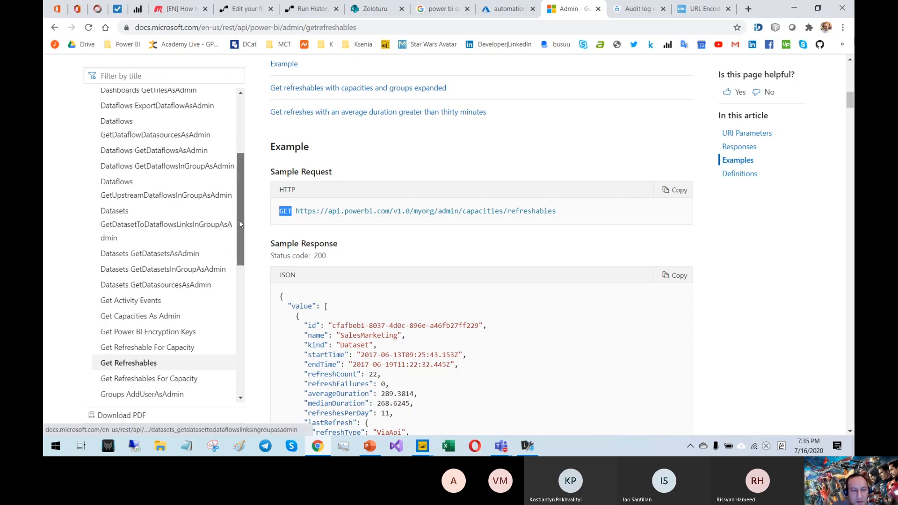
drag(239, 220, 241, 345)
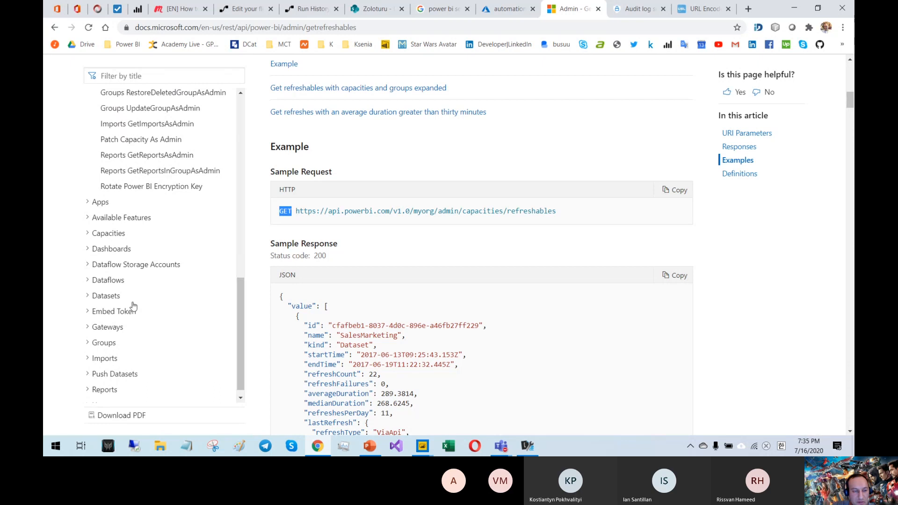
drag(240, 314, 196, 128)
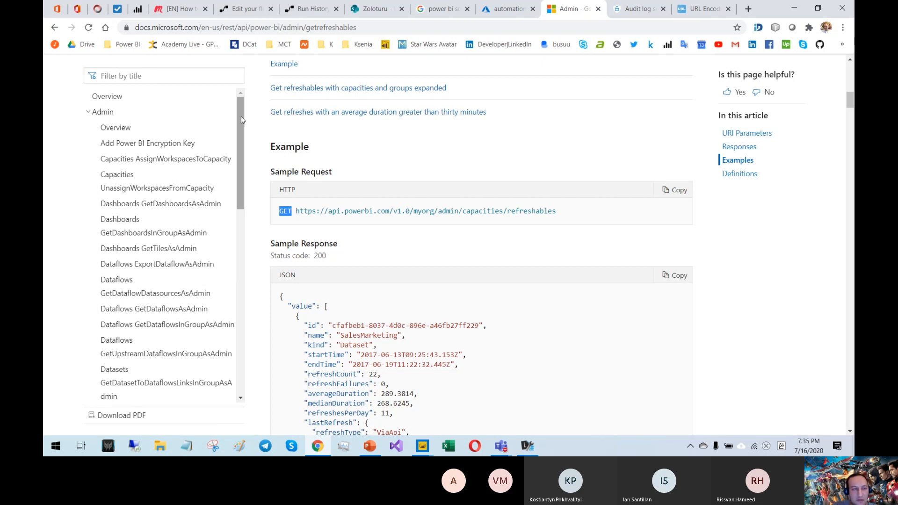
click(369, 149)
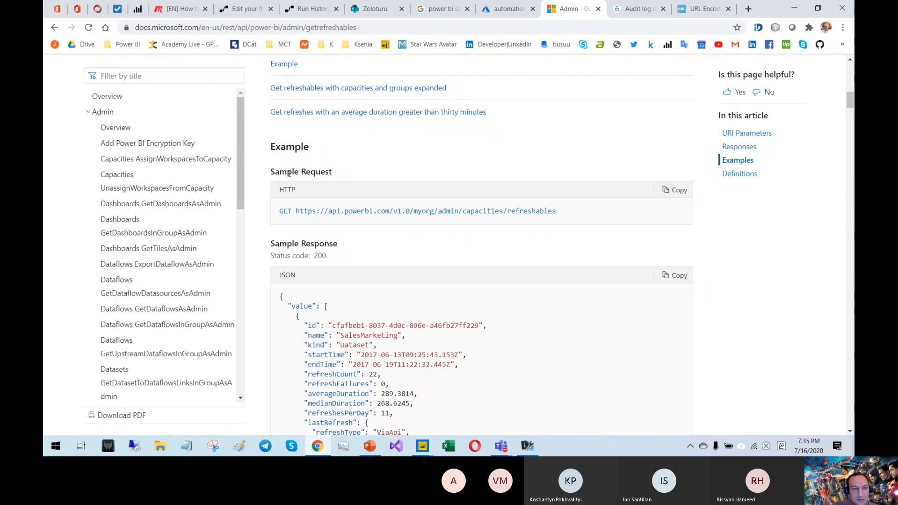
drag(239, 133, 218, 294)
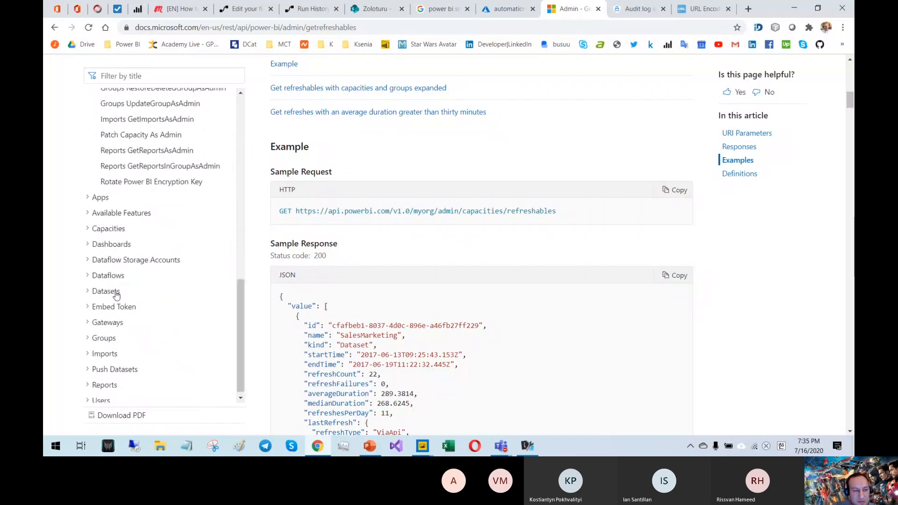
Browse the Dashboards reference pages: Get Dashboards, Get Dashboard, and Get Dashboard In Group's {groupId} URL.
click(112, 244)
scroll(107, 262, down, 1)
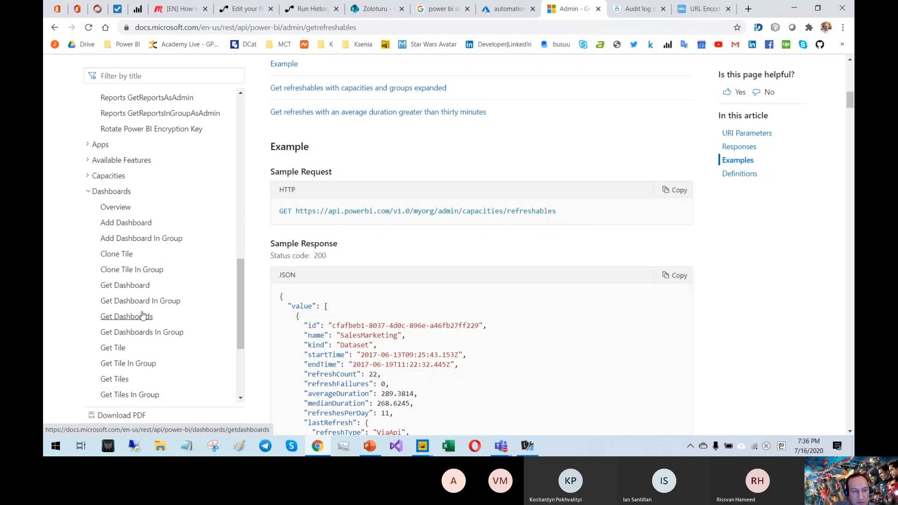
scroll(145, 289, down, 1)
click(147, 266)
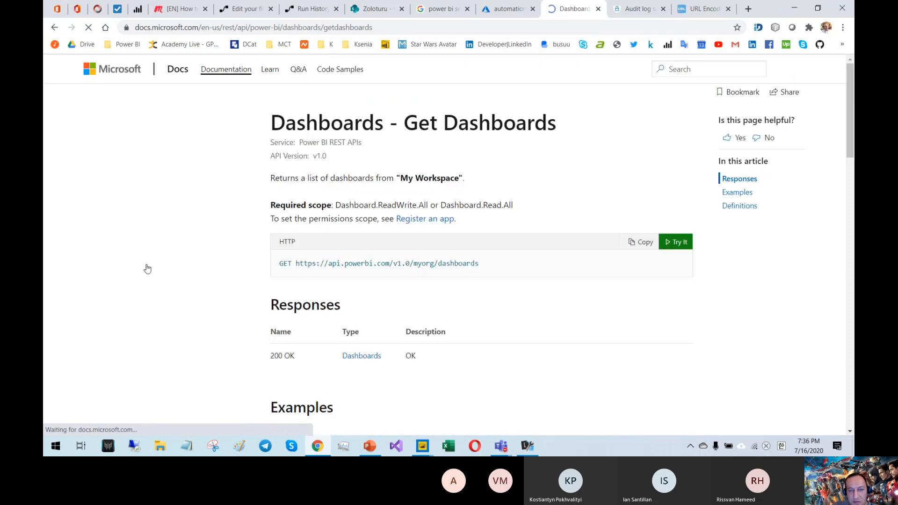
scroll(431, 300, down, 5)
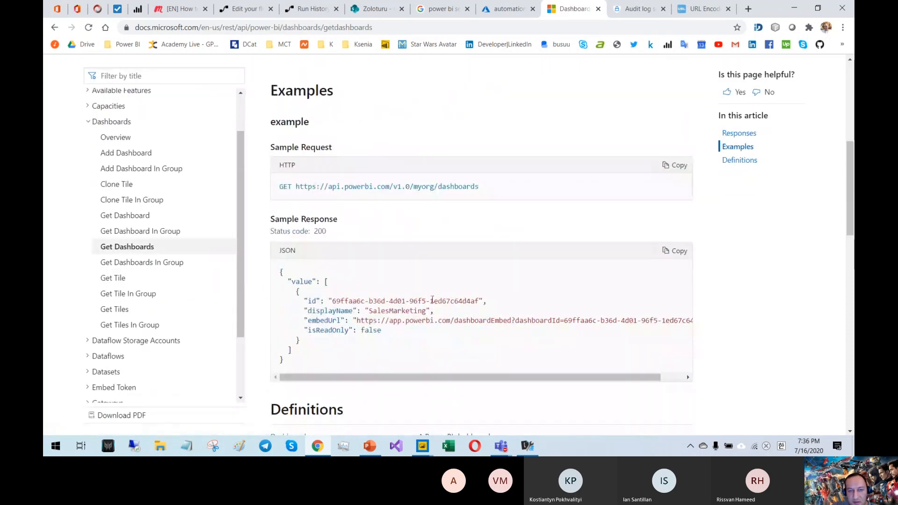
scroll(429, 305, up, 5)
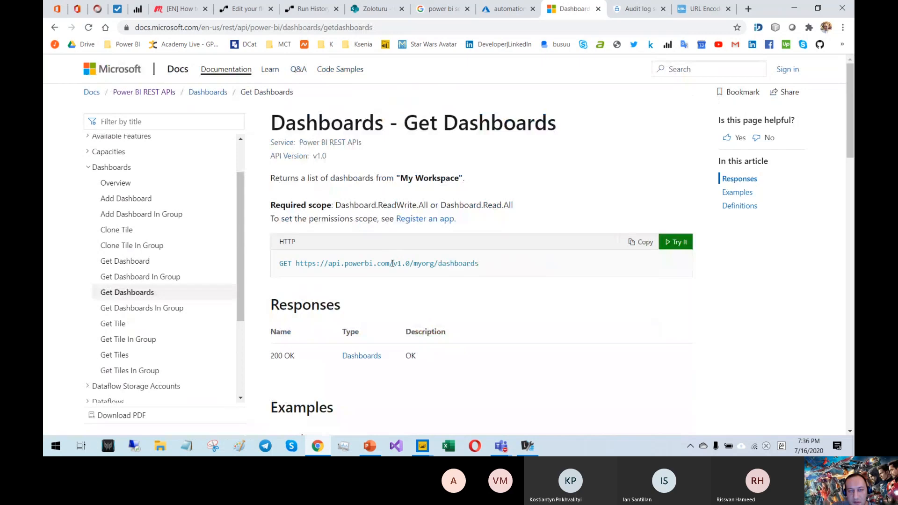
scroll(394, 267, down, 10)
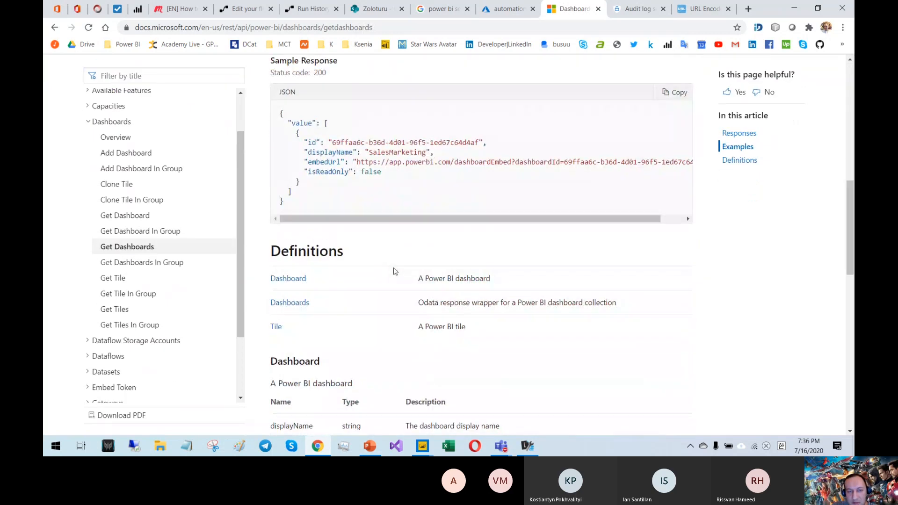
scroll(394, 269, up, 8)
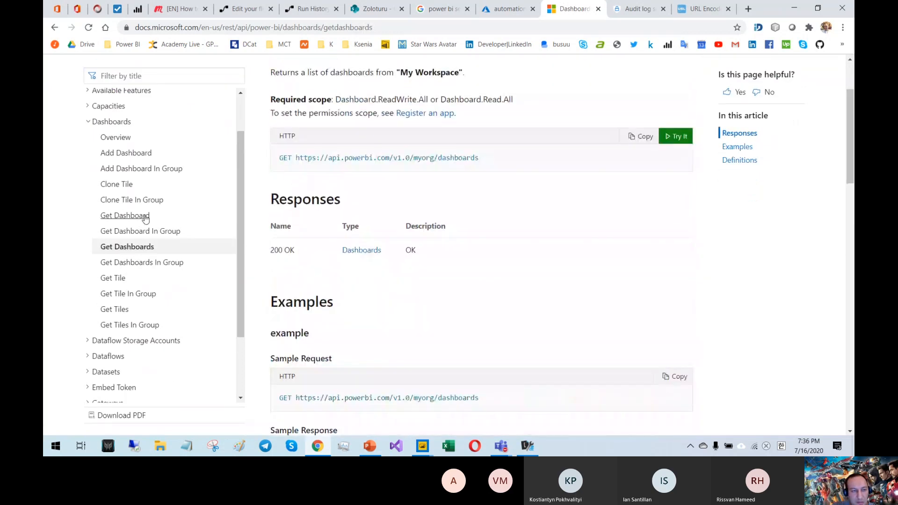
click(144, 218)
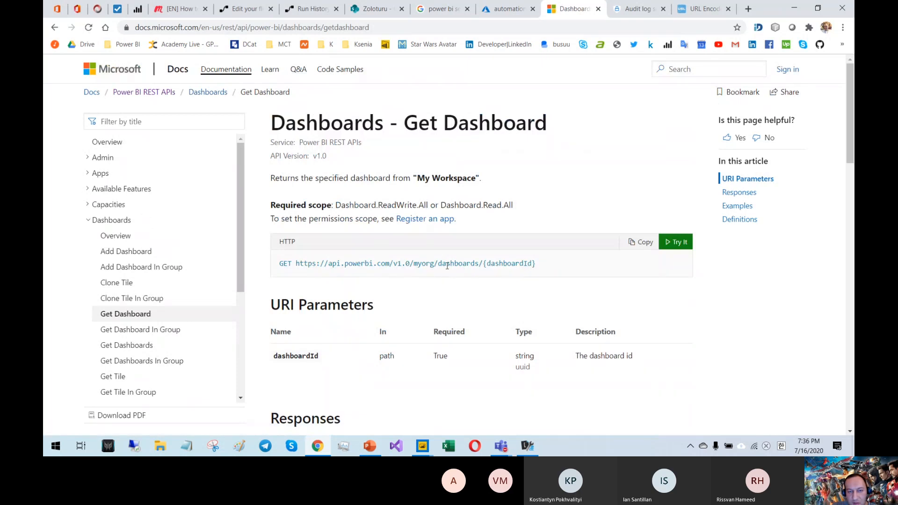
scroll(425, 301, down, 4)
click(170, 282)
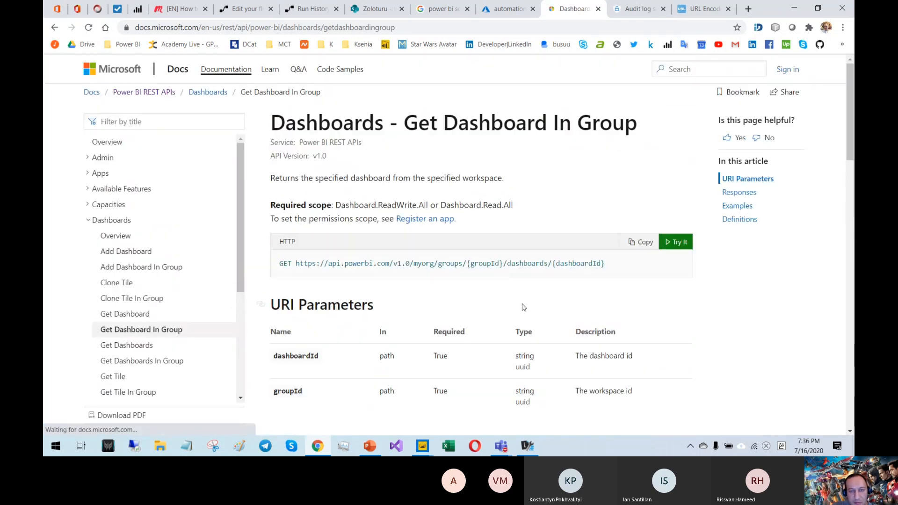
drag(464, 267, 507, 262)
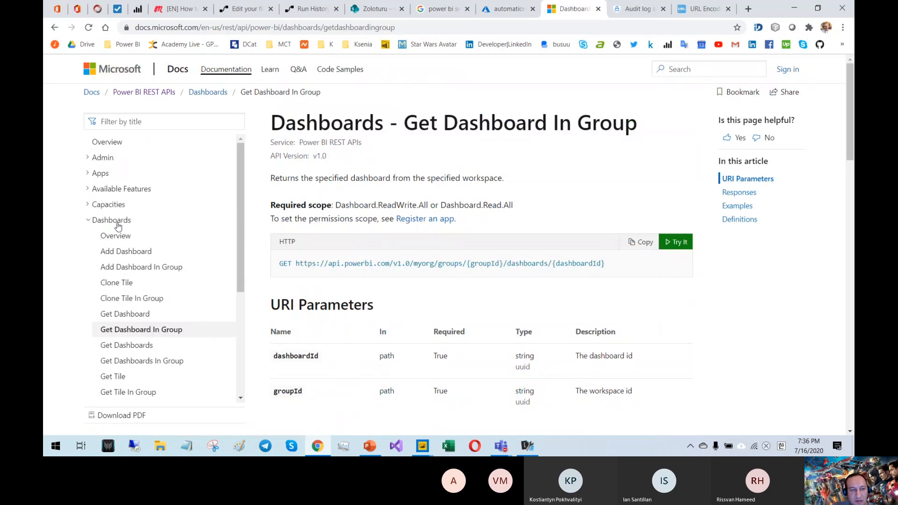
click(118, 222)
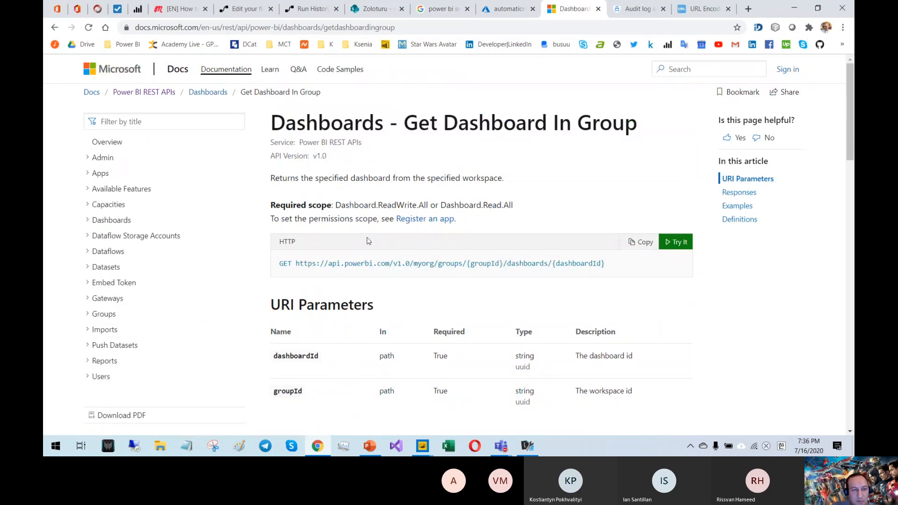
Expand the Admin operations in the API reference and scroll through them.
click(103, 158)
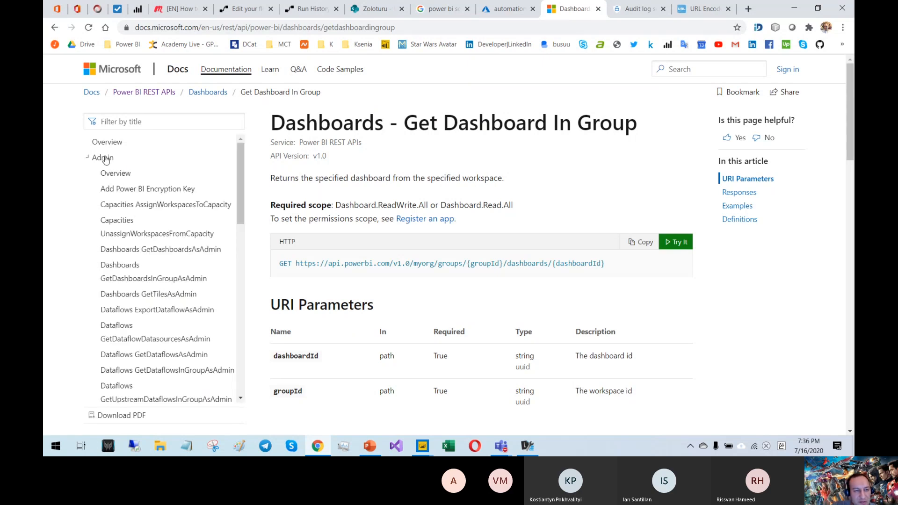
scroll(162, 299, down, 4)
scroll(163, 303, down, 1)
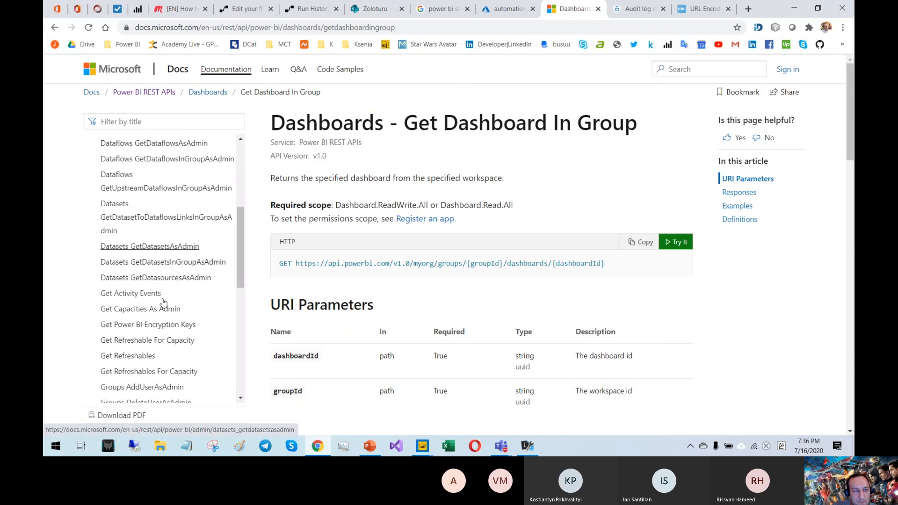
scroll(163, 303, down, 3)
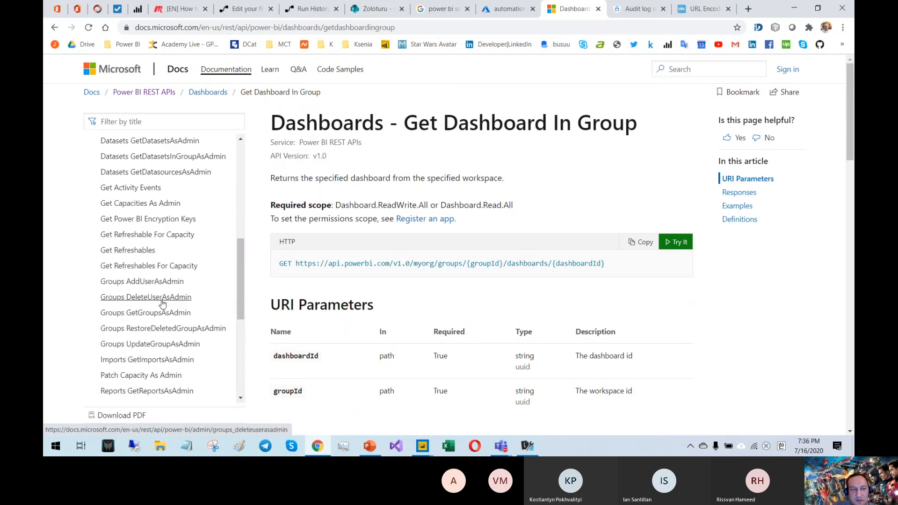
scroll(163, 303, down, 1)
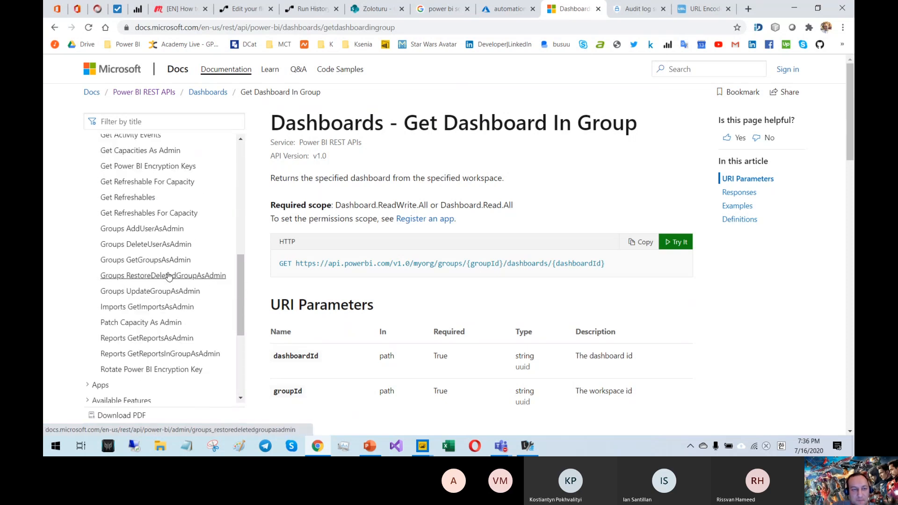
scroll(183, 282, up, 3)
scroll(182, 282, down, 1)
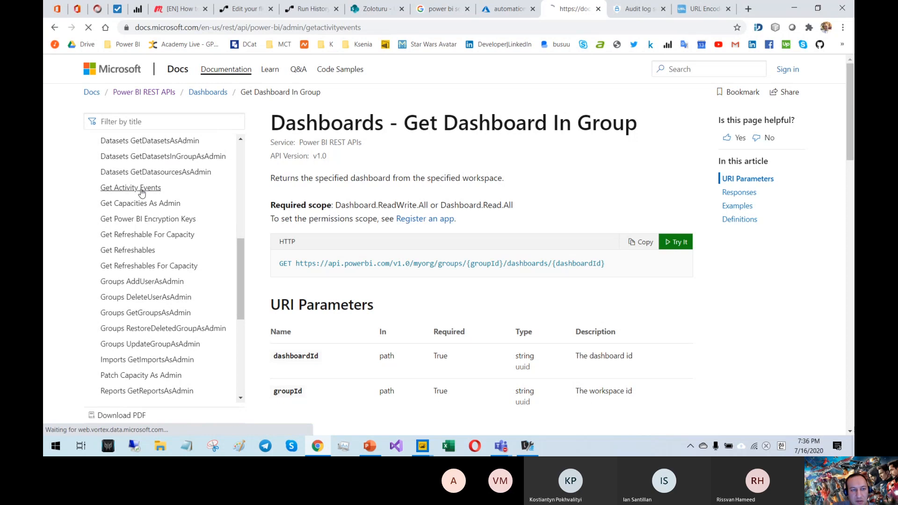
Open the Get Activity Events page and launch Try It, signed in with the Azure account.
click(135, 188)
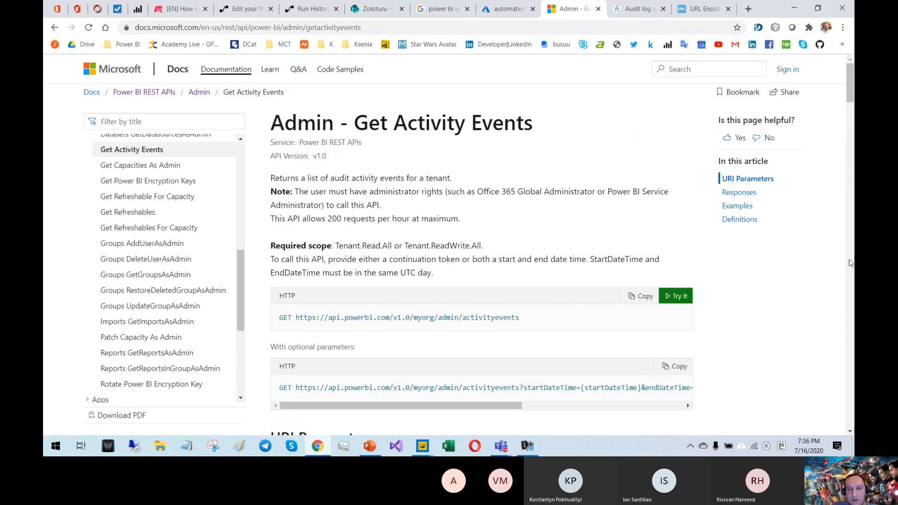
scroll(850, 98, down, 2)
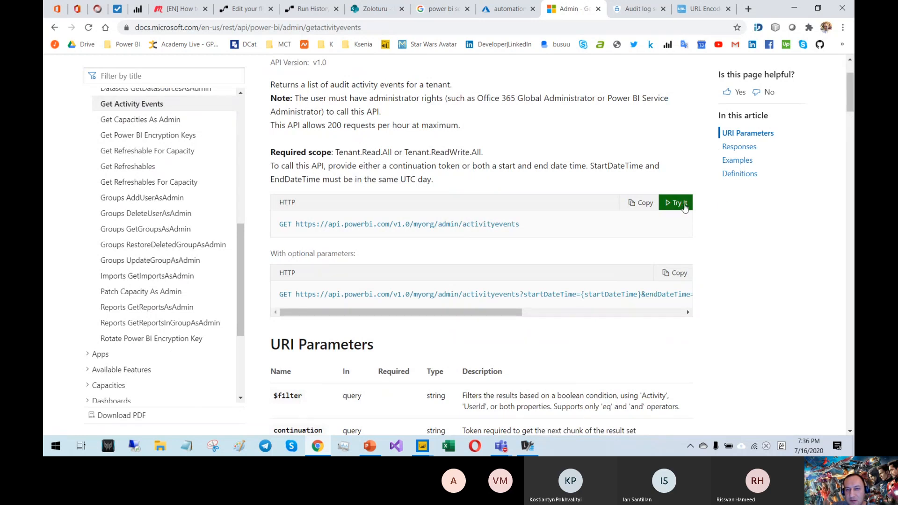
click(679, 203)
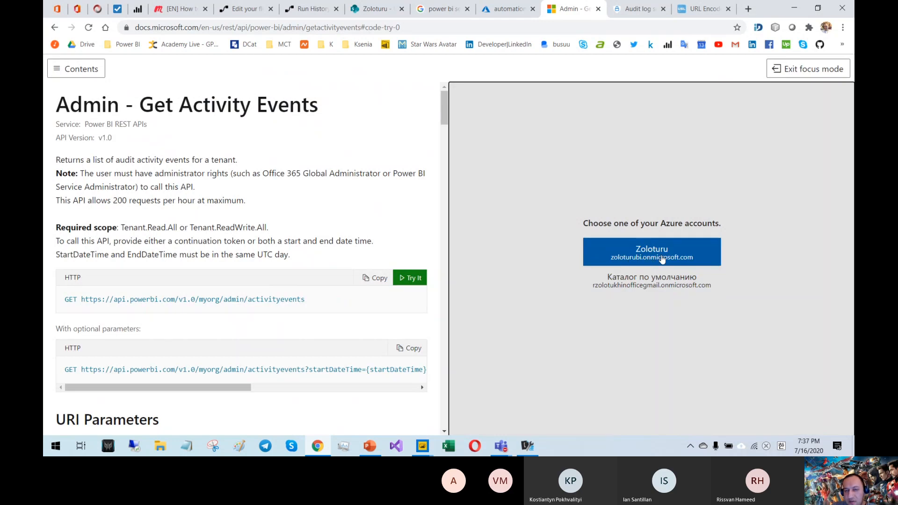
click(616, 254)
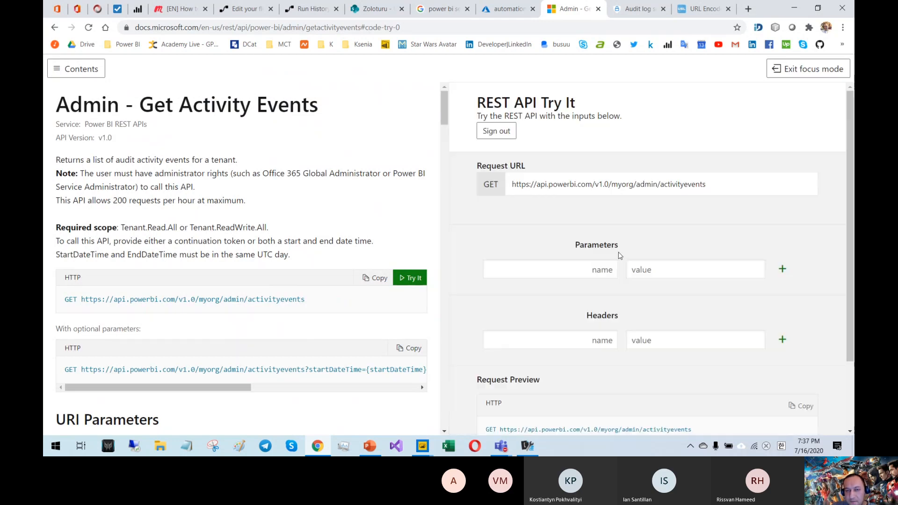
Start a request parameter entry and review the page's URI Parameters section.
click(598, 270)
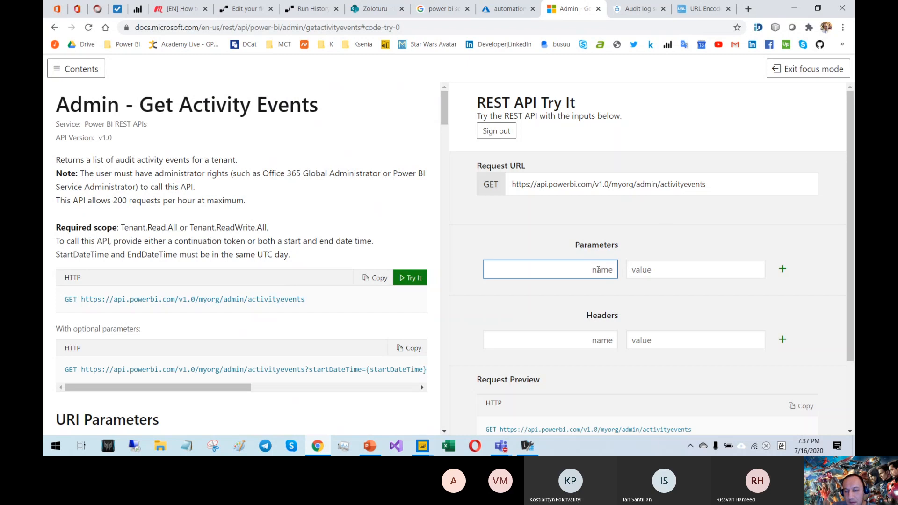
click(310, 324)
scroll(270, 273, down, 3)
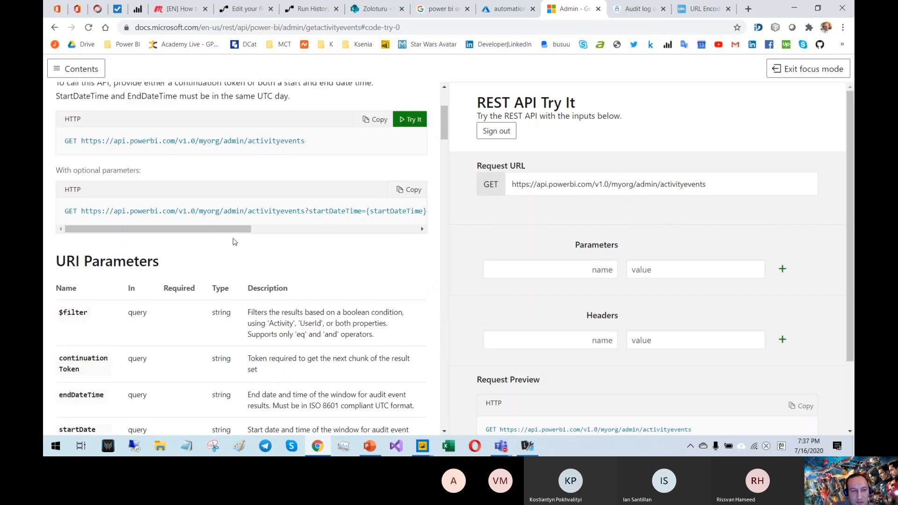
drag(232, 230, 186, 232)
scroll(262, 239, up, 2)
scroll(249, 188, up, 1)
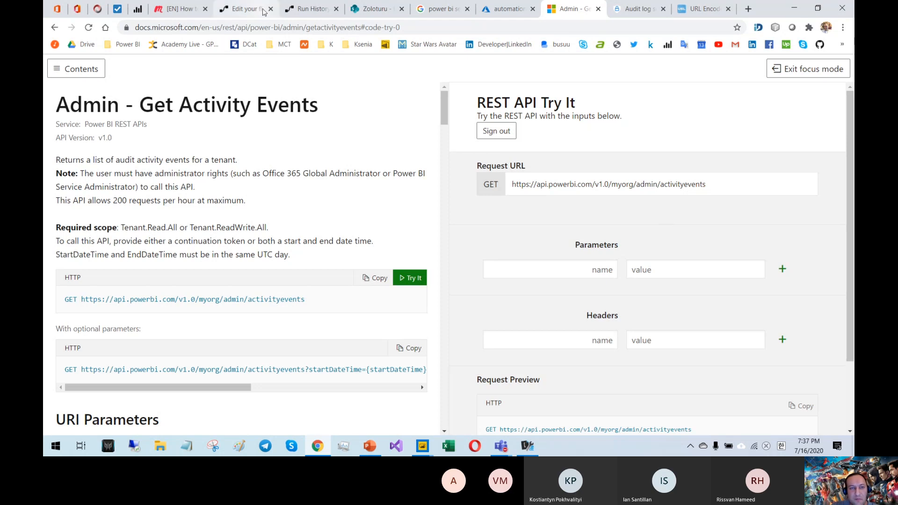
From the Demo workspace, go through Settings > Admin portal > Audit logs to the Microsoft 365 audit log search.
click(137, 9)
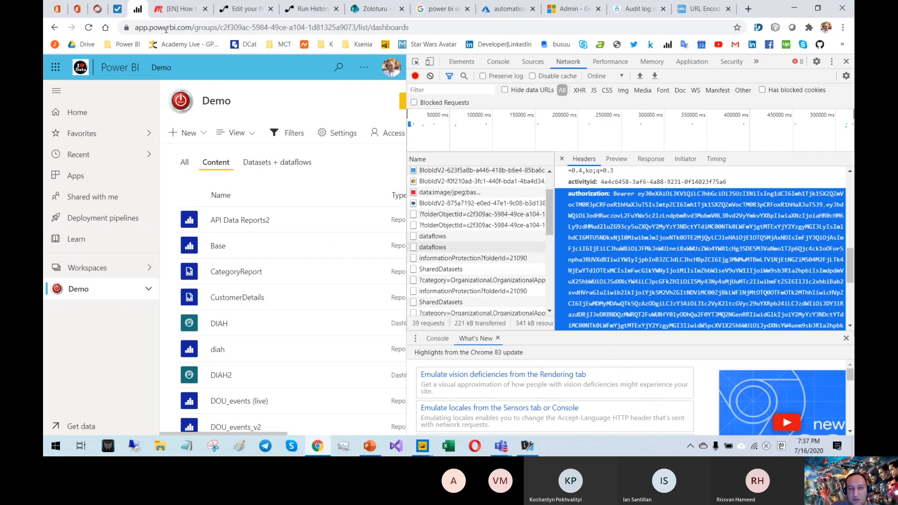
click(846, 62)
click(812, 68)
mouse_move(766, 124)
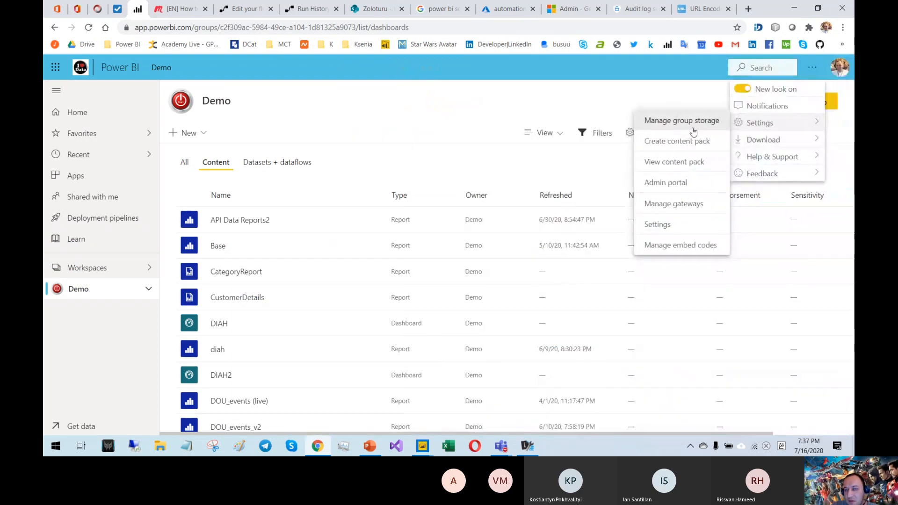
click(687, 186)
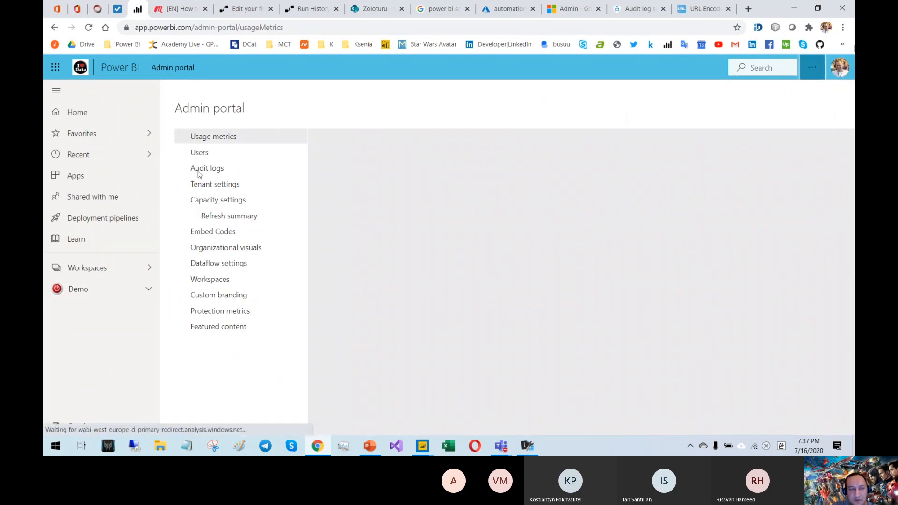
click(205, 170)
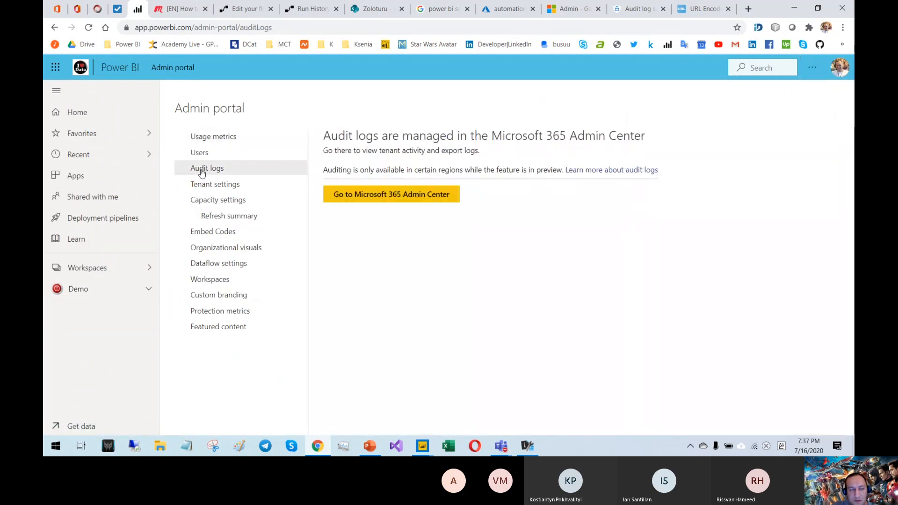
click(346, 199)
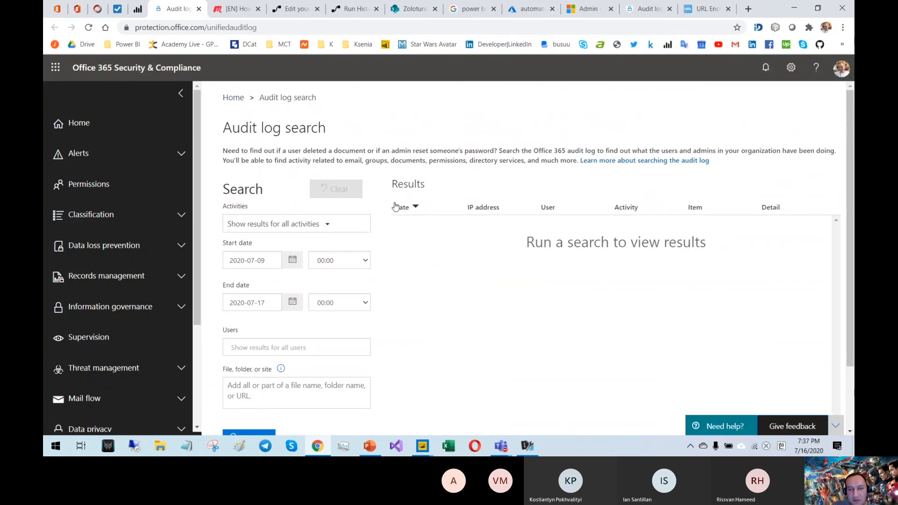
Filter the audit log activities to 'Viewed Power BI report'.
scroll(374, 262, down, 1)
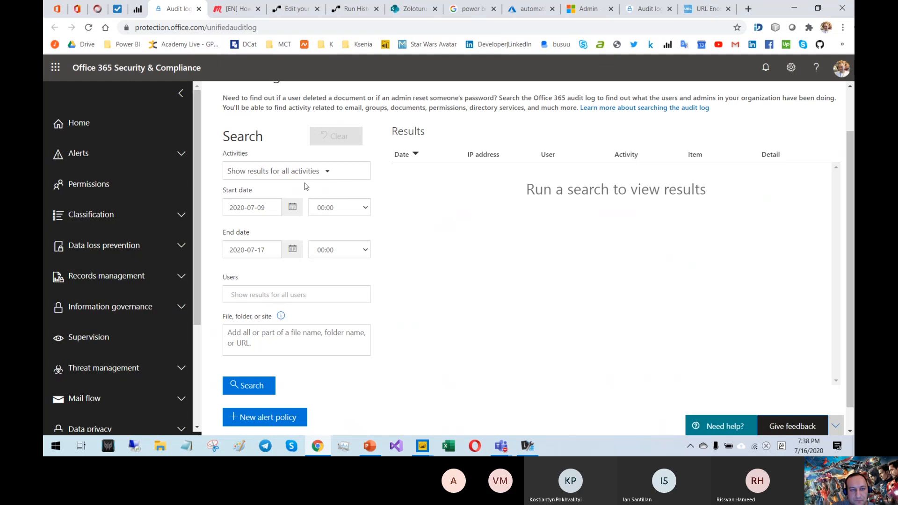
click(301, 171)
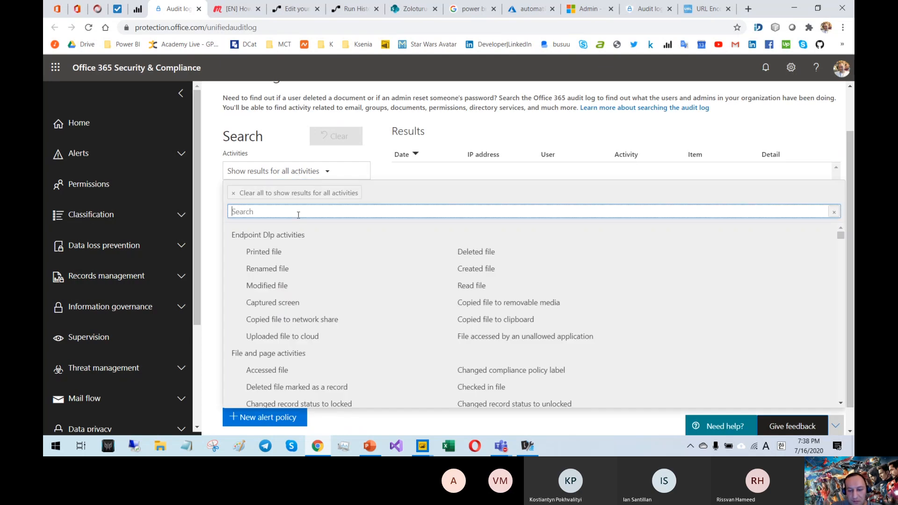
text(power bi)
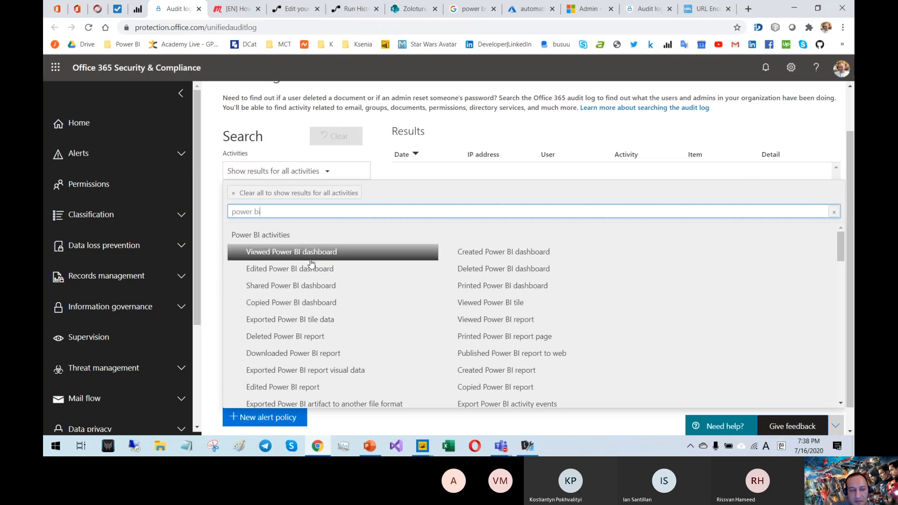
scroll(310, 259, down, 1)
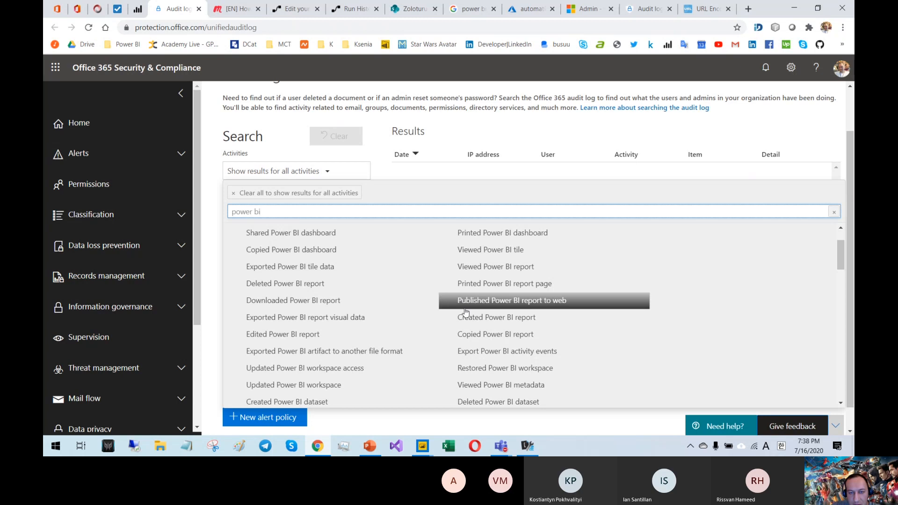
scroll(493, 317, up, 1)
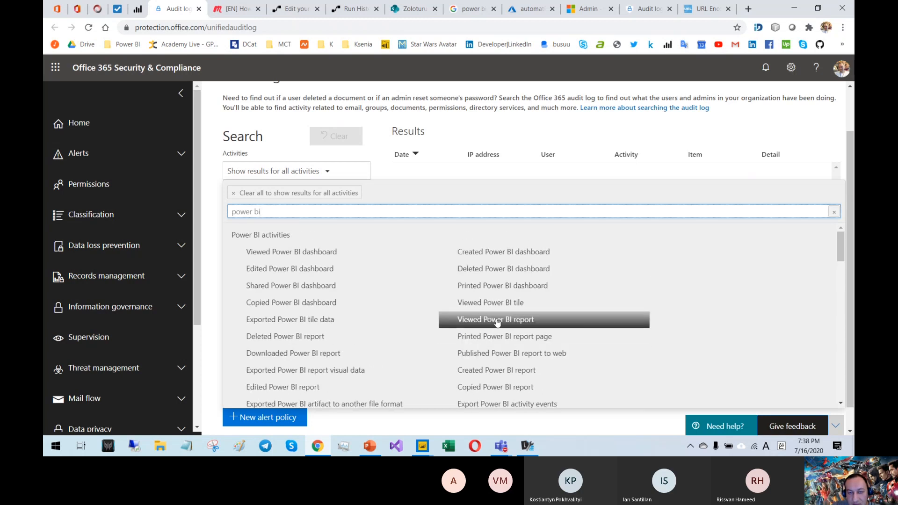
scroll(489, 323, down, 1)
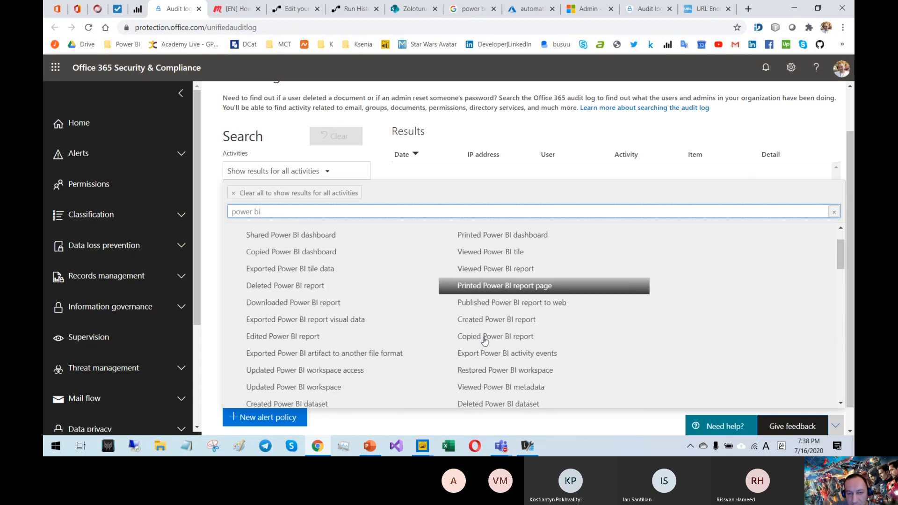
scroll(487, 341, down, 1)
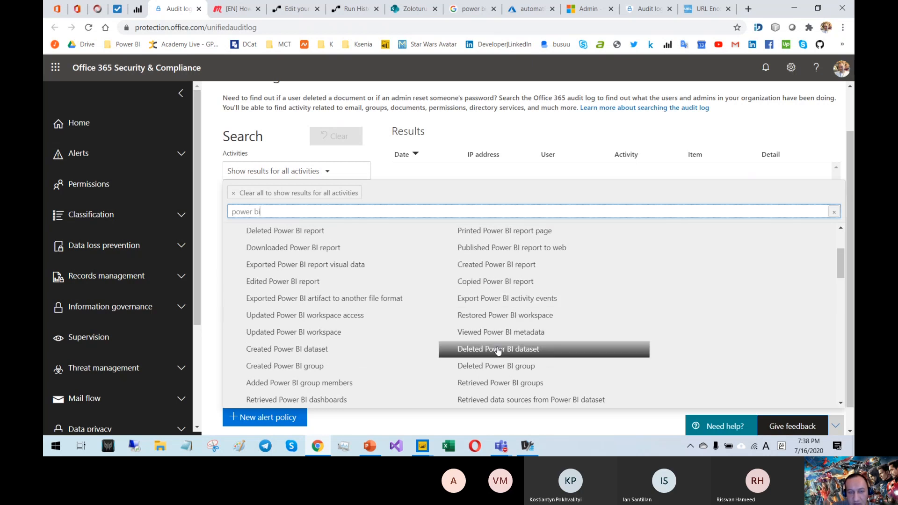
scroll(323, 346, down, 1)
scroll(323, 346, down, 2)
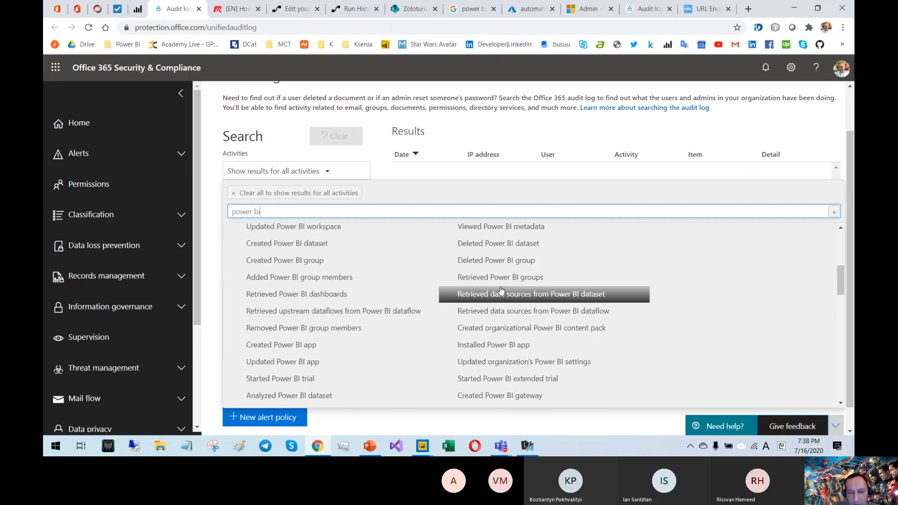
scroll(322, 335, down, 2)
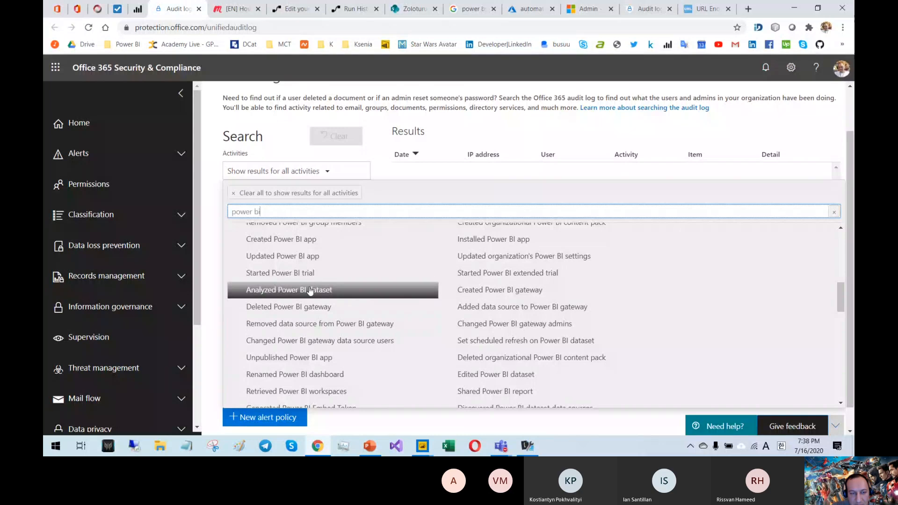
scroll(383, 304, down, 1)
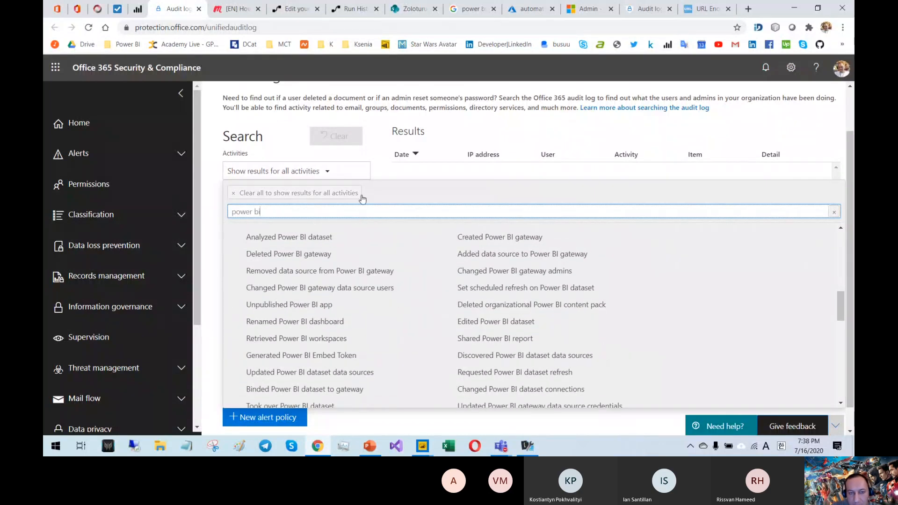
scroll(421, 292, up, 4)
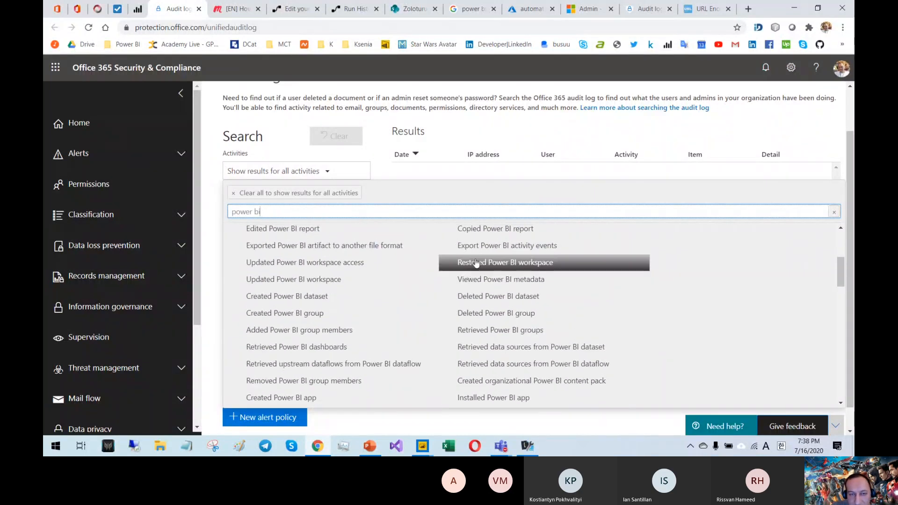
scroll(499, 288, up, 1)
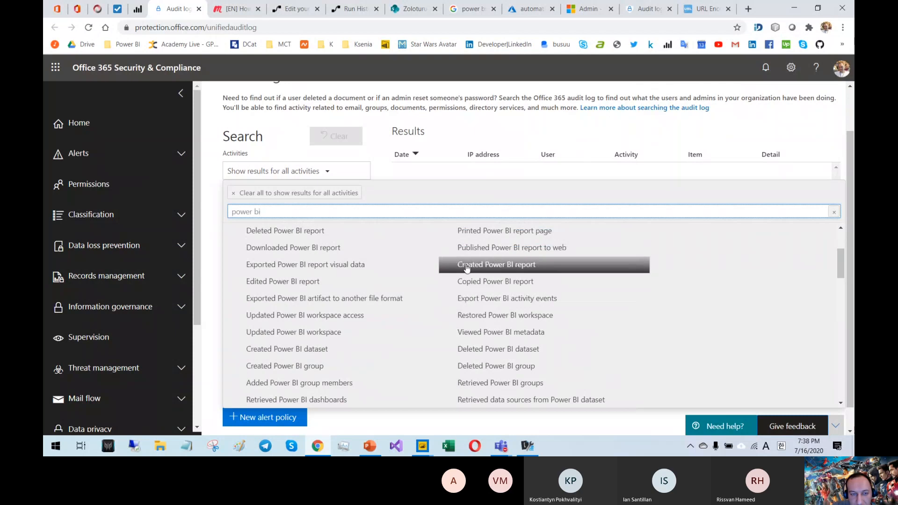
scroll(511, 346, down, 1)
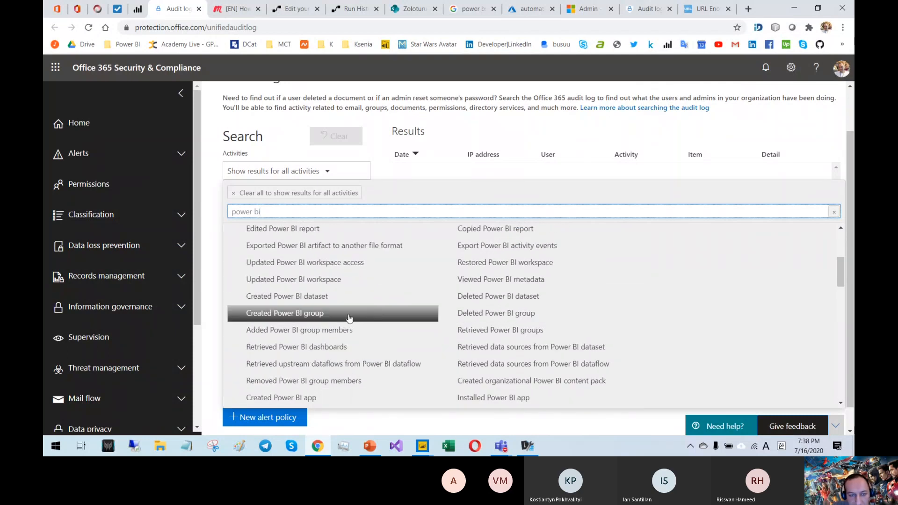
scroll(349, 325, down, 3)
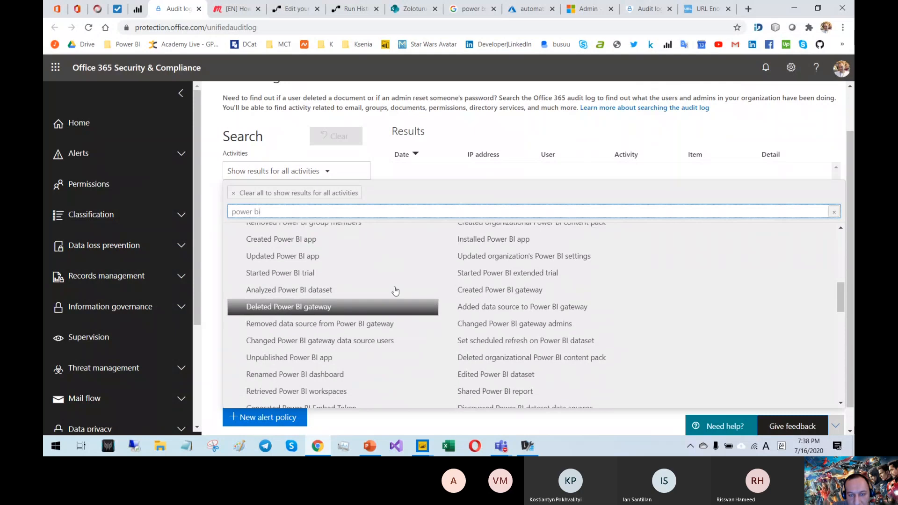
text(view)
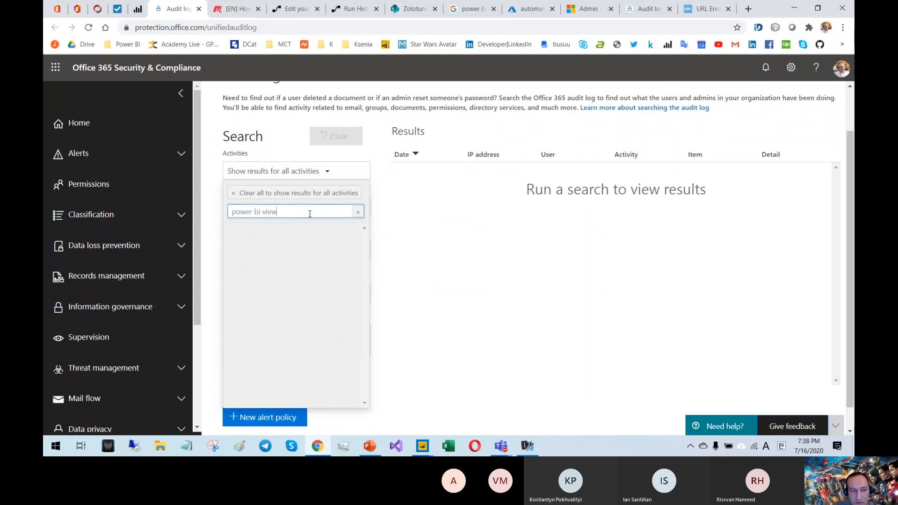
key(BackSpace)
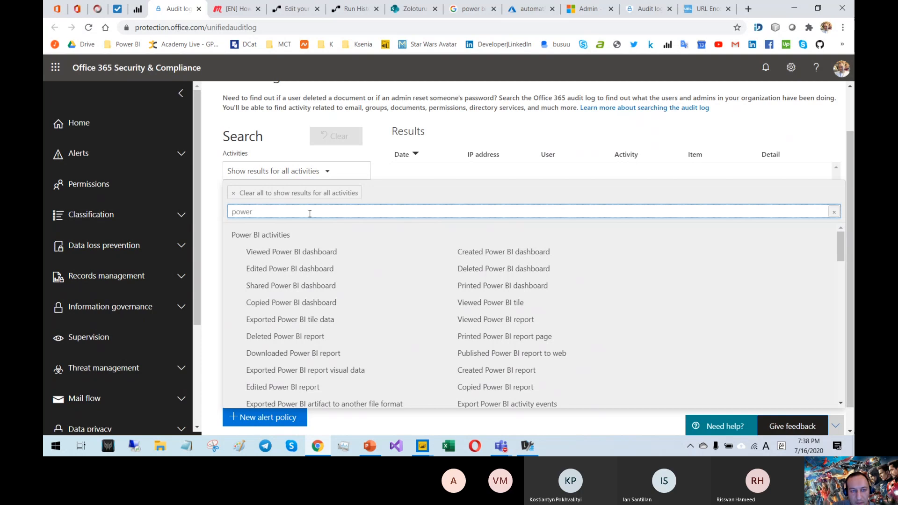
key(BackSpace)
key(BackSpace)
key(BackSpace)
key(BackSpace)
key(BackSpace)
text(view)
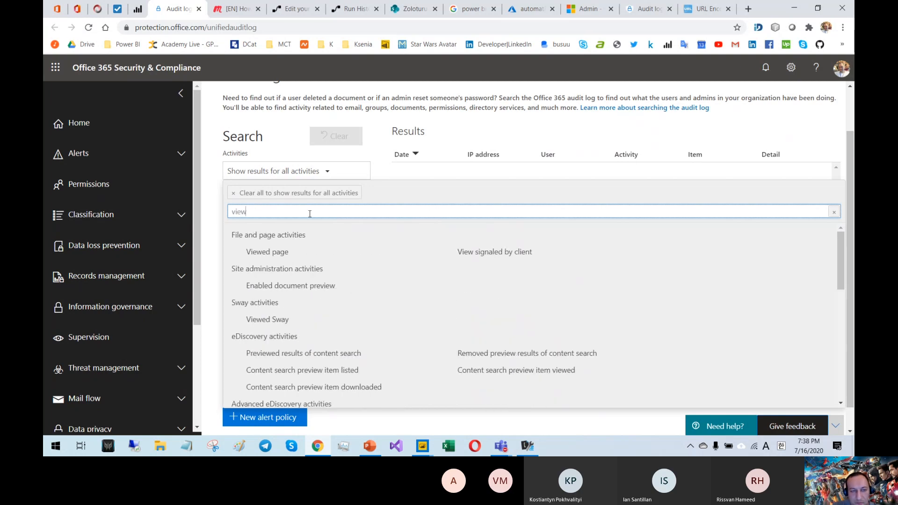
text(ed)
scroll(311, 301, down, 3)
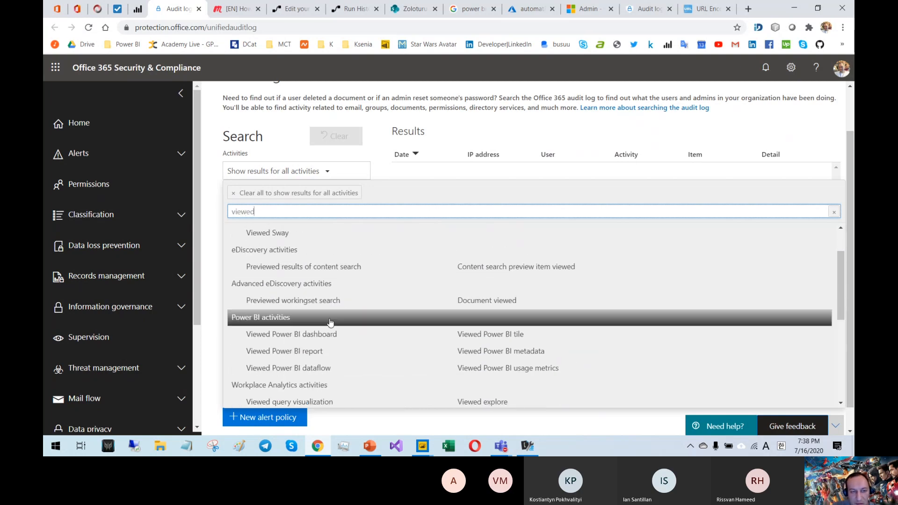
scroll(313, 286, up, 1)
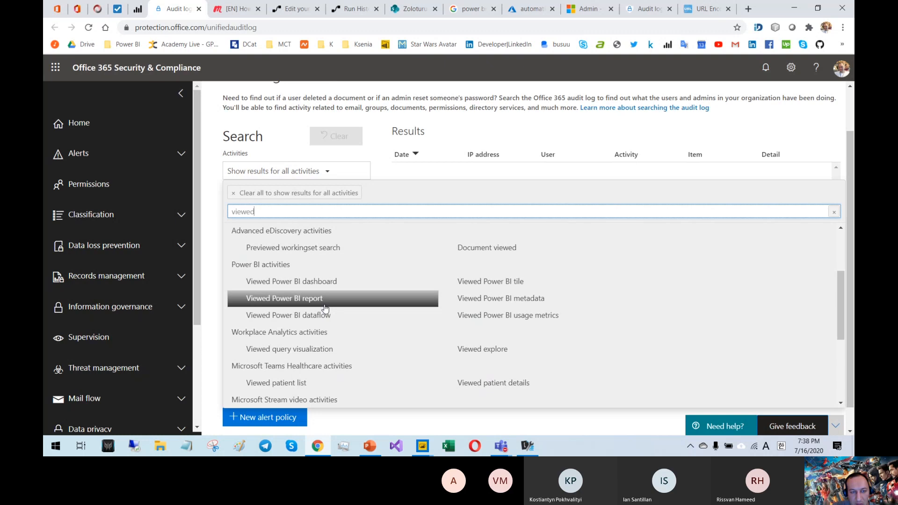
click(310, 300)
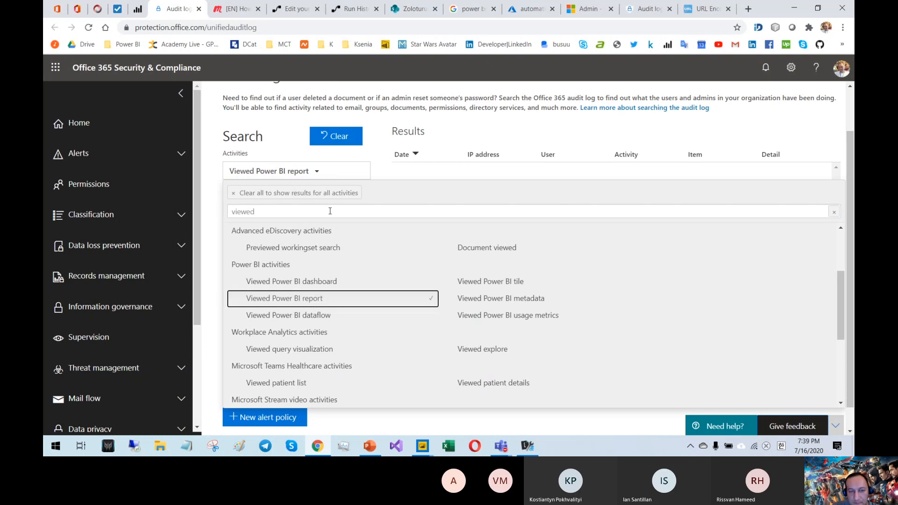
click(221, 208)
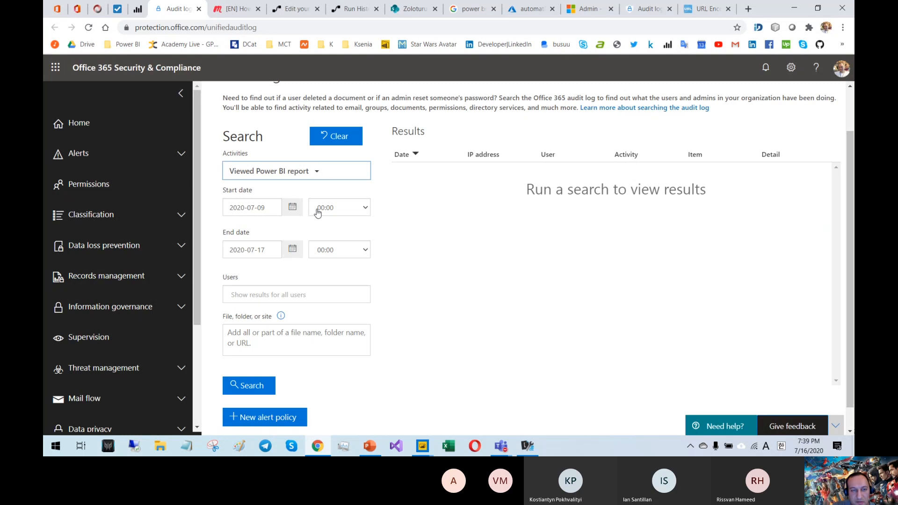
Add 'Requested Power BI dataset refresh' to the searched activities.
click(319, 177)
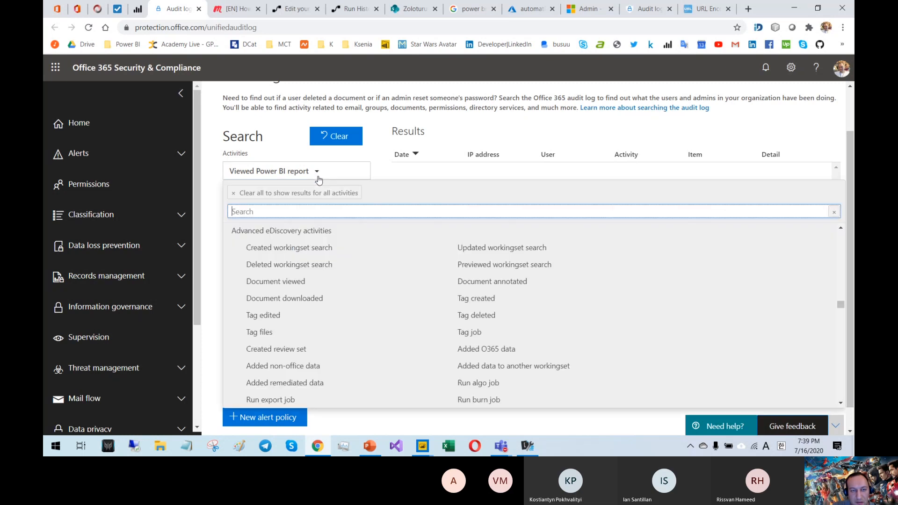
text(d)
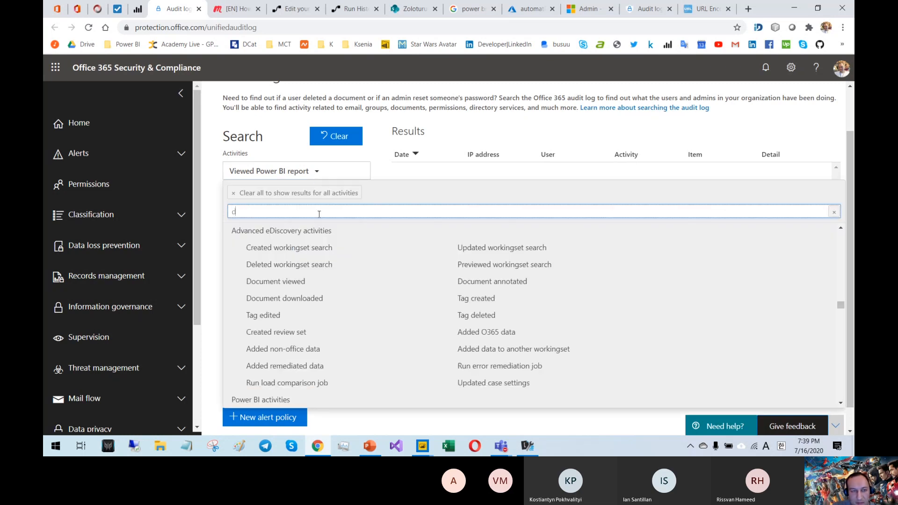
text(ataset)
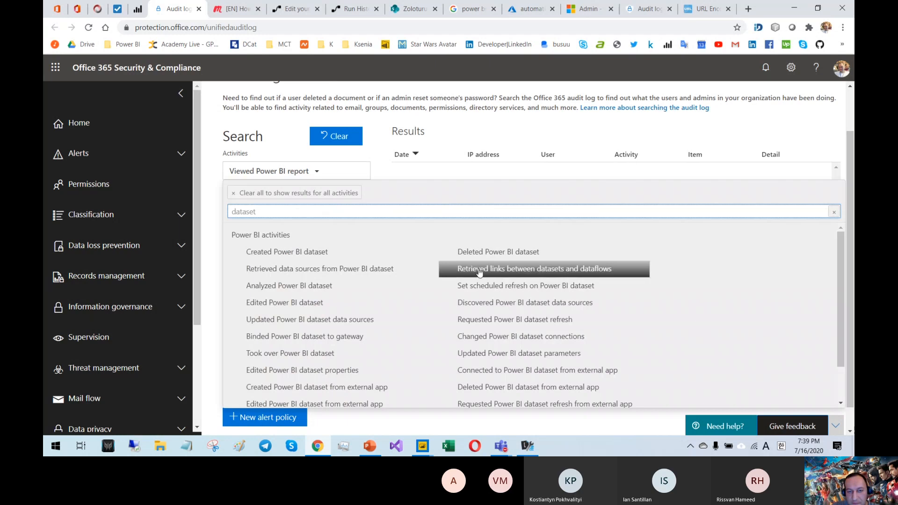
scroll(513, 313, down, 1)
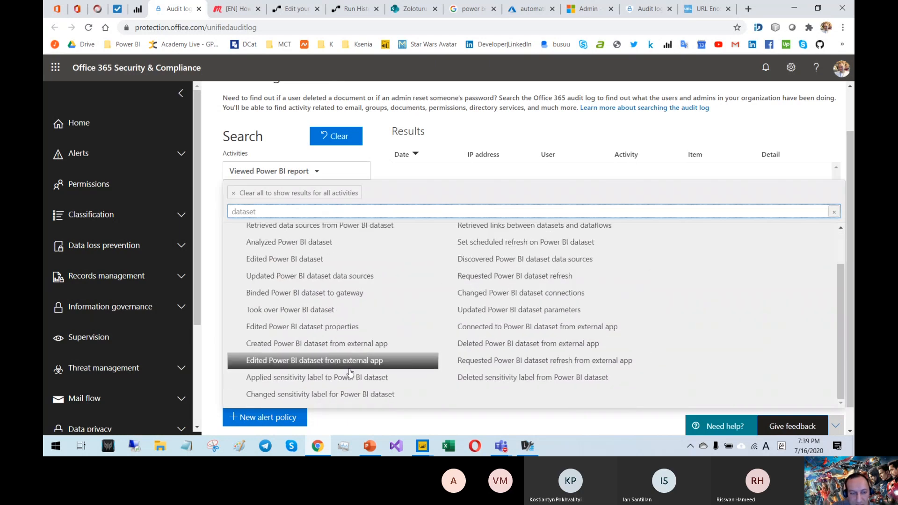
scroll(331, 346, up, 1)
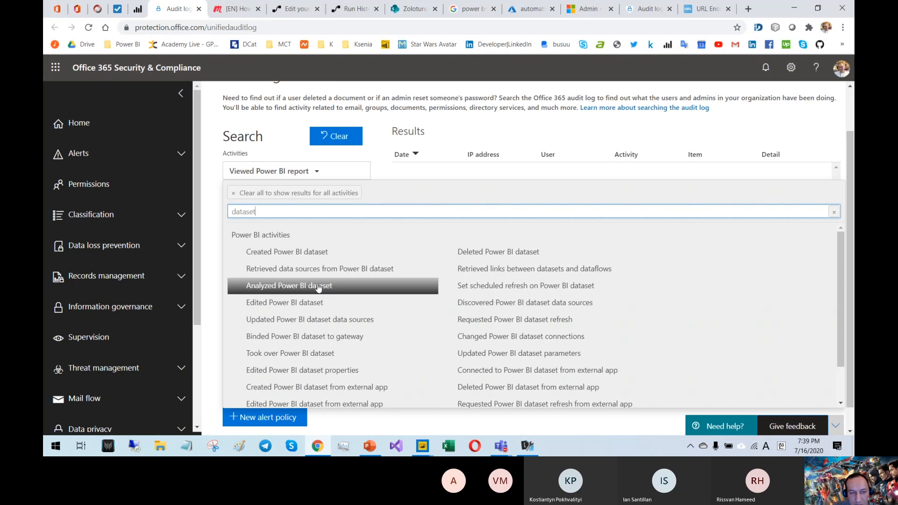
scroll(322, 299, down, 1)
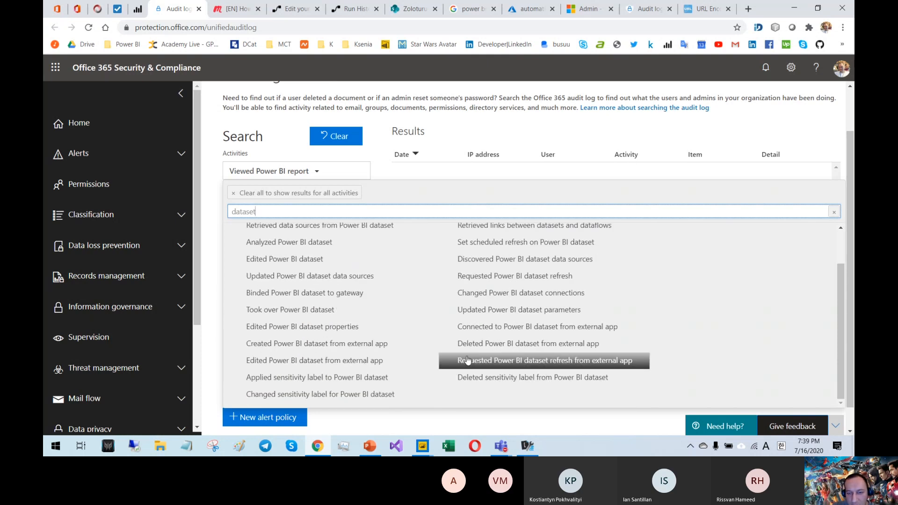
scroll(463, 359, up, 1)
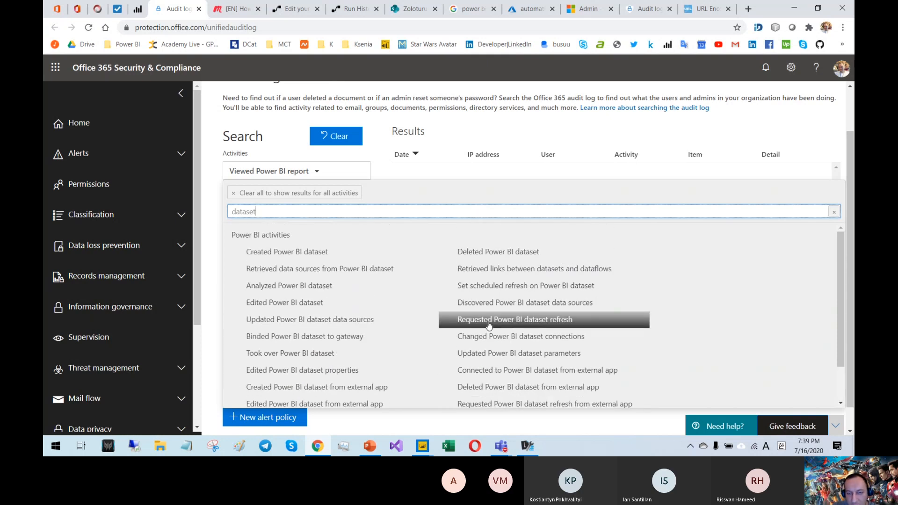
click(489, 325)
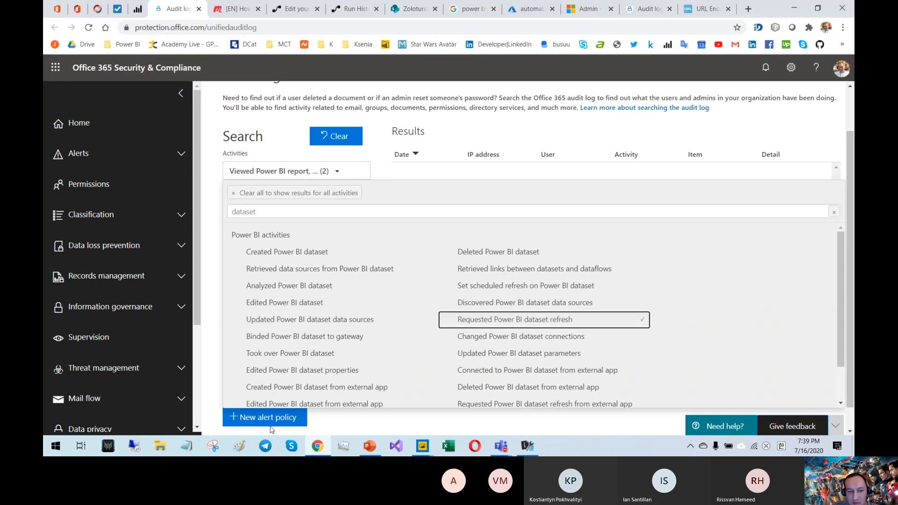
click(375, 154)
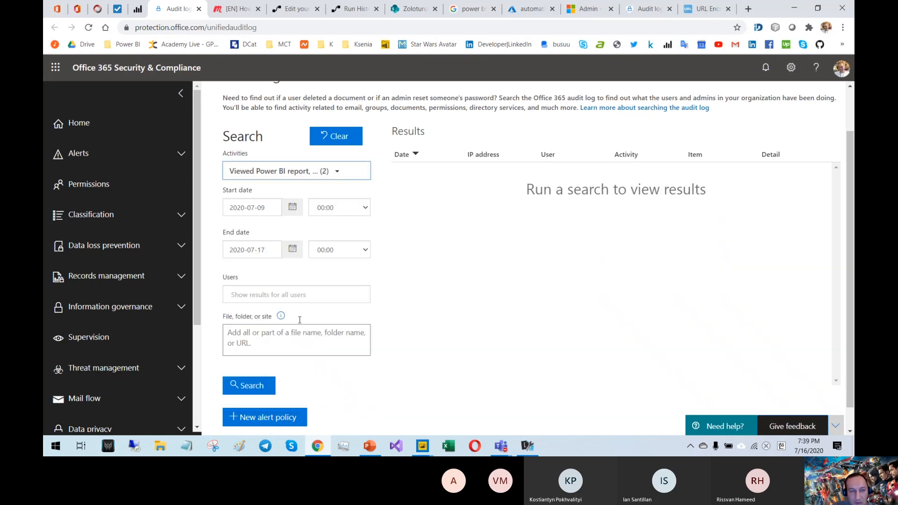
Set the date range from 2020-07-15 to 2020-07-17 and run the search.
click(292, 208)
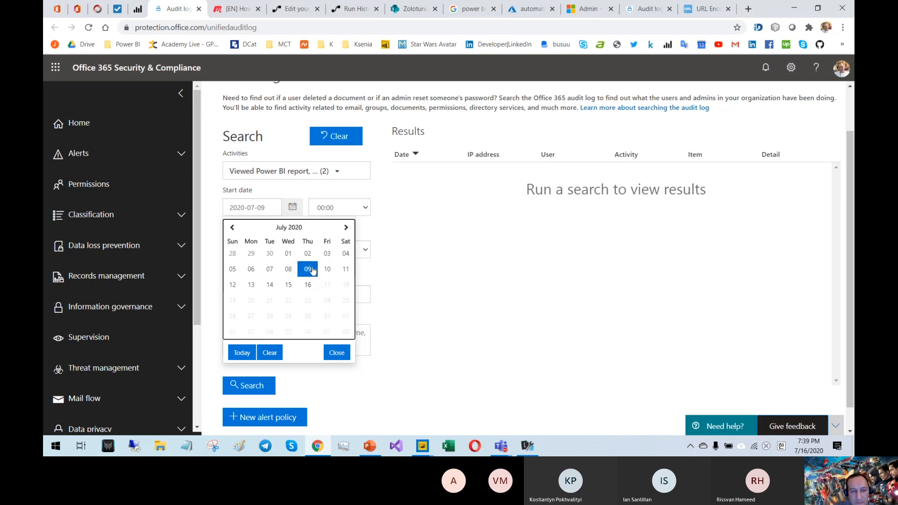
click(288, 286)
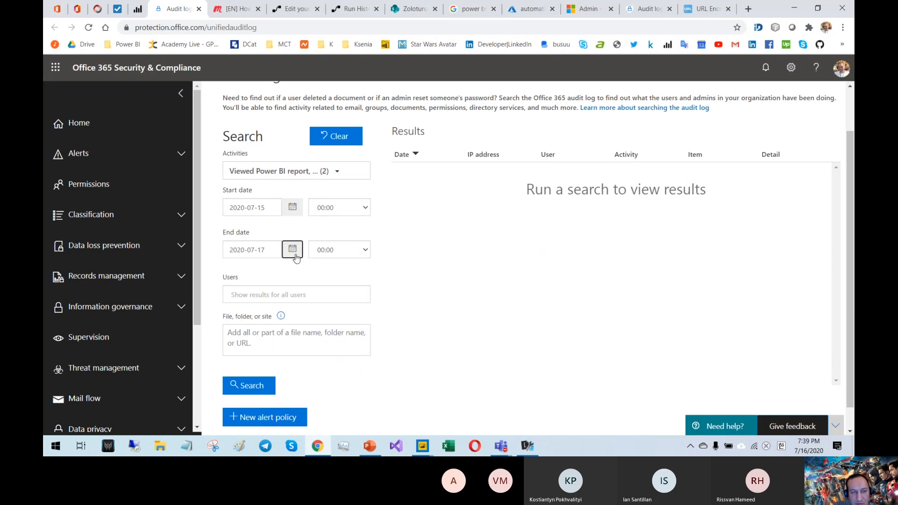
click(292, 250)
click(326, 327)
click(253, 388)
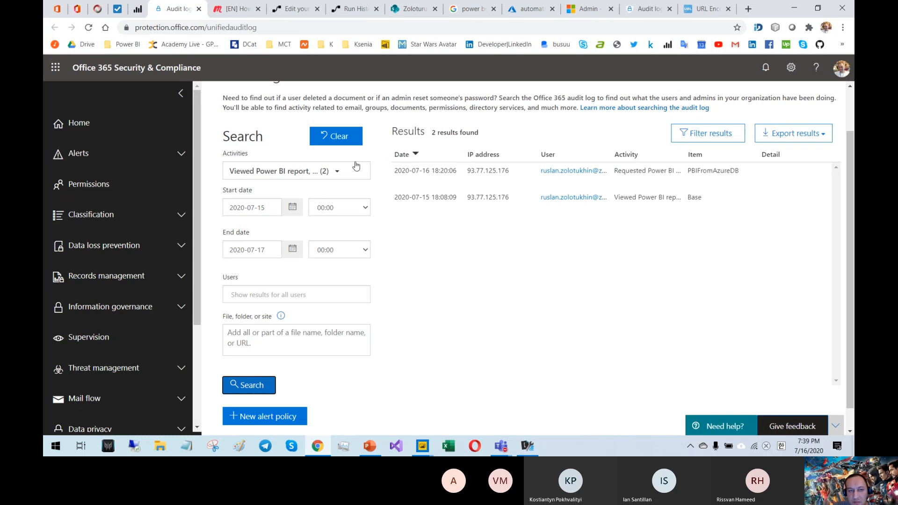
click(316, 174)
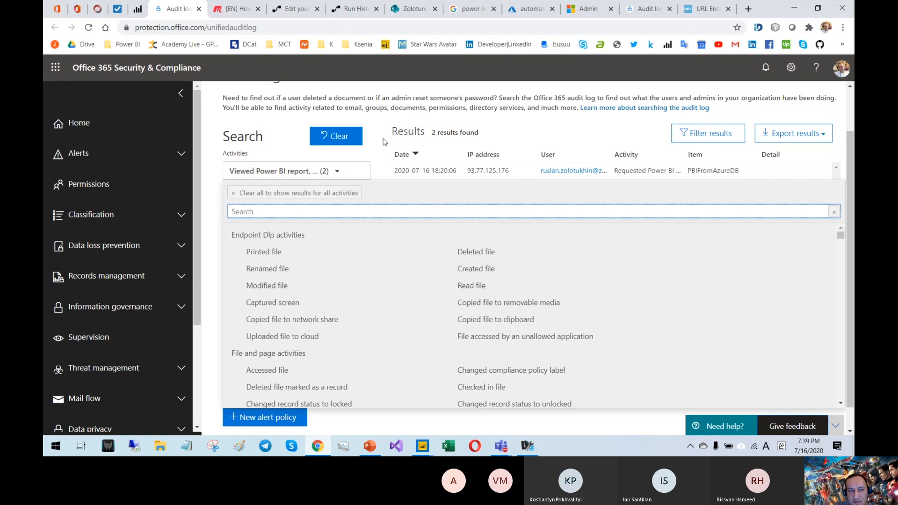
click(384, 142)
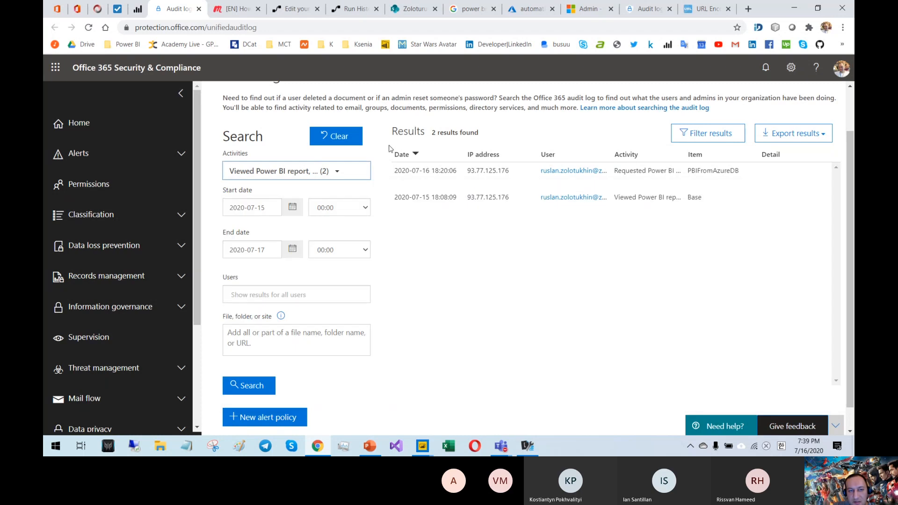
click(449, 177)
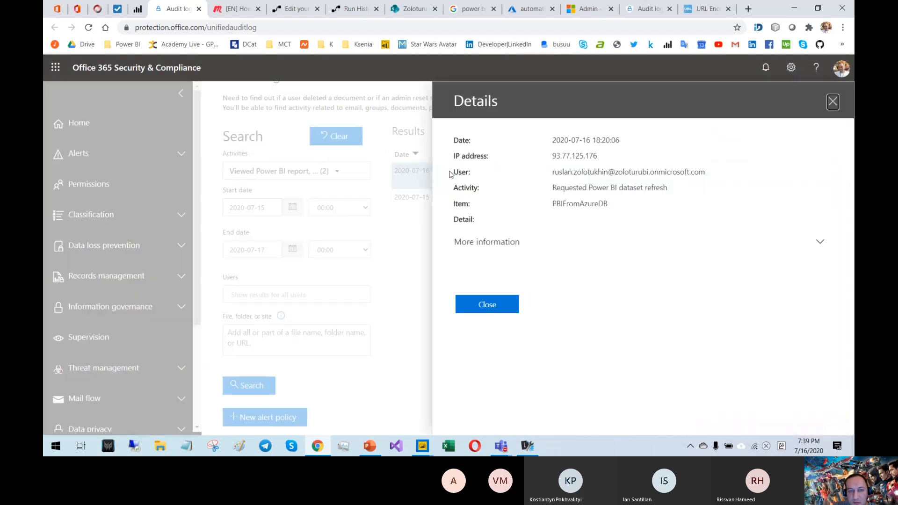
drag(553, 155, 603, 162)
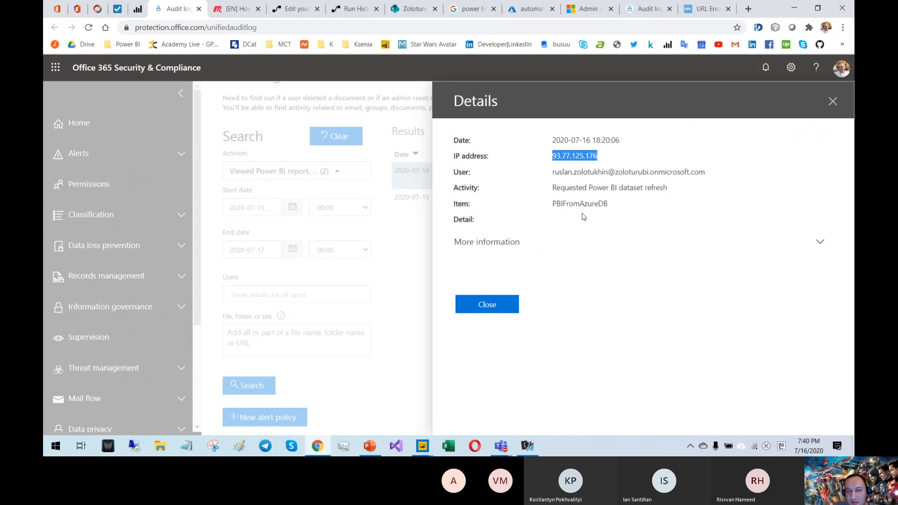
click(810, 245)
scroll(719, 278, down, 5)
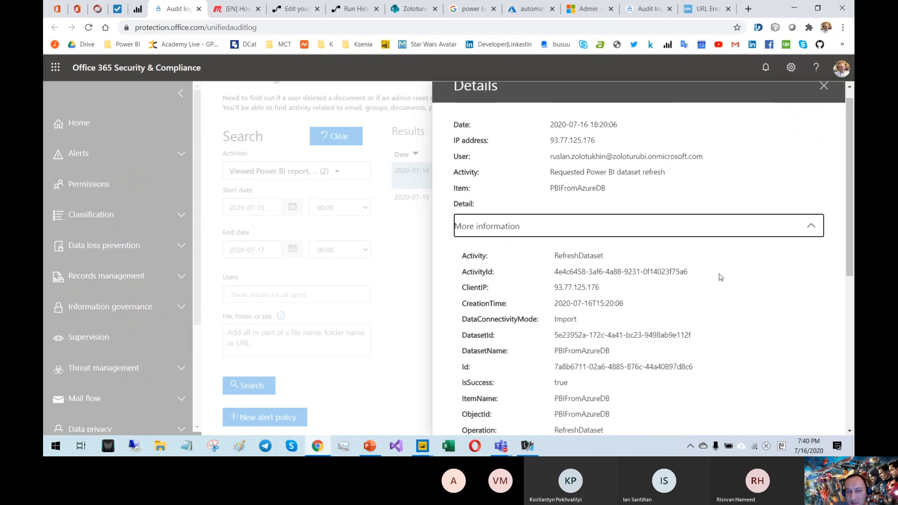
scroll(719, 277, up, 1)
scroll(719, 278, down, 3)
scroll(718, 277, up, 2)
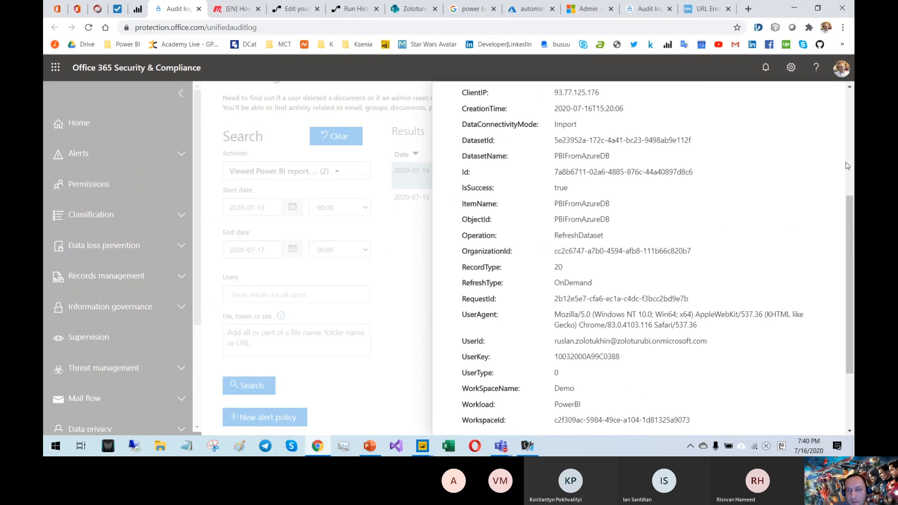
scroll(472, 380, down, 3)
click(496, 387)
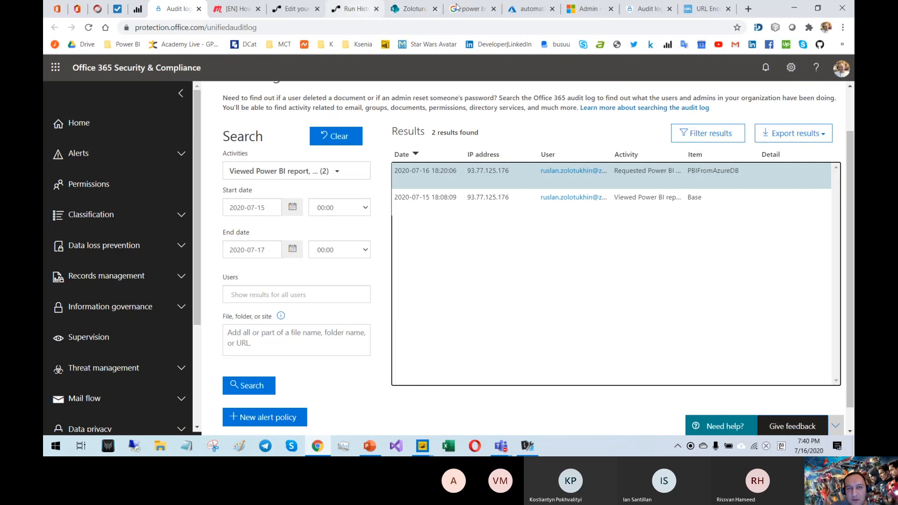
On Get Activity Events, highlight the same-UTC-day date note and select the StartDateTime name.
click(585, 8)
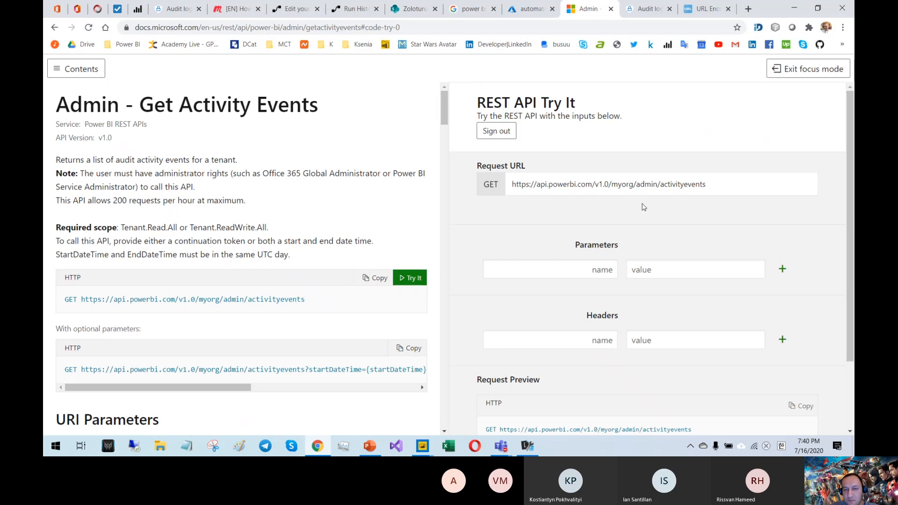
click(588, 265)
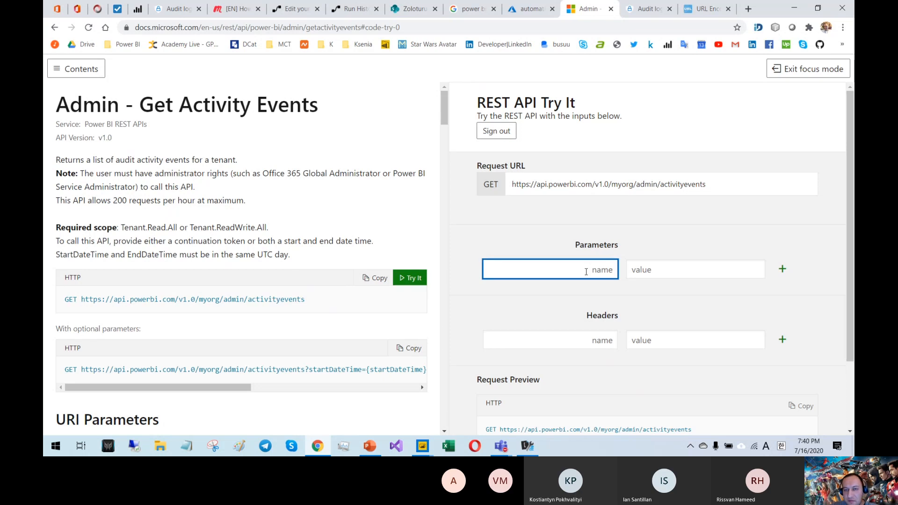
scroll(586, 272, down, 1)
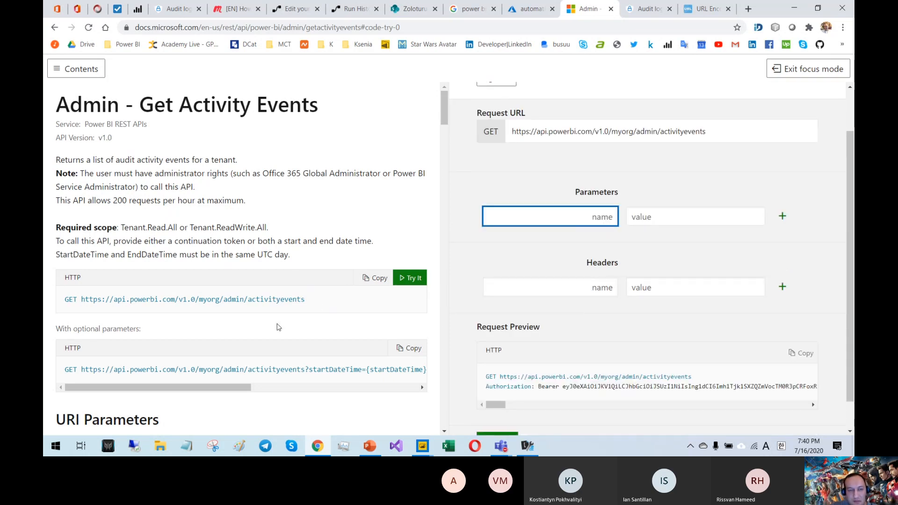
drag(289, 255, 270, 253)
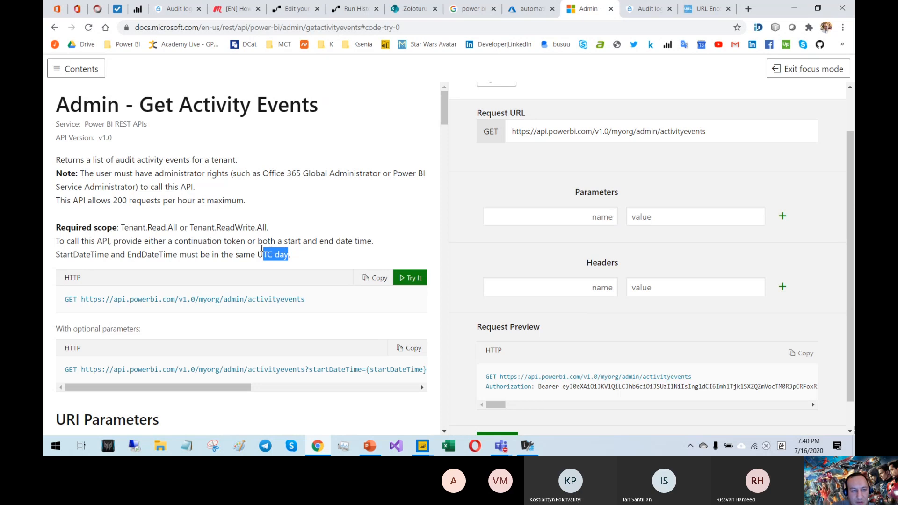
click(229, 255)
drag(259, 255, 293, 261)
click(288, 258)
drag(260, 254, 281, 260)
click(290, 258)
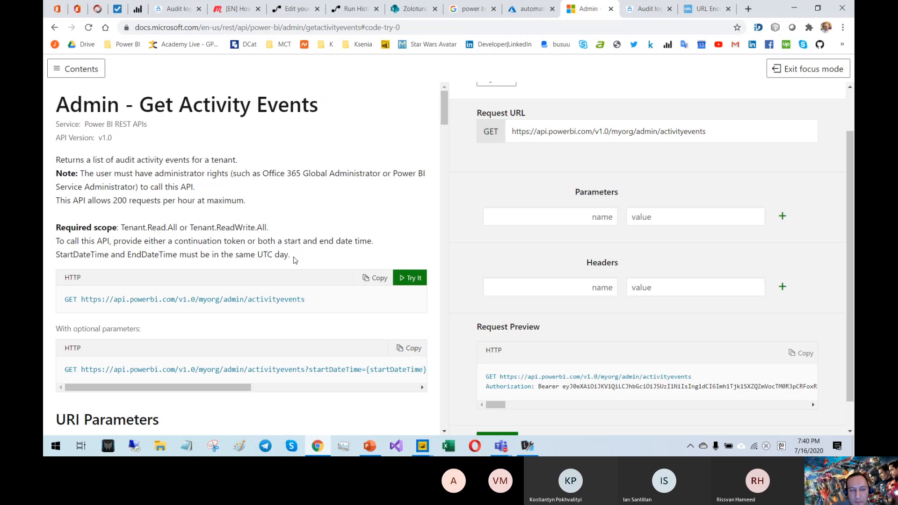
drag(57, 255, 109, 255)
key(ctrl+c)
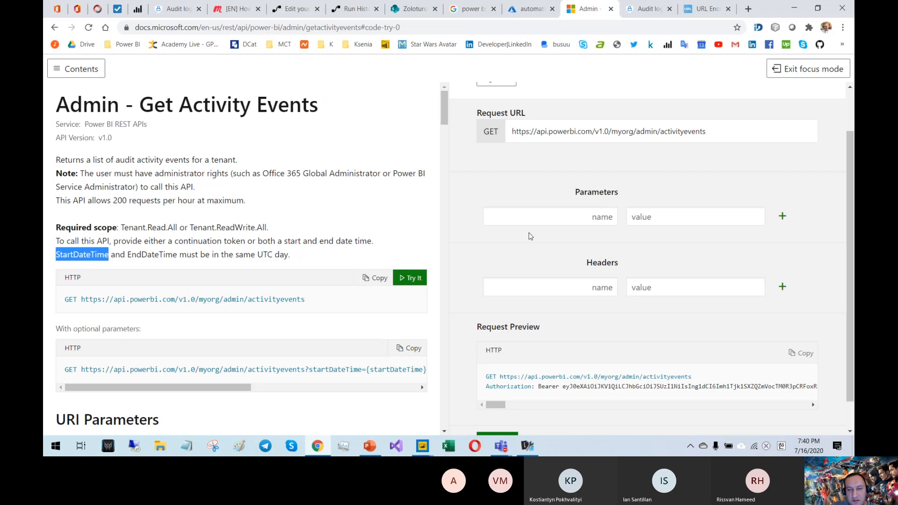
Add StartDateTime and endDateTime as request parameters in the Try It panel.
click(558, 219)
key(ctrl+v)
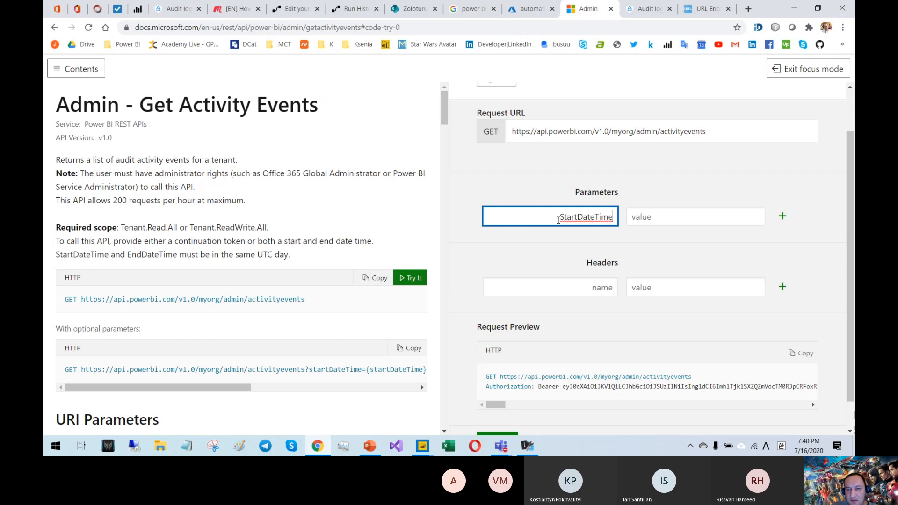
click(782, 215)
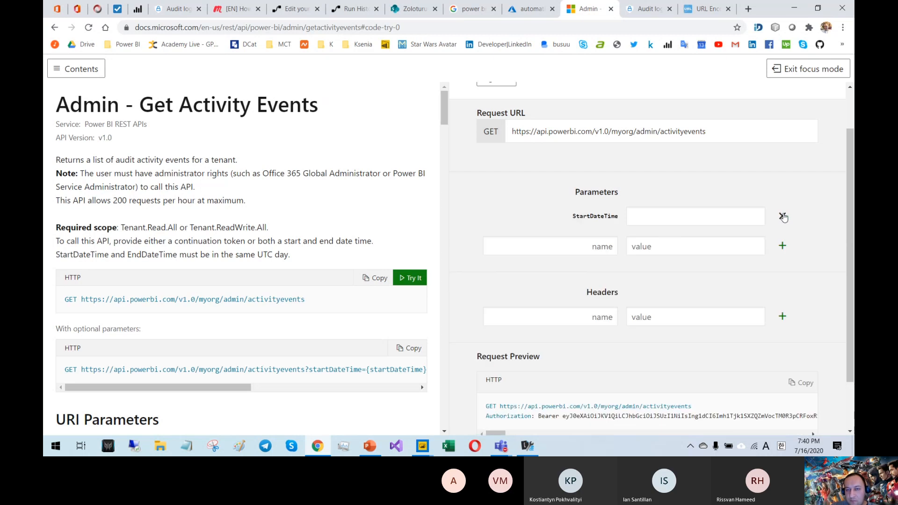
scroll(219, 347, down, 15)
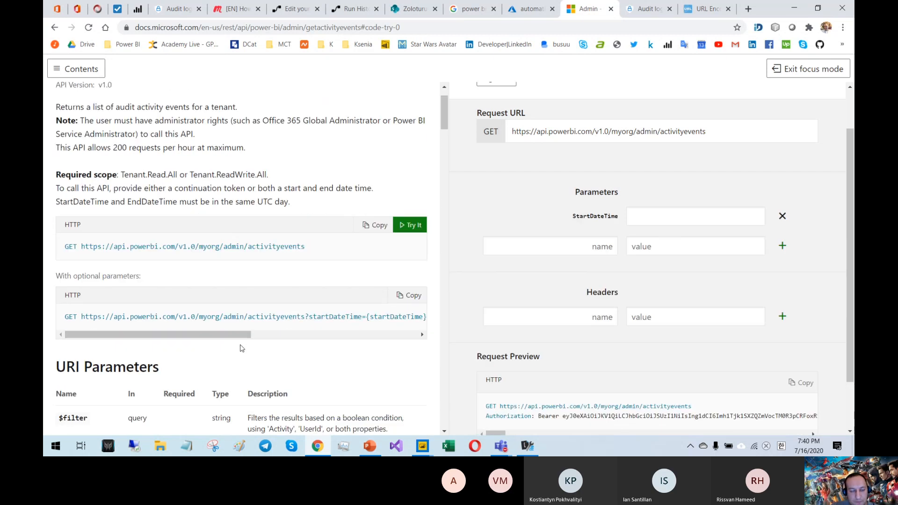
scroll(261, 300, down, 3)
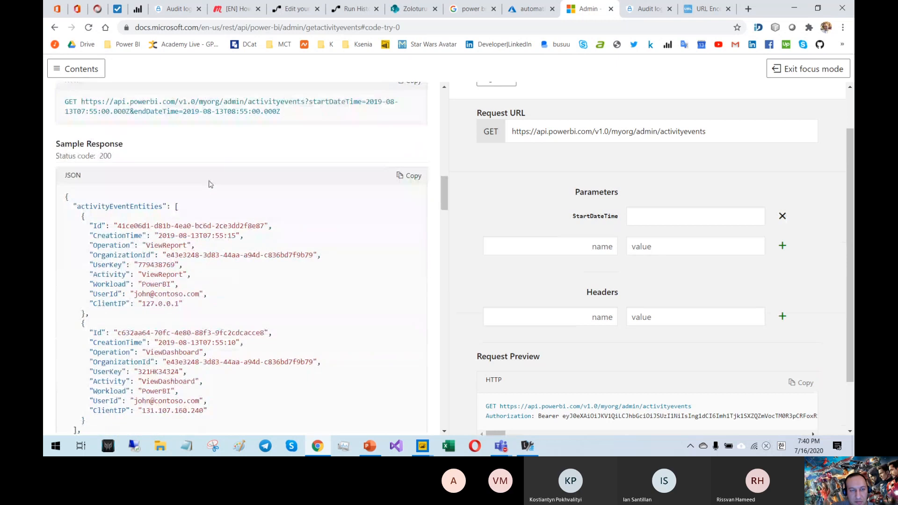
scroll(188, 188, up, 2)
drag(67, 206, 197, 224)
click(166, 215)
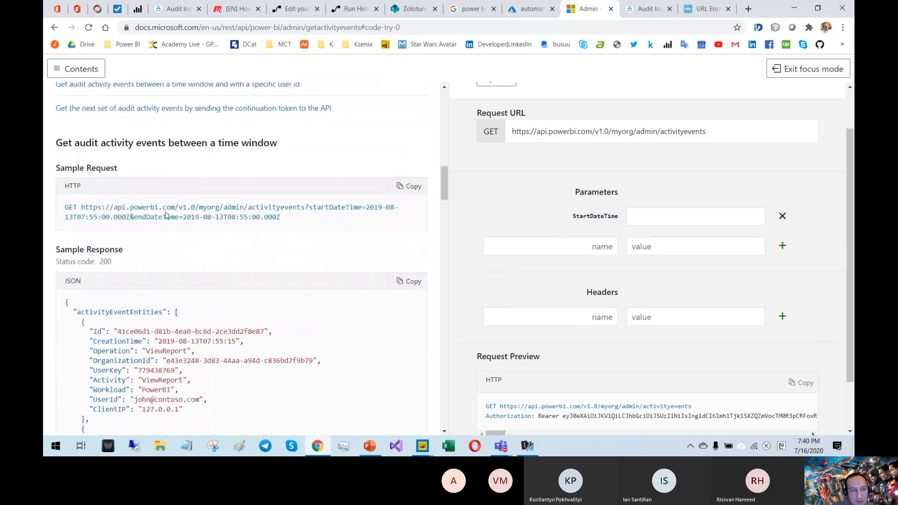
drag(134, 218, 179, 217)
key(ctrl+c)
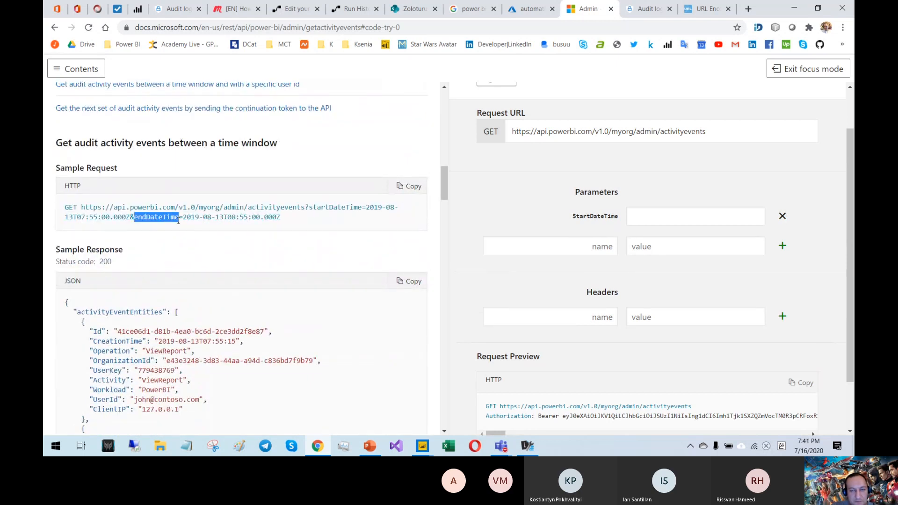
click(783, 246)
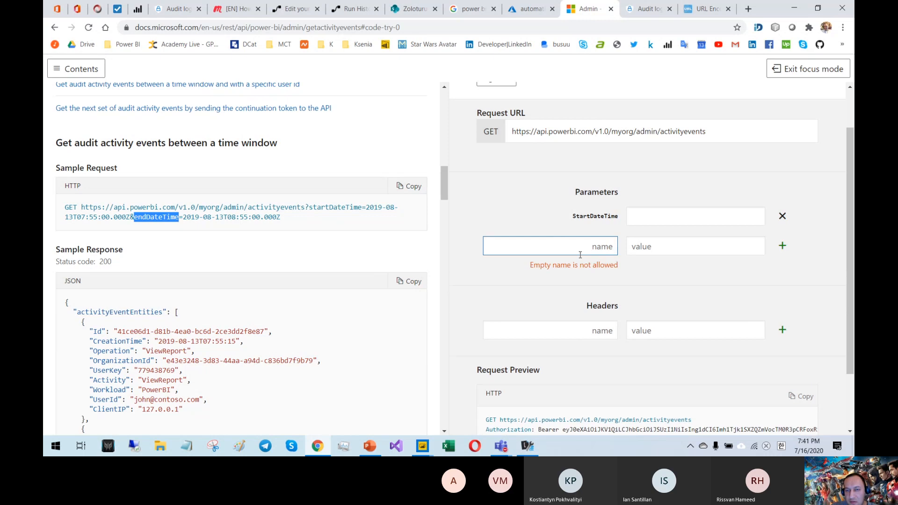
key(ctrl+v)
click(782, 246)
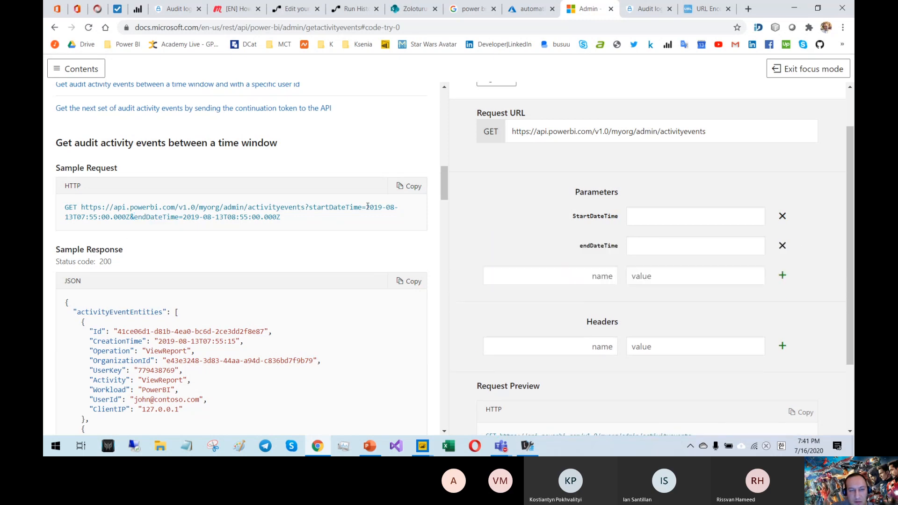
Copy the sample request's start and end time values into StartDateTime and endDateTime.
drag(367, 207, 127, 215)
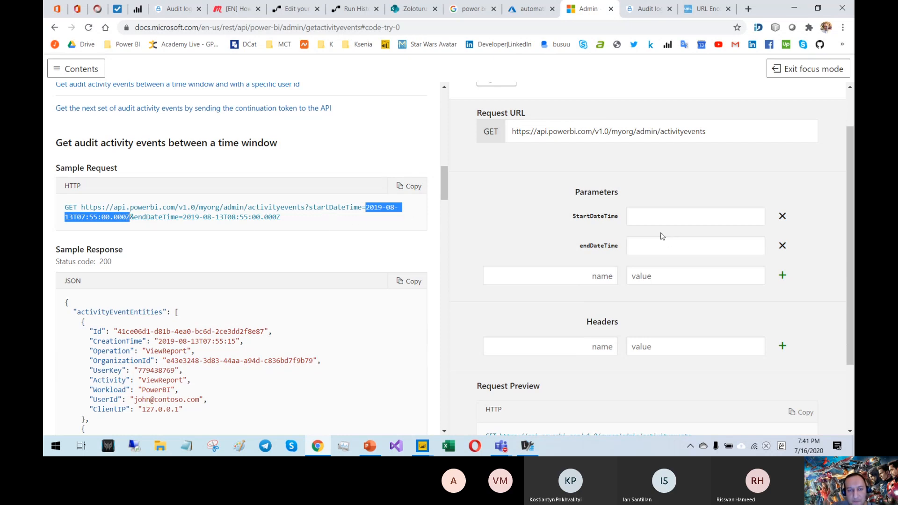
click(654, 216)
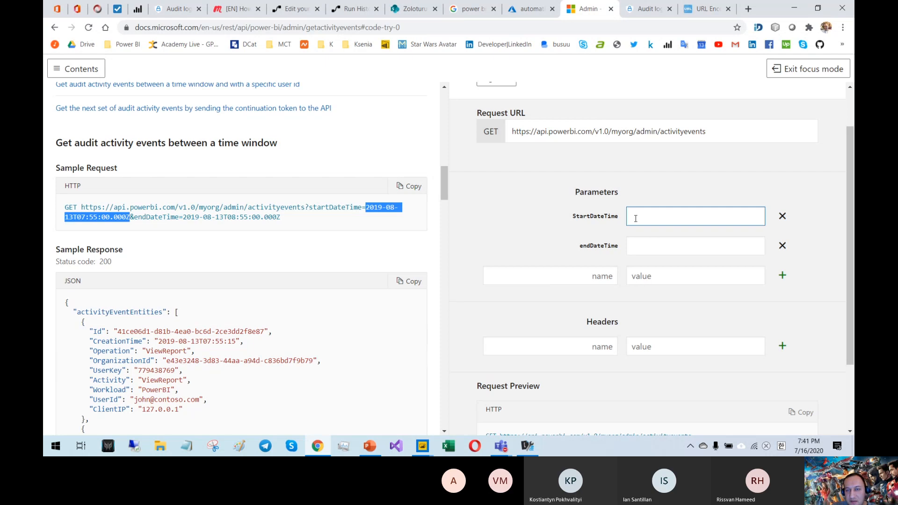
text(2019-08-13T07:55:00.000Z)
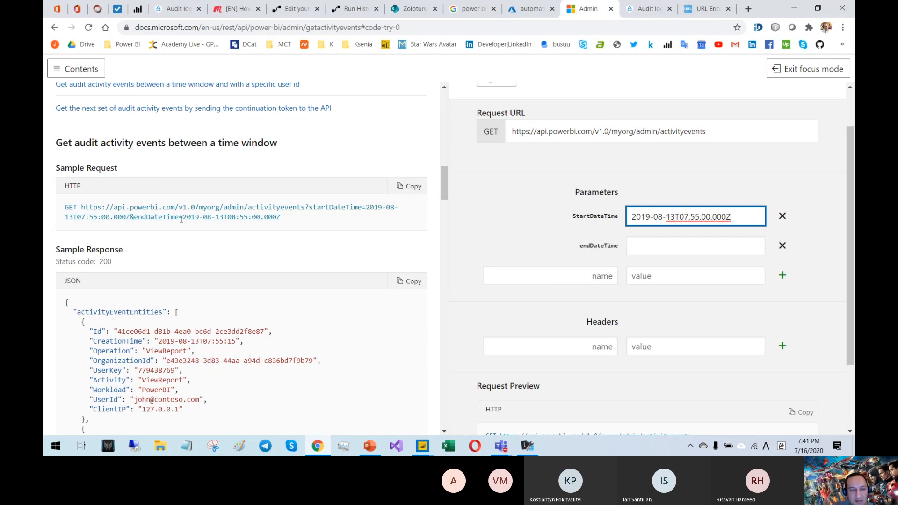
drag(181, 219, 288, 220)
key(ctrl+c)
click(683, 245)
key(ctrl+v)
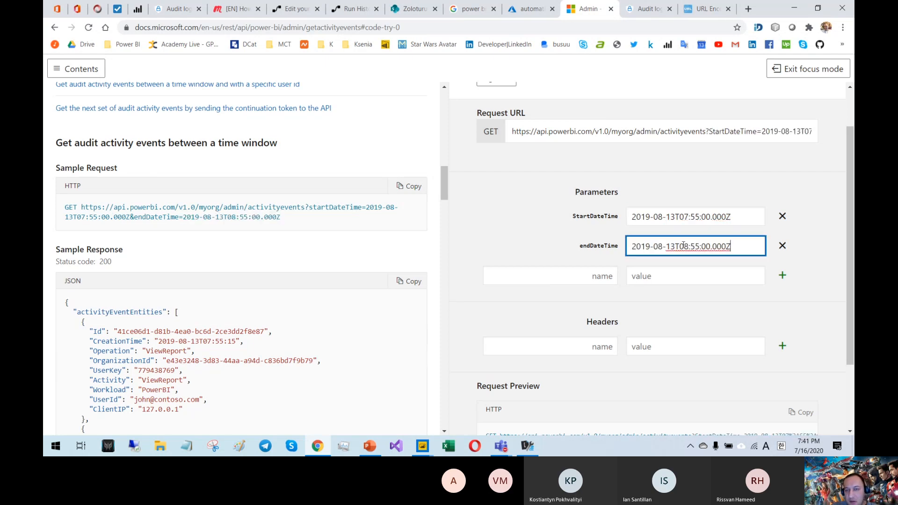
Change both dates to 2020-07-15, with start time 00:00 and end hour 23.
drag(650, 216, 647, 217)
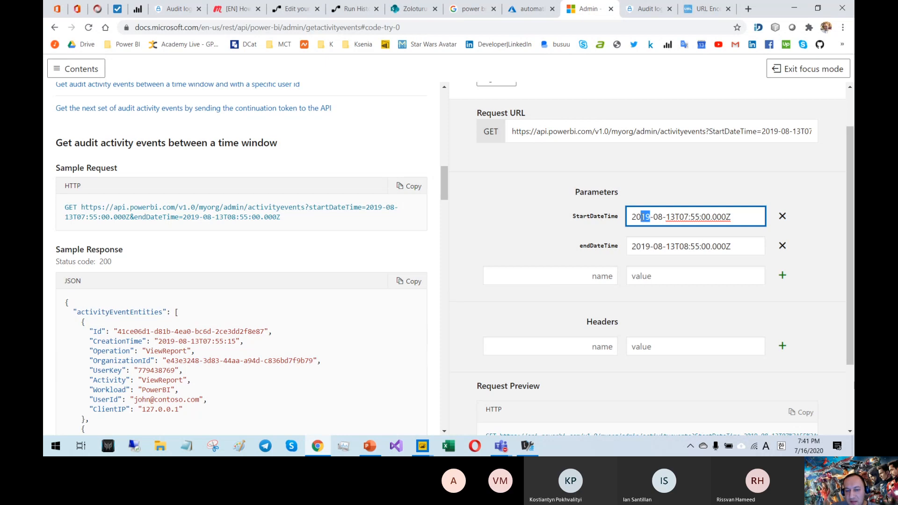
text(20)
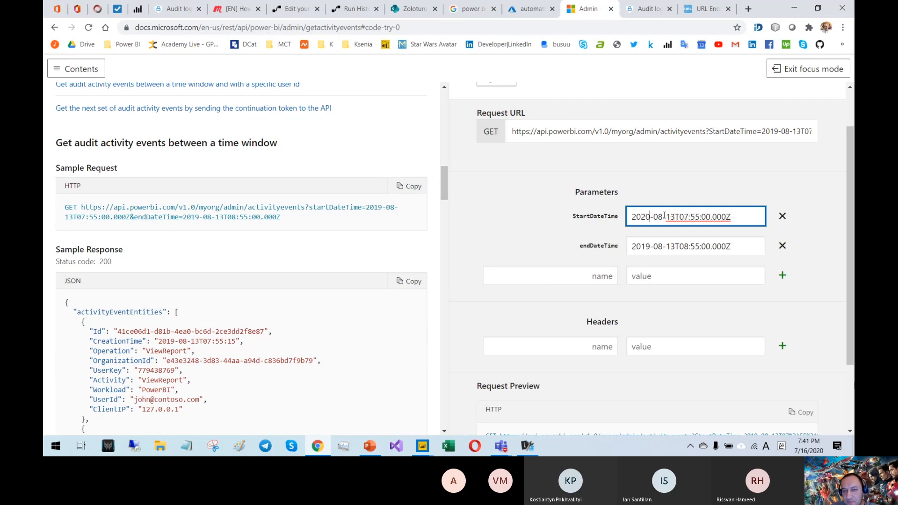
drag(664, 217, 666, 217)
text(7-)
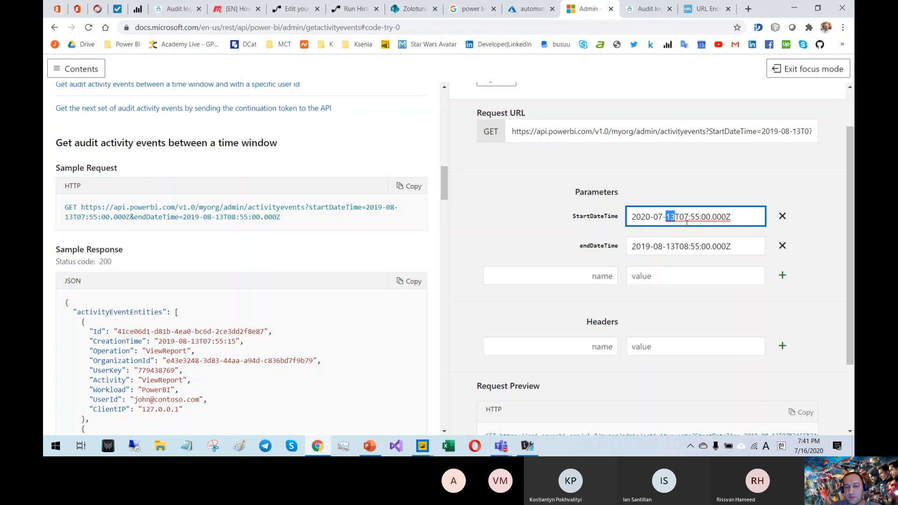
text(15)
click(675, 245)
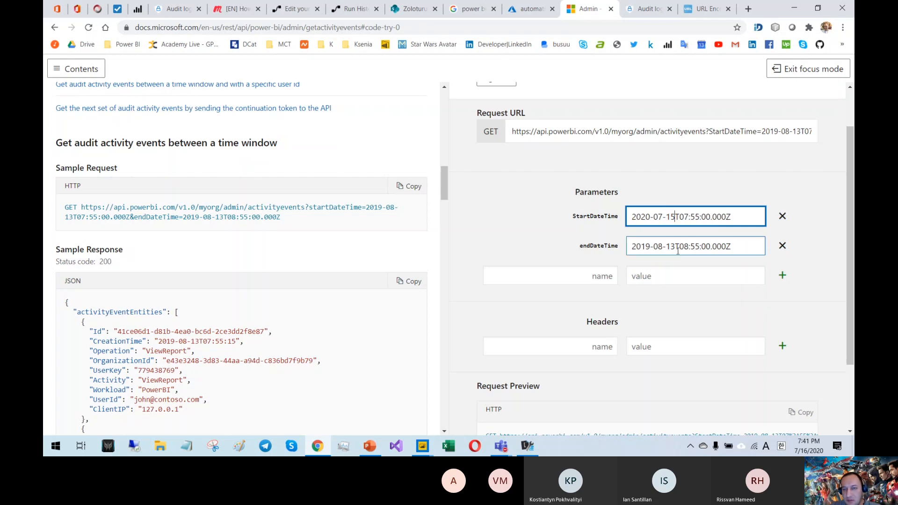
click(673, 245)
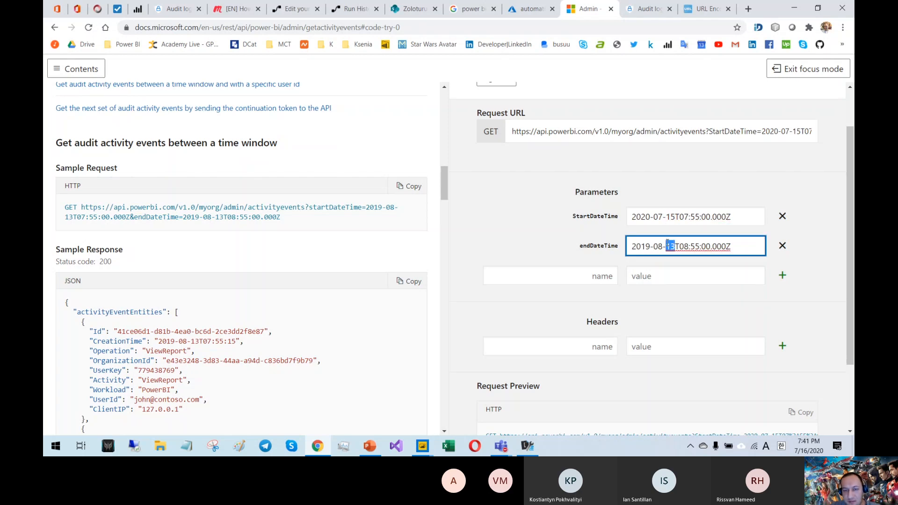
text(15)
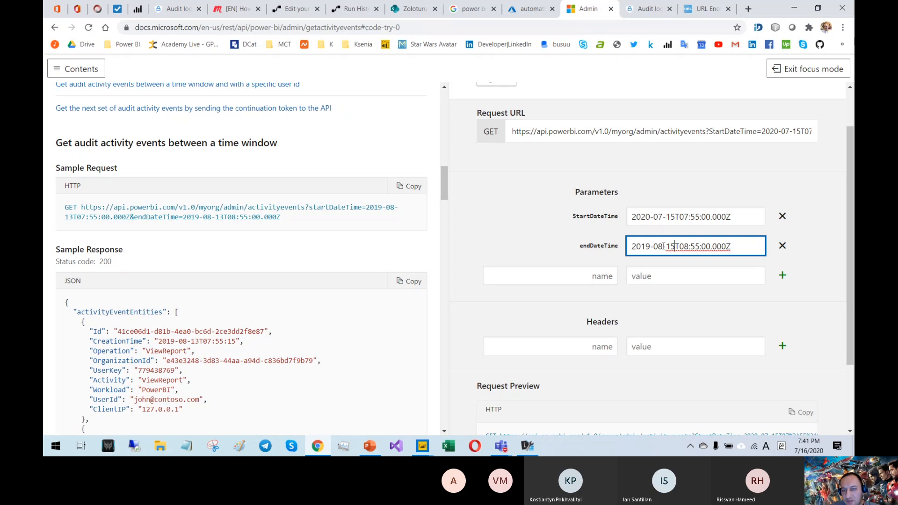
drag(658, 246, 664, 246)
click(690, 218)
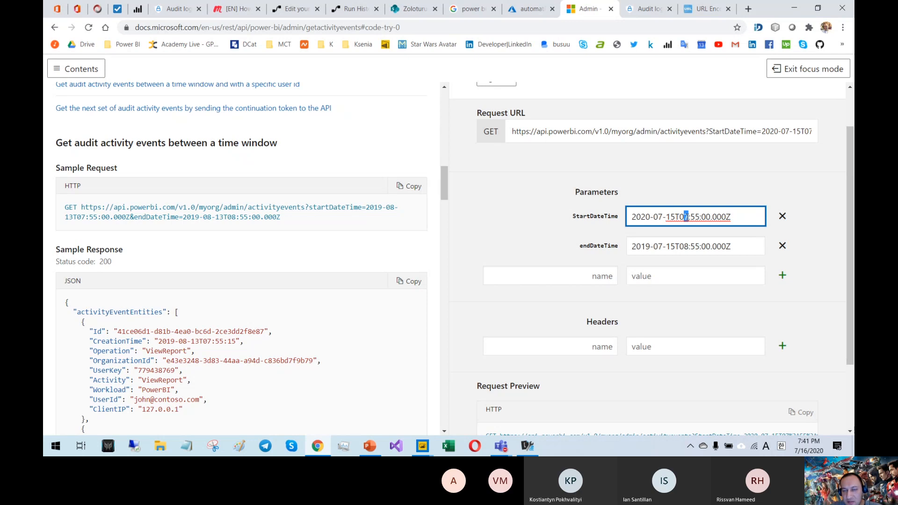
text(0)
double_click(694, 216)
text(00)
drag(690, 246, 684, 246)
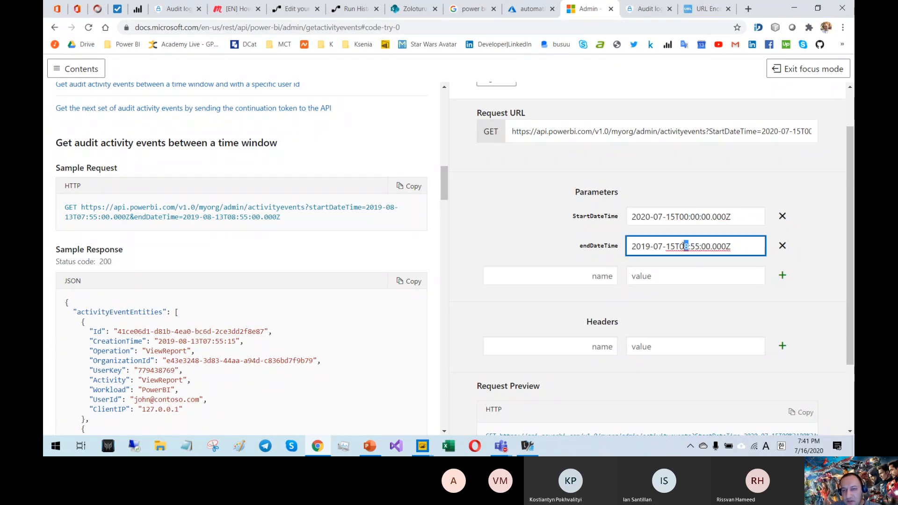
text(23)
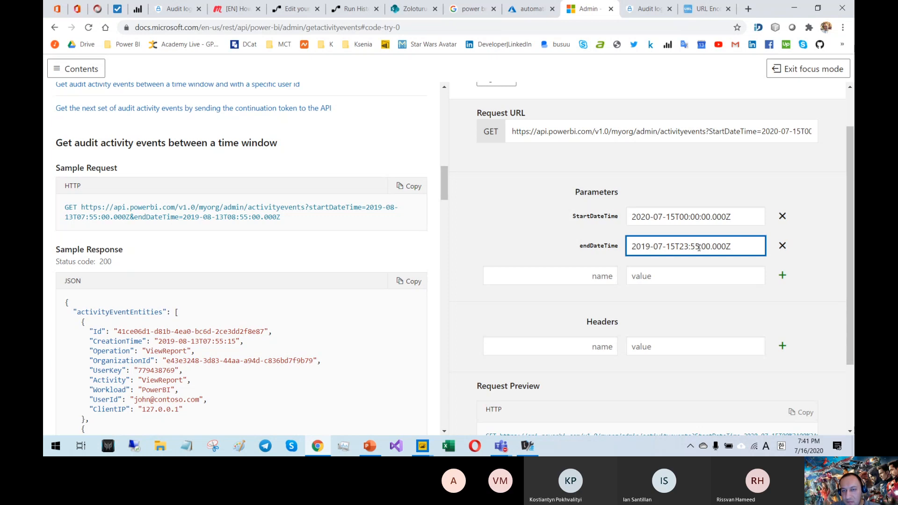
click(746, 185)
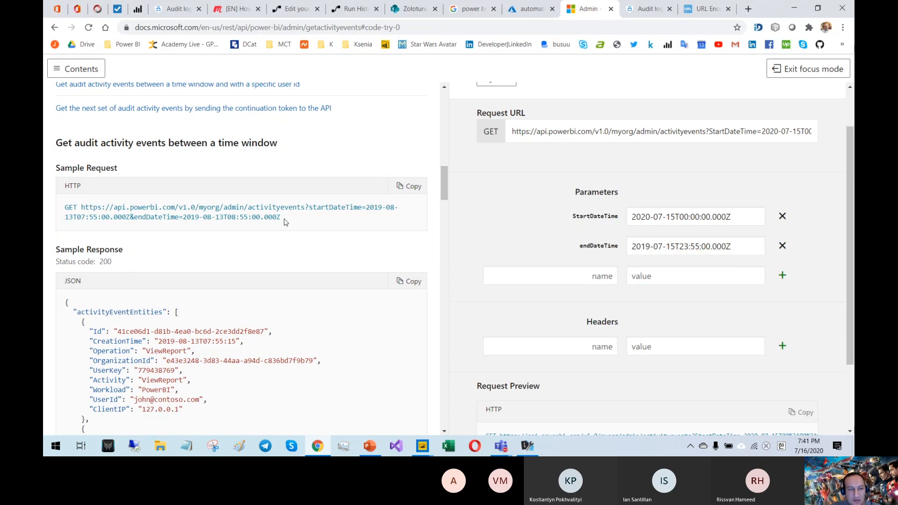
Compare against the sample request's end time and note the 400 response code.
mouse_move(284, 219)
mouse_down()
mouse_move(71, 217)
mouse_move(287, 222)
mouse_up()
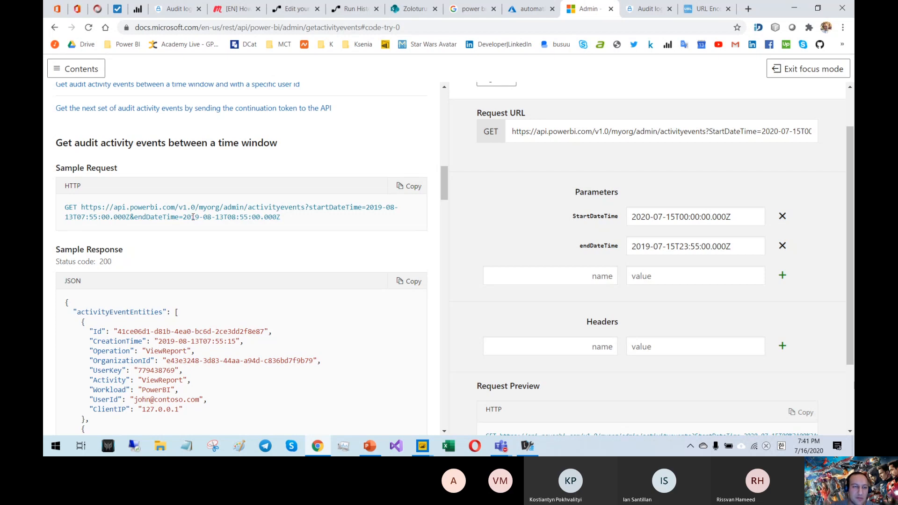
drag(186, 219, 235, 218)
click(358, 235)
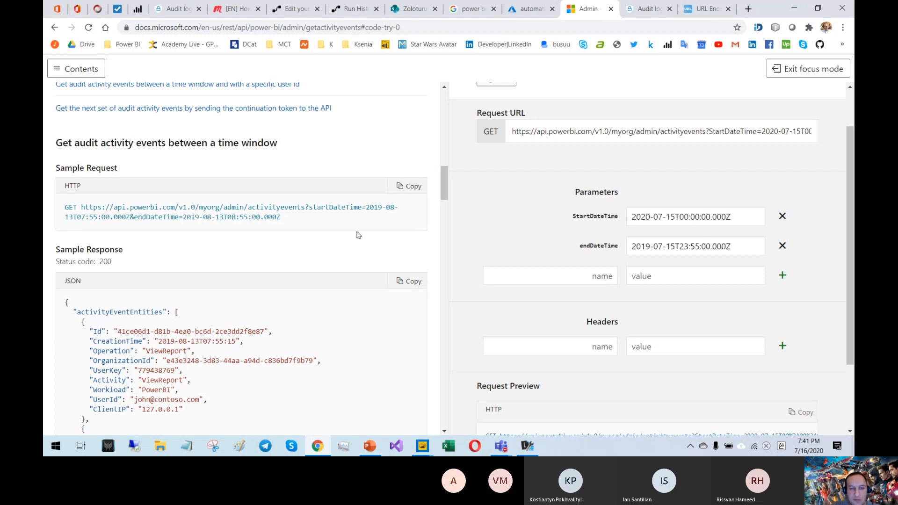
scroll(616, 249, down, 2)
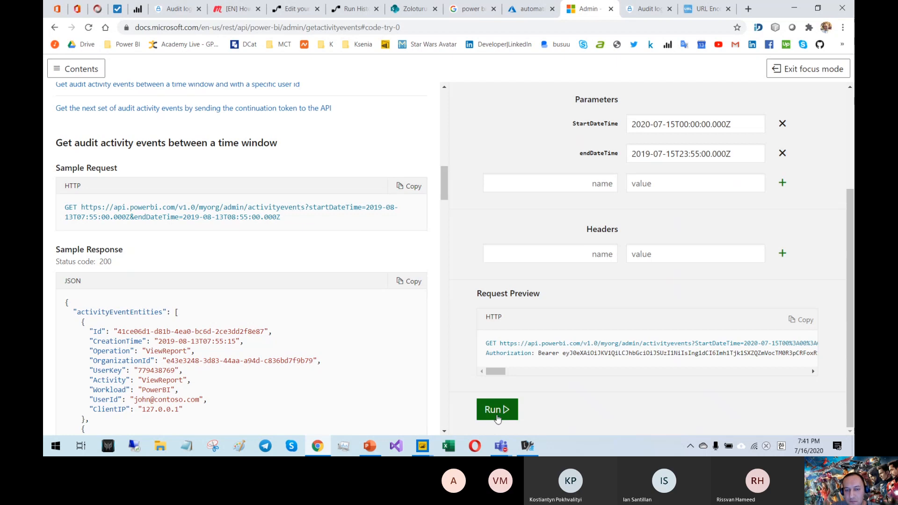
scroll(500, 389, down, 5)
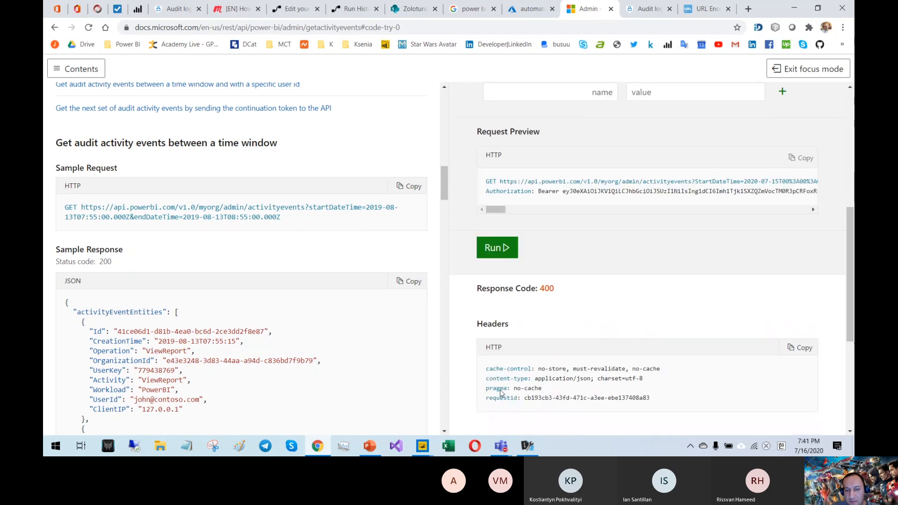
drag(539, 170, 551, 167)
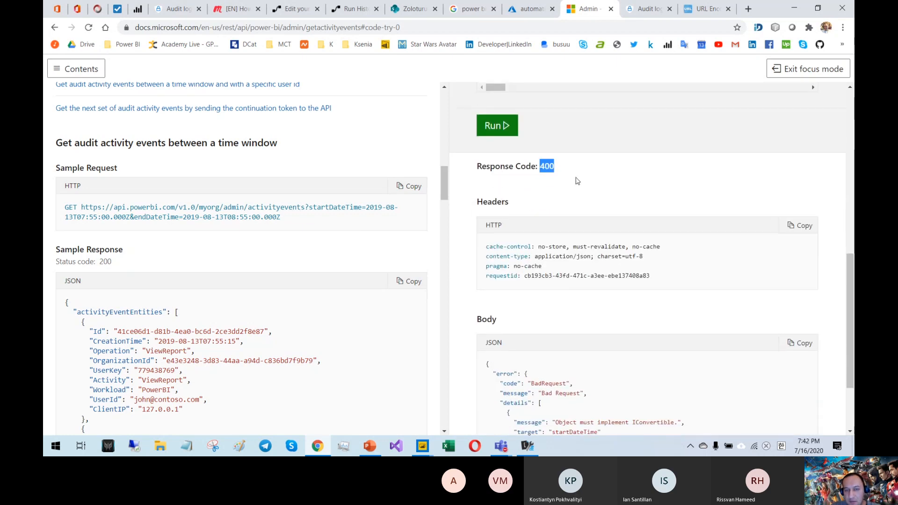
scroll(571, 263, up, 6)
Wrap the StartDateTime and endDateTime values in single quotes.
click(735, 210)
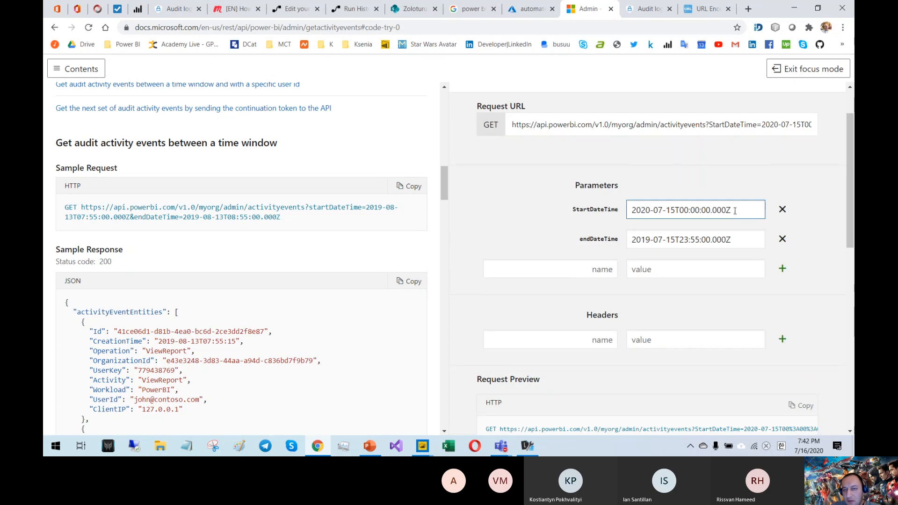
click(632, 210)
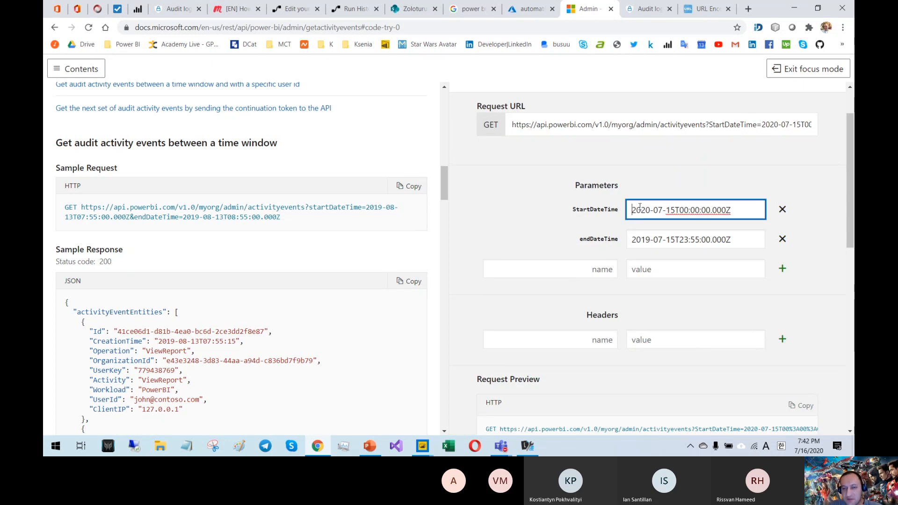
text('')
click(734, 239)
text(')
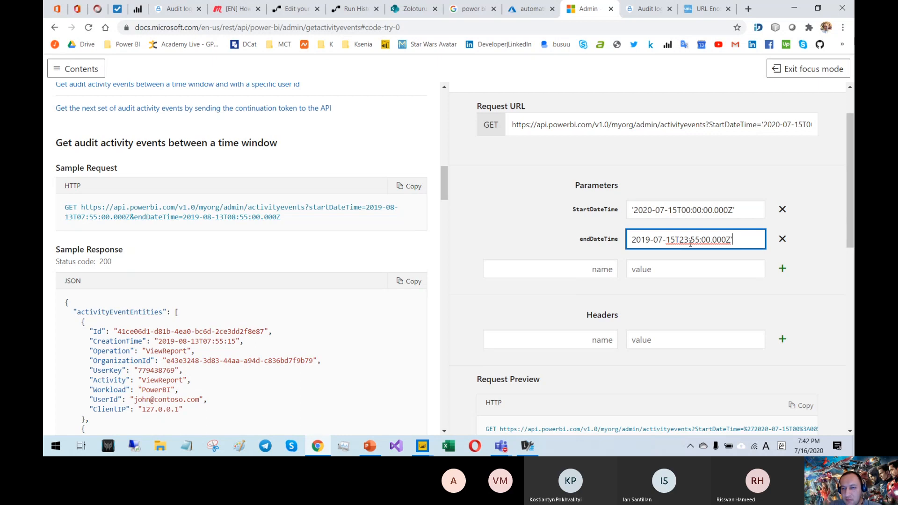
click(633, 240)
text(')
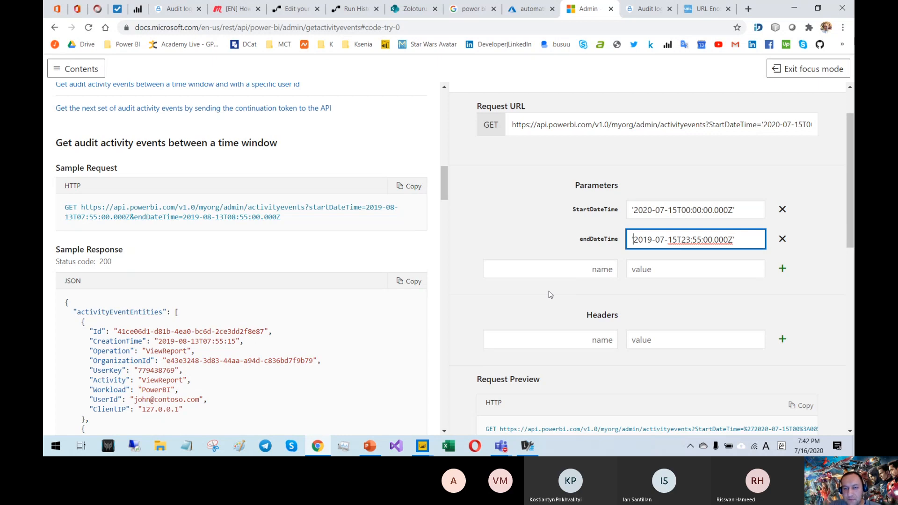
Copy the request URL text.
scroll(547, 295, down, 6)
scroll(510, 267, down, 2)
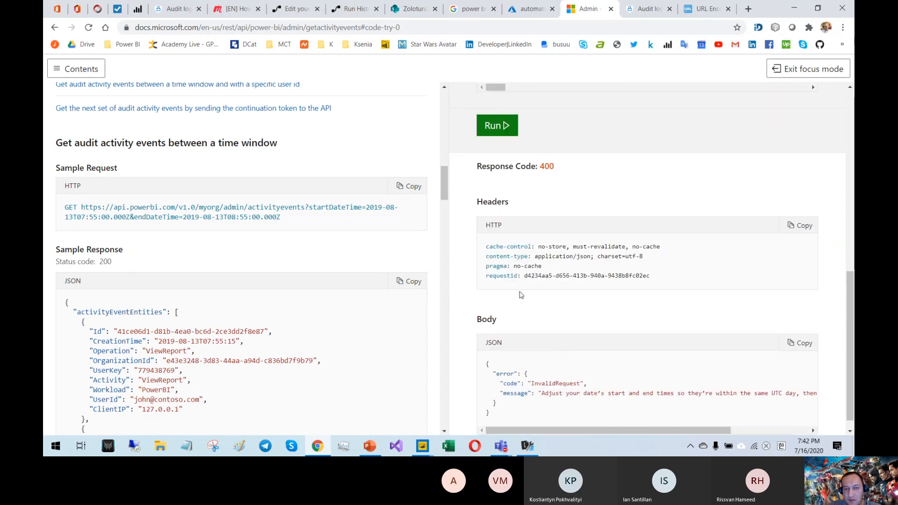
scroll(556, 345, up, 10)
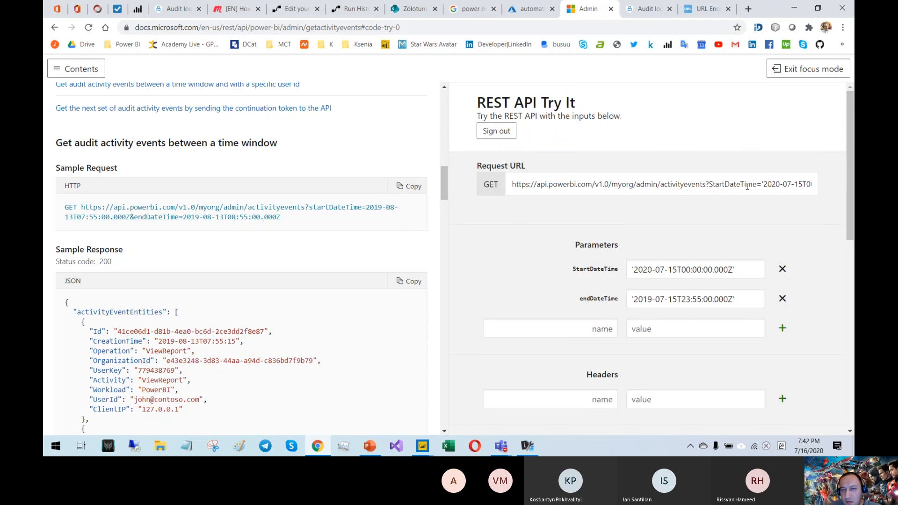
drag(762, 185, 543, 177)
click(814, 182)
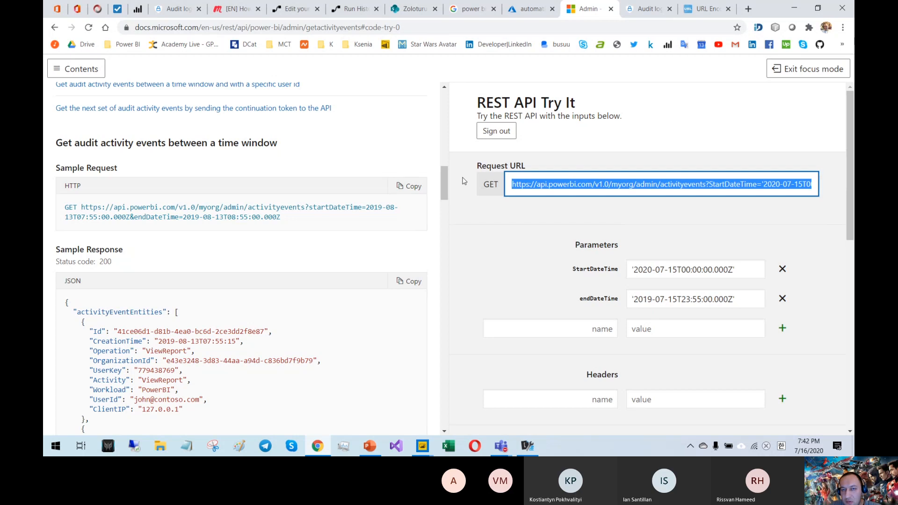
scroll(225, 229, up, 5)
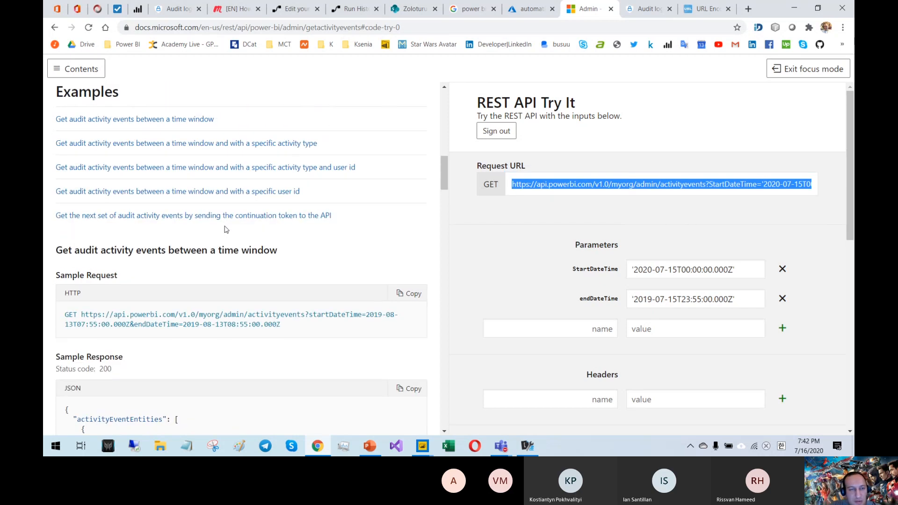
scroll(224, 229, up, 15)
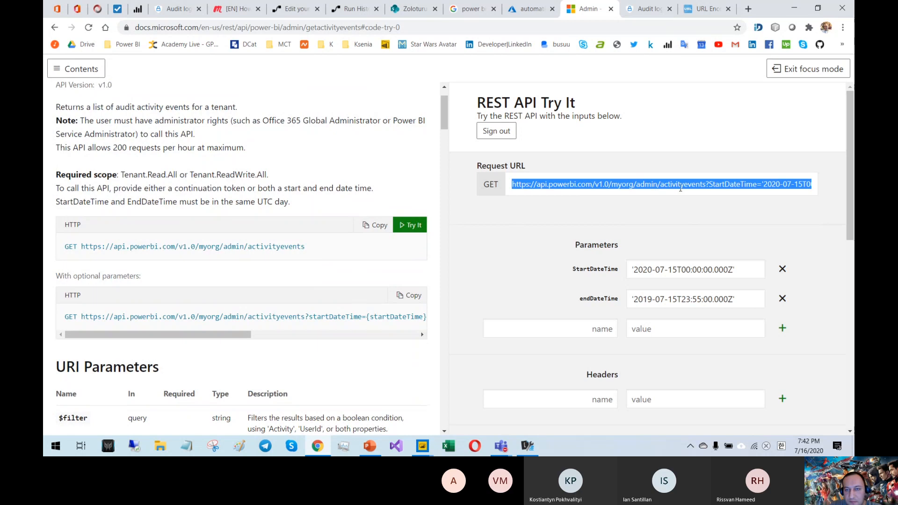
key(ctrl+c)
click(541, 267)
scroll(543, 267, down, 5)
scroll(542, 267, up, 5)
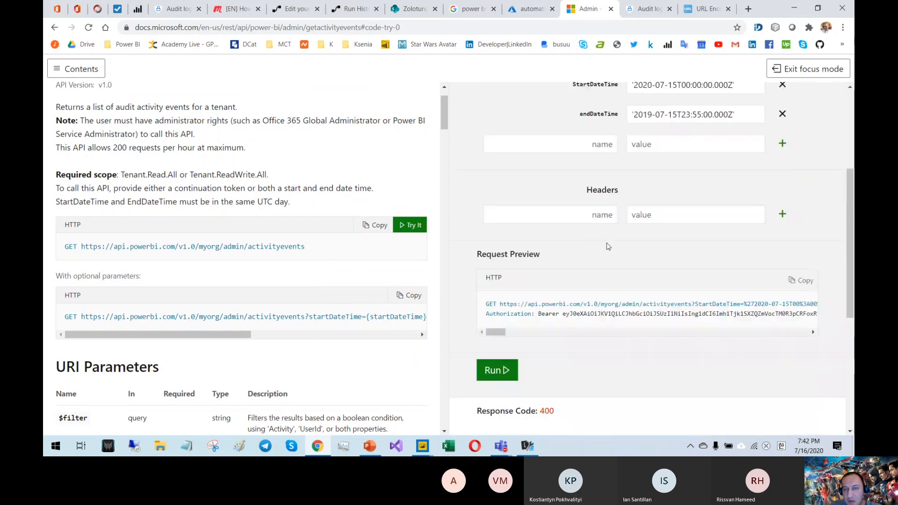
Remove one zero from each date's milliseconds and send the request.
click(730, 217)
key(BackSpace)
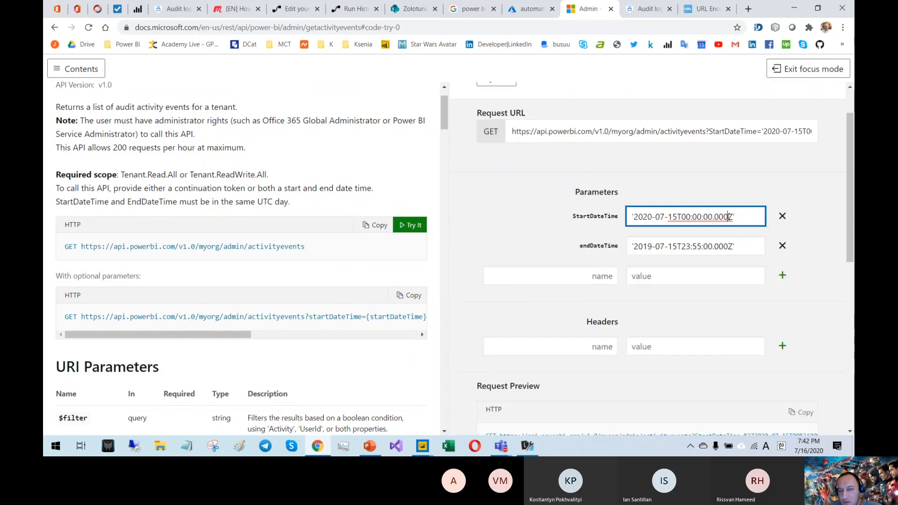
click(730, 247)
key(BackSpace)
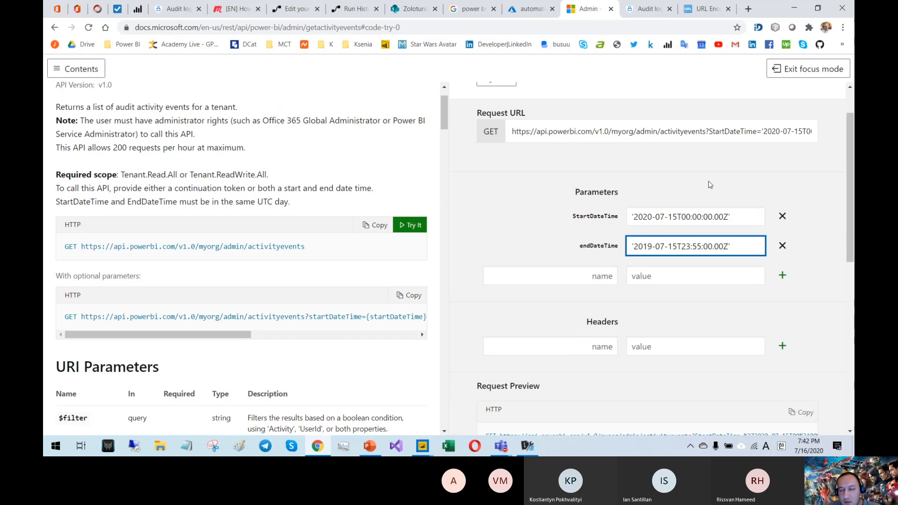
key(Return)
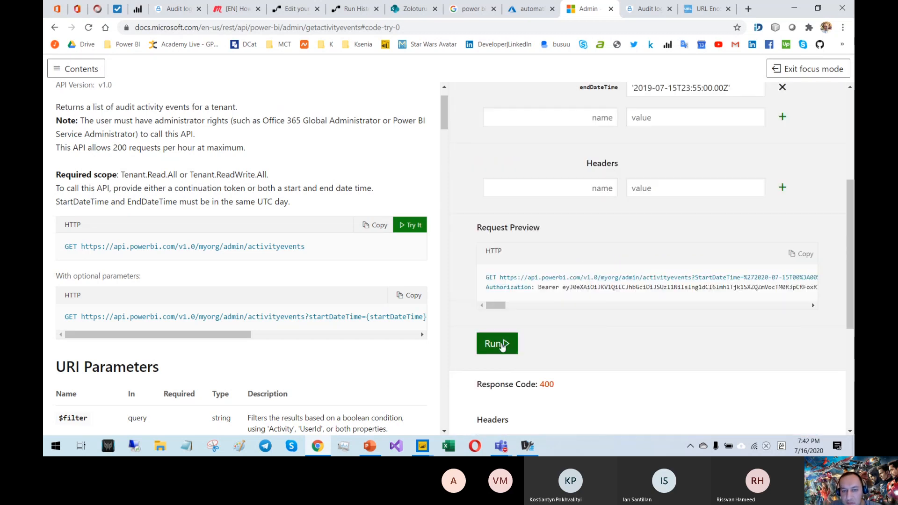
click(503, 355)
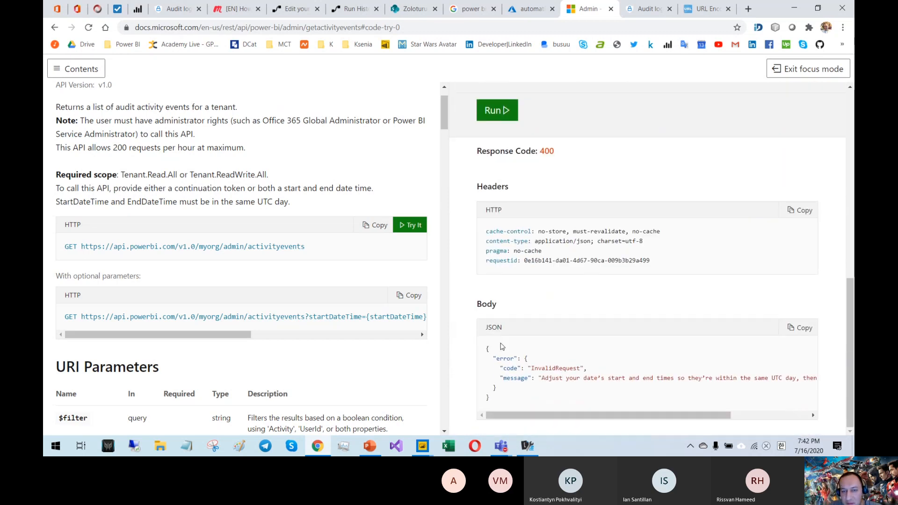
Correct the end date's year digits to 20, comparing against the start date.
mouse_move(602, 417)
mouse_down()
mouse_move(625, 417)
mouse_move(602, 417)
mouse_up()
scroll(674, 304, up, 10)
click(678, 300)
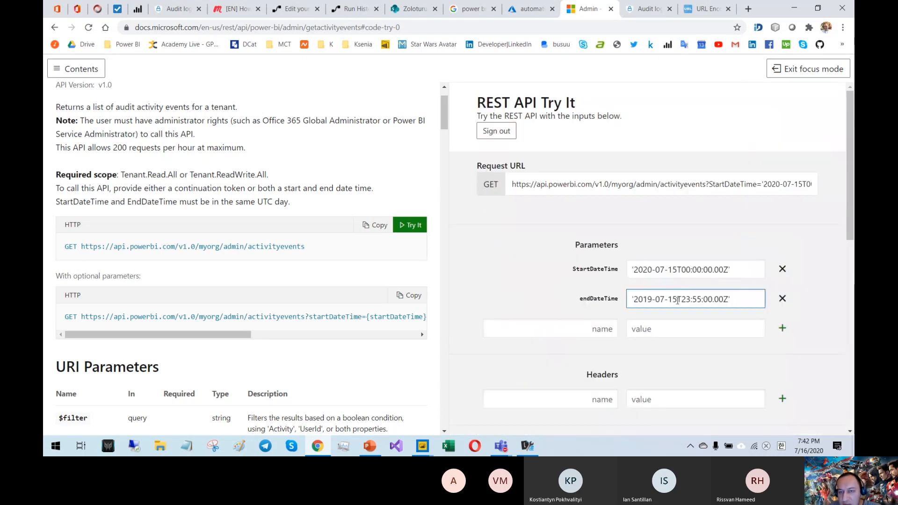
drag(682, 296, 645, 298)
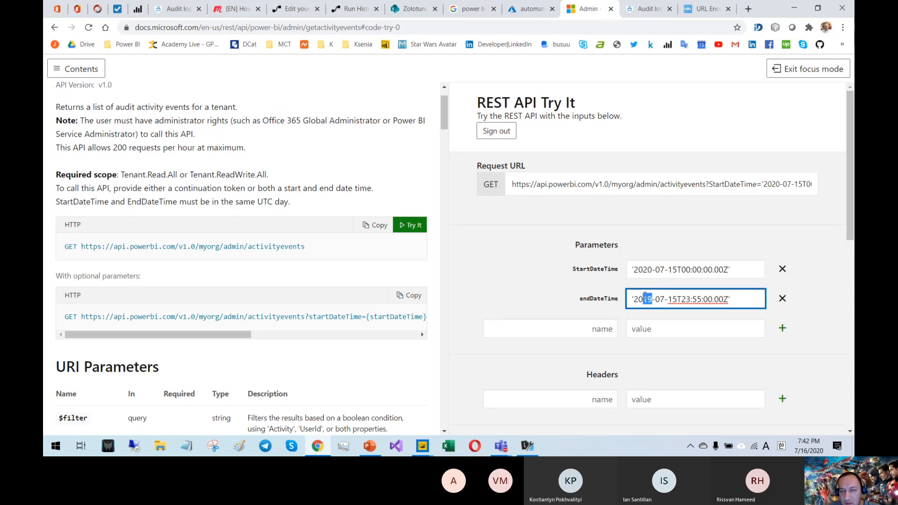
text(20)
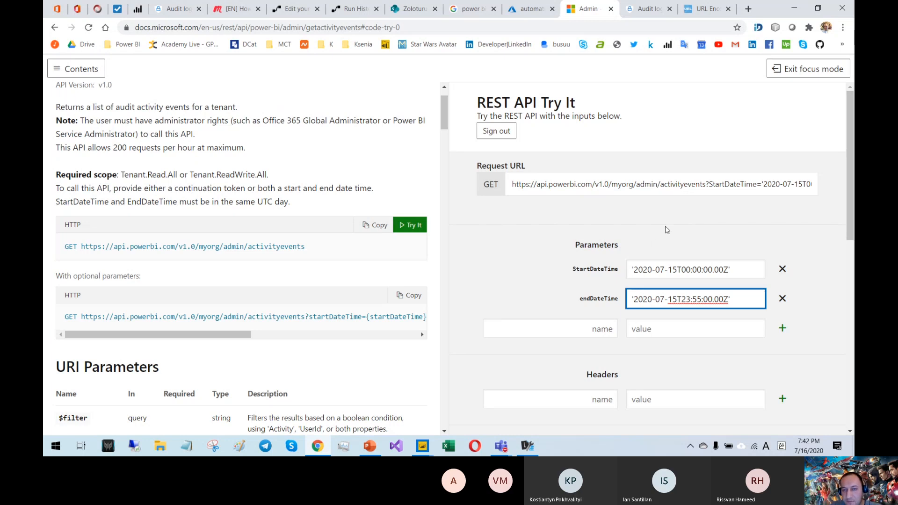
drag(729, 270, 656, 270)
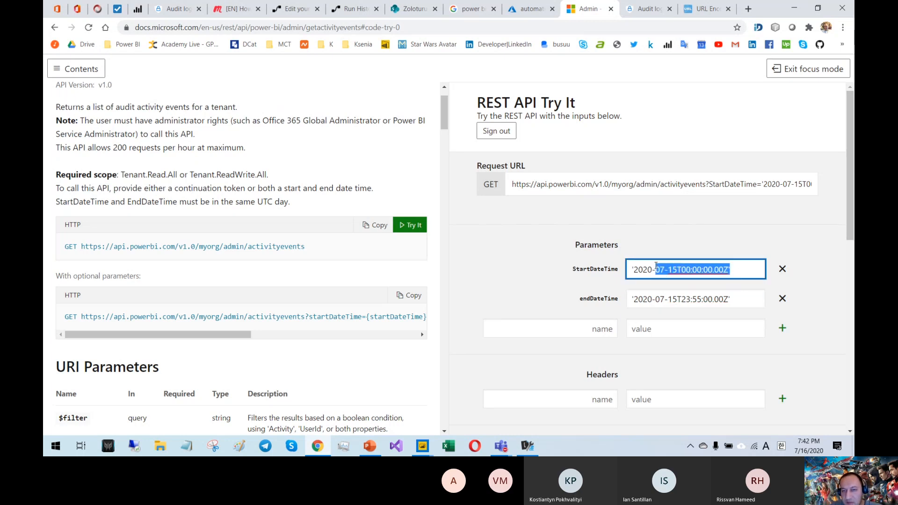
click(686, 299)
scroll(686, 290, down, 3)
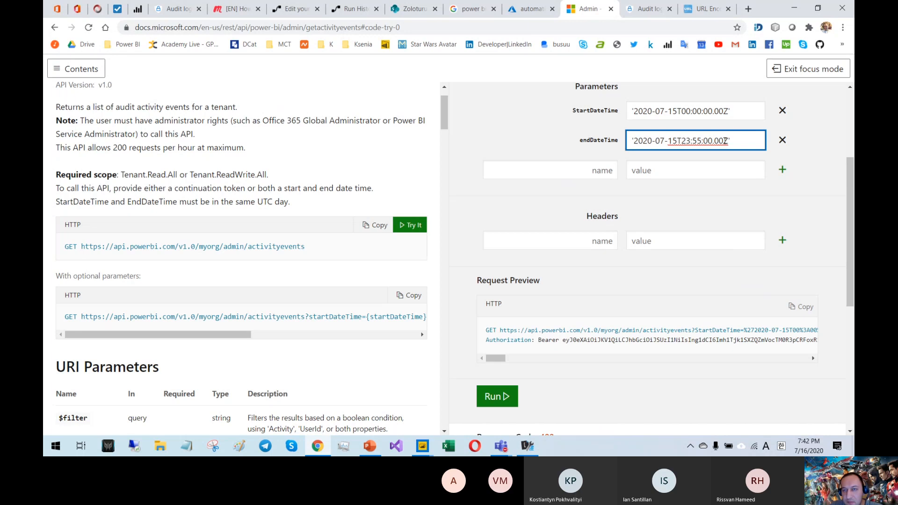
Strip the quotes from both dates, add a 0 before each Z, and run.
click(749, 141)
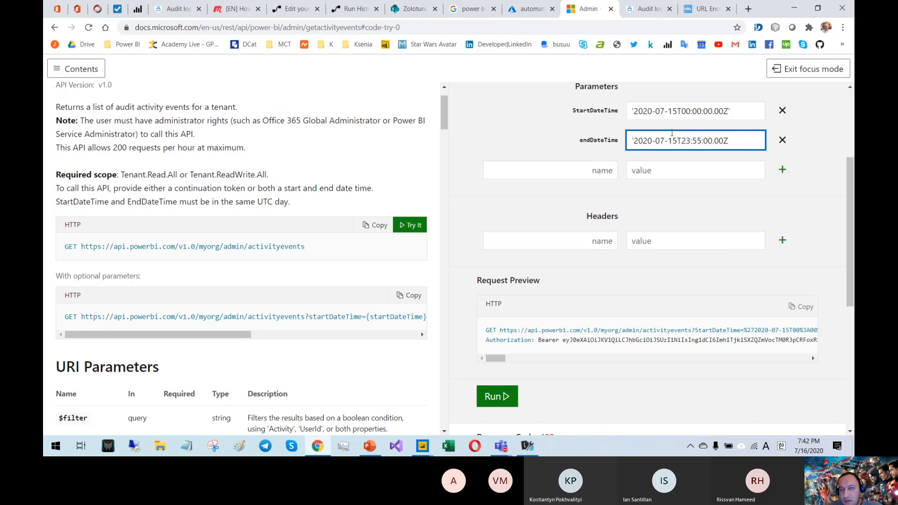
click(636, 141)
key(BackSpace)
click(730, 111)
key(BackSpace)
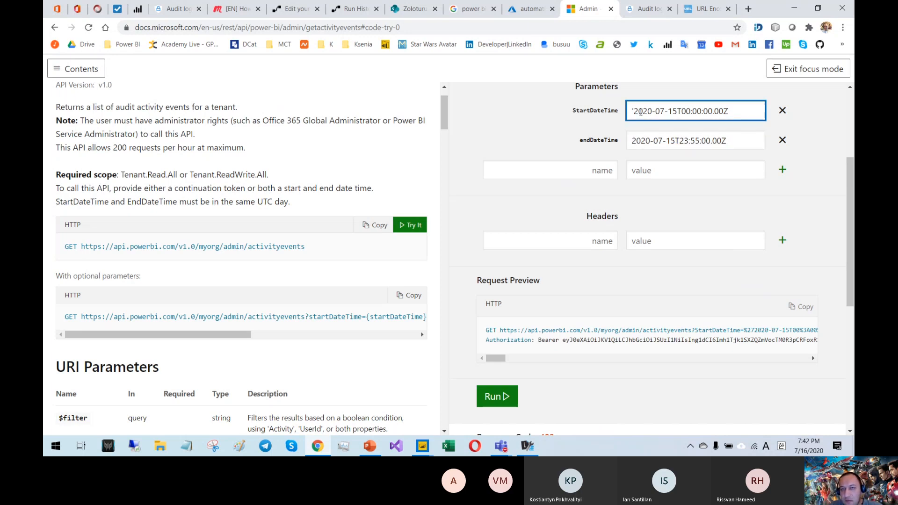
click(634, 111)
key(BackSpace)
click(722, 112)
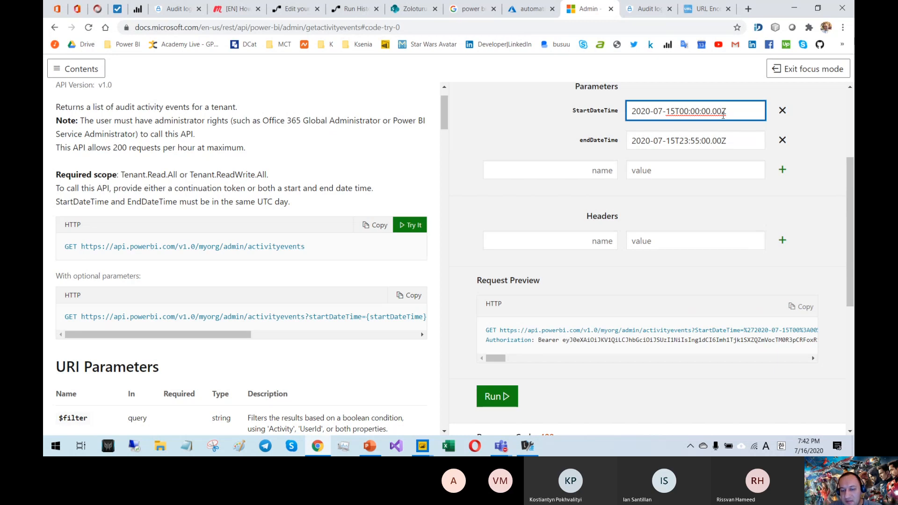
text(0)
click(723, 141)
text(0)
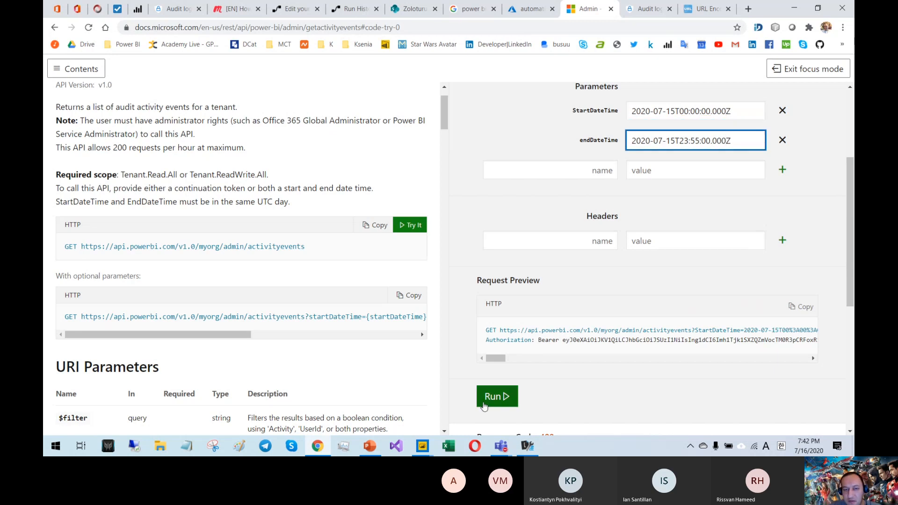
click(484, 406)
Read the 400 BadRequest error body returned by the request.
scroll(489, 402, down, 5)
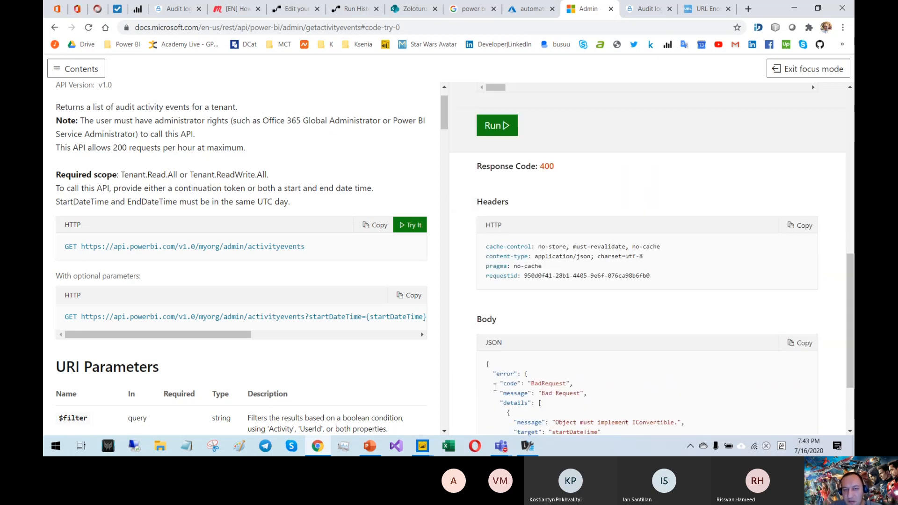
scroll(494, 387, down, 2)
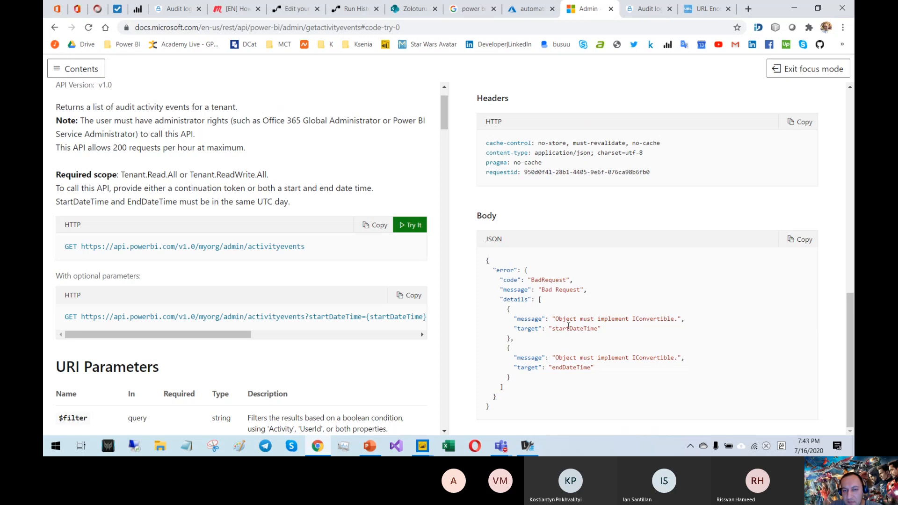
drag(525, 269, 601, 377)
click(601, 377)
scroll(601, 377, up, 5)
scroll(601, 376, down, 1)
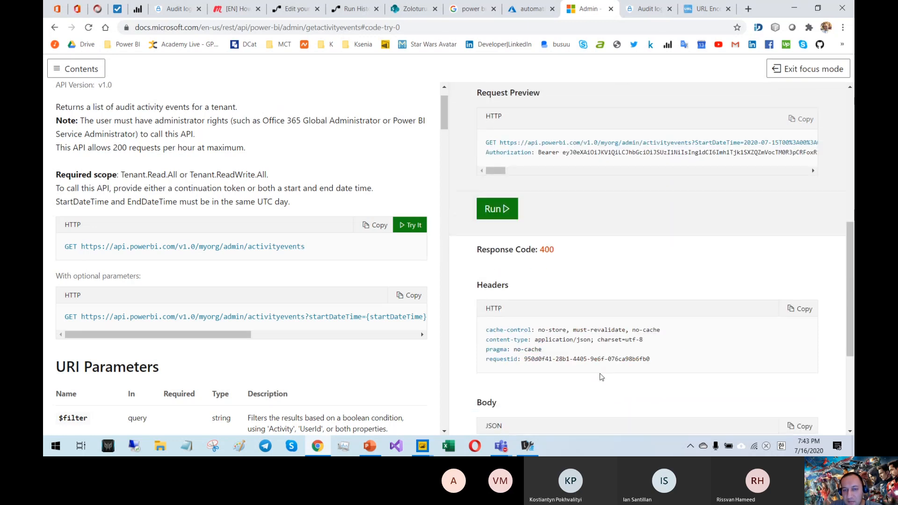
scroll(601, 377, down, 4)
drag(556, 319, 678, 320)
click(674, 280)
scroll(674, 280, up, 1)
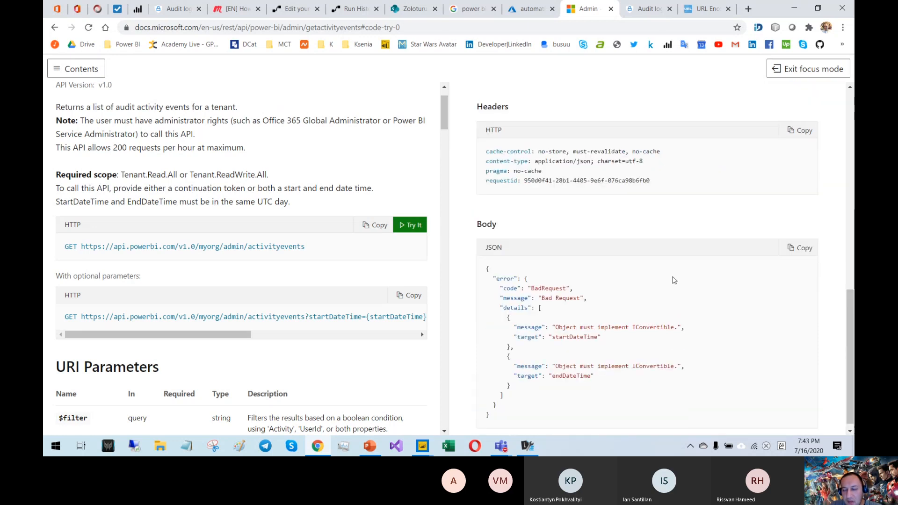
scroll(674, 280, up, 5)
click(742, 268)
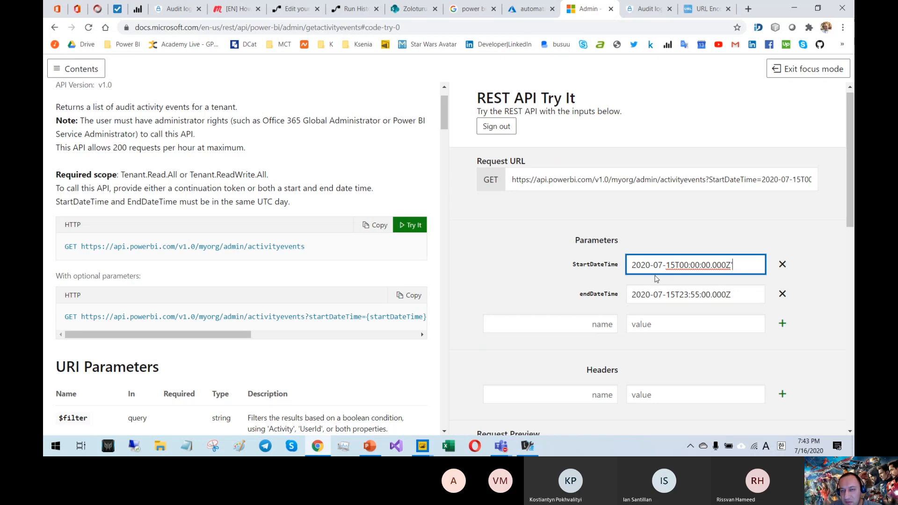
Quote both date values and rerun, getting 200 with an empty activityEventEntities array.
text(')
click(633, 294)
text(')
click(742, 300)
text(')
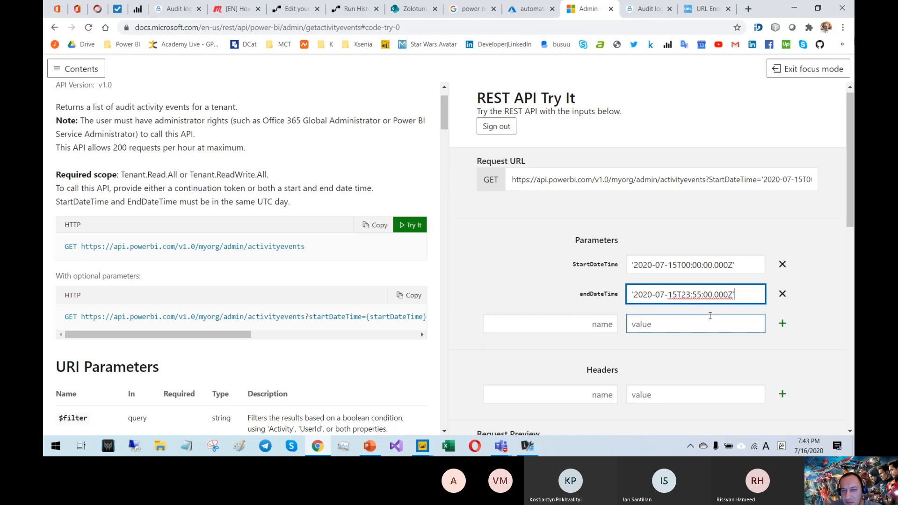
scroll(601, 342, down, 5)
click(497, 286)
scroll(515, 258, down, 3)
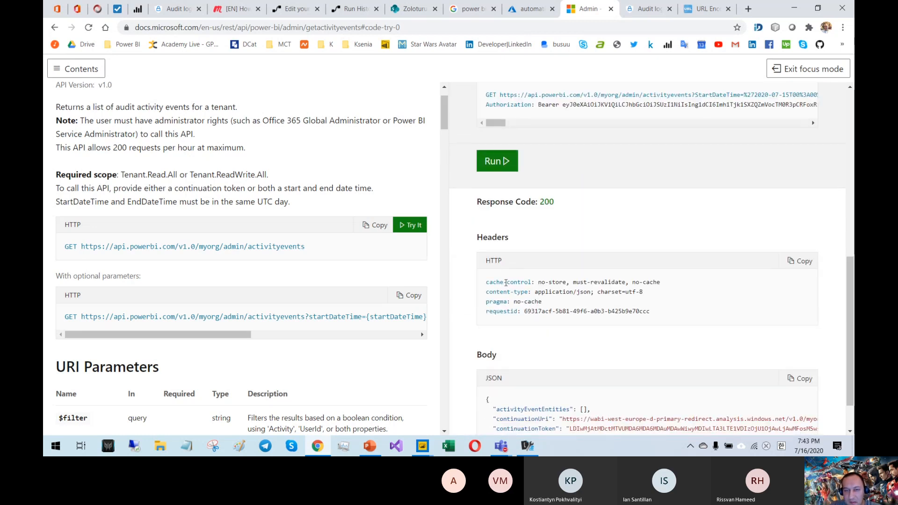
double_click(547, 166)
click(560, 172)
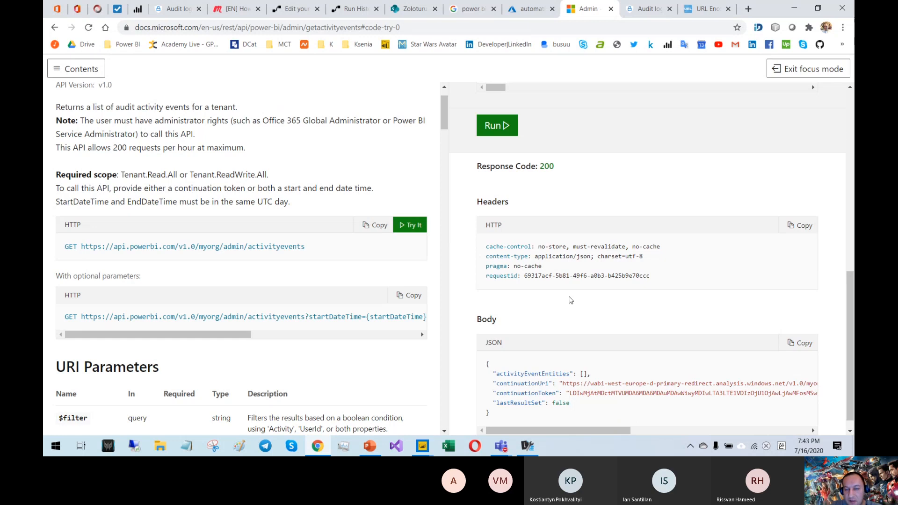
drag(586, 372, 589, 373)
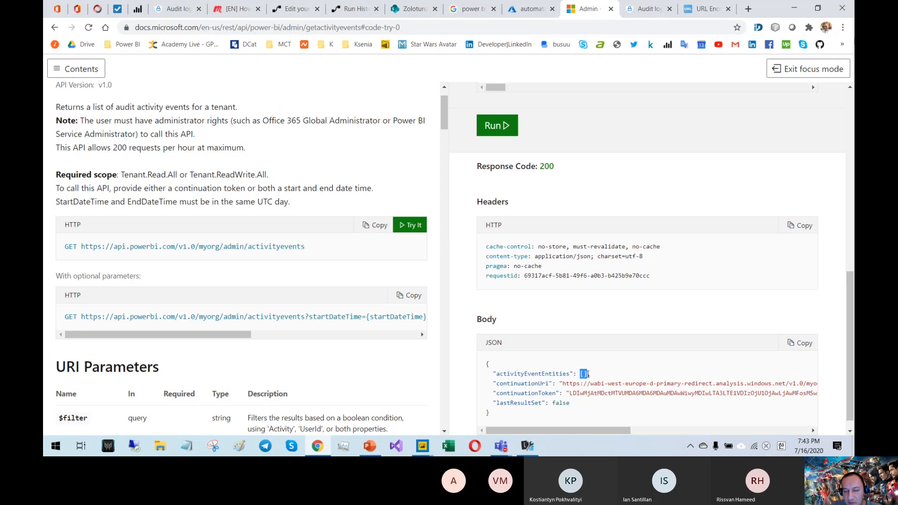
Trim both times to end in .00Z and run the request again.
scroll(616, 352, up, 6)
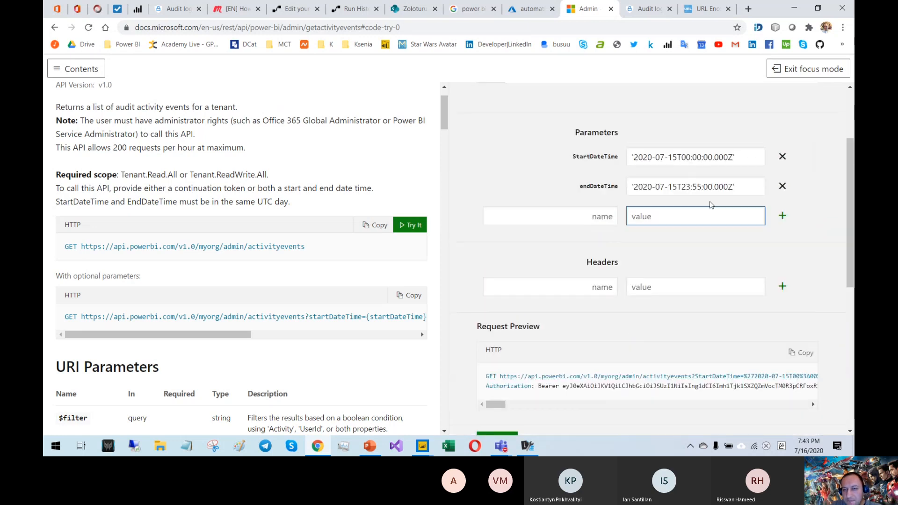
click(728, 158)
click(728, 158)
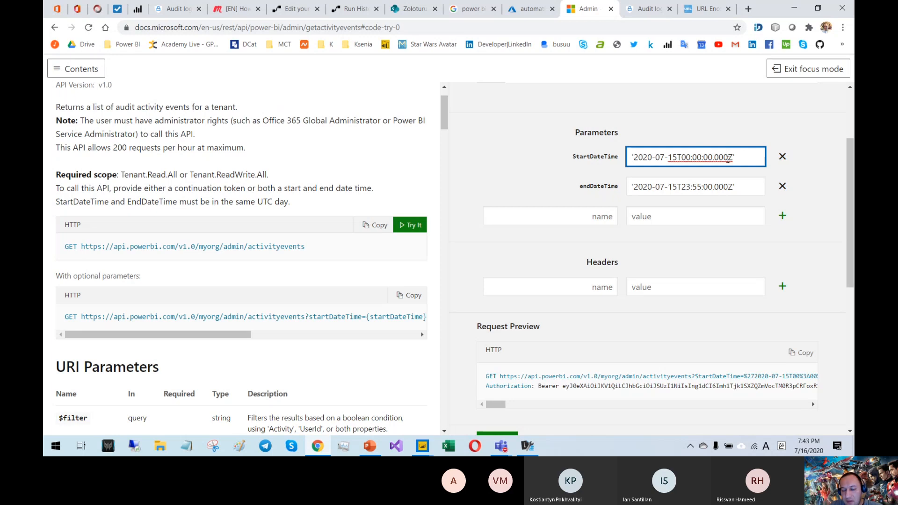
drag(255, 201, 277, 203)
click(276, 203)
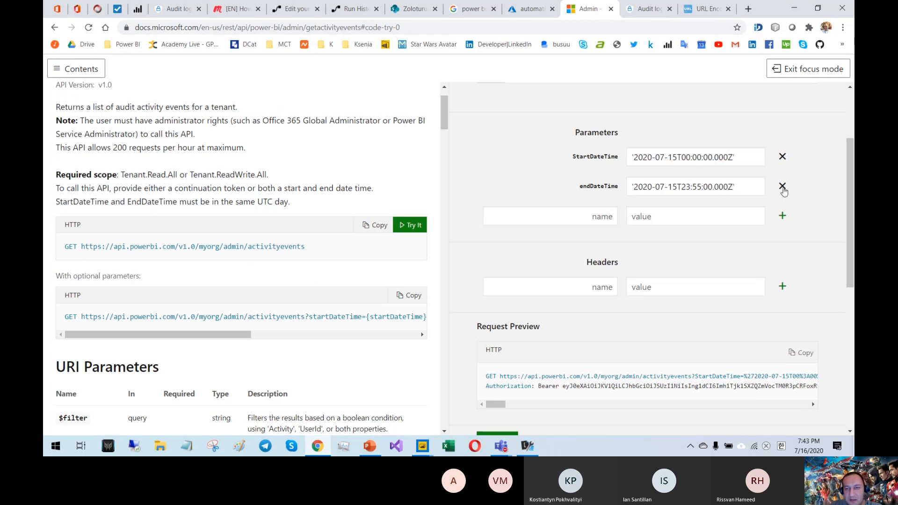
click(728, 158)
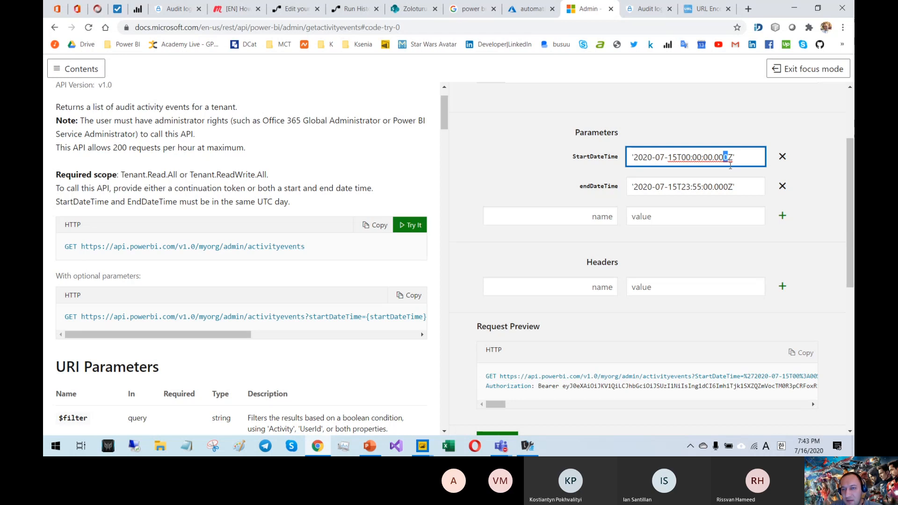
key(BackSpace)
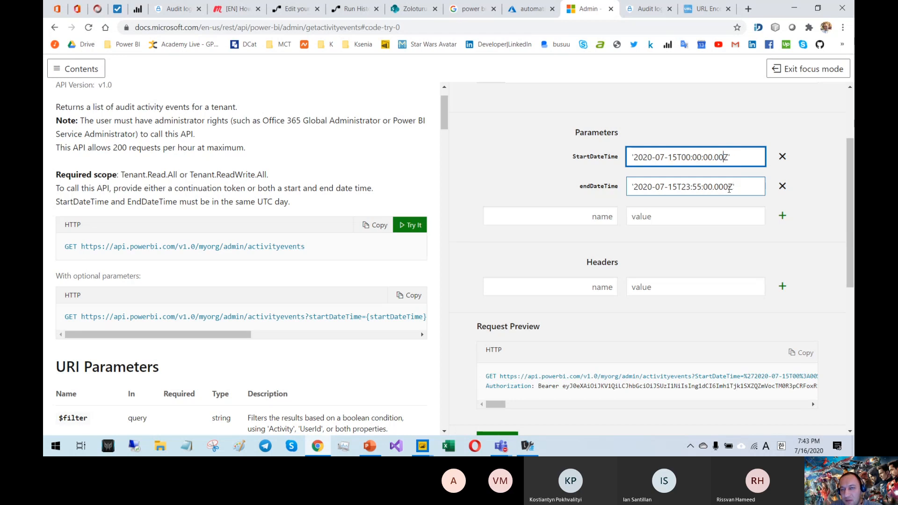
click(729, 187)
key(BackSpace)
click(702, 241)
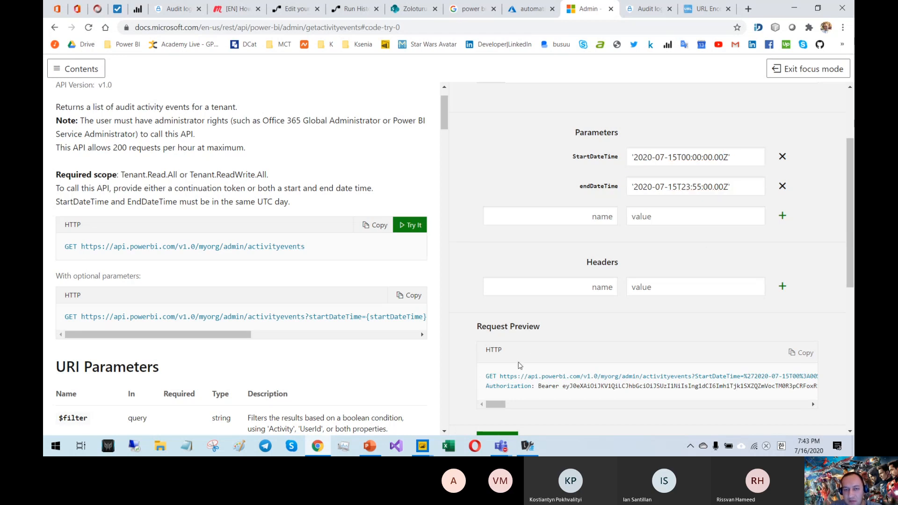
scroll(528, 343, down, 4)
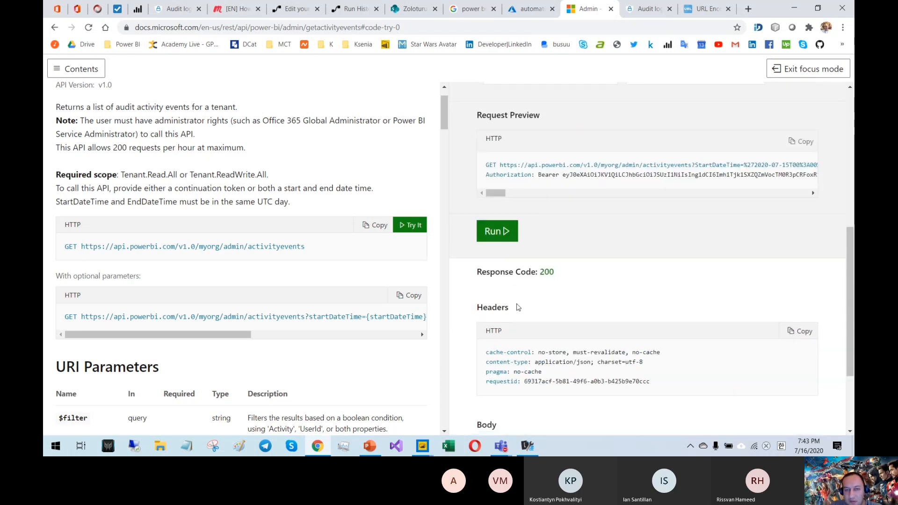
click(497, 236)
scroll(603, 352, down, 2)
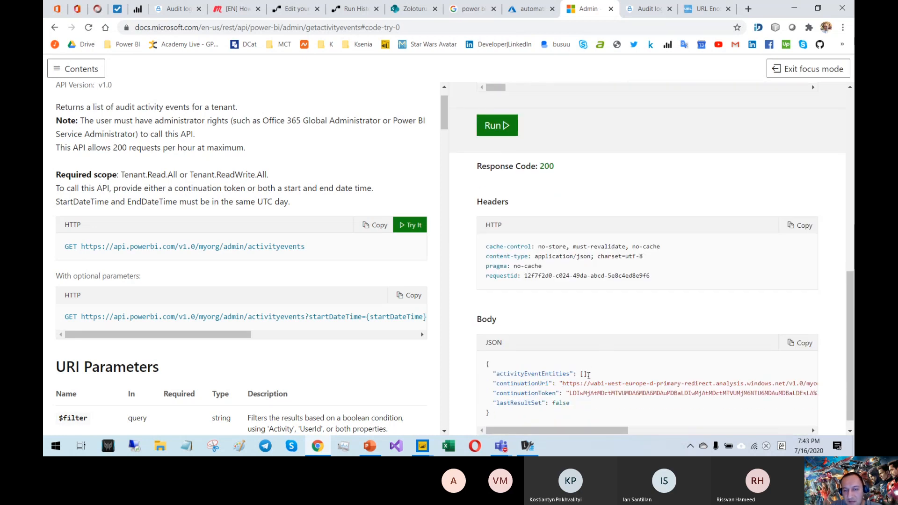
scroll(599, 328, up, 4)
scroll(673, 201, up, 1)
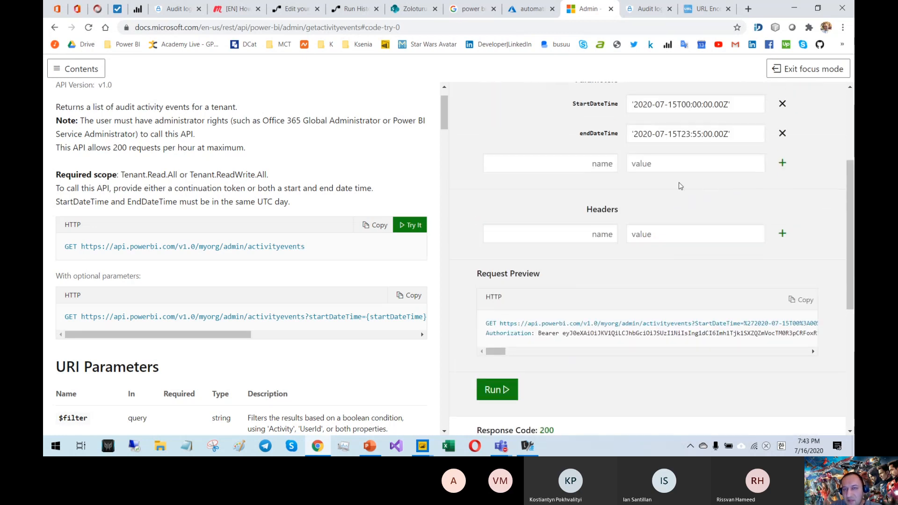
Run the Audit log search for all activities from 2020-07-09 to 2020-07-17.
click(649, 8)
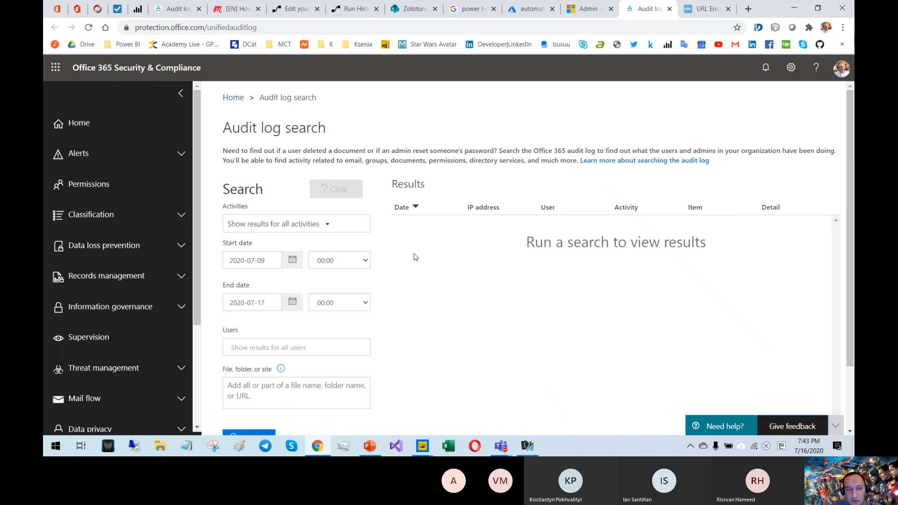
scroll(267, 398, down, 2)
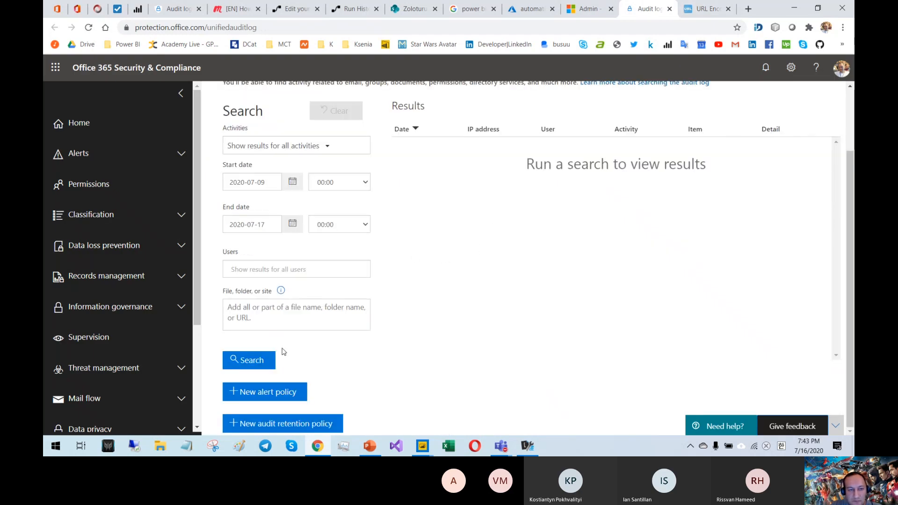
click(260, 365)
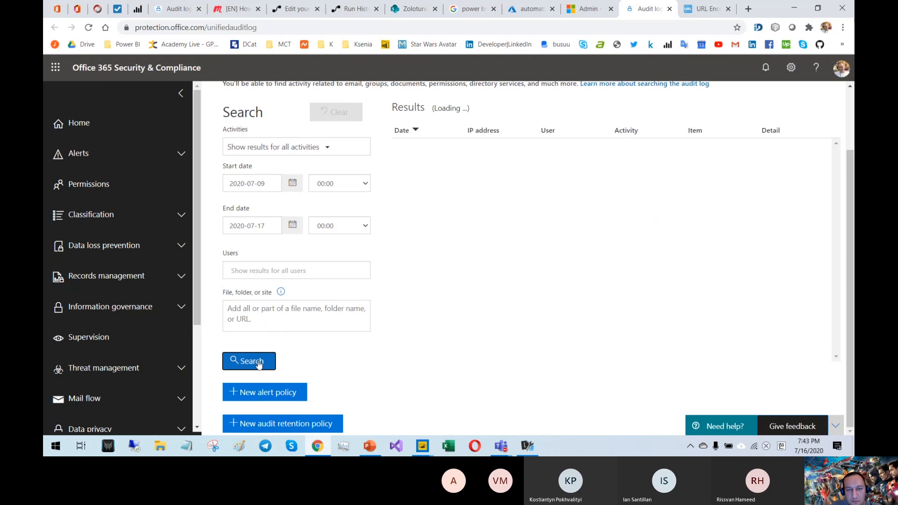
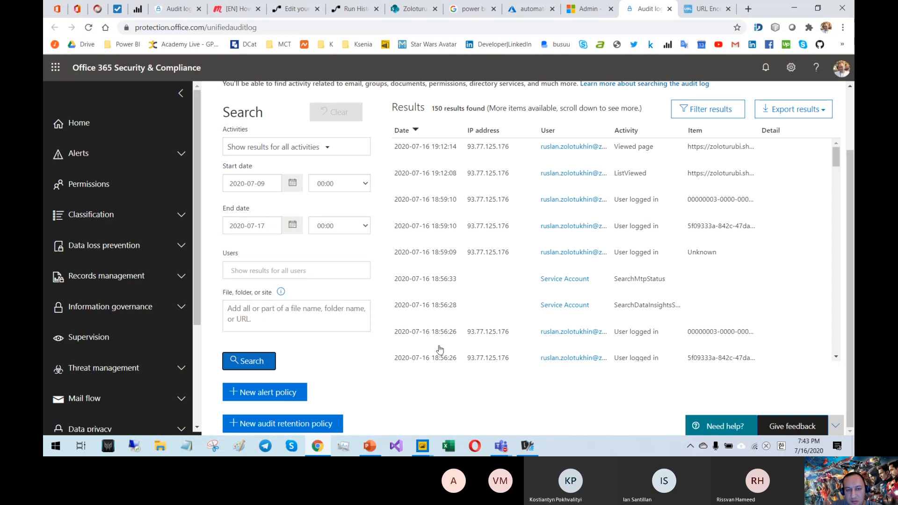
Switch to the Power BI activity events docs tab and bring its request parameters into view.
drag(835, 158, 847, 236)
scroll(723, 224, down, 10)
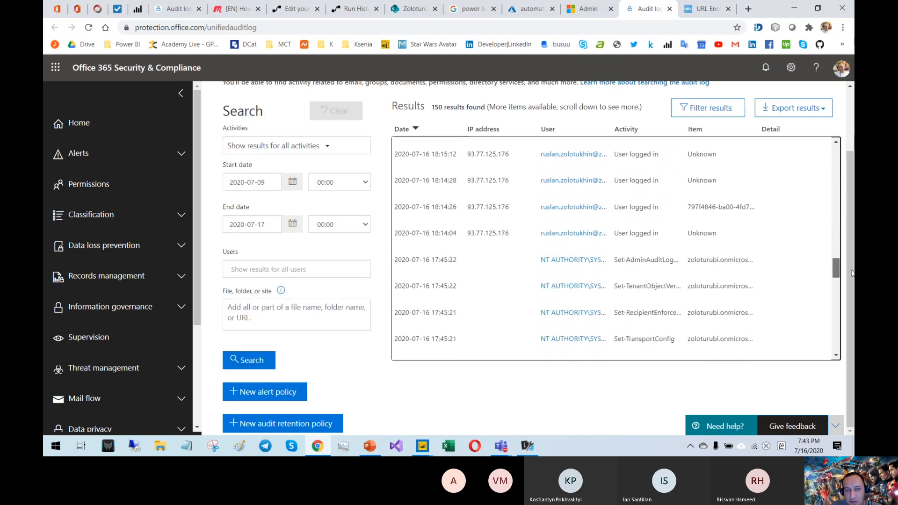
scroll(607, 89, up, 1)
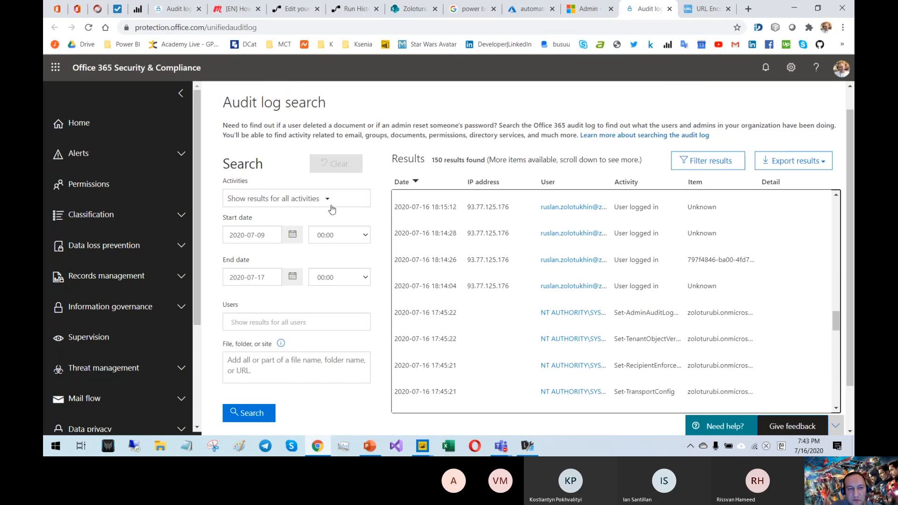
click(590, 9)
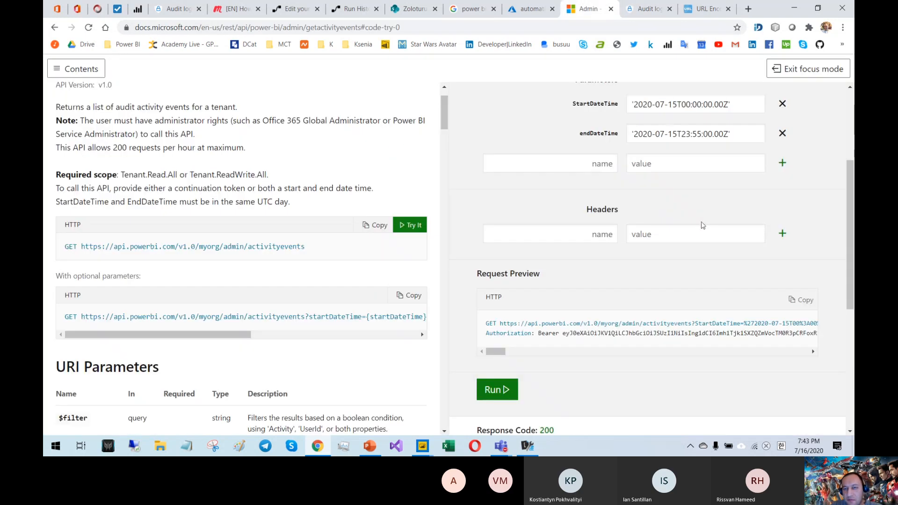
drag(853, 196, 847, 176)
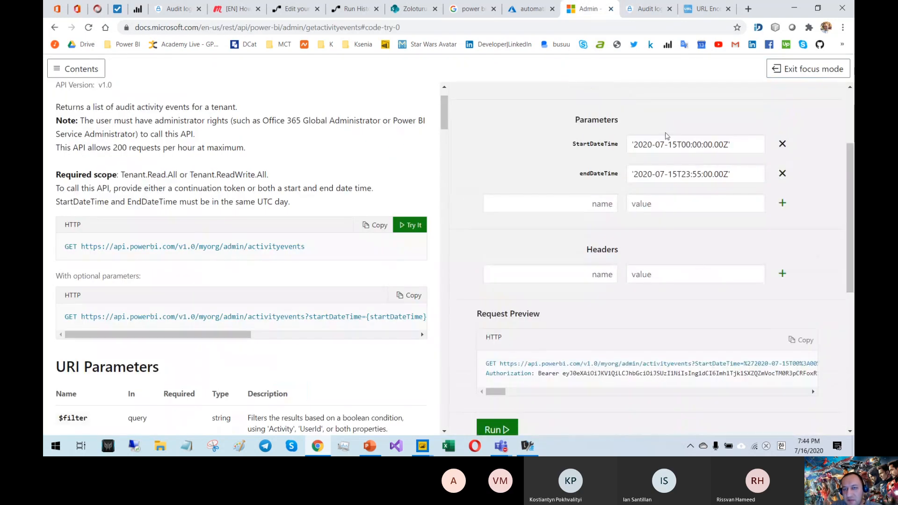
click(666, 269)
scroll(666, 270, down, 2)
scroll(698, 150, up, 1)
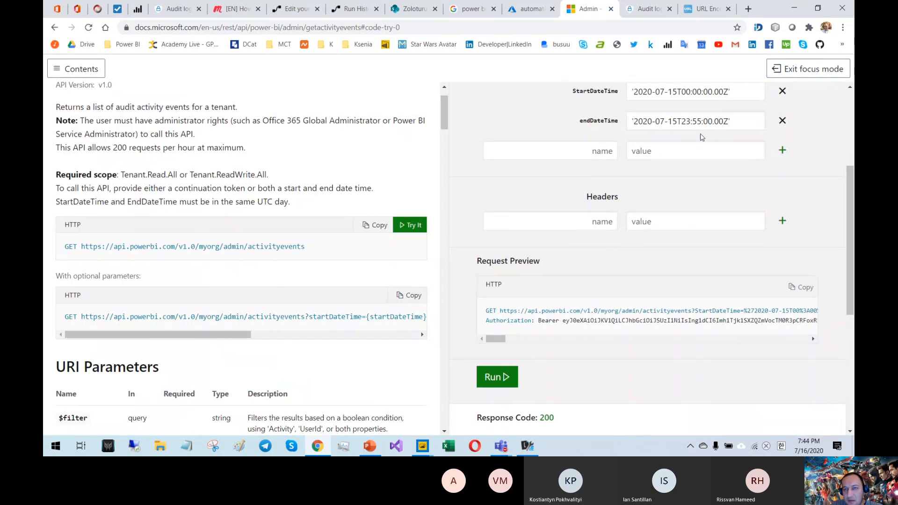
scroll(699, 137, up, 1)
click(690, 144)
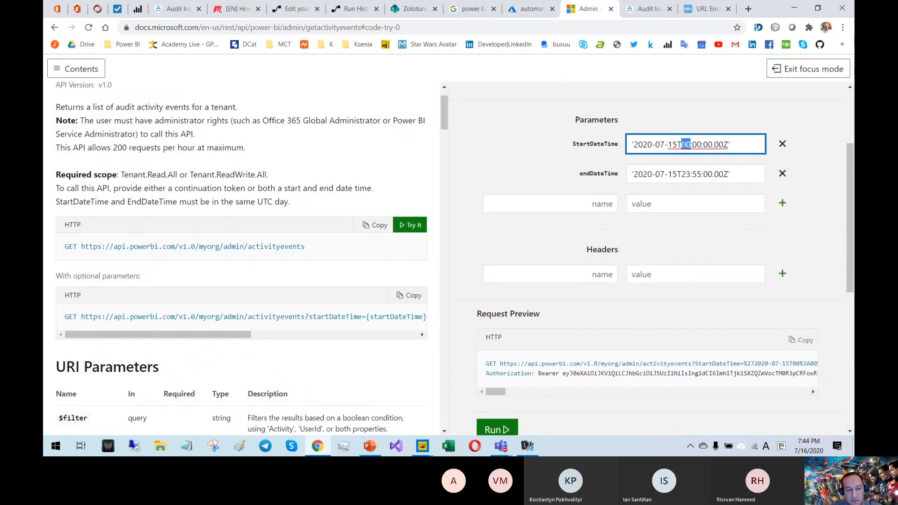
text(14)
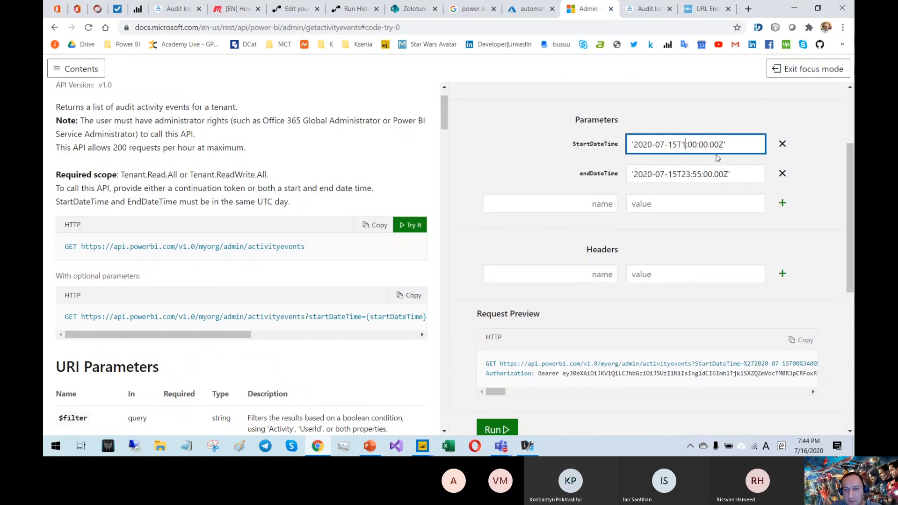
scroll(697, 252, down, 4)
scroll(702, 144, up, 4)
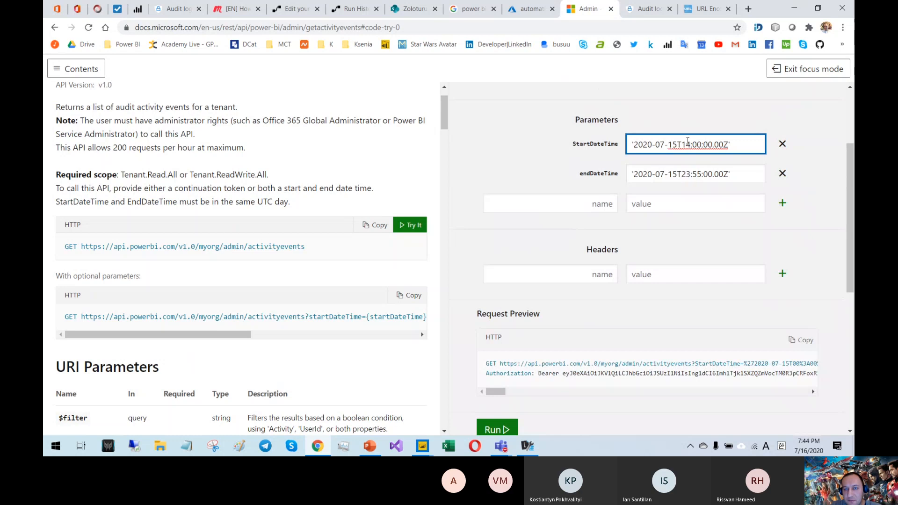
drag(686, 144, 681, 144)
scroll(538, 369, down, 2)
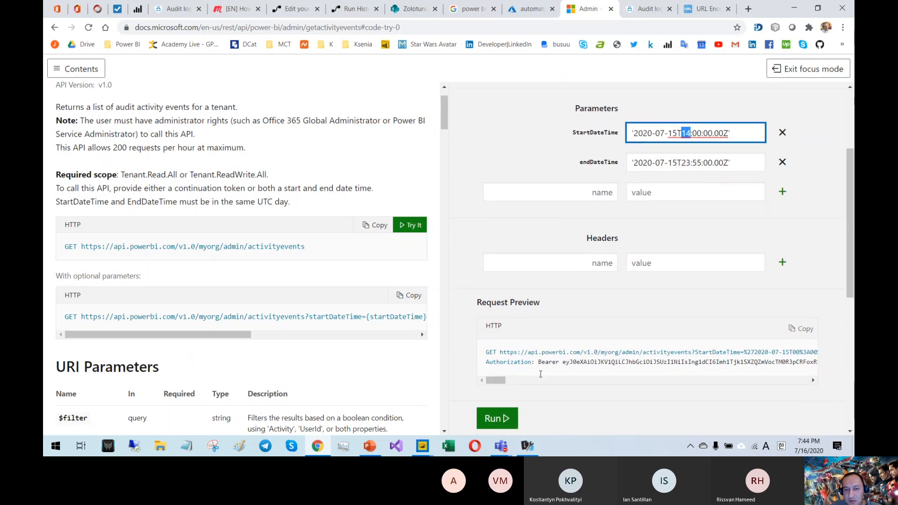
click(484, 322)
Scroll through the JSON response and highlight the first returned activity event.
scroll(484, 323, down, 4)
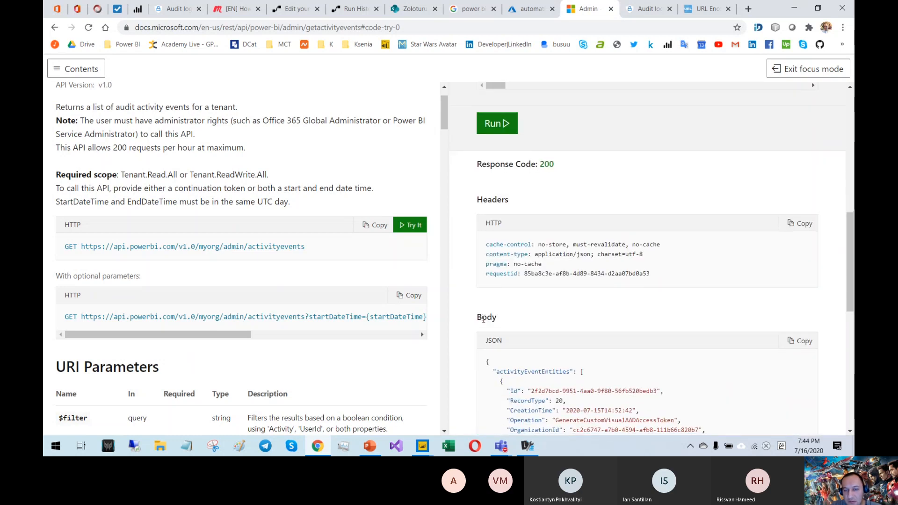
scroll(547, 253, down, 5)
drag(532, 237, 657, 400)
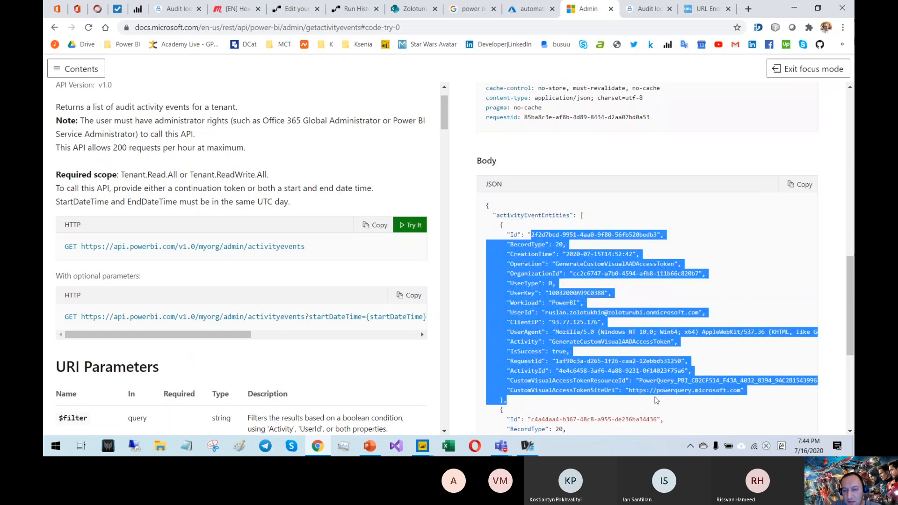
click(651, 390)
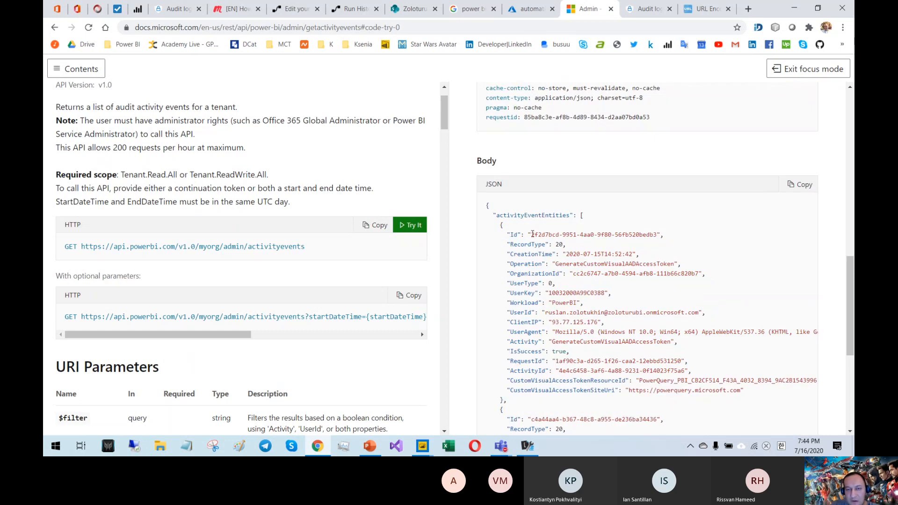
drag(532, 233, 552, 402)
click(551, 401)
scroll(556, 368, up, 1)
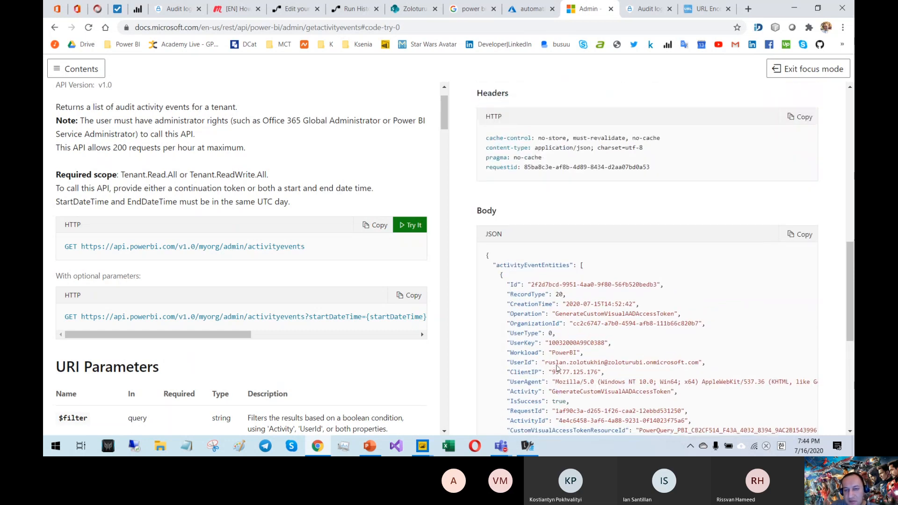
drag(850, 291, 851, 169)
Examine the first event's RecordType through UserId fields and its WorkSpaceName to DataflowId fields.
scroll(650, 257, down, 15)
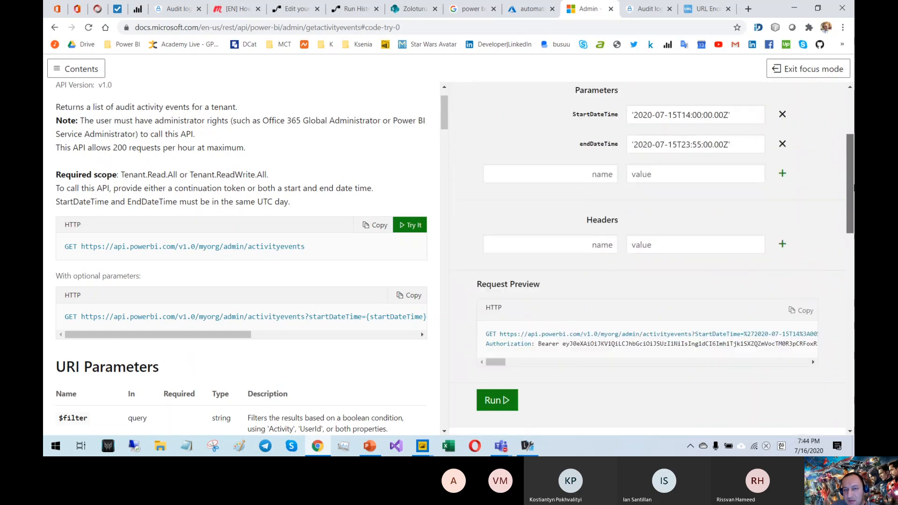
scroll(850, 153, up, 15)
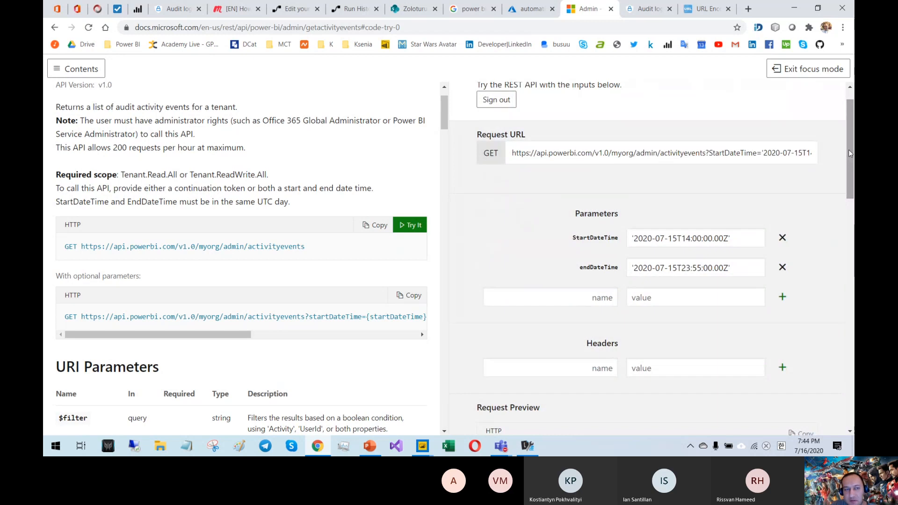
scroll(848, 150, up, 1)
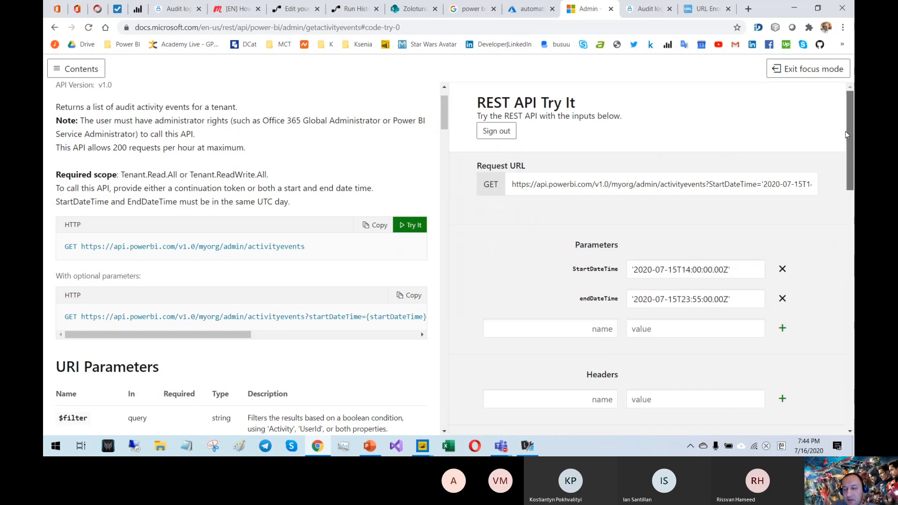
scroll(846, 132, down, 3)
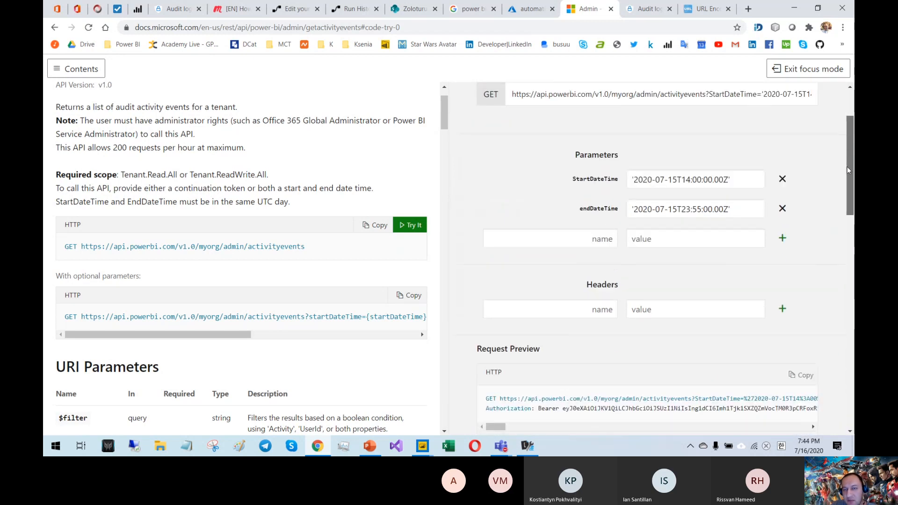
drag(846, 167, 852, 335)
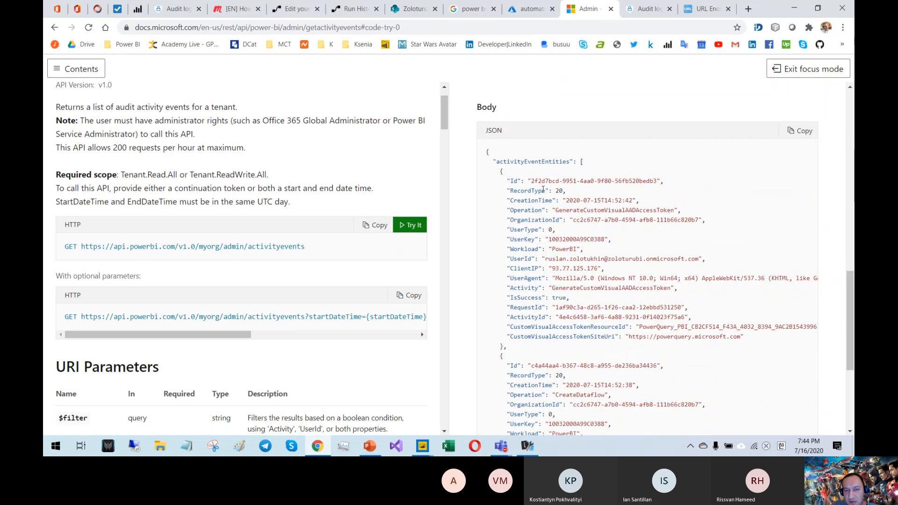
drag(542, 189, 588, 260)
click(571, 221)
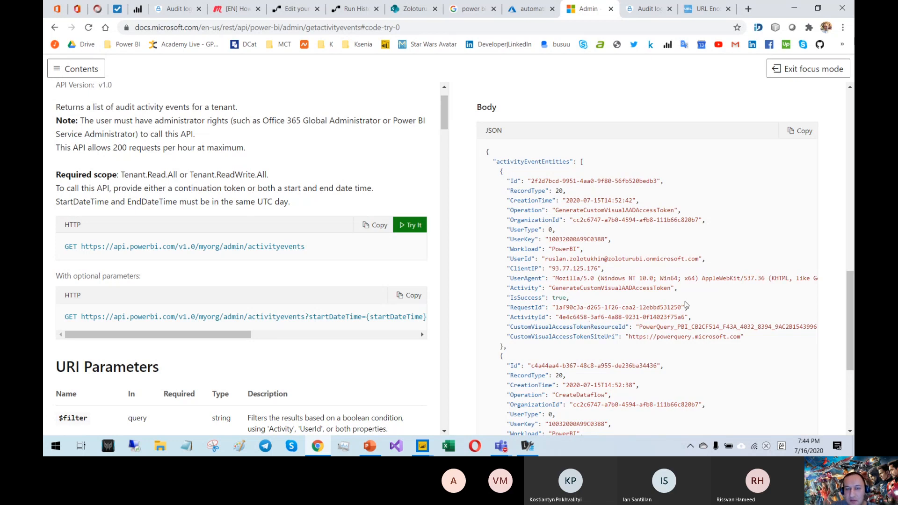
scroll(686, 305, down, 6)
scroll(646, 327, up, 6)
scroll(607, 346, down, 1)
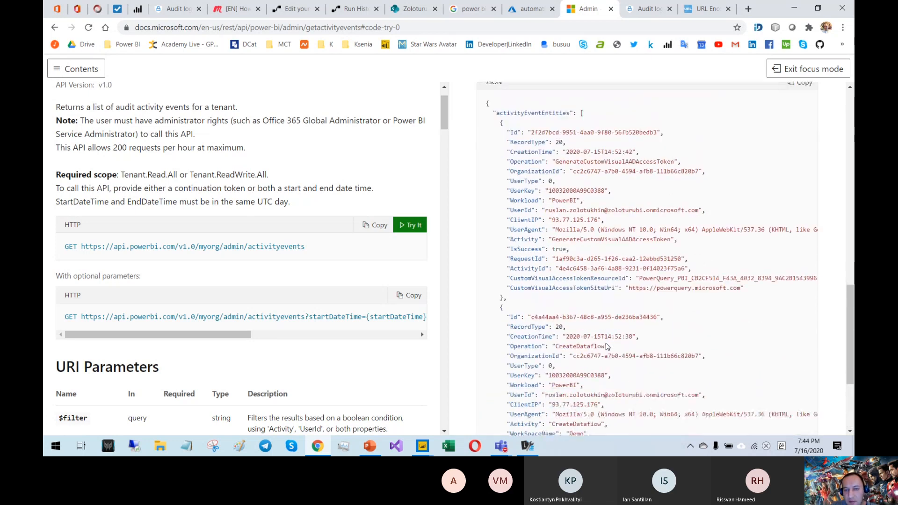
scroll(607, 346, down, 1)
triple_click(512, 163)
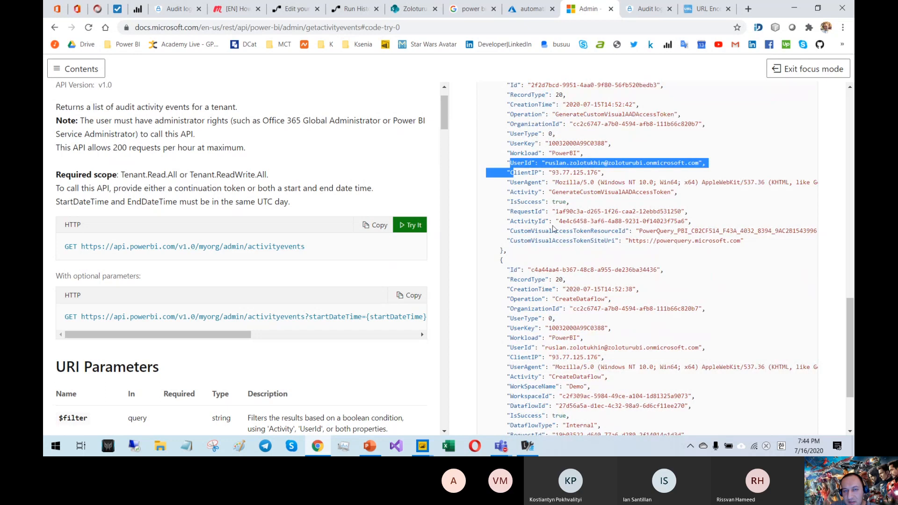
drag(513, 386, 643, 406)
Highlight the Workload through UserAgent fields and the second event's UserKey to UserId fields.
scroll(643, 406, up, 4)
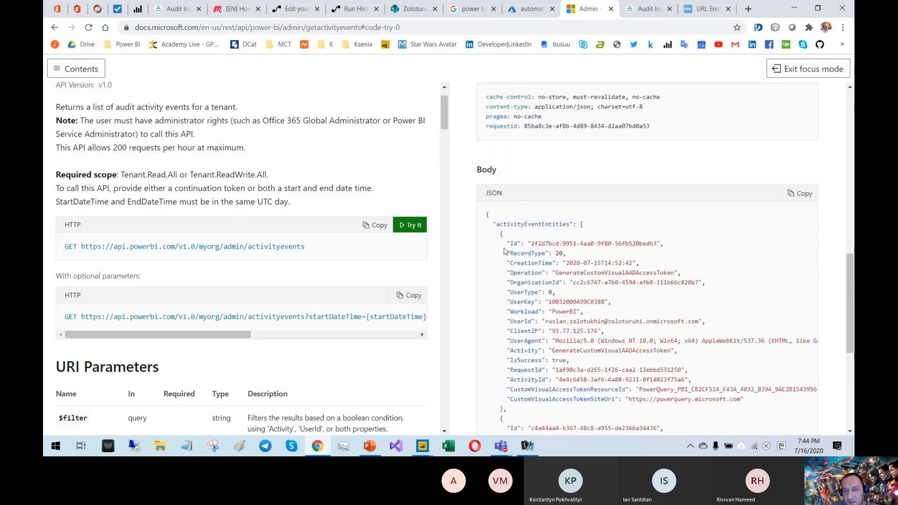
scroll(791, 176, up, 10)
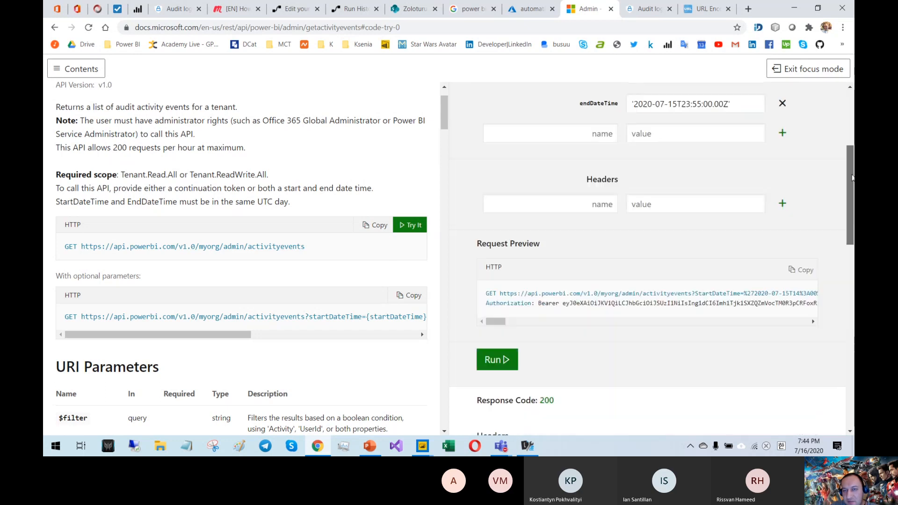
scroll(522, 206, down, 10)
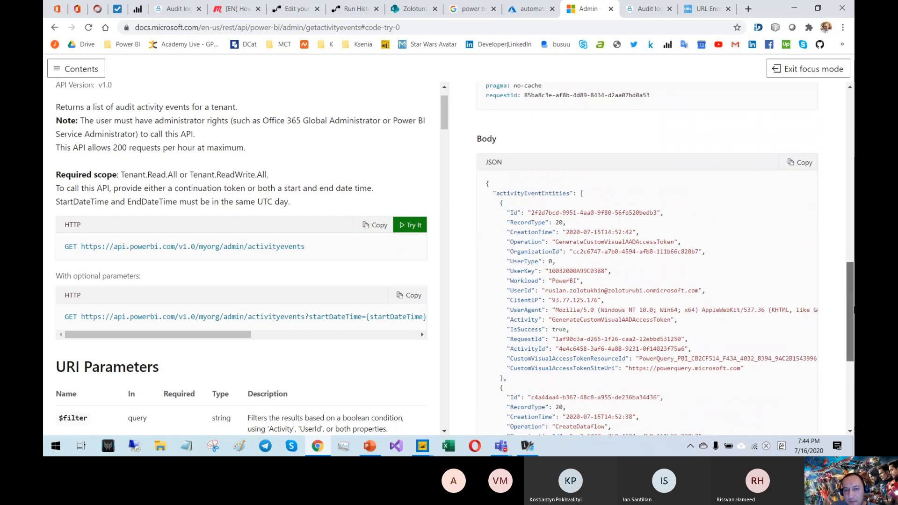
drag(493, 199, 674, 227)
click(624, 293)
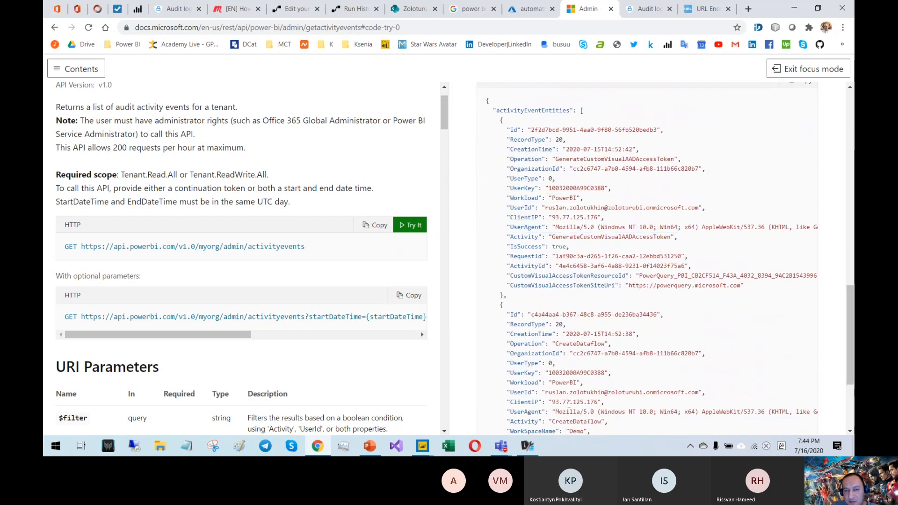
drag(490, 376, 707, 394)
drag(849, 337, 826, 140)
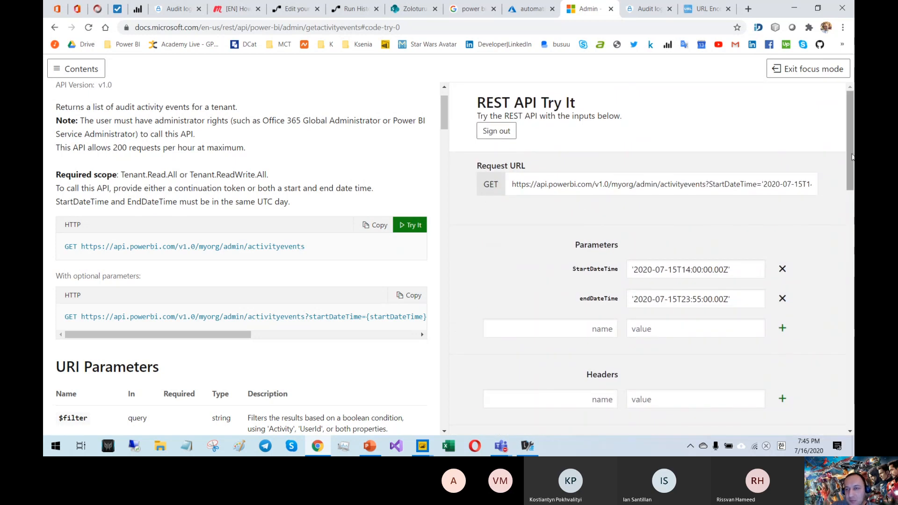
mouse_move(851, 173)
mouse_down()
mouse_move(851, 212)
mouse_move(851, 183)
mouse_up()
scroll(617, 251, down, 14)
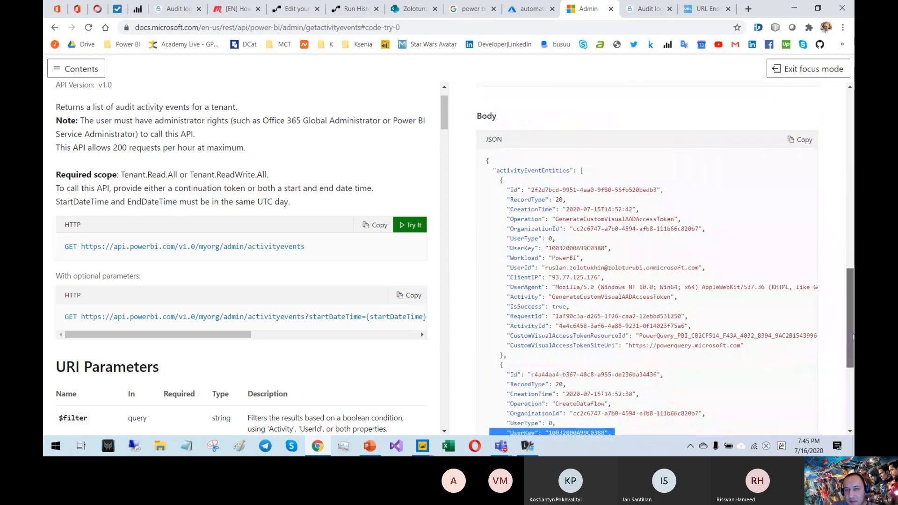
click(574, 239)
drag(490, 186, 669, 216)
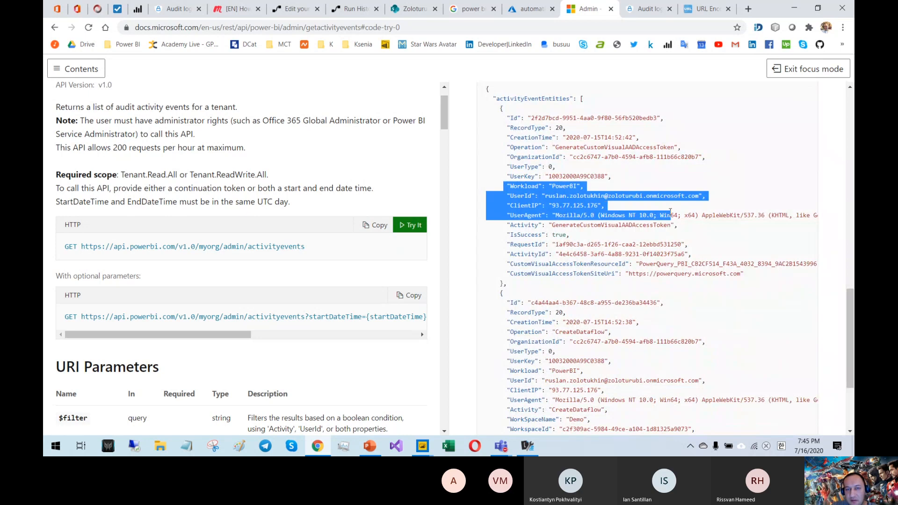
click(669, 216)
Review the Refreshables flow run and its details page, then bring up the Power BI Admin Tool report.
click(354, 9)
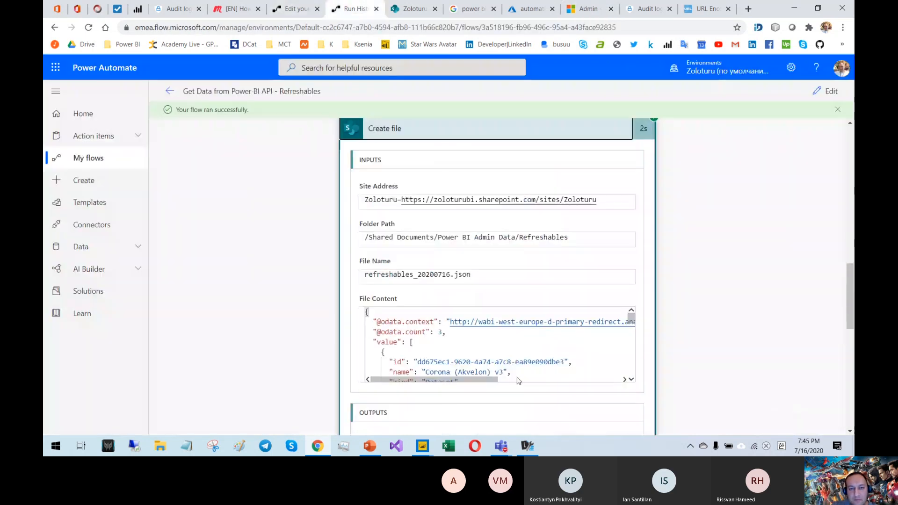
click(423, 133)
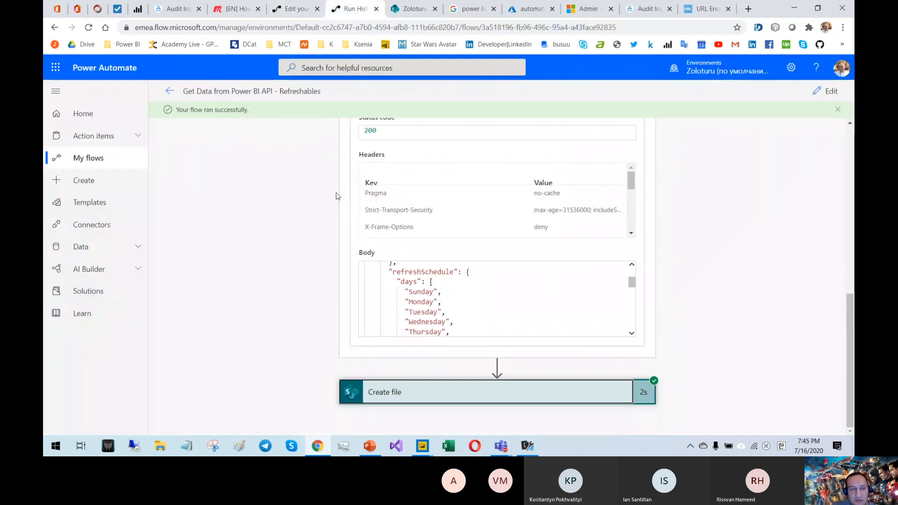
click(169, 91)
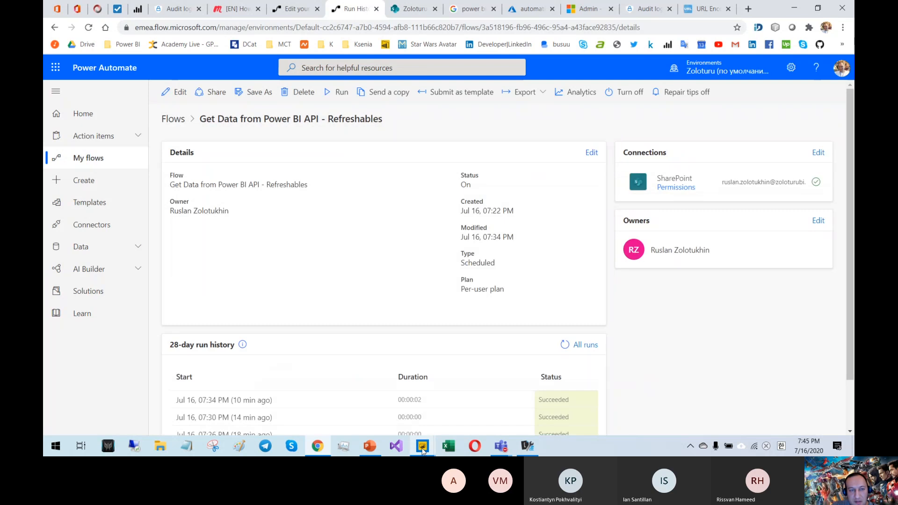
mouse_move(422, 448)
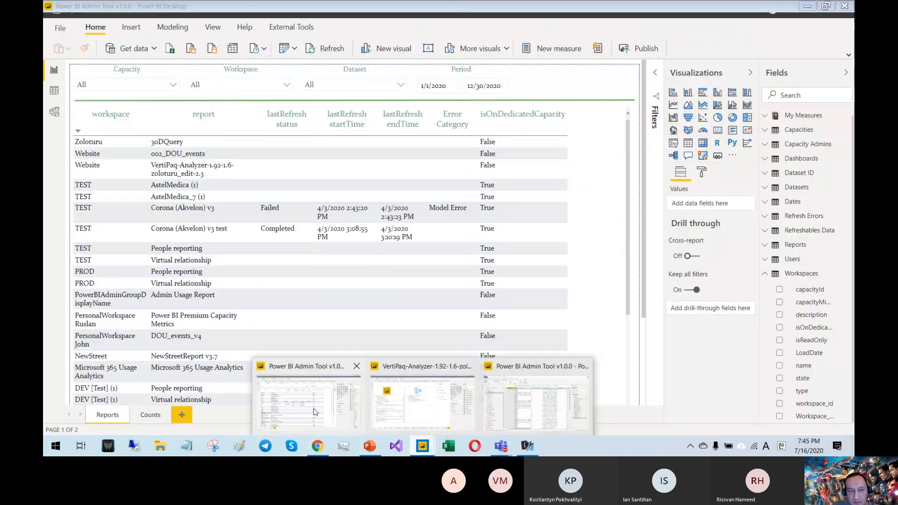
click(315, 412)
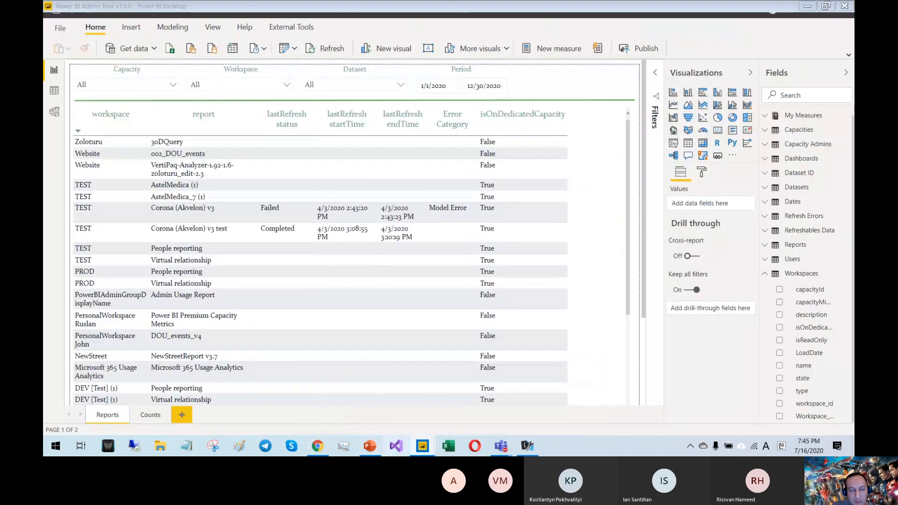
Open Transform data and start a SharePoint folder connection via New Source > More.
click(284, 49)
scroll(171, 182, up, 1)
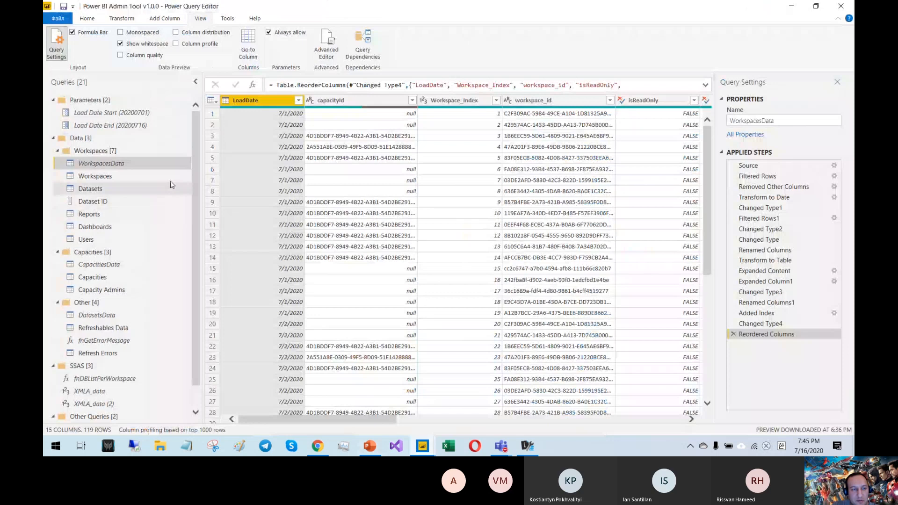
click(87, 18)
click(84, 51)
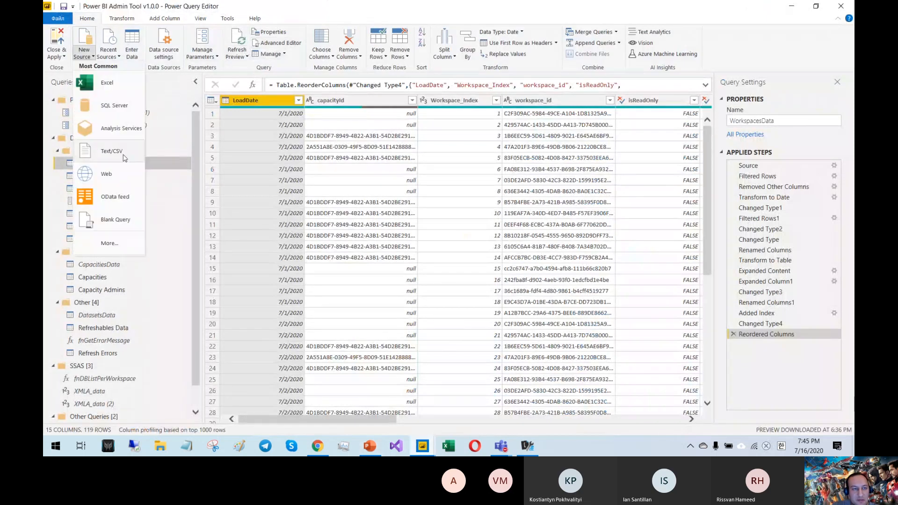
click(112, 151)
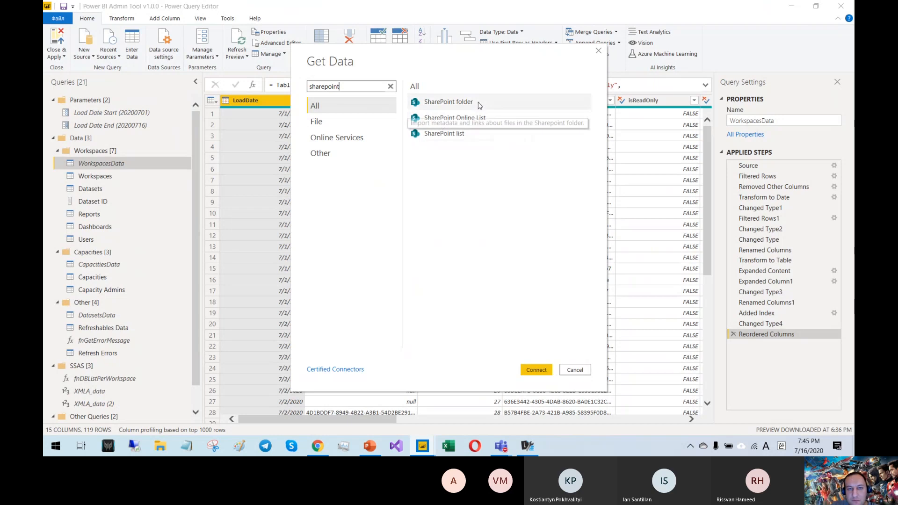
key(Escape)
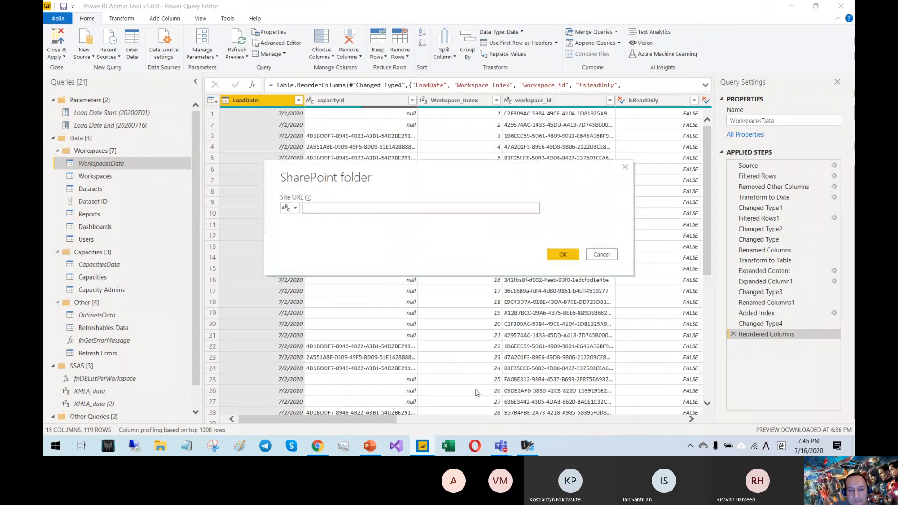
click(317, 446)
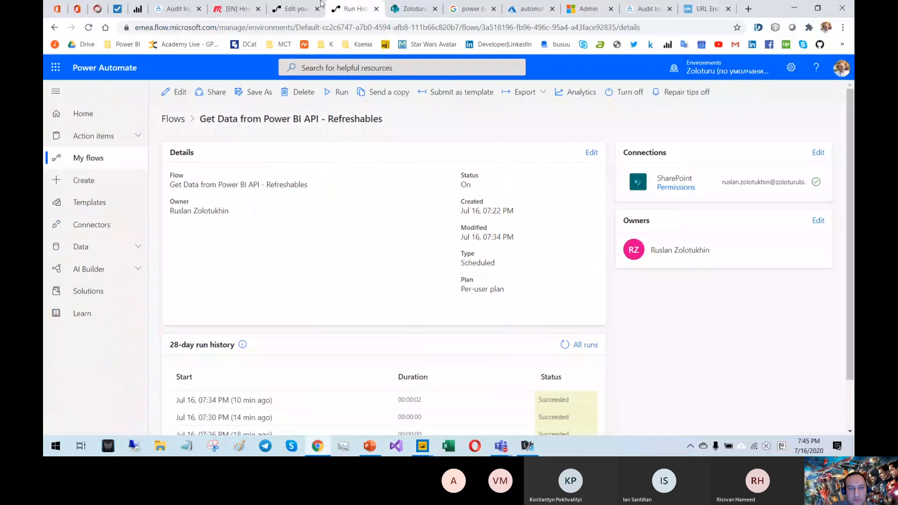
Copy the Zoloturu site address from SharePoint and paste it into Power BI's SharePoint folder dialog.
click(413, 9)
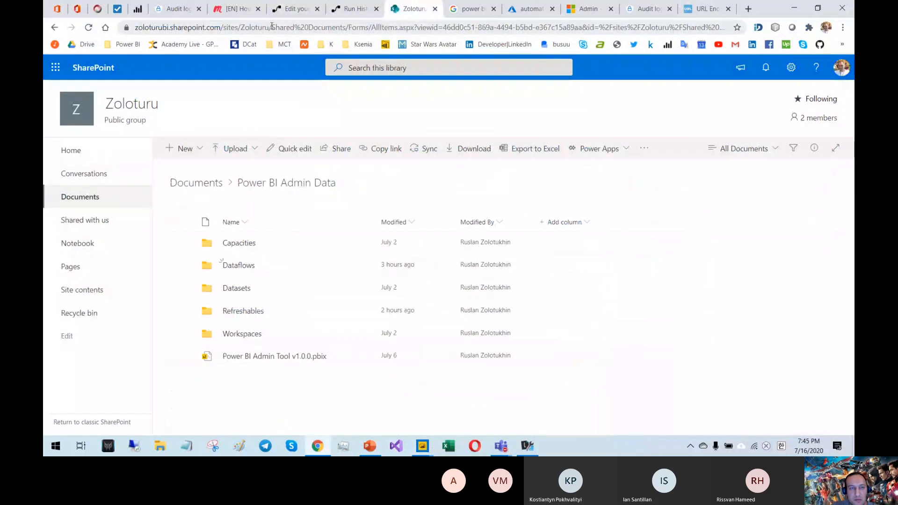
drag(135, 27, 292, 27)
key(ctrl+c)
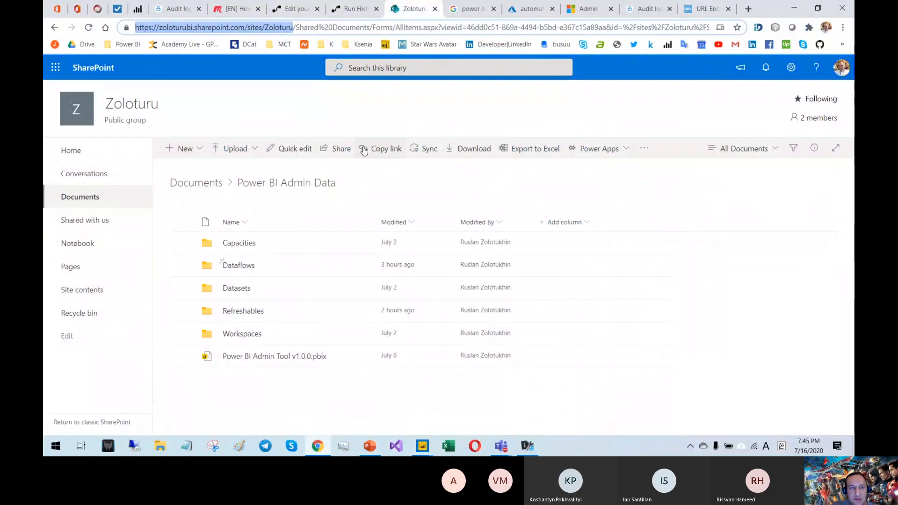
click(422, 446)
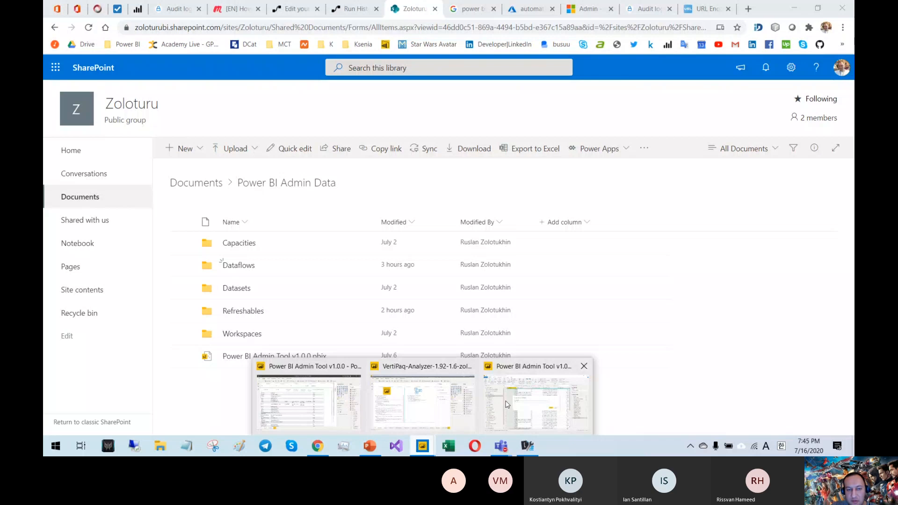
click(506, 404)
key(ctrl+v)
Load the zoloturubi.sharepoint.com/sites/Zoloturu file list and filter Name to the refreshables files.
click(564, 256)
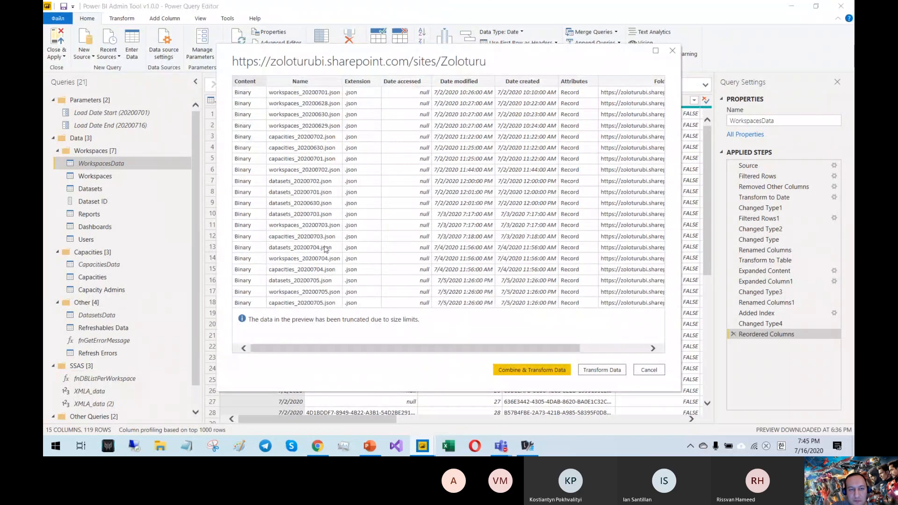
click(603, 370)
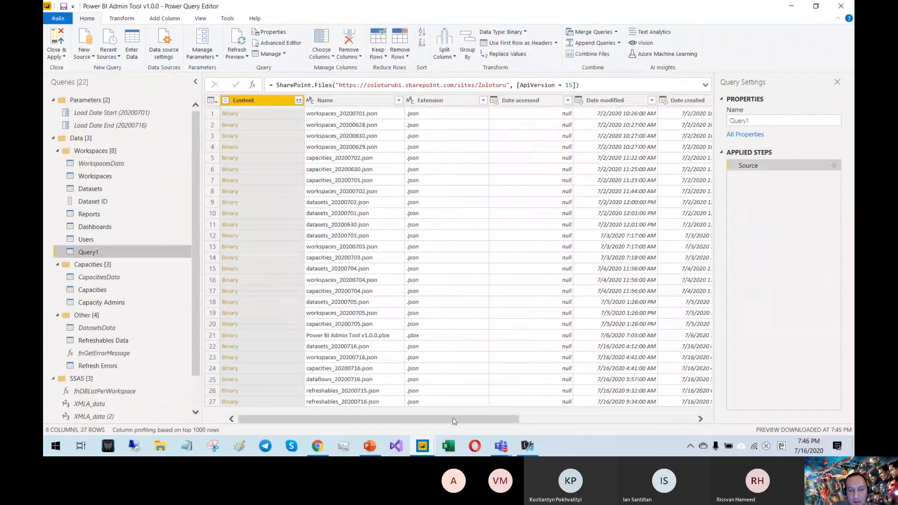
click(356, 100)
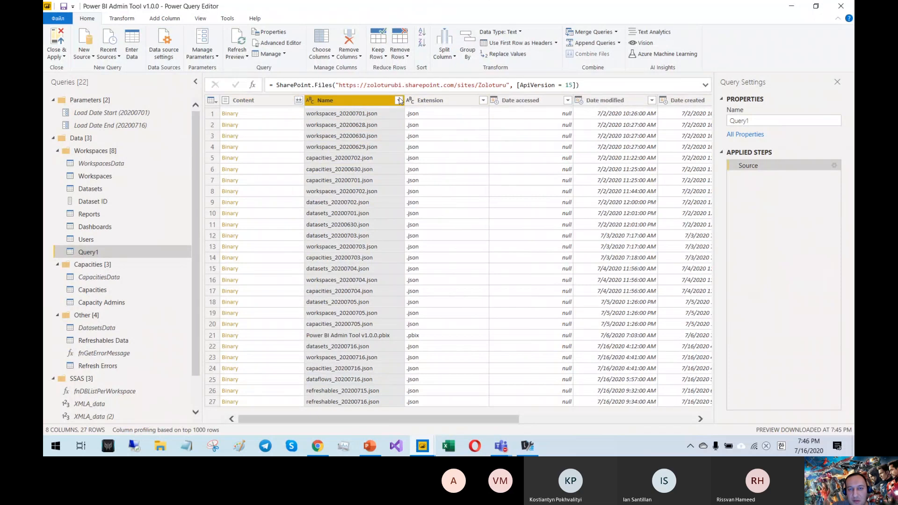
click(399, 100)
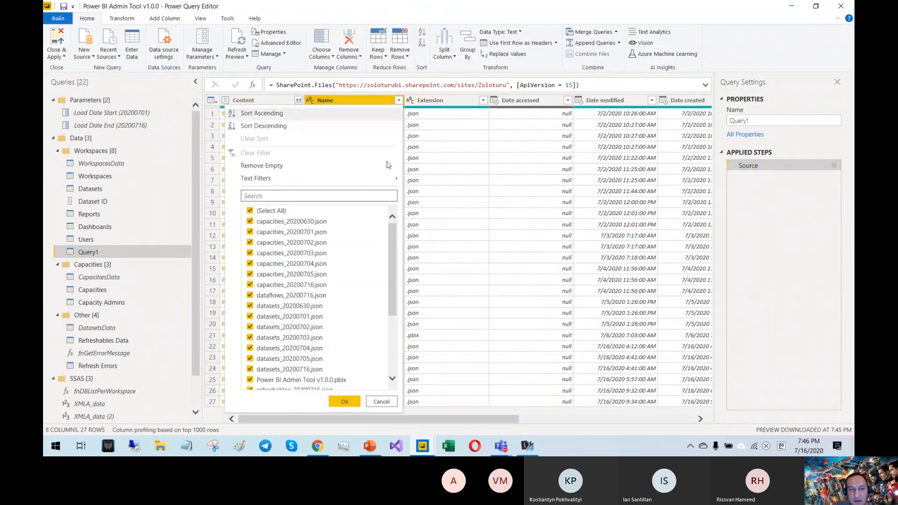
click(361, 192)
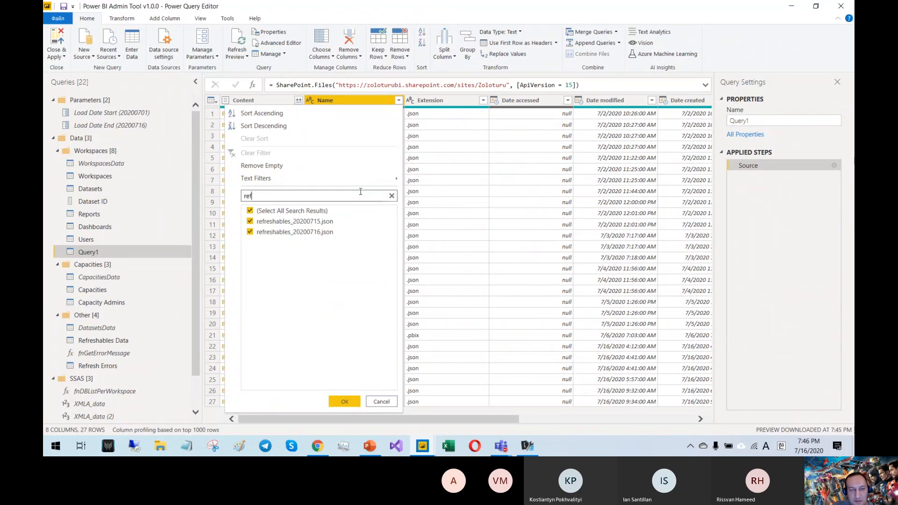
text(reshables)
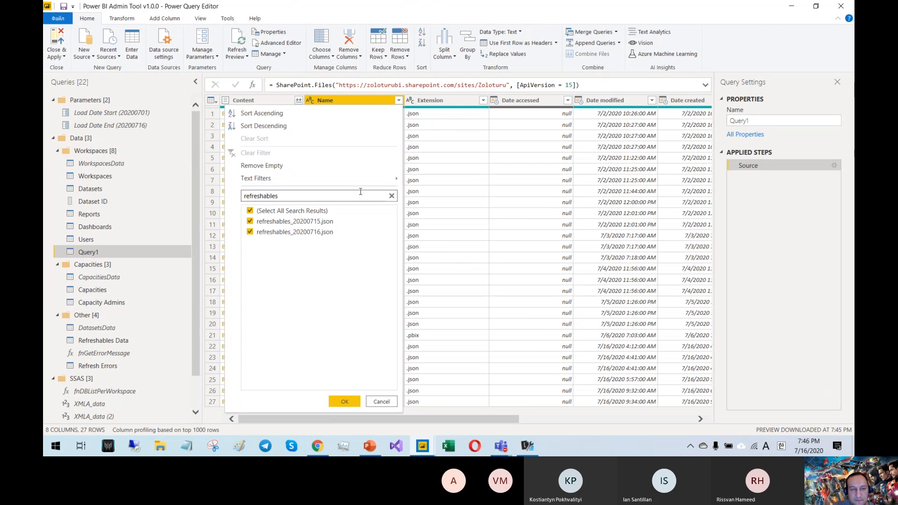
click(349, 400)
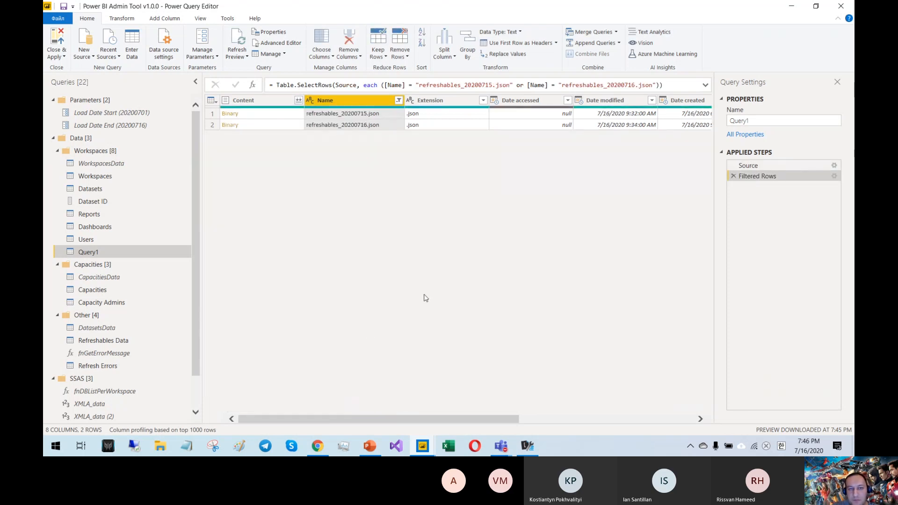
Inspect the Content, Name and Extension columns of the two filtered refreshables files.
click(262, 98)
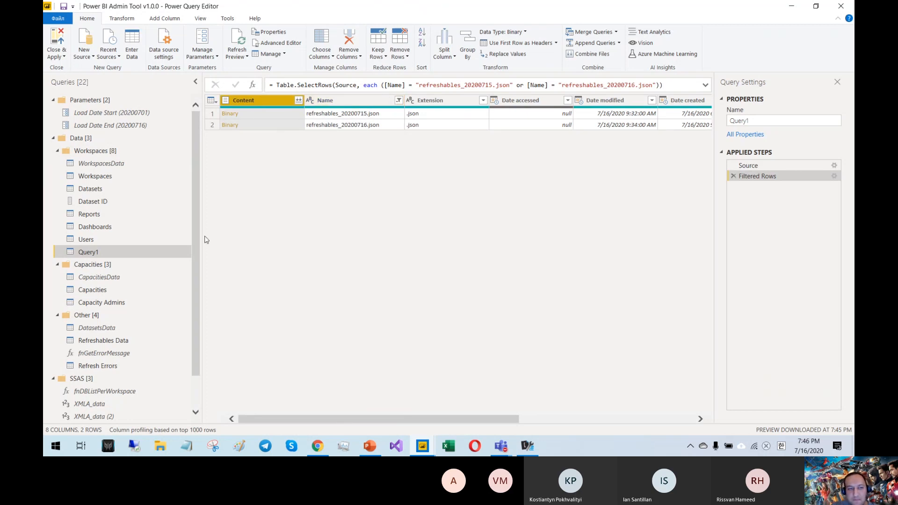
click(335, 104)
click(411, 100)
drag(467, 420, 300, 373)
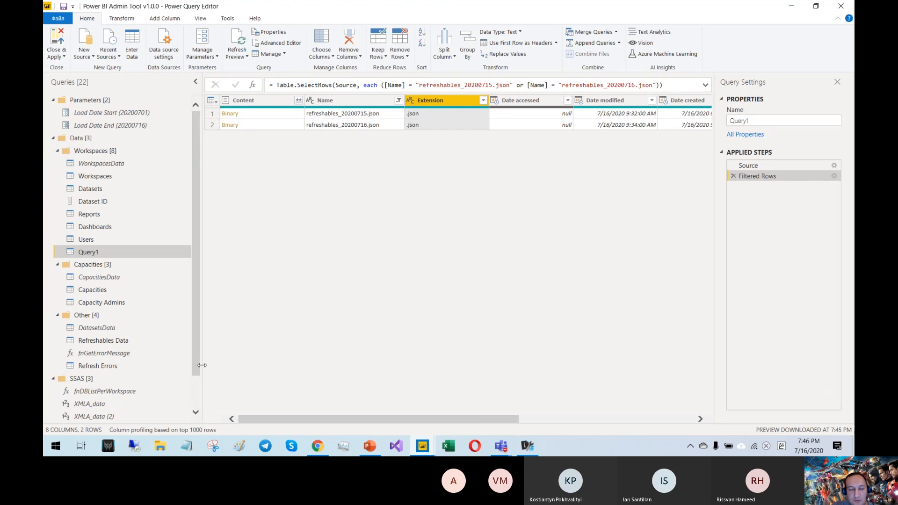
Check the Refreshables Data Source and Filtered Rows steps, then Refresh All previews.
click(115, 341)
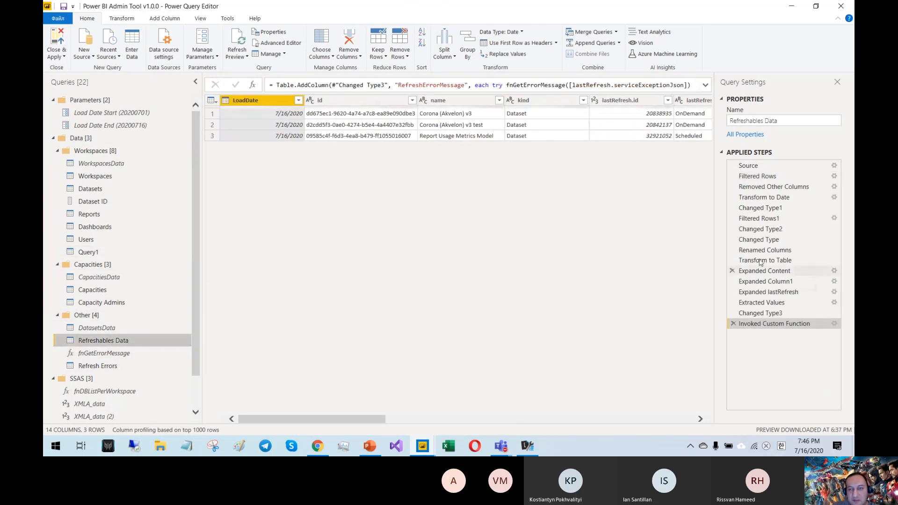
click(759, 170)
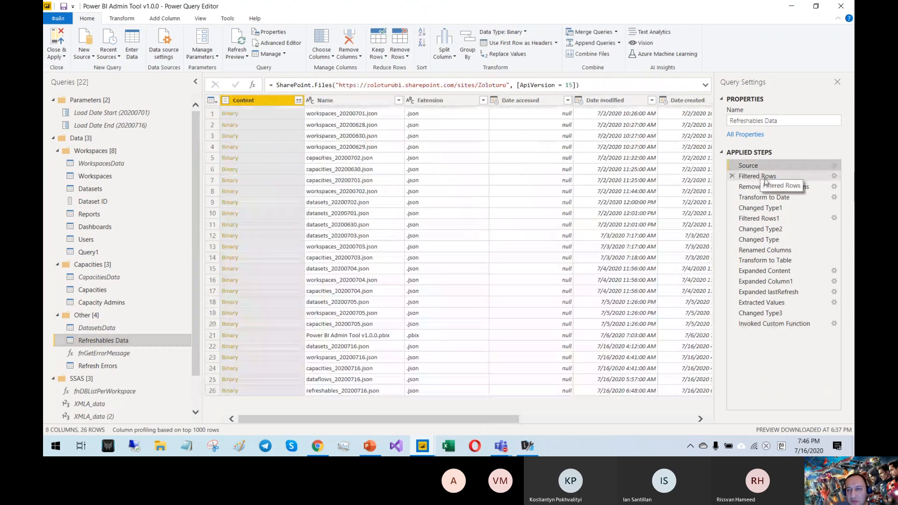
click(766, 176)
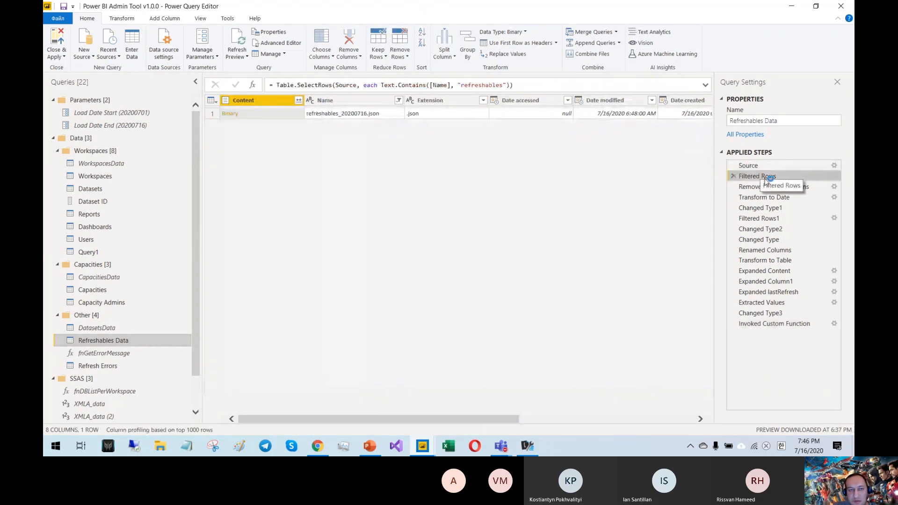
click(237, 54)
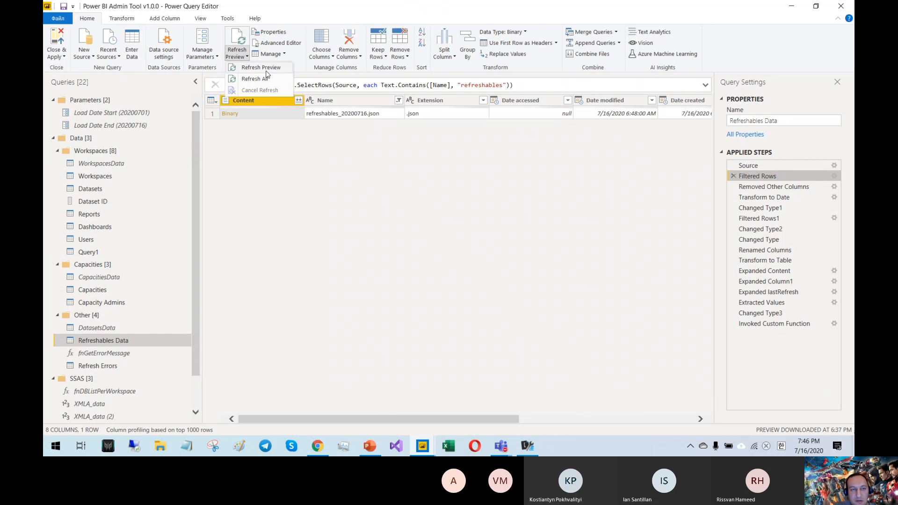
click(267, 76)
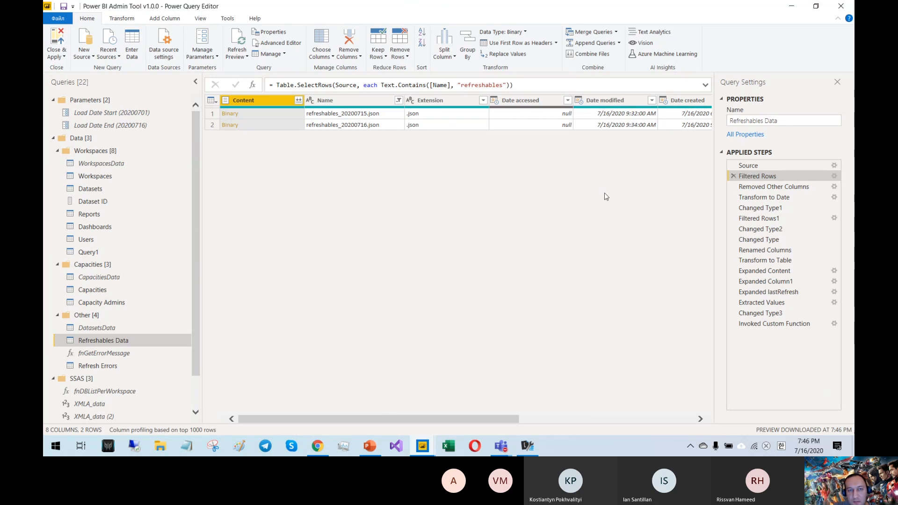
Review Refreshables Data's M code, including the Text.BetweenDelimiters date extraction and date filter line.
click(277, 43)
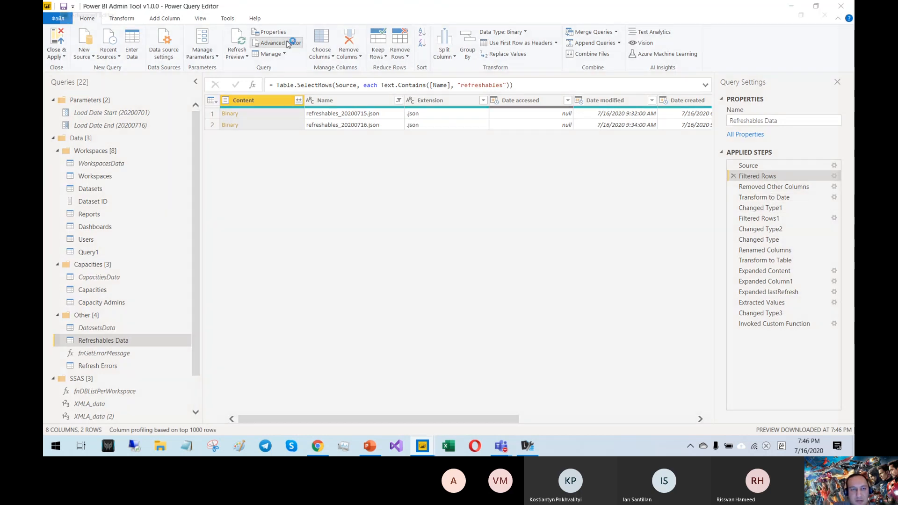
click(309, 268)
scroll(309, 268, down, 2)
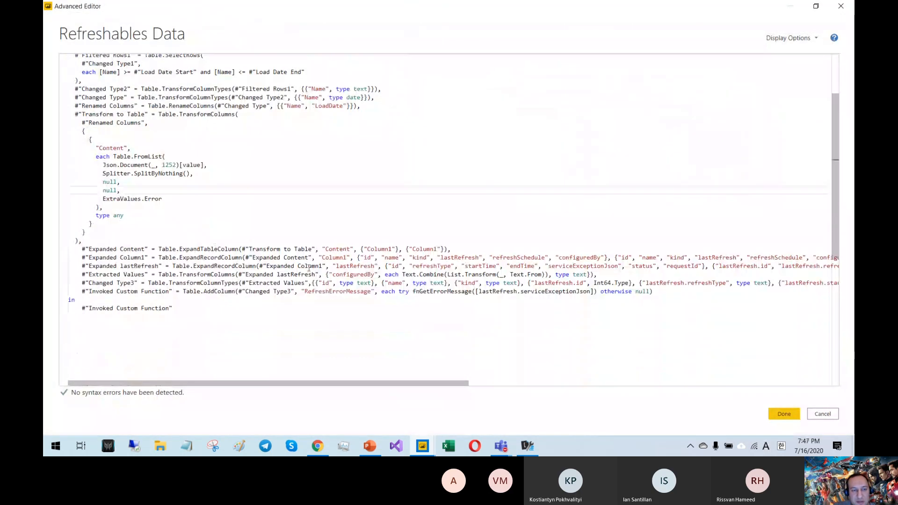
scroll(309, 268, up, 2)
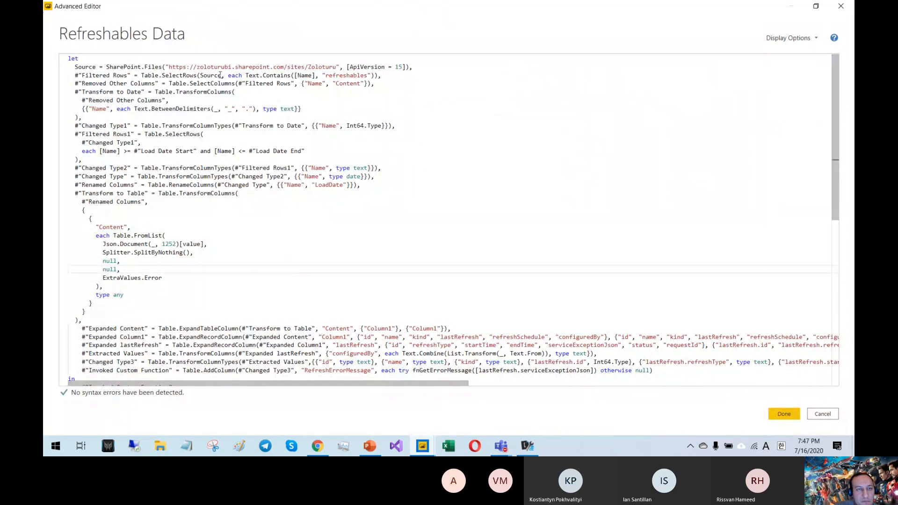
drag(69, 58, 405, 67)
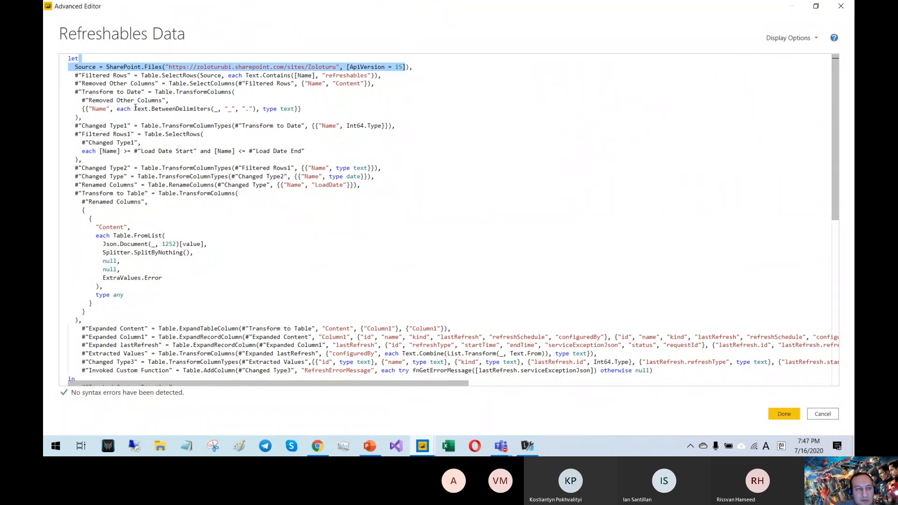
drag(136, 109, 259, 109)
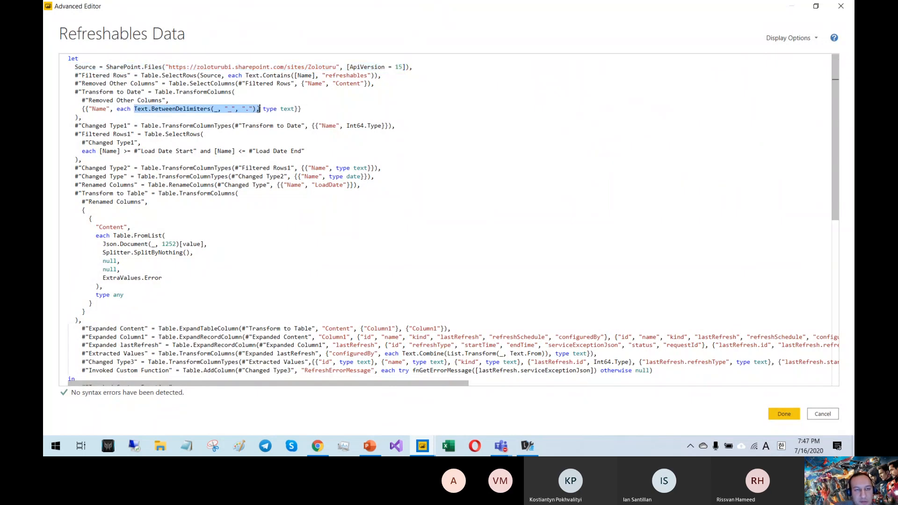
click(256, 109)
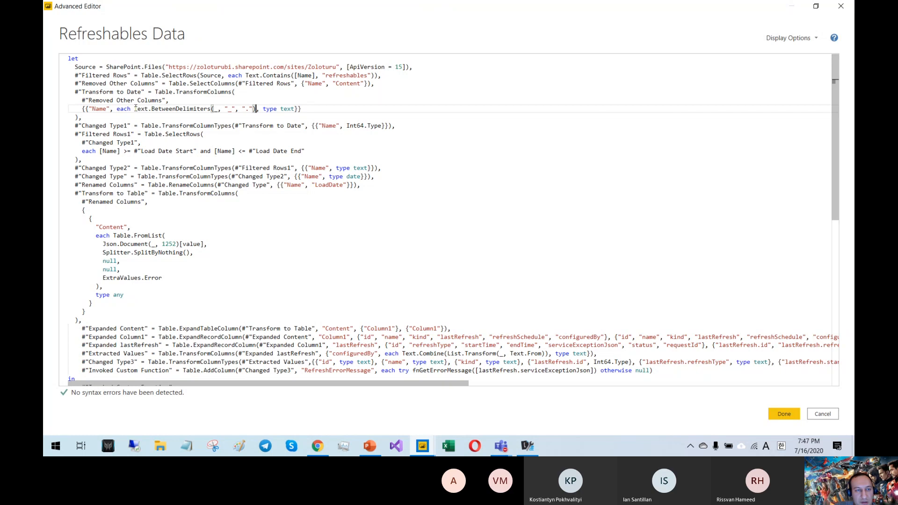
drag(135, 109, 256, 110)
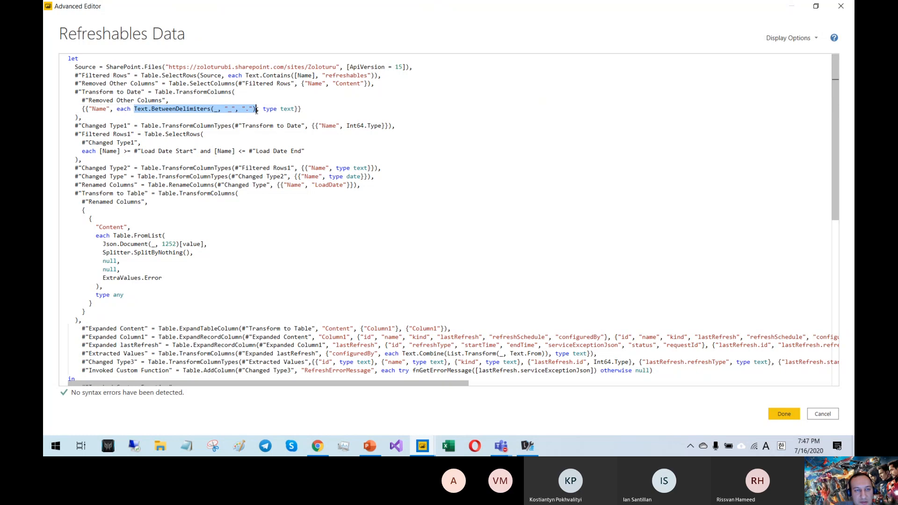
click(229, 109)
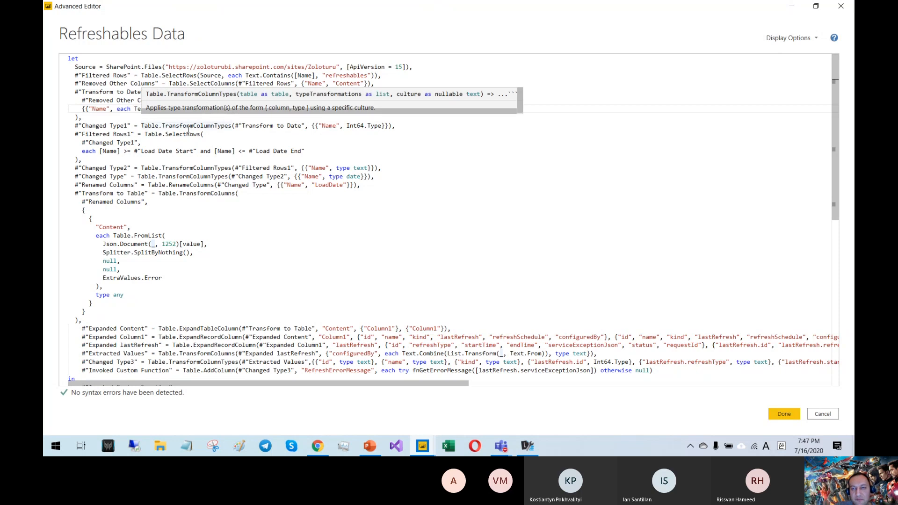
click(139, 151)
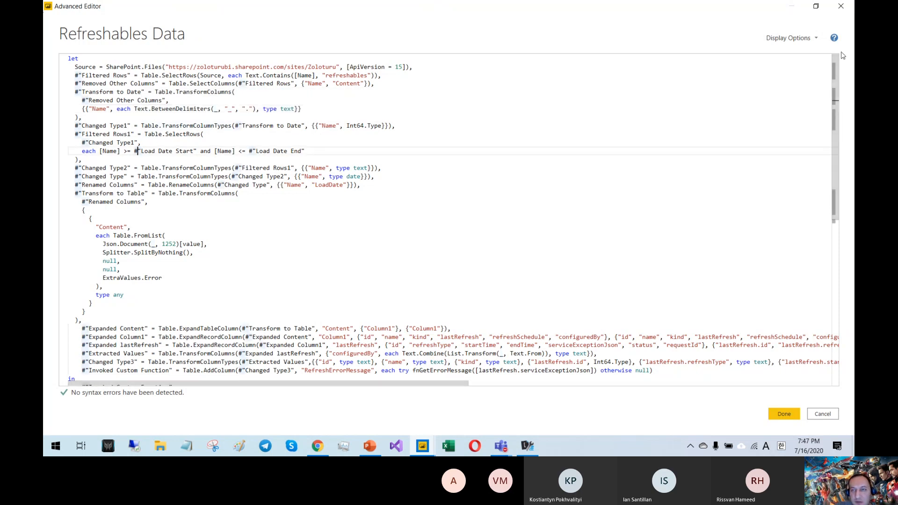
click(840, 6)
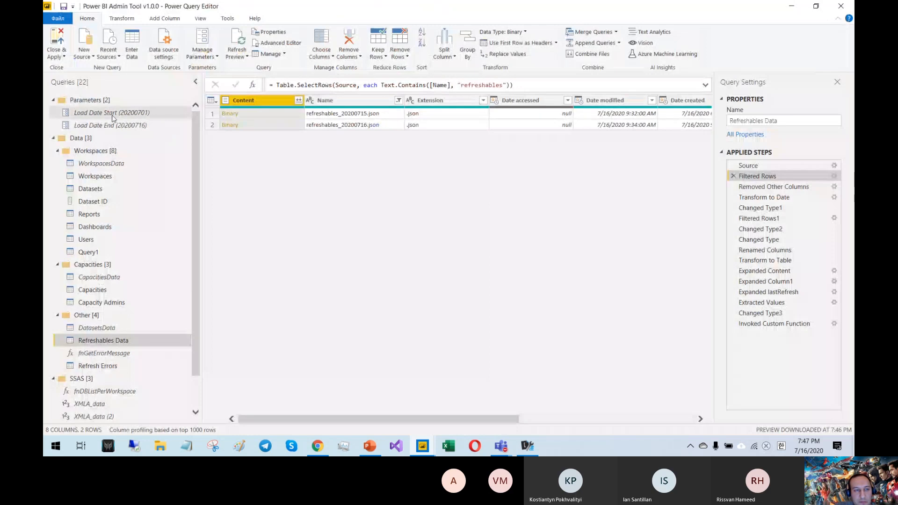
Compare Load Date Start 20200701 with Load Date End 20200716, then view Refreshables Data's six rows.
click(114, 117)
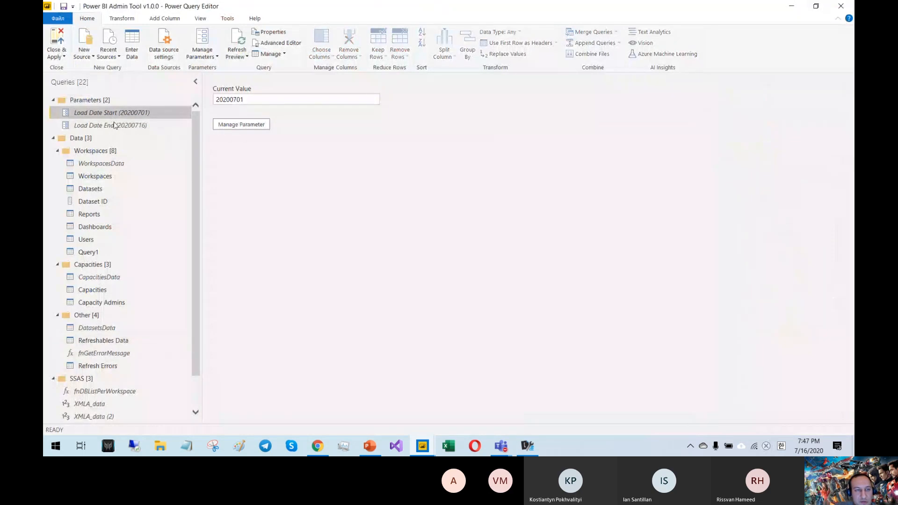
click(144, 123)
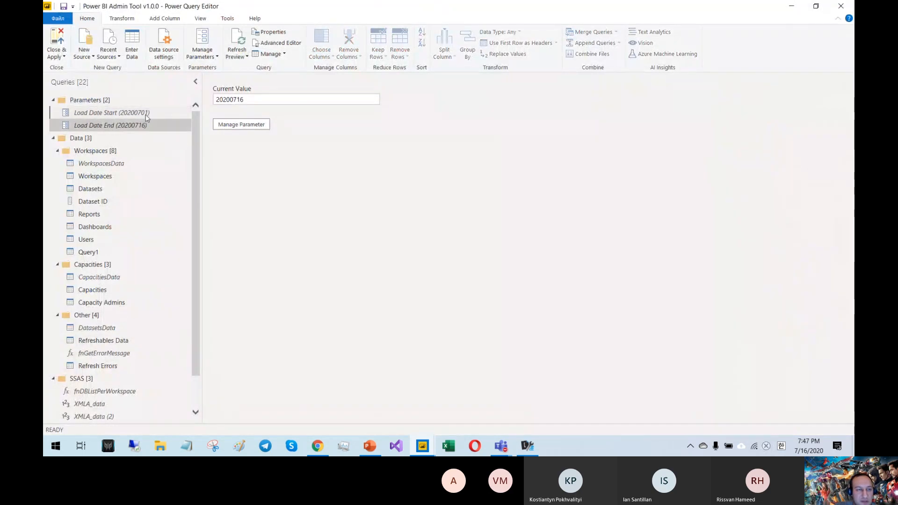
click(146, 115)
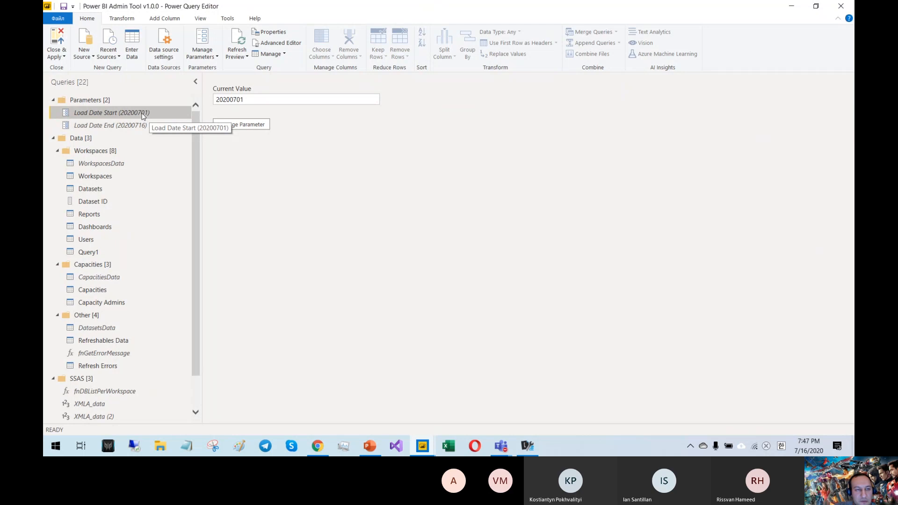
click(147, 127)
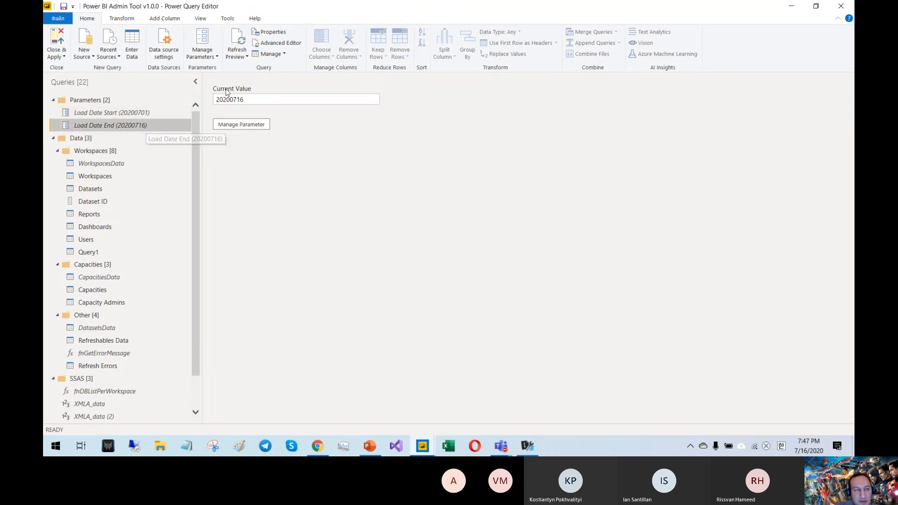
click(124, 341)
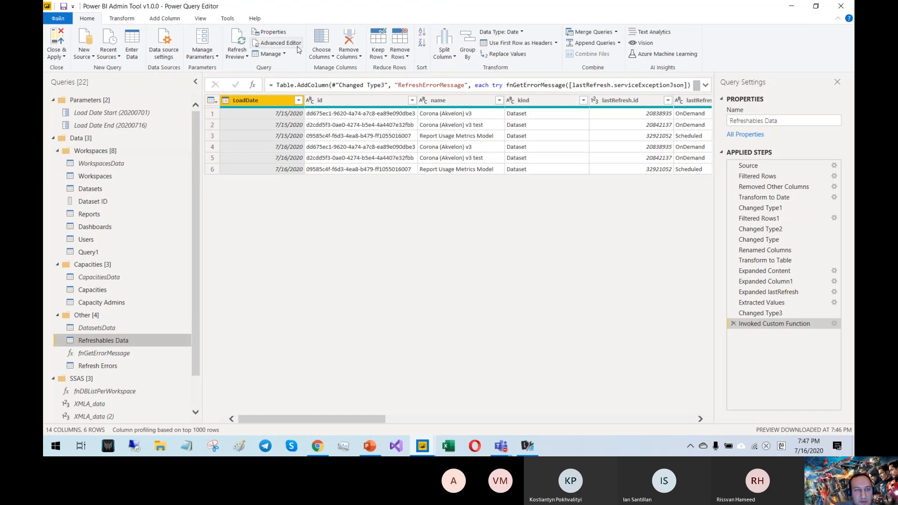
click(283, 44)
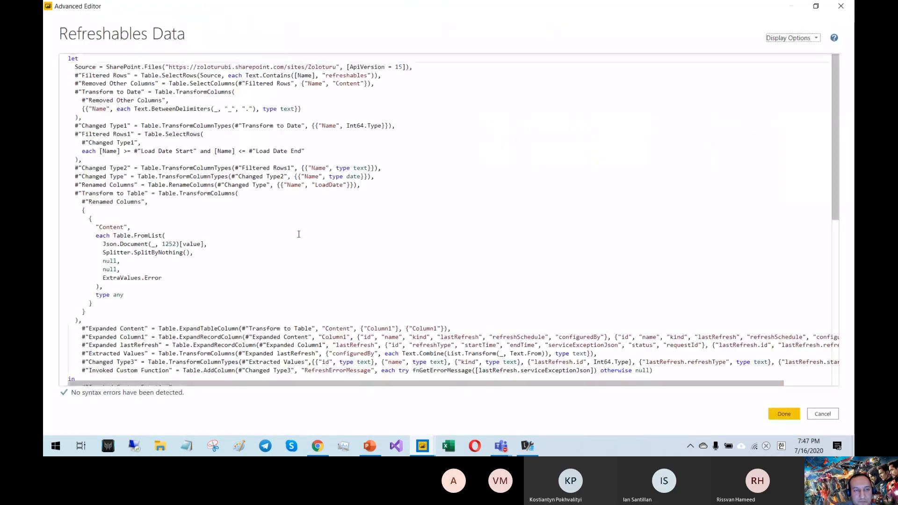
drag(135, 150, 305, 151)
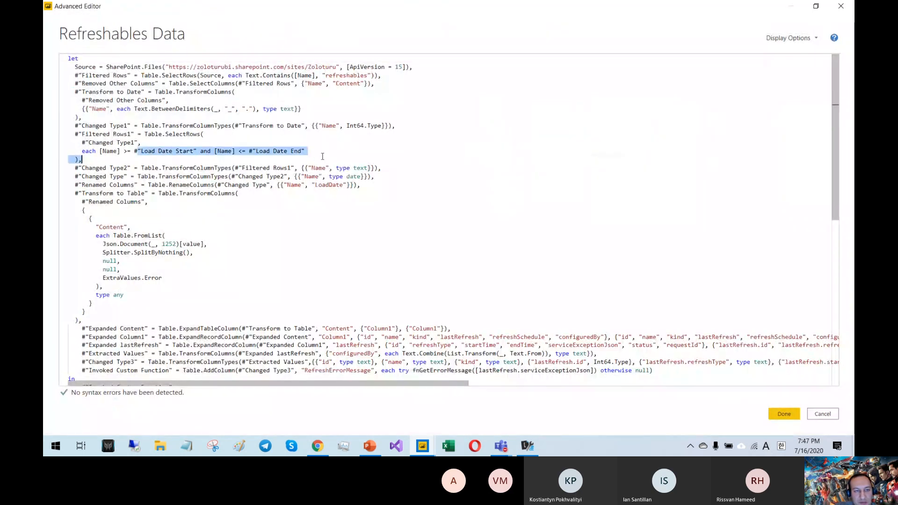
click(305, 150)
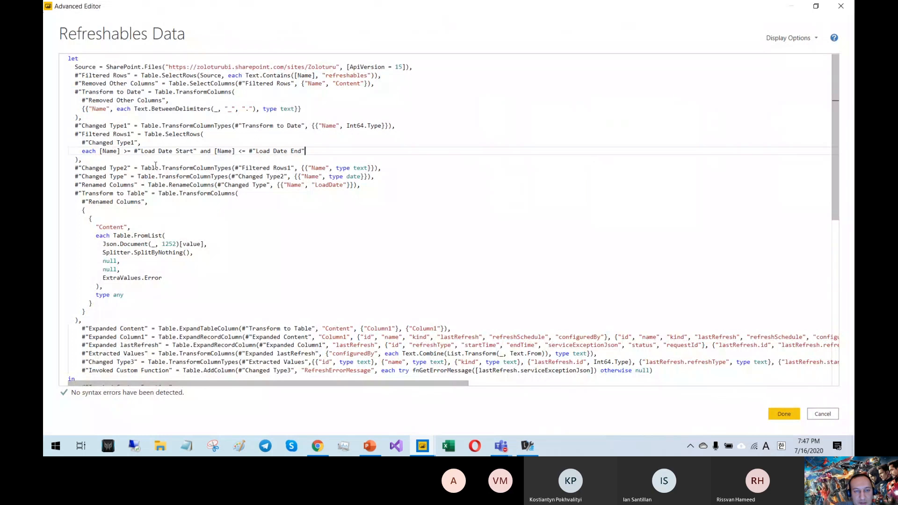
click(238, 204)
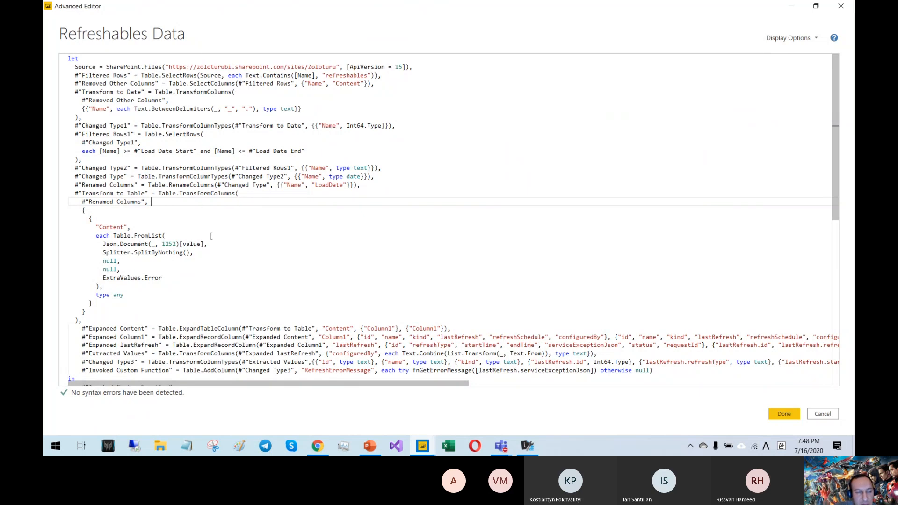
scroll(145, 233, down, 3)
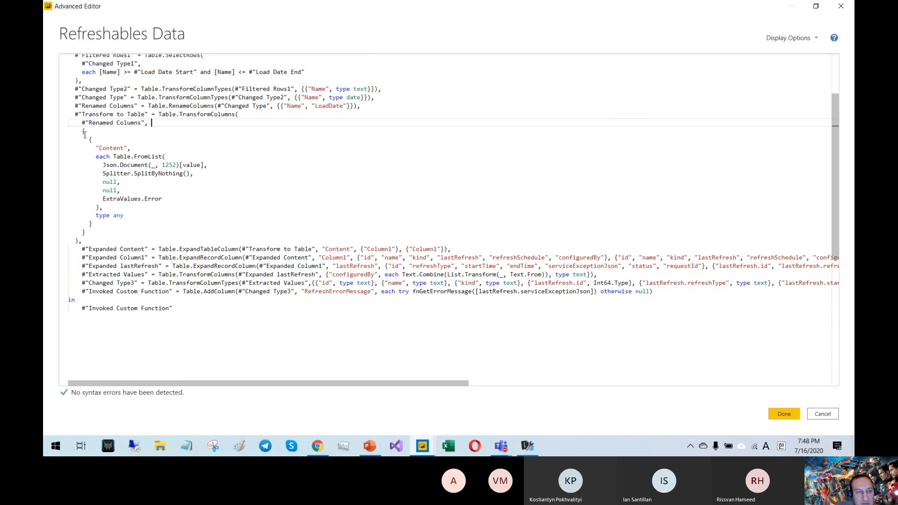
drag(97, 149, 125, 211)
click(133, 225)
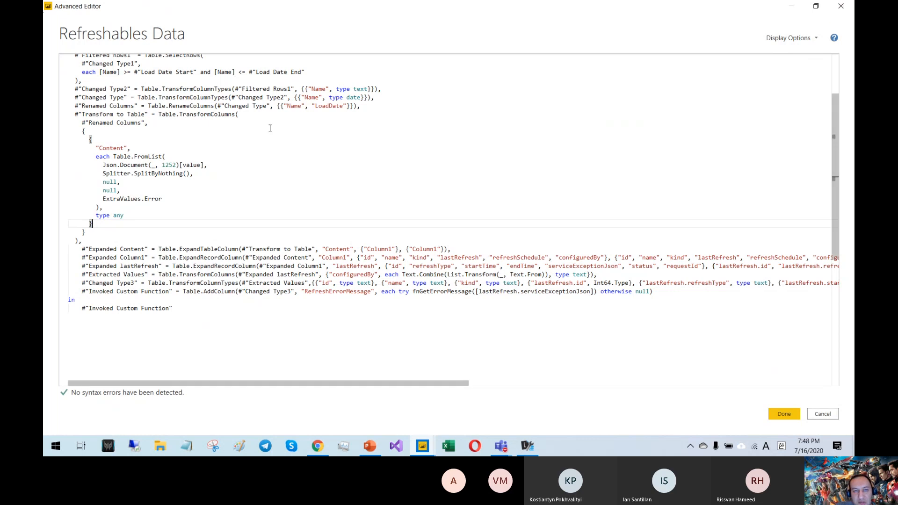
scroll(270, 129, up, 3)
scroll(270, 128, down, 1)
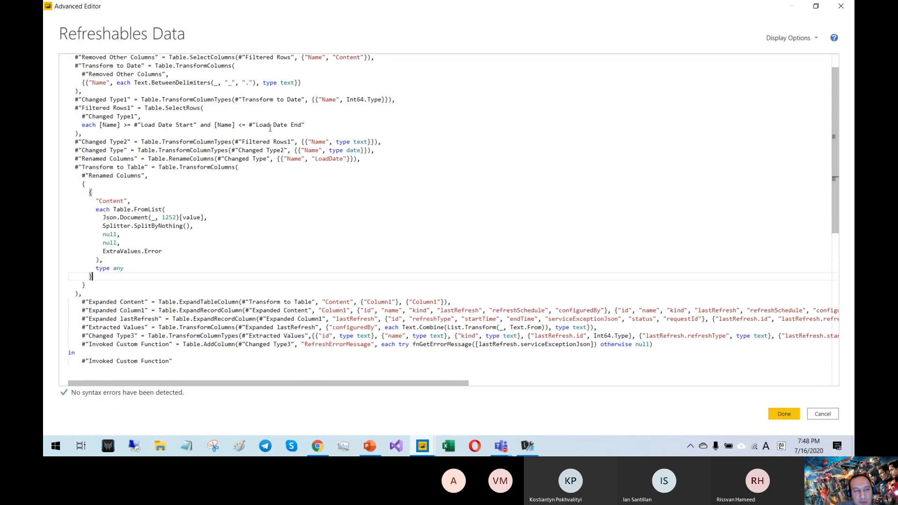
Leave the code view and go to the My flows list in Power Automate.
click(840, 6)
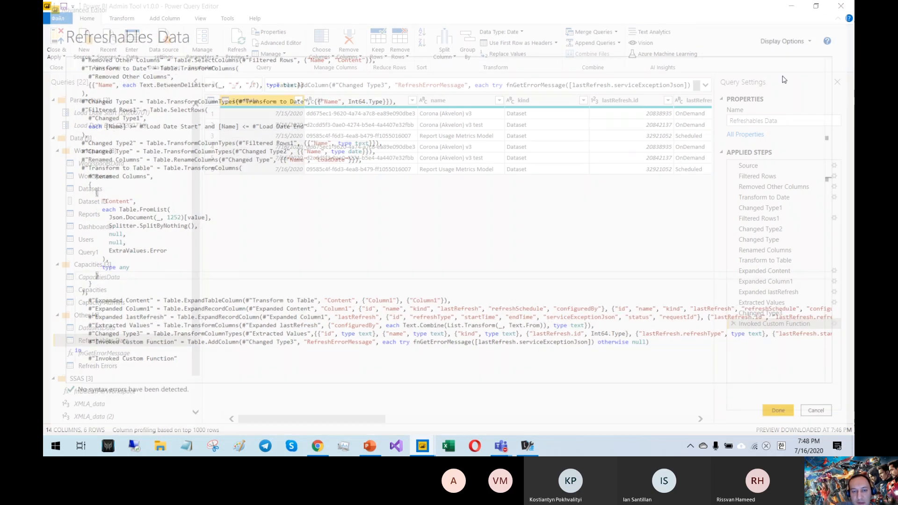
key(alt+Tab)
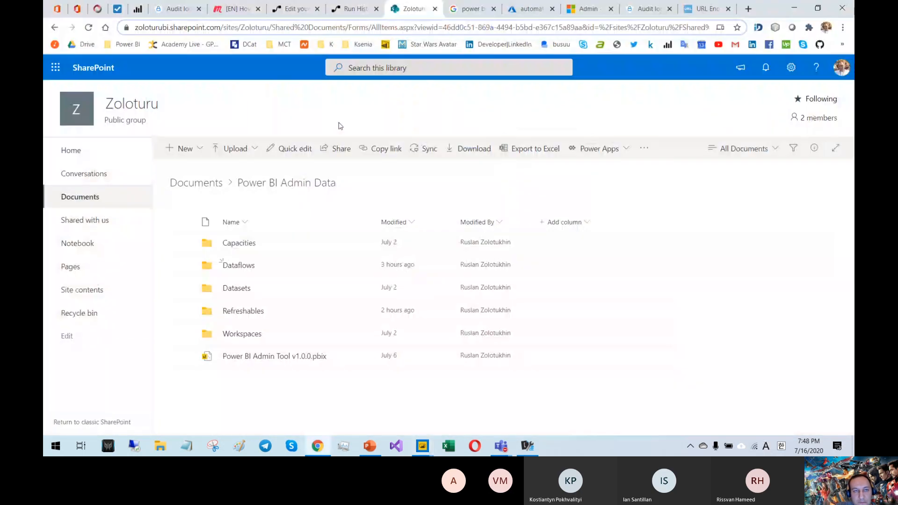
click(354, 8)
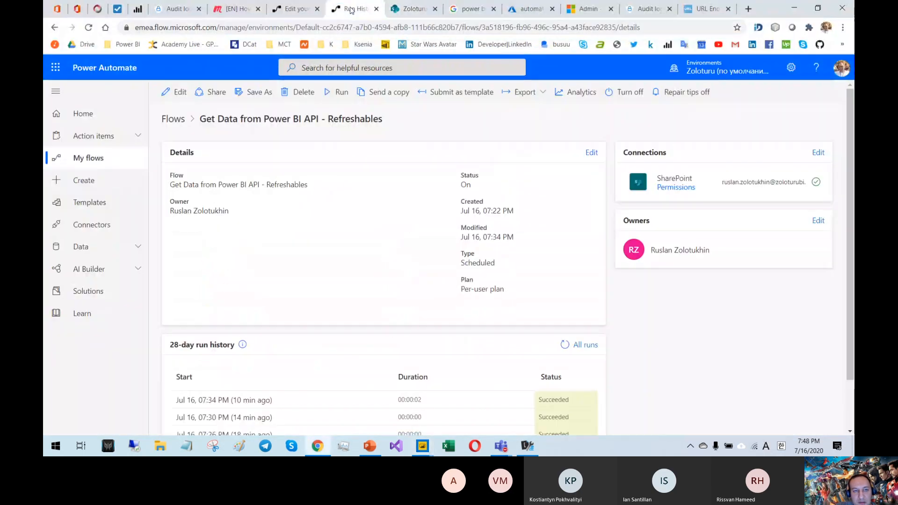
click(295, 8)
click(108, 162)
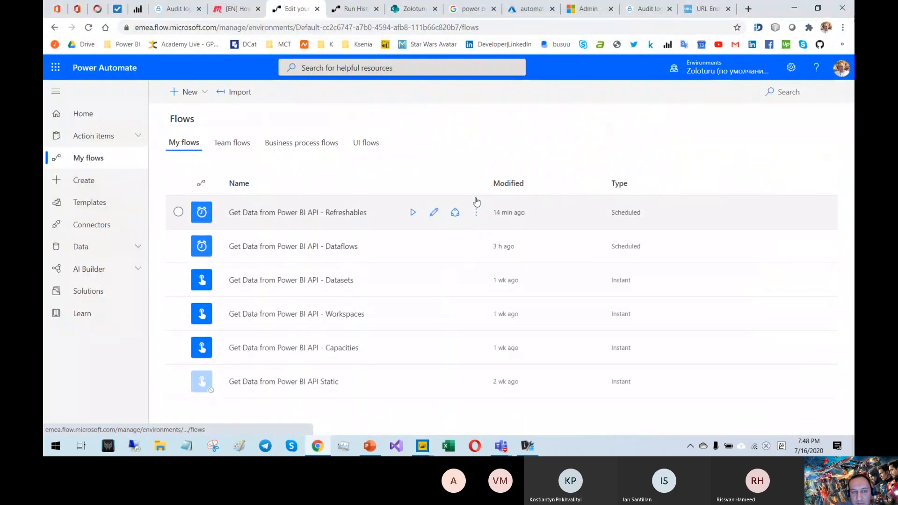
Export the Dataflows flow as a Logic Apps template into Downloads, replacing the existing file.
click(476, 246)
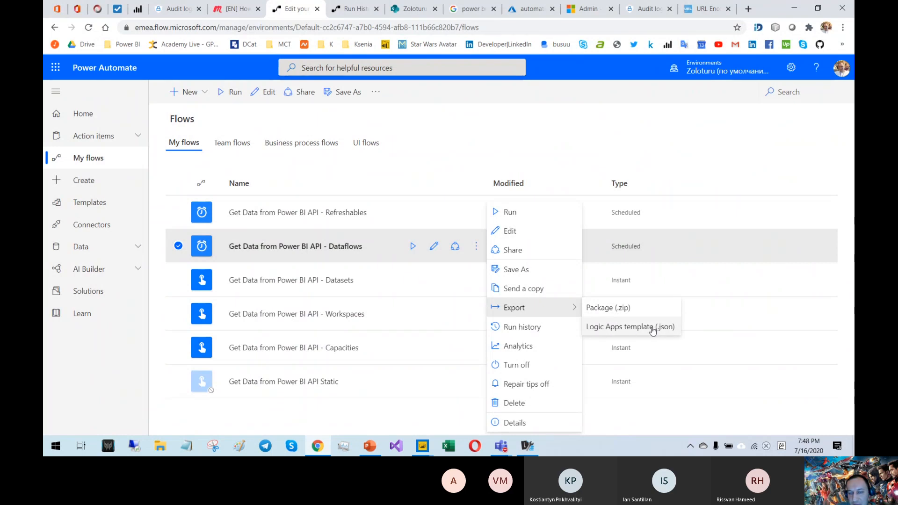
click(648, 329)
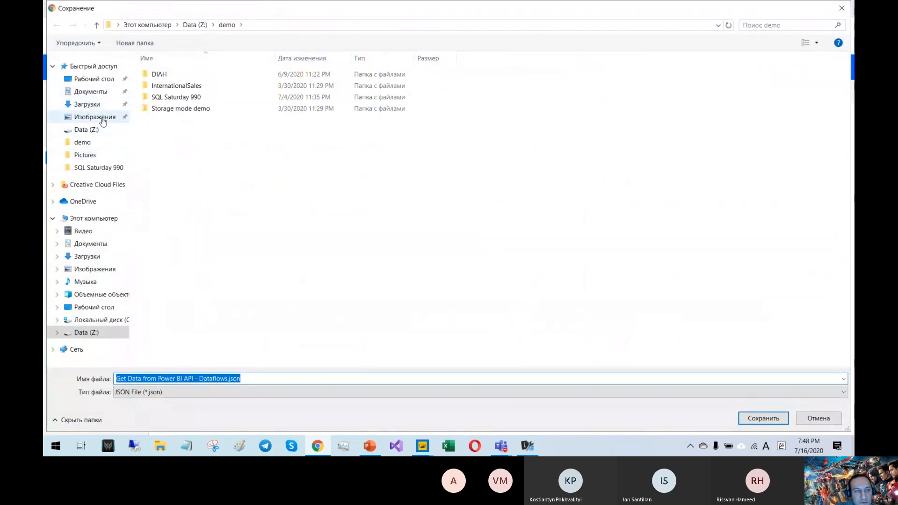
click(102, 104)
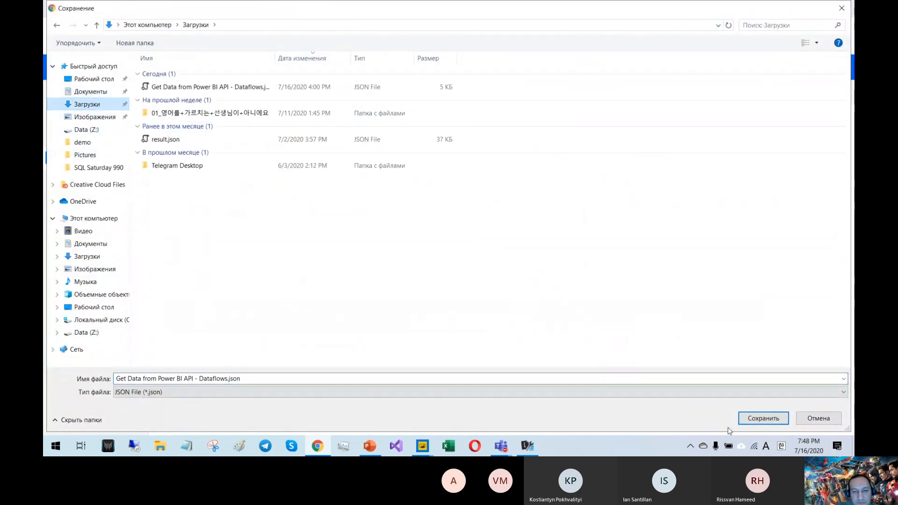
click(771, 417)
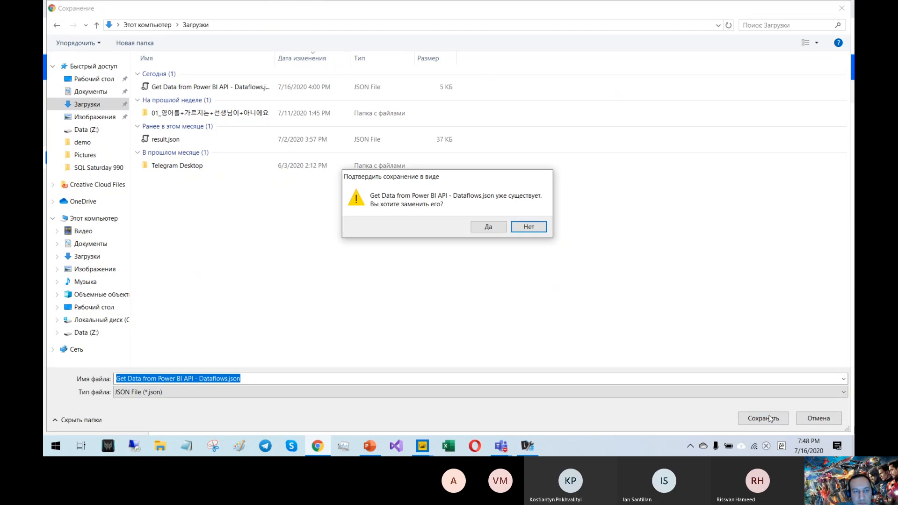
click(486, 227)
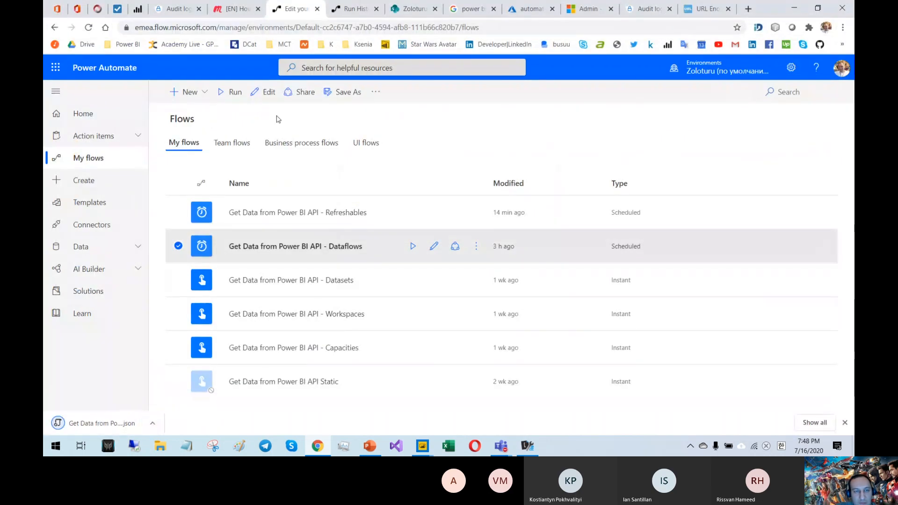
Browse a flow's more commands and the new-flow templates, then return to My flows.
click(374, 91)
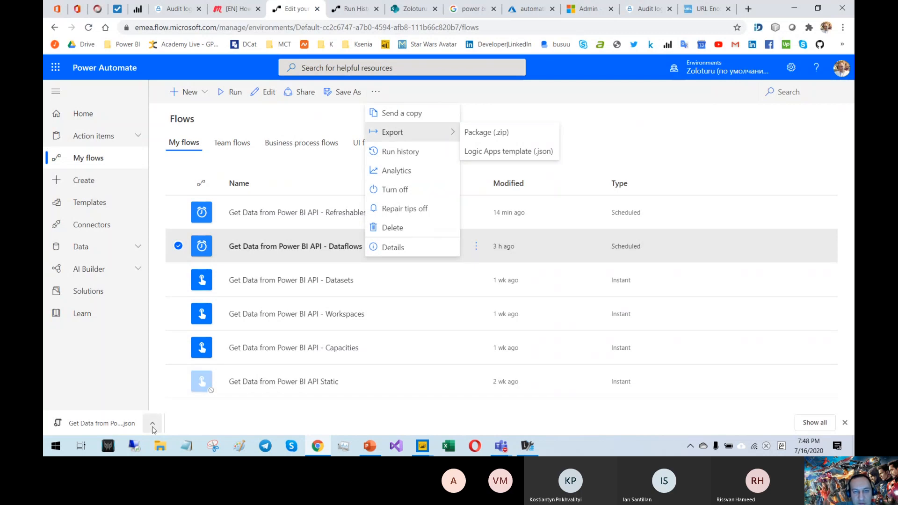
click(124, 366)
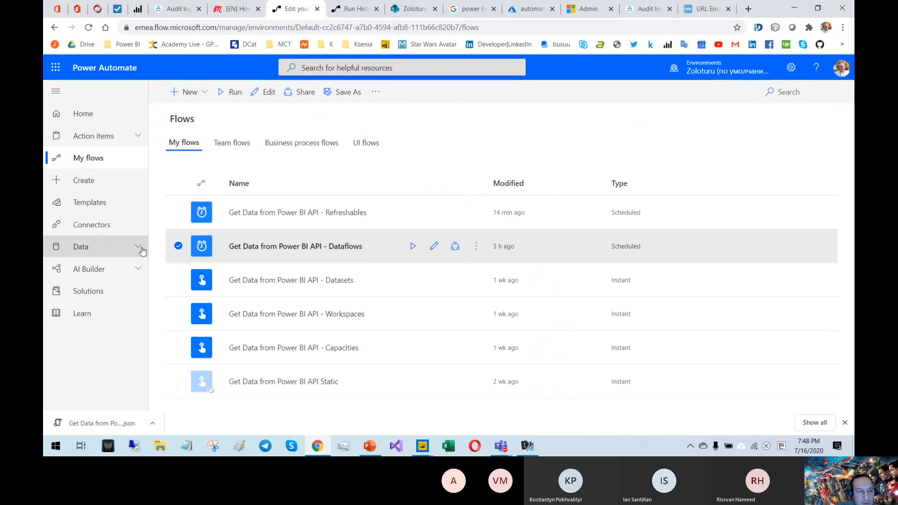
click(375, 92)
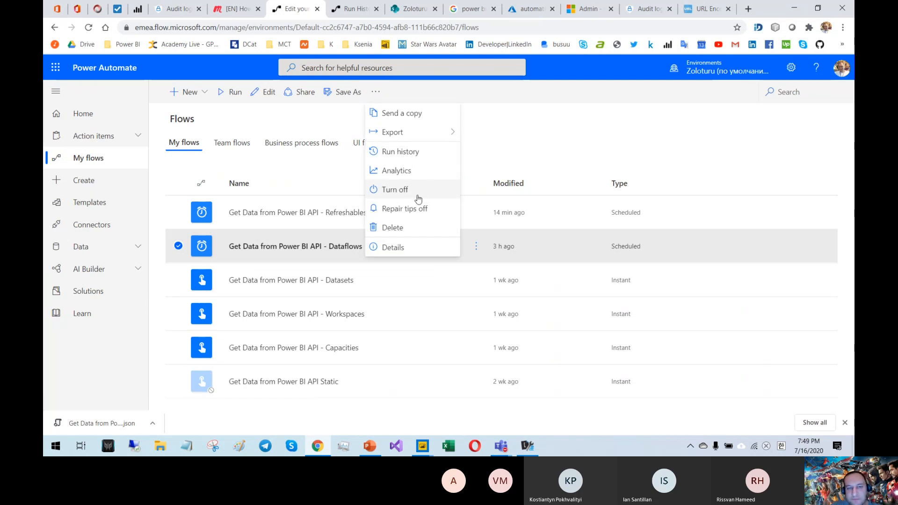
click(205, 92)
click(204, 92)
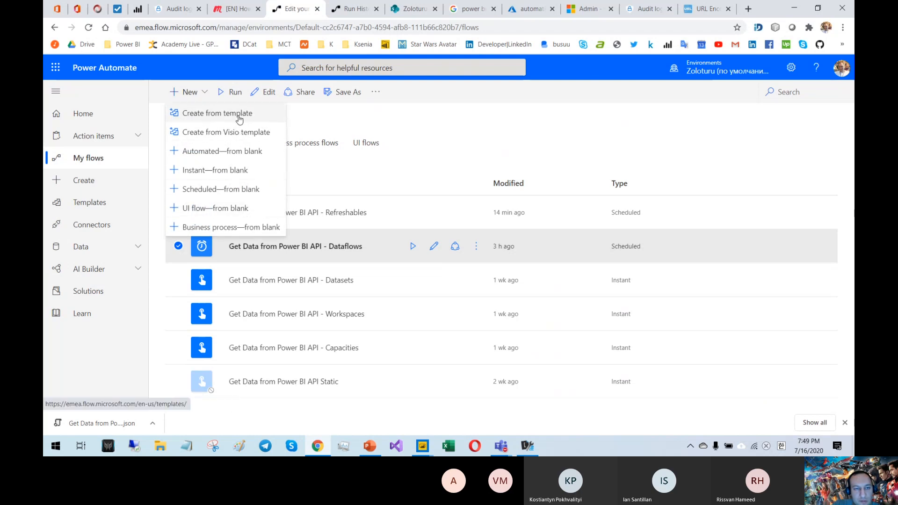
click(235, 119)
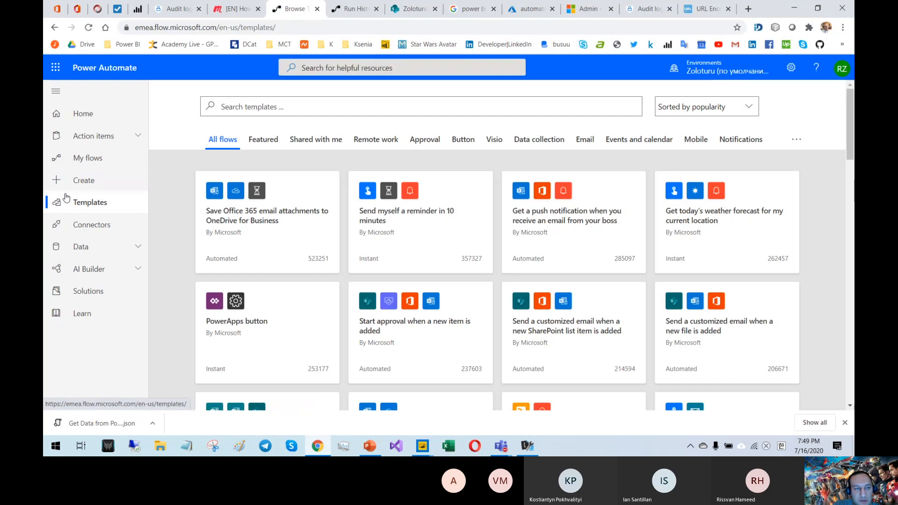
click(96, 158)
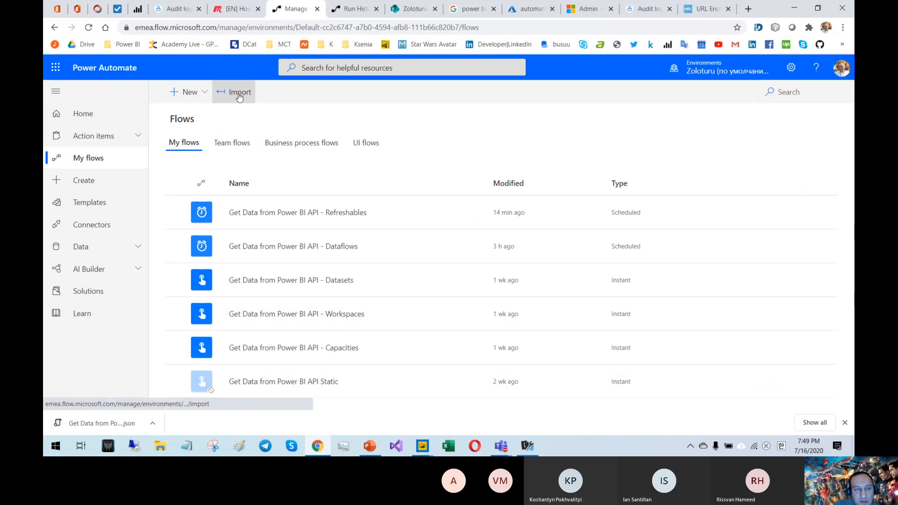
Open the flow package import page, then go back and show the Dataflows flow's actions.
click(240, 93)
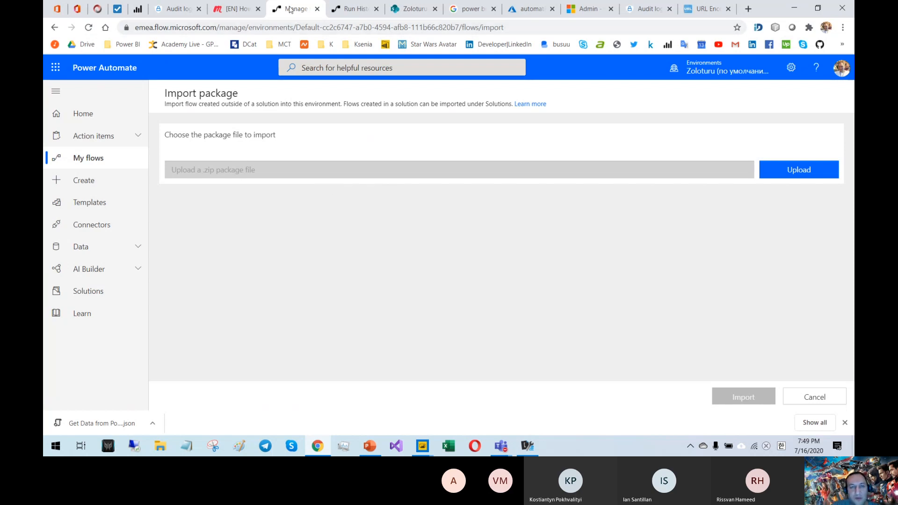
click(54, 27)
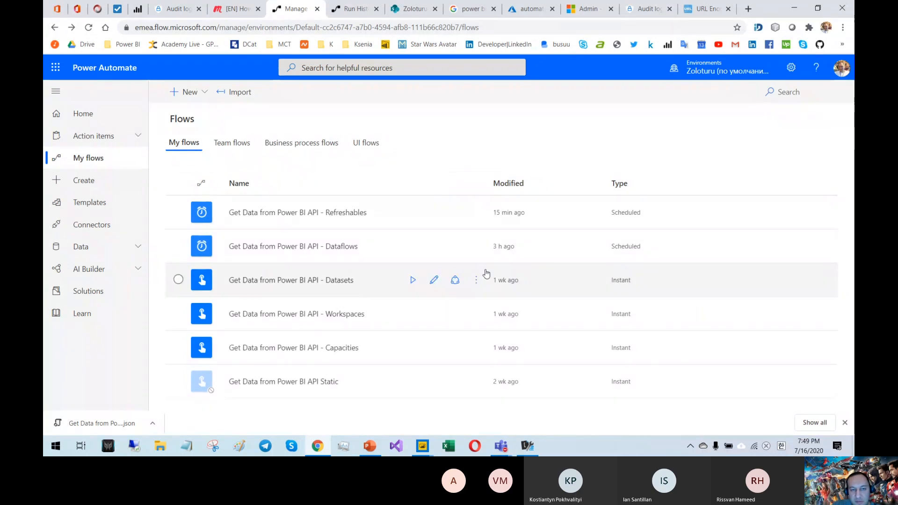
click(476, 246)
Export the Dataflows flow as the 'API template' zip package and save it to Downloads.
mouse_move(553, 282)
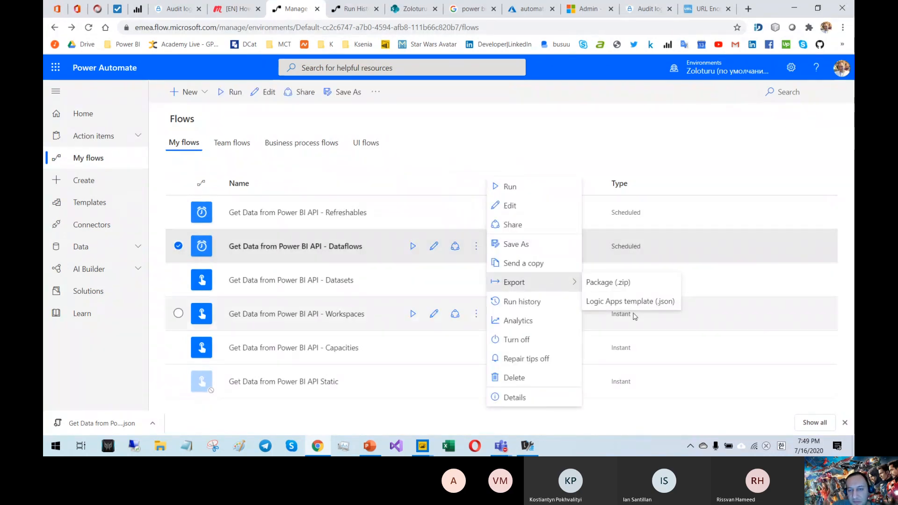
click(608, 283)
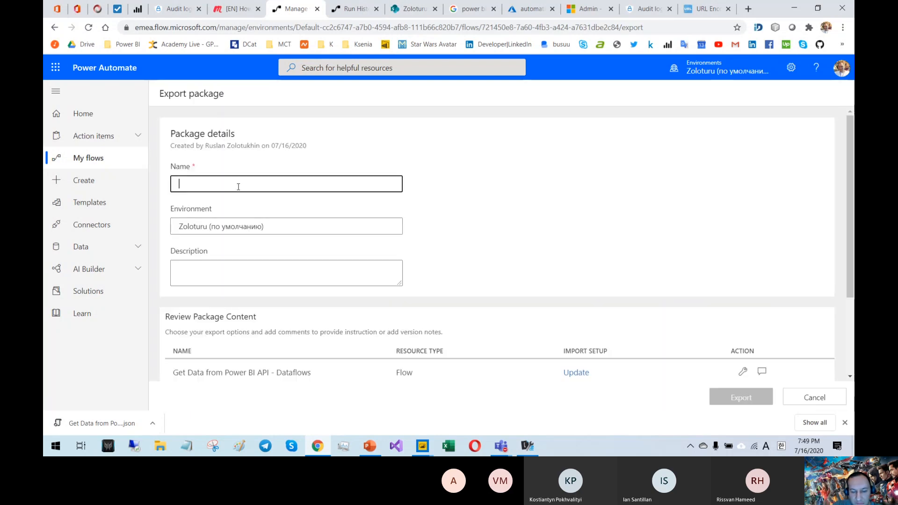
text(ta)
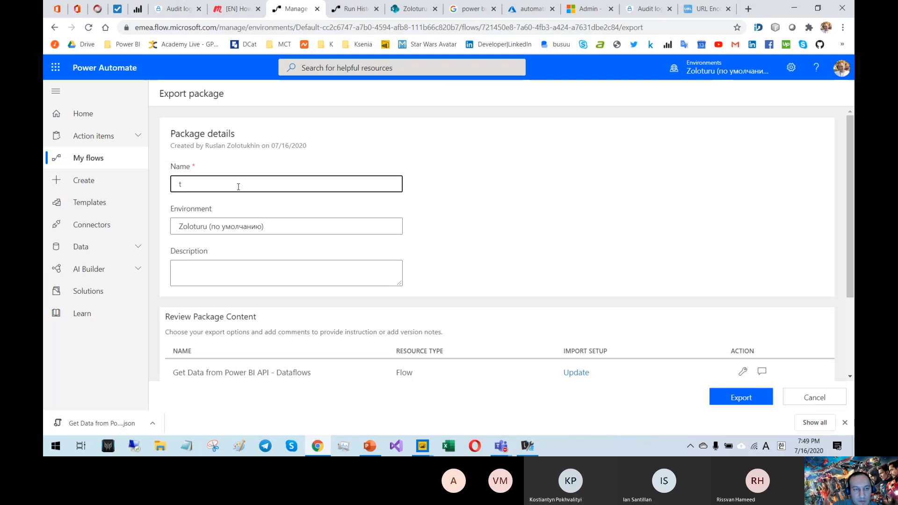
key(BackSpace)
text(API template)
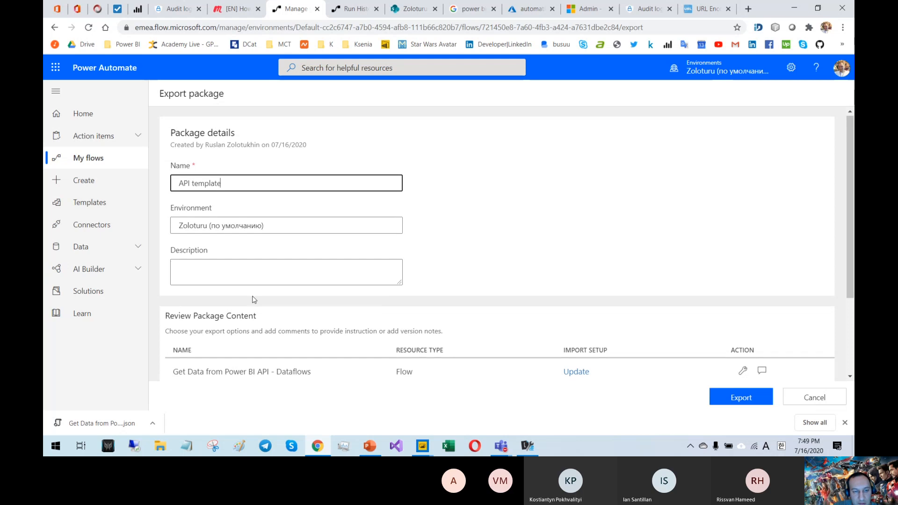
scroll(701, 361, down, 2)
scroll(459, 324, down, 1)
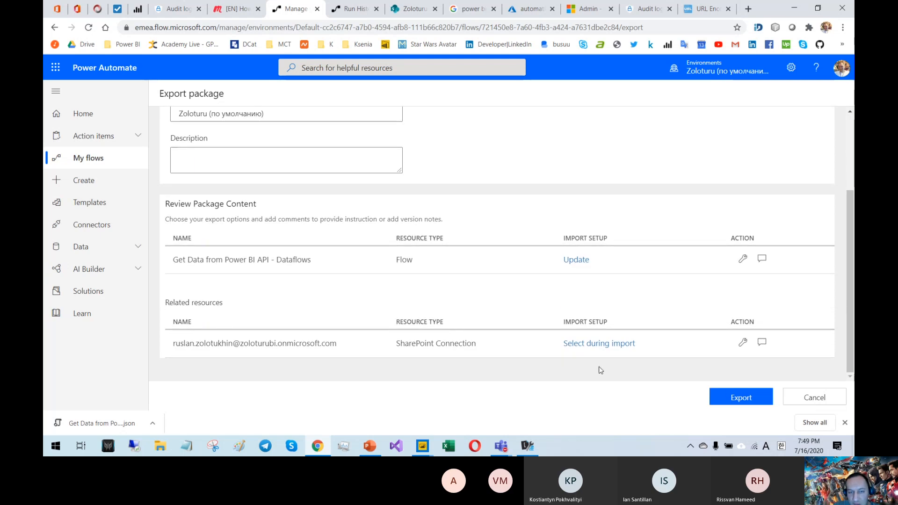
click(740, 397)
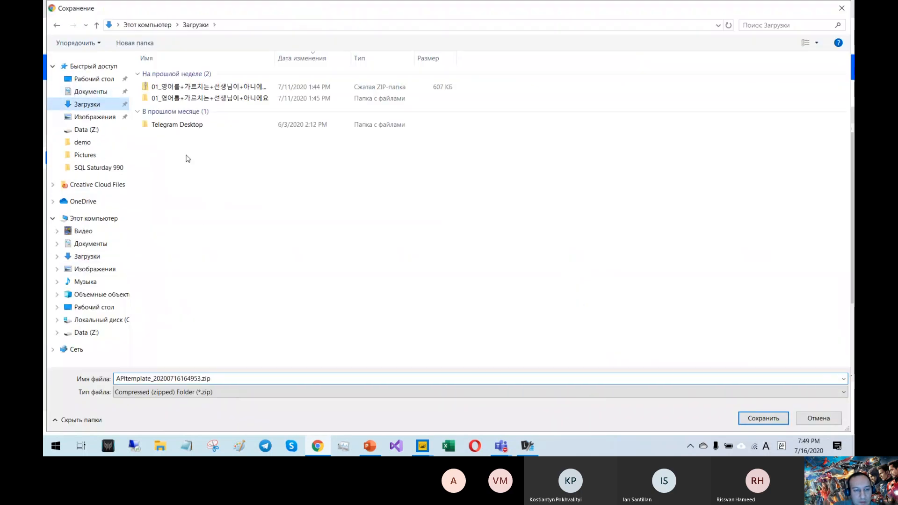
click(772, 420)
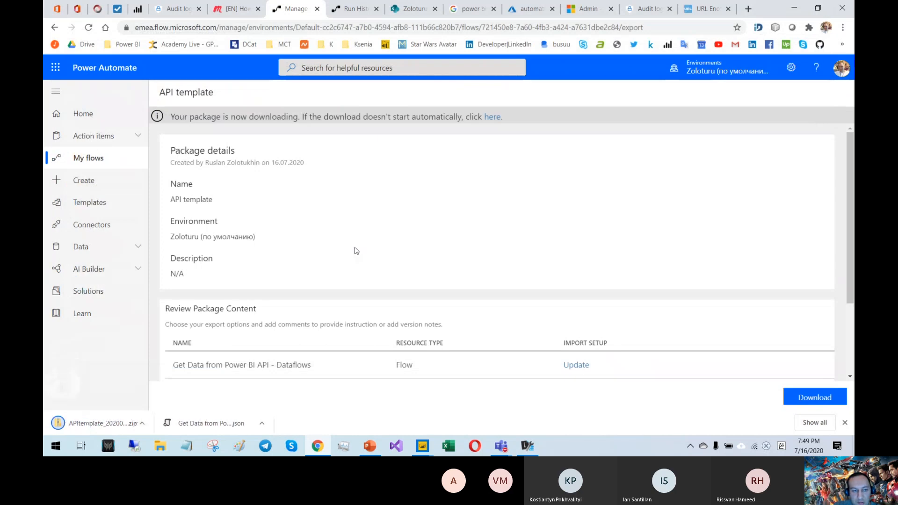
click(54, 28)
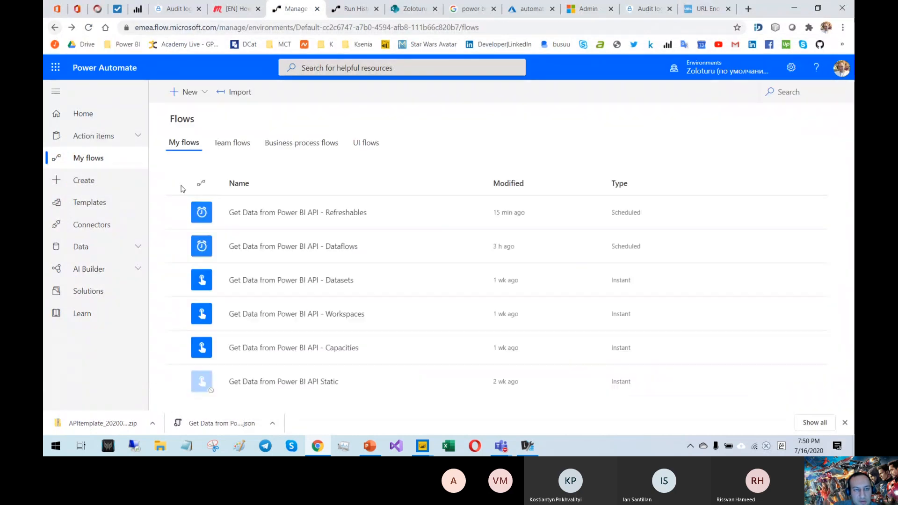
Upload APItemplate_20200716164953.zip from Downloads on the Import package page.
click(198, 100)
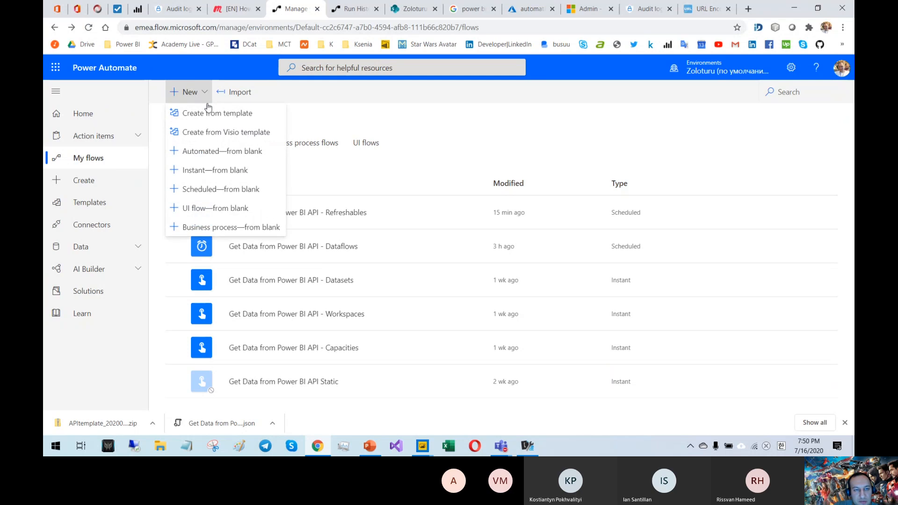
click(242, 94)
click(241, 95)
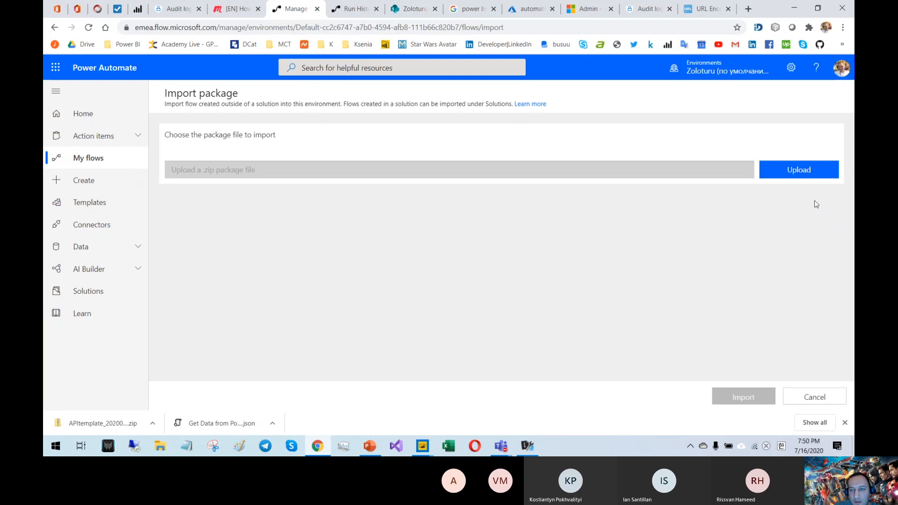
click(797, 176)
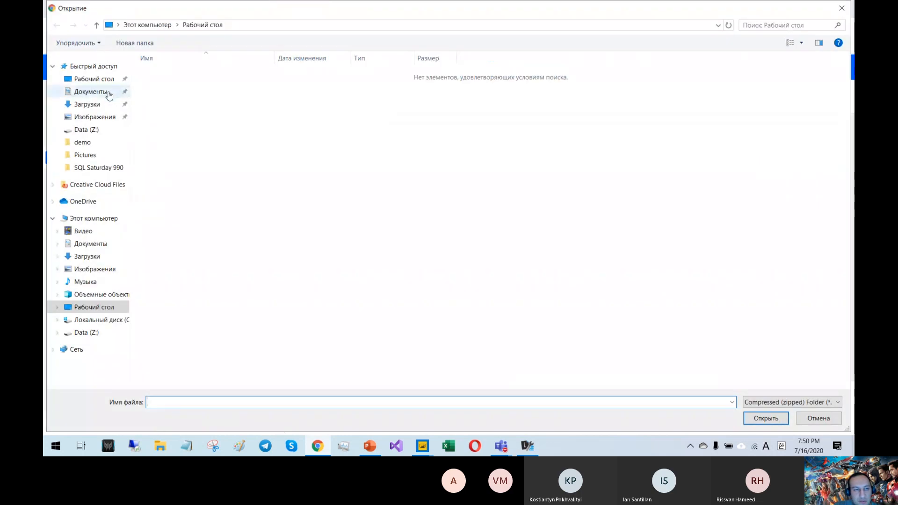
click(100, 104)
click(196, 86)
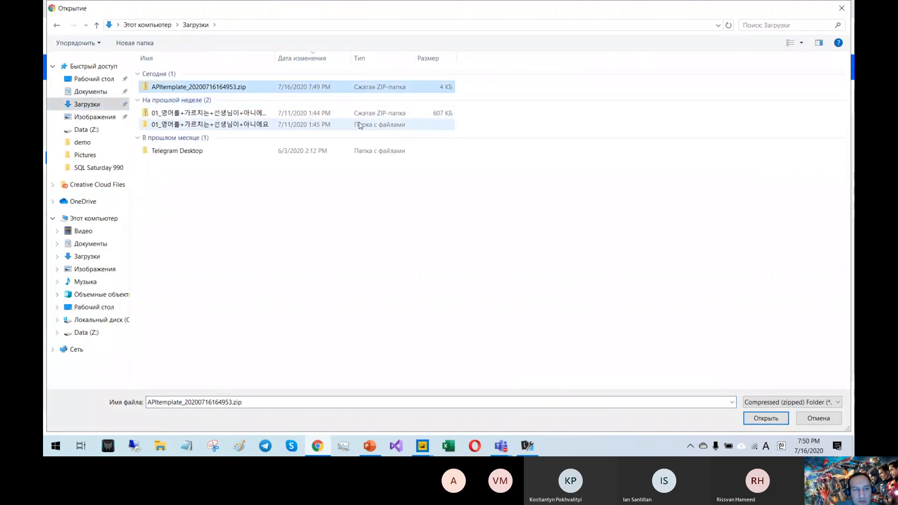
click(766, 418)
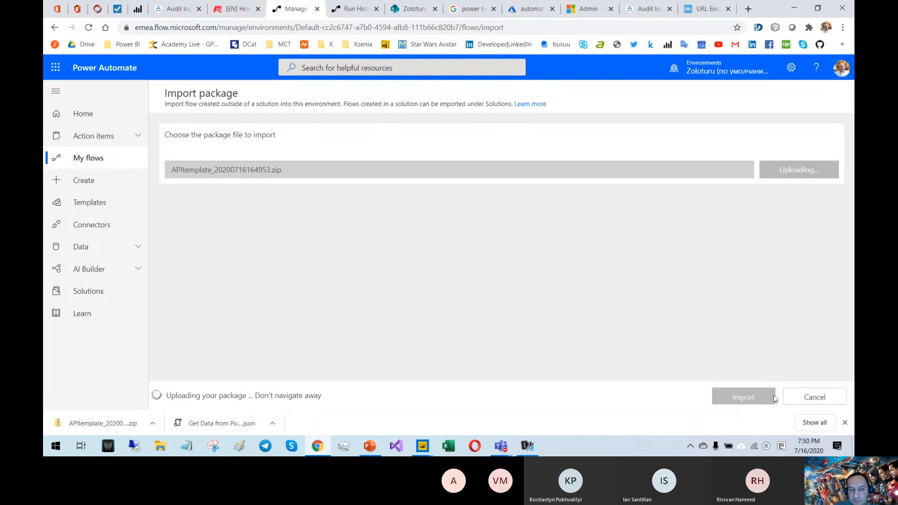
click(845, 423)
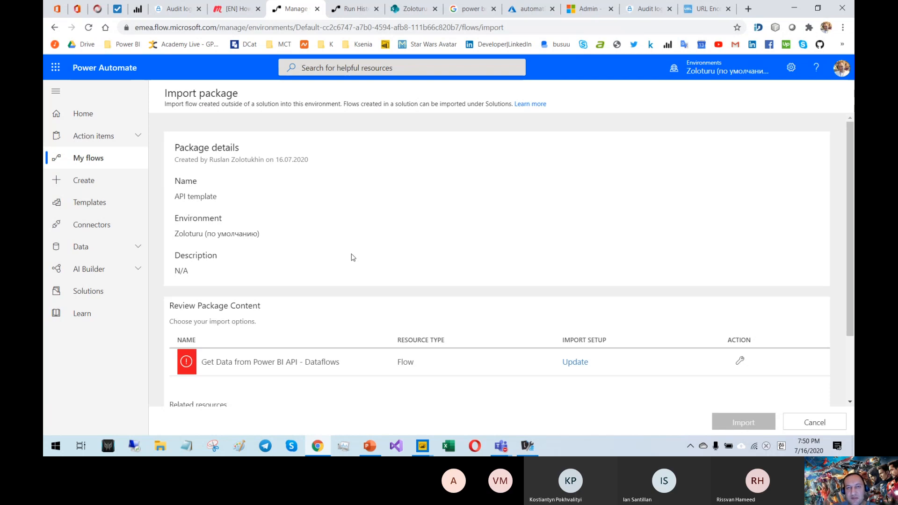
Search 'logic' in the Azure portal to view Logic Apps, then return to the Refreshables flow.
click(529, 9)
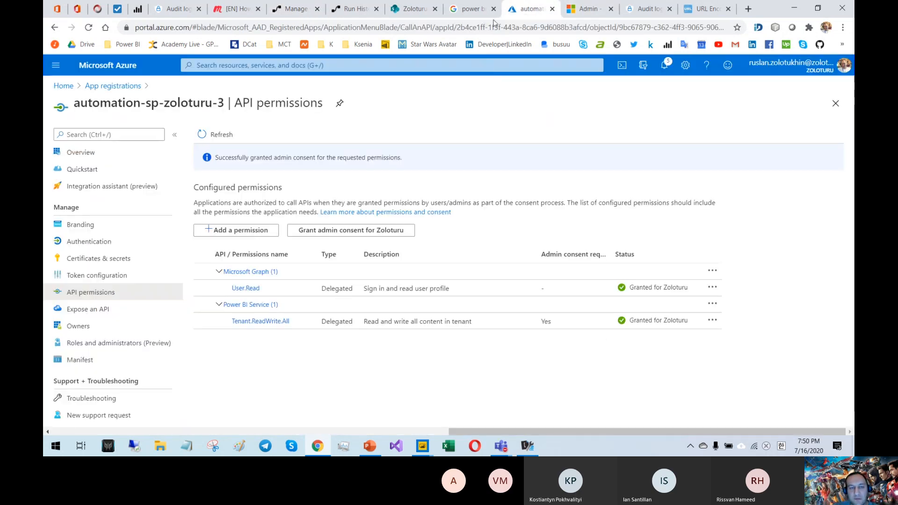
click(64, 86)
click(228, 64)
text(log)
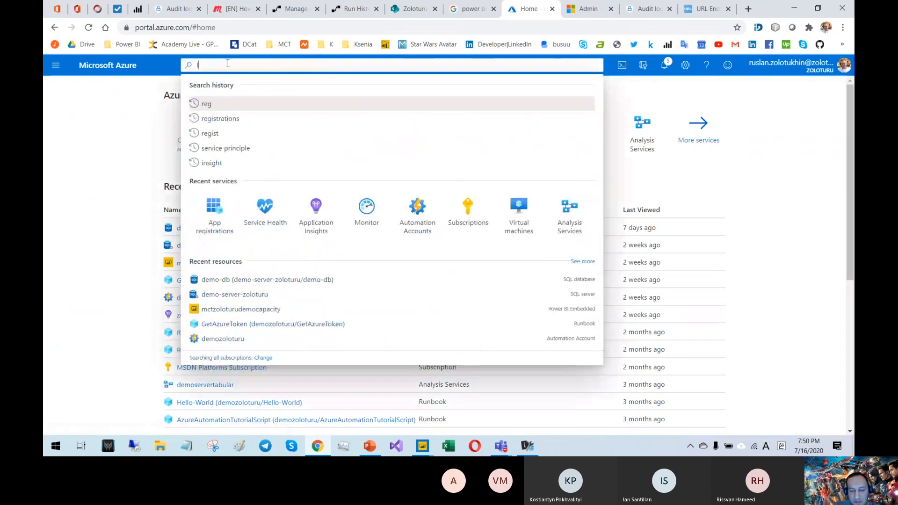
text(ic)
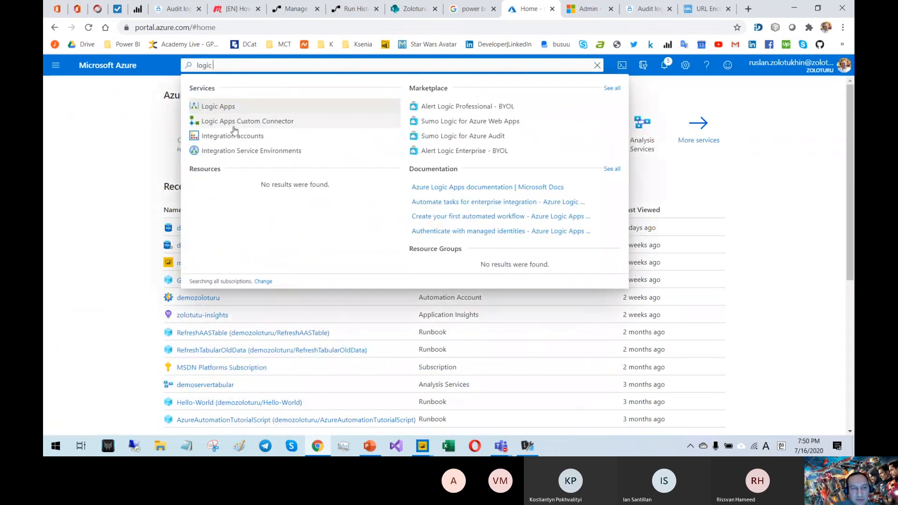
key(Escape)
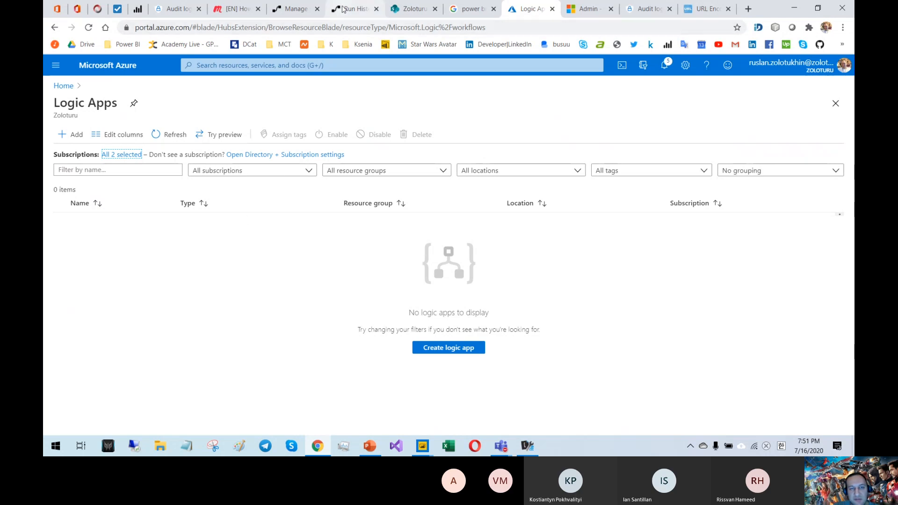
click(355, 11)
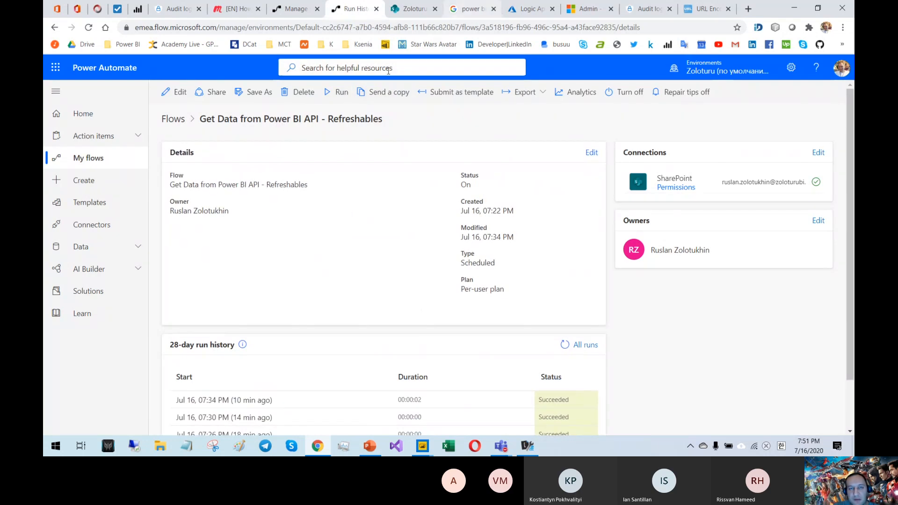
Look over the Dataflows flow's actions in My flows, then go back to the Import package tab.
click(110, 163)
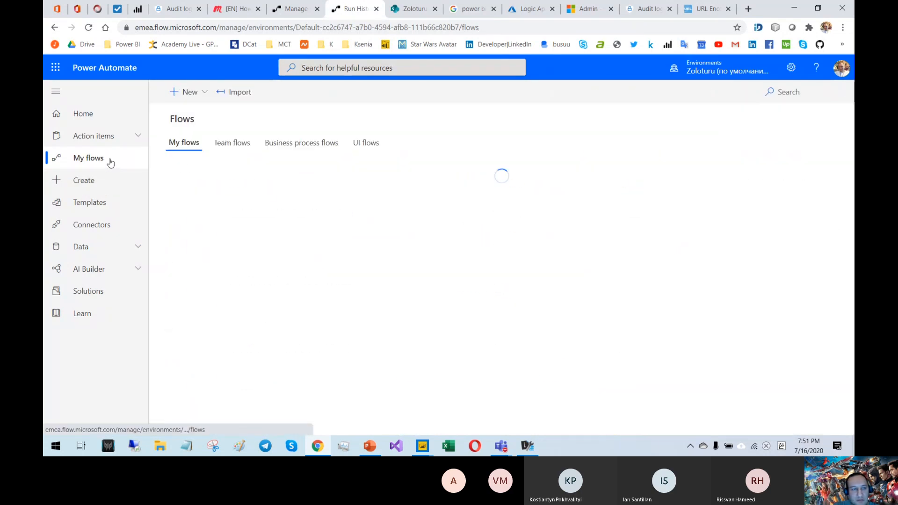
click(476, 247)
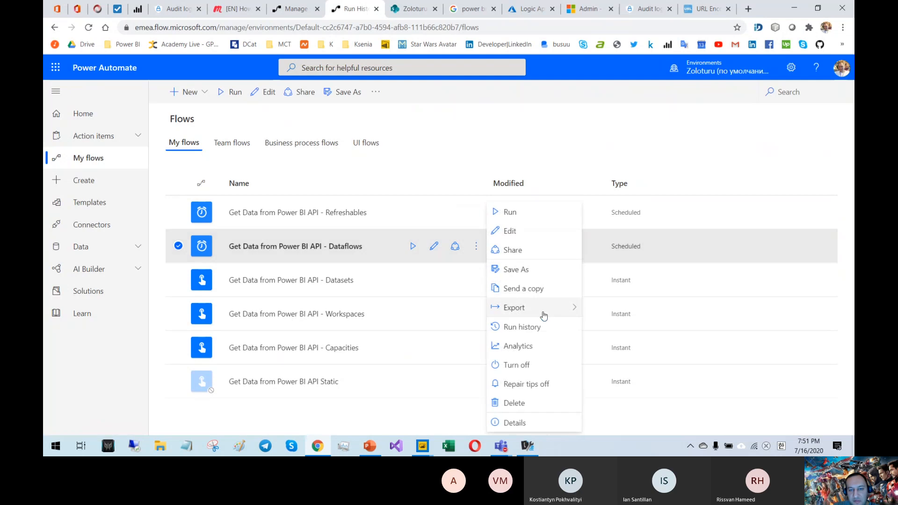
mouse_move(547, 307)
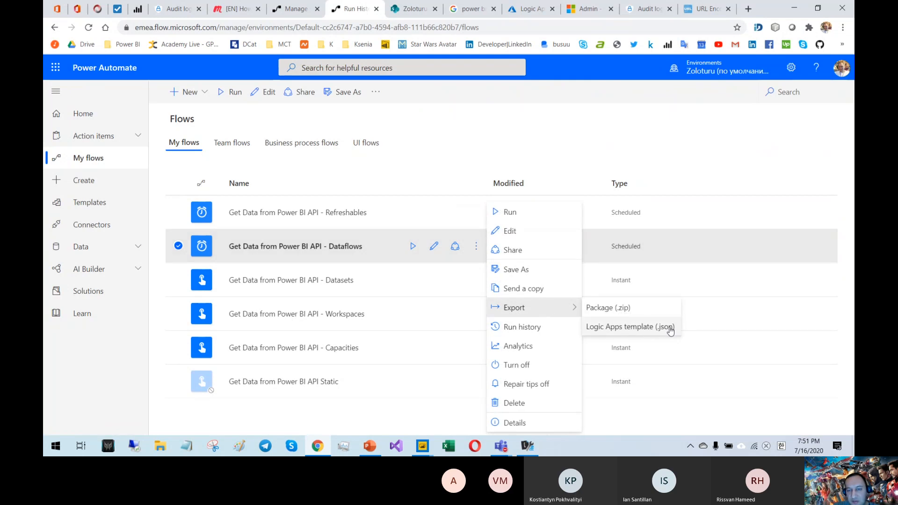
click(564, 122)
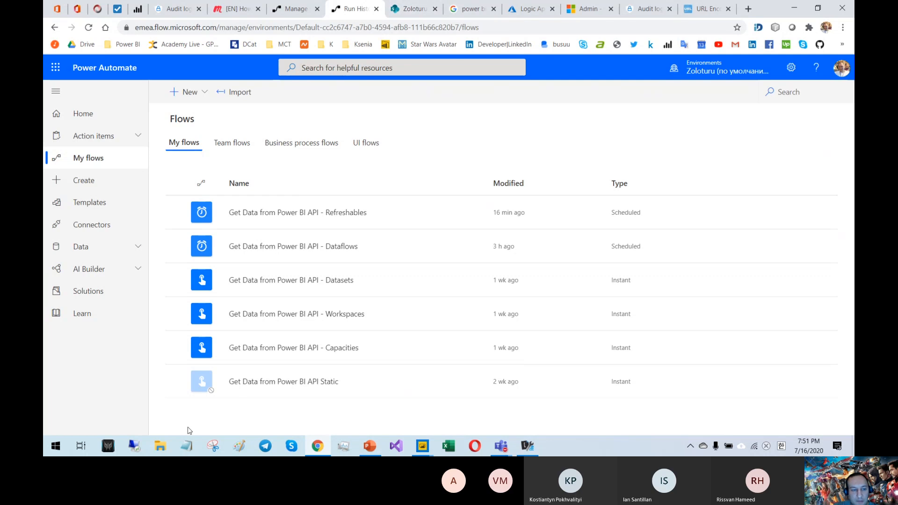
click(294, 8)
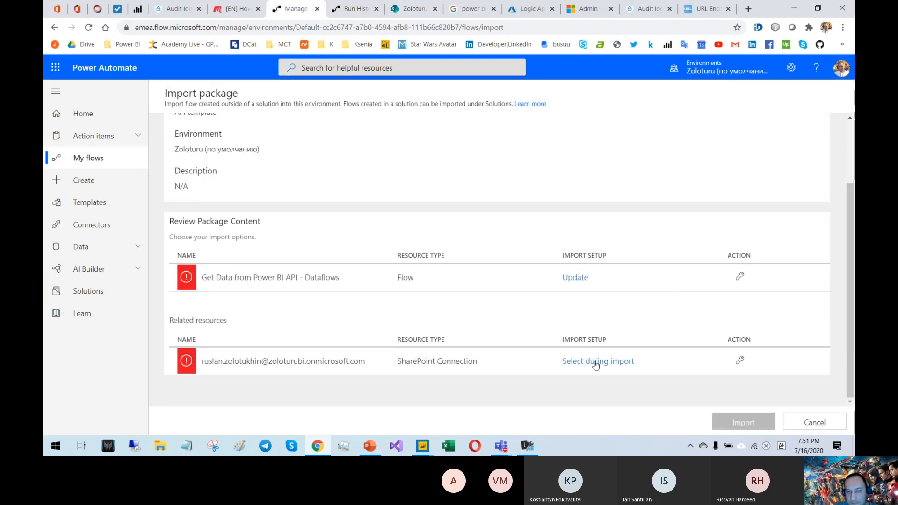
Map the package's SharePoint connection to the existing SharePoint connection.
click(579, 280)
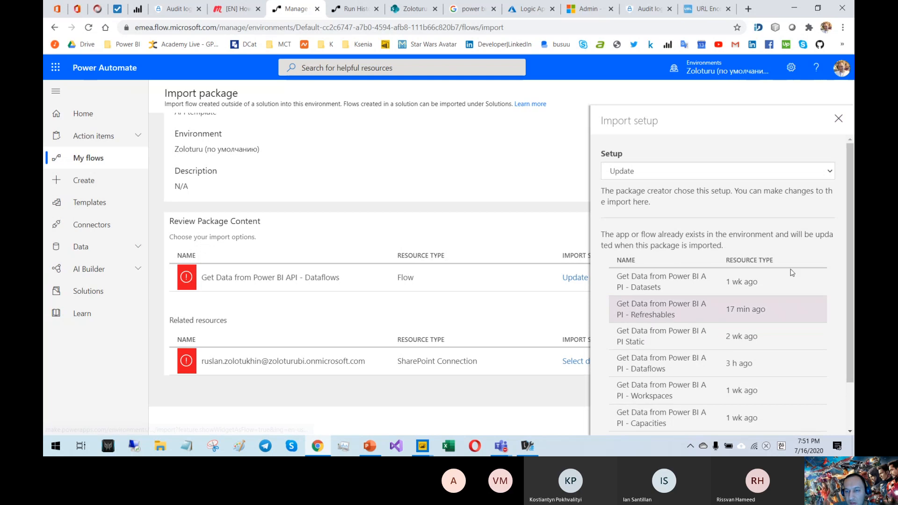
click(838, 120)
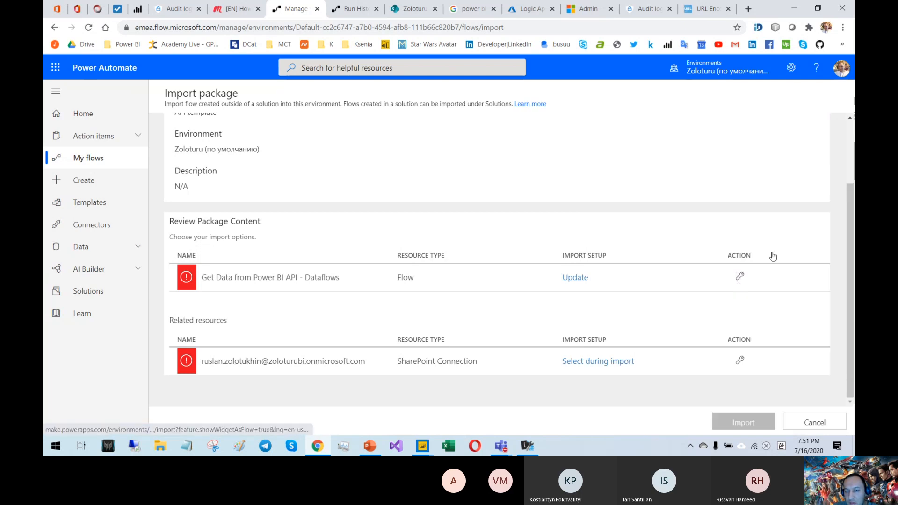
click(622, 362)
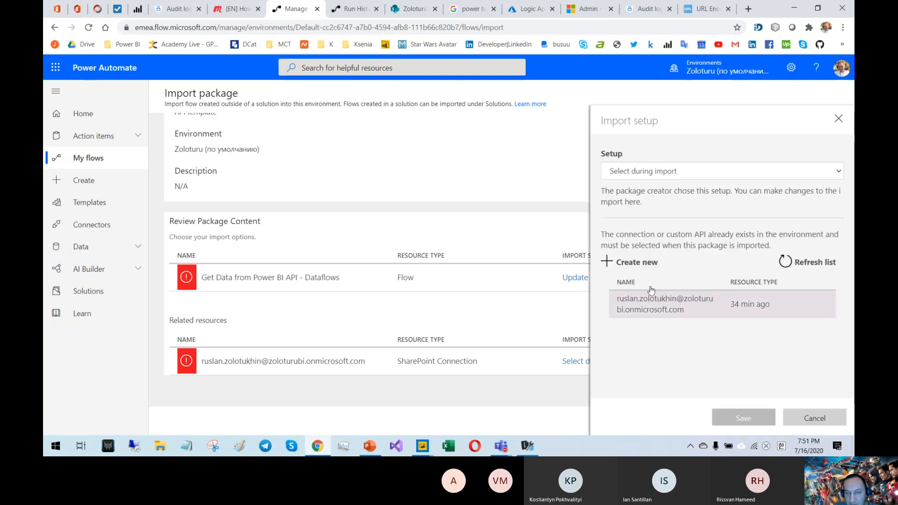
click(651, 314)
click(743, 418)
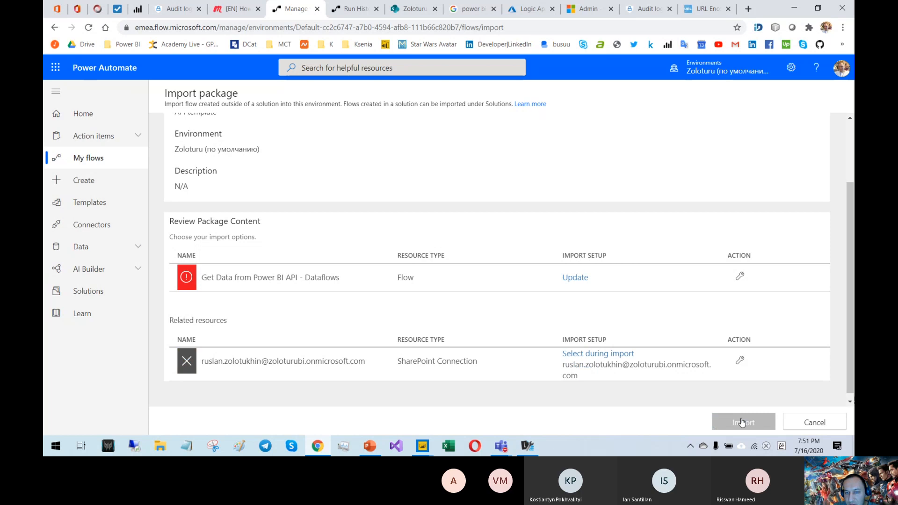
Import the Dataflows flow as new, named 'Get Data from Power BI API - Dataflows2'.
scroll(841, 307, down, 1)
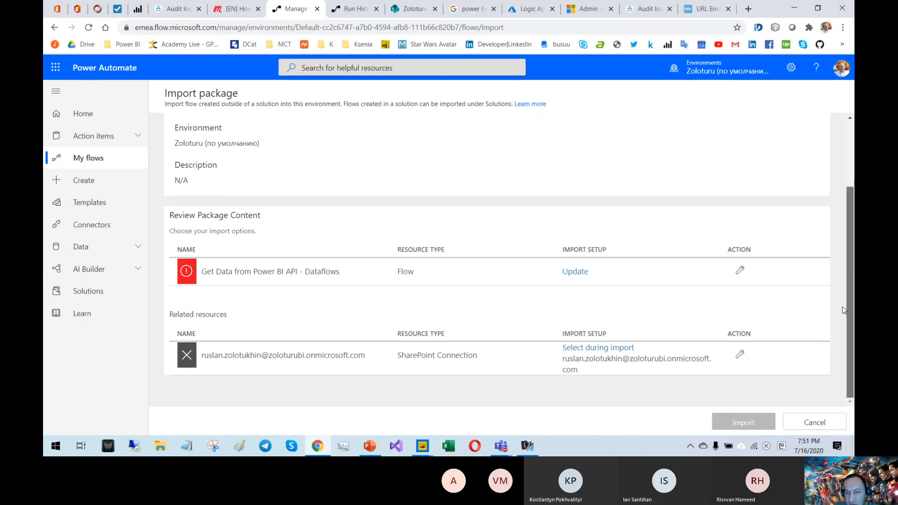
click(574, 275)
click(647, 173)
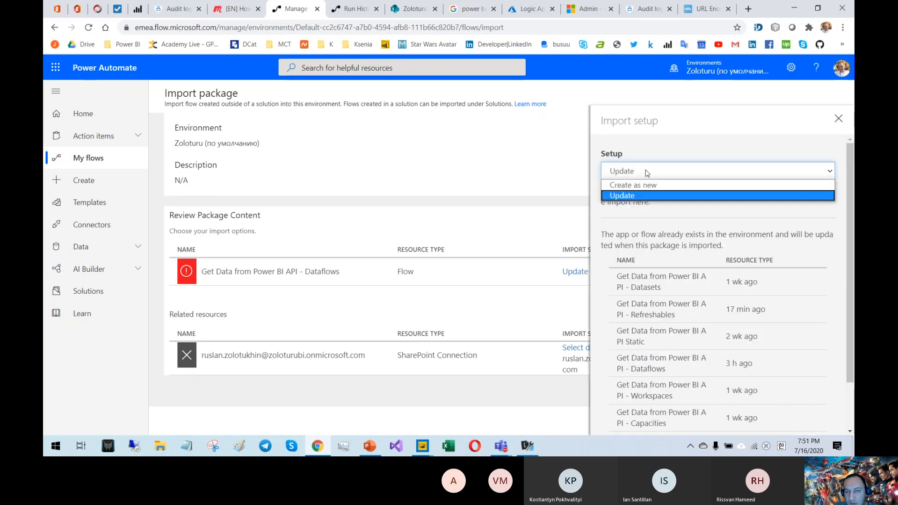
click(650, 185)
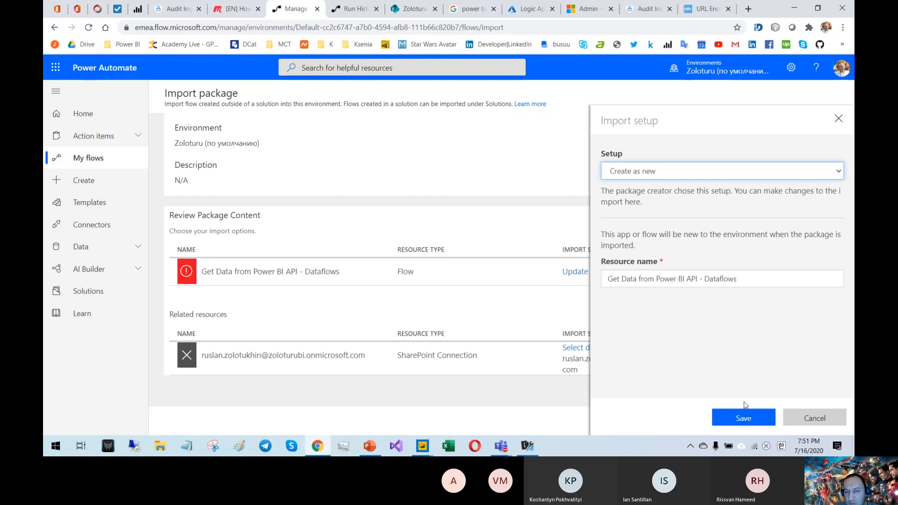
click(748, 277)
text(2)
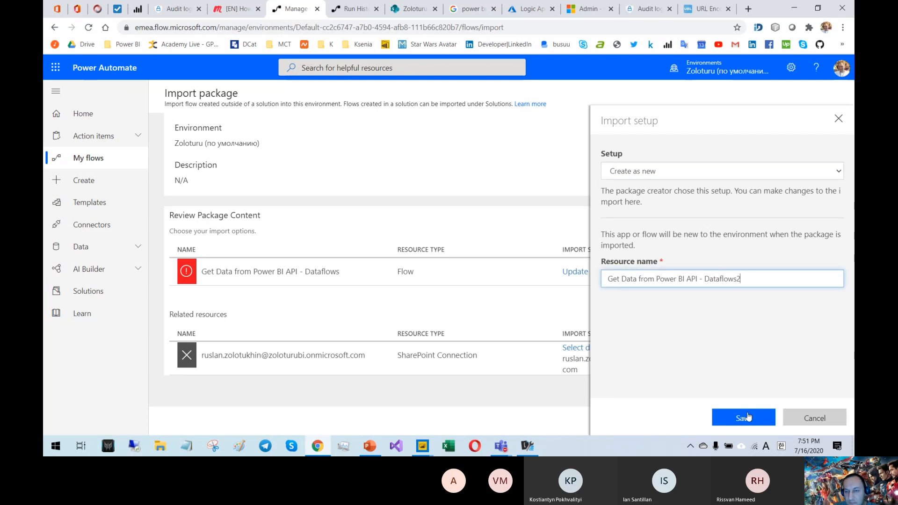
click(747, 416)
click(749, 423)
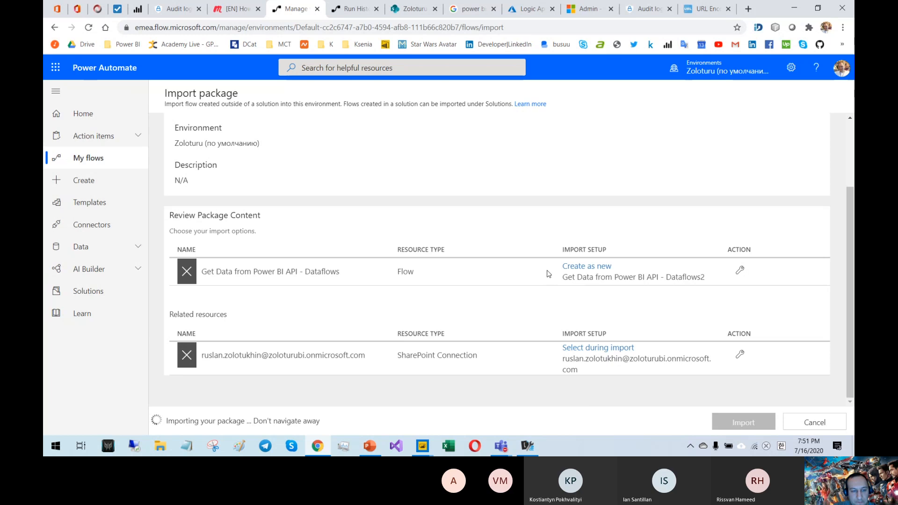
Scroll through the import results confirming all API template resources were imported.
drag(850, 208, 841, 262)
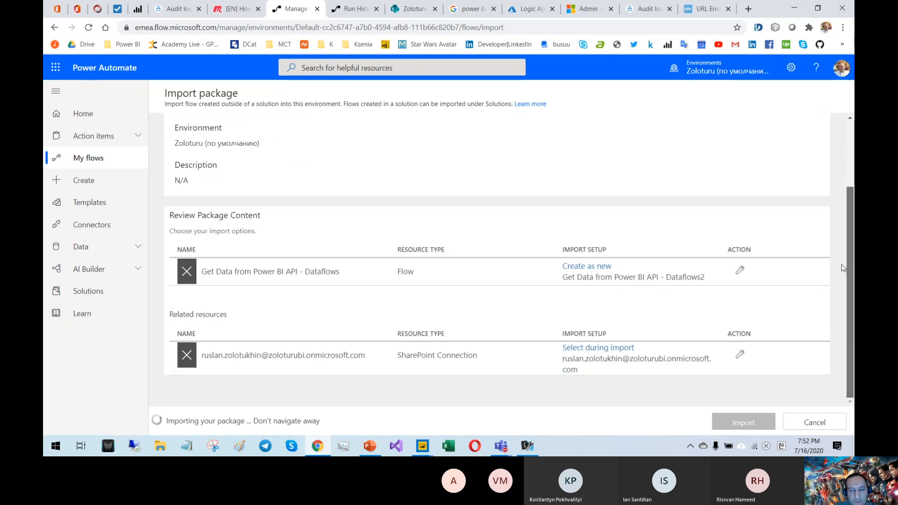
drag(848, 224, 848, 192)
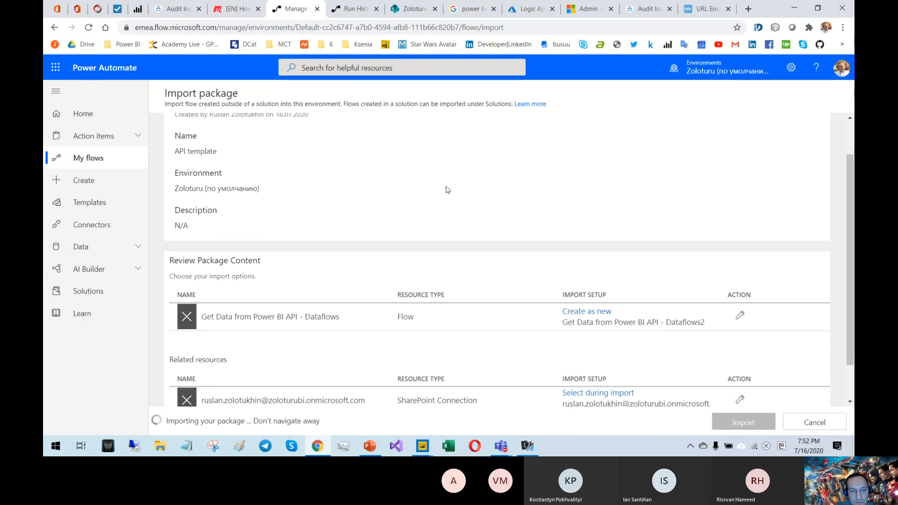
scroll(294, 171, up, 1)
scroll(410, 230, down, 2)
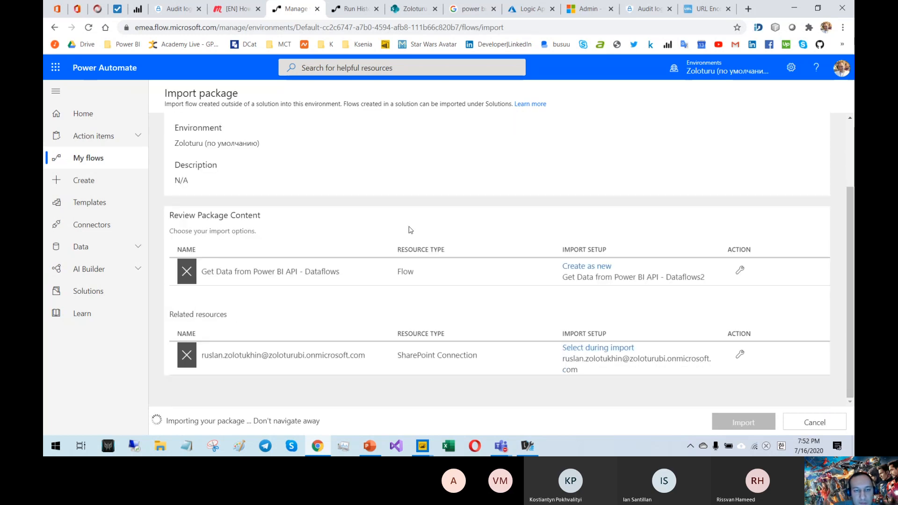
mouse_move(851, 253)
mouse_down()
mouse_move(853, 187)
mouse_move(852, 253)
mouse_up()
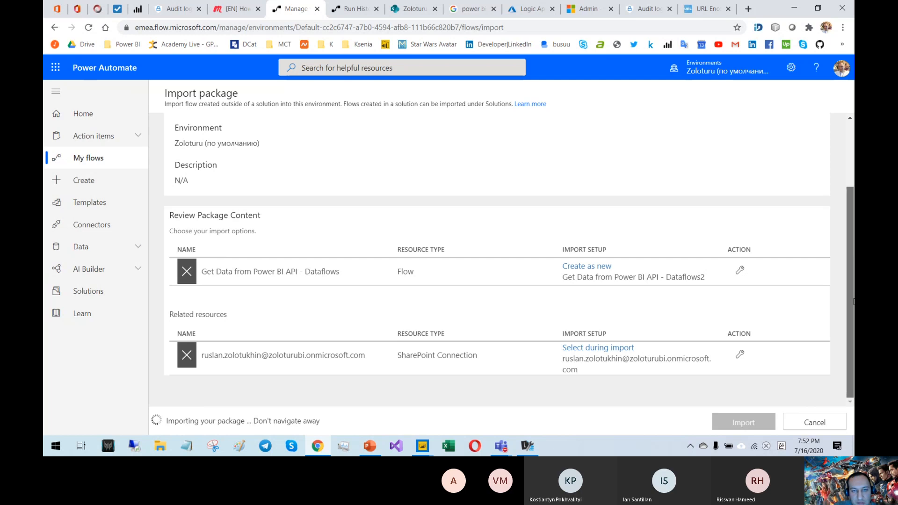
drag(853, 302, 853, 235)
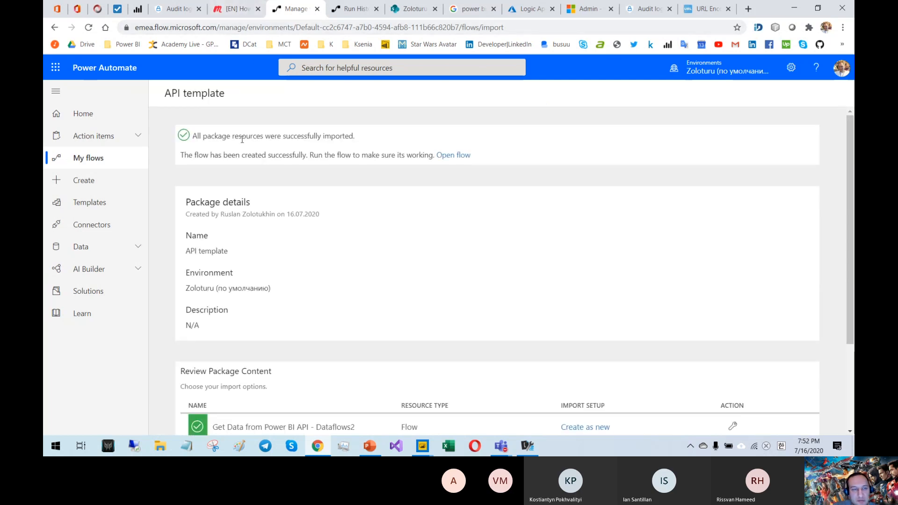
Reload My flows and view the Dataflows2 flow's steps in the editor, then return to the list.
click(103, 159)
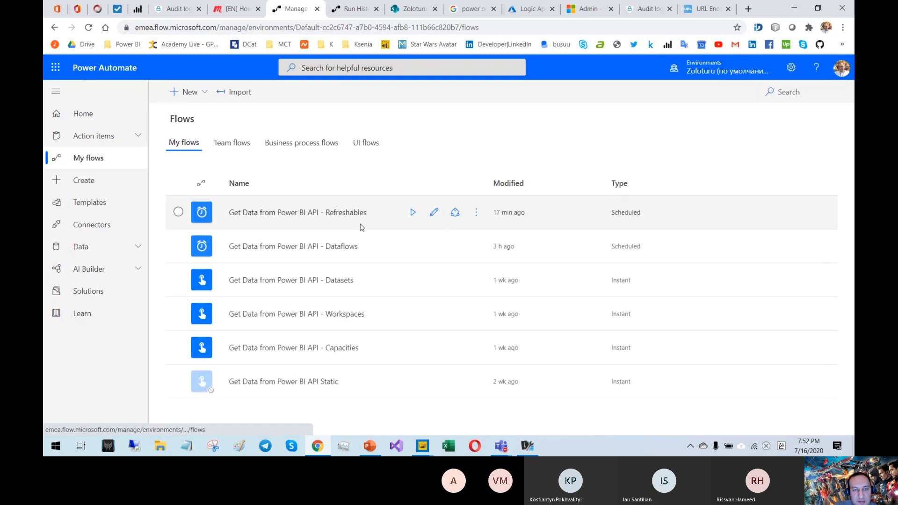
click(91, 29)
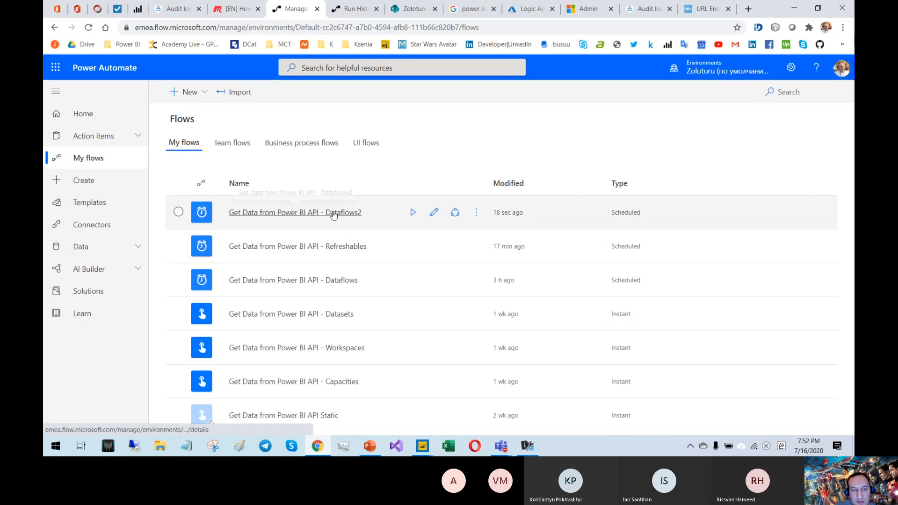
click(434, 213)
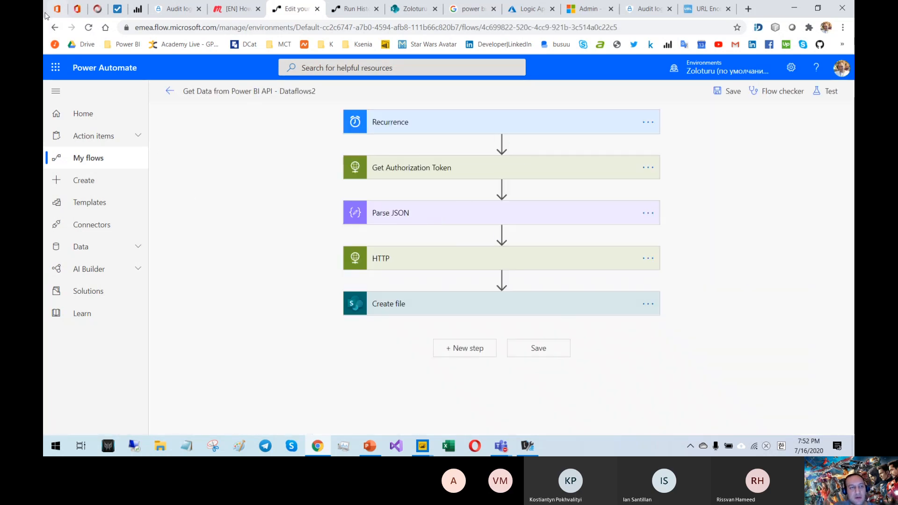
click(54, 28)
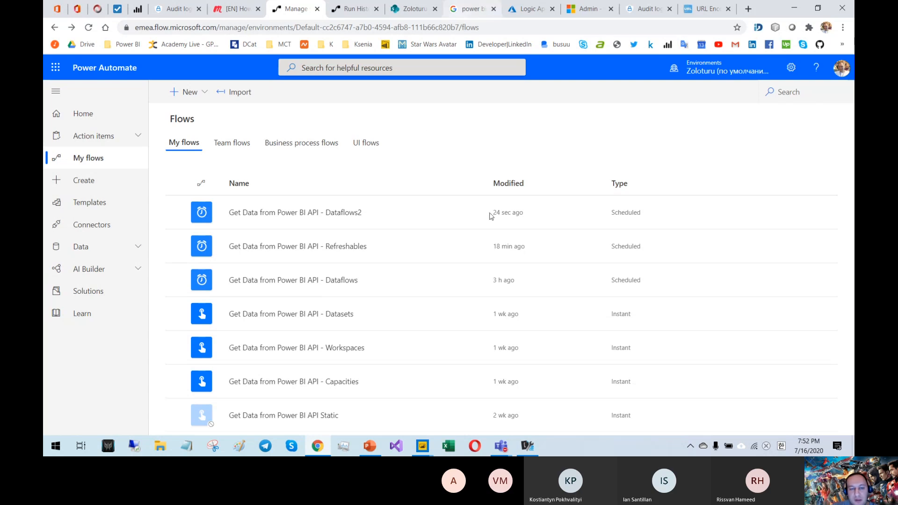
click(422, 445)
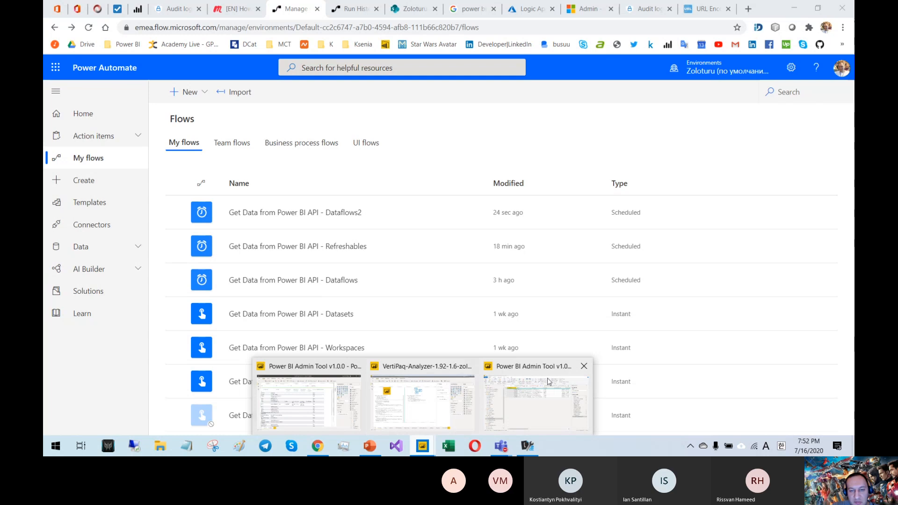
click(593, 11)
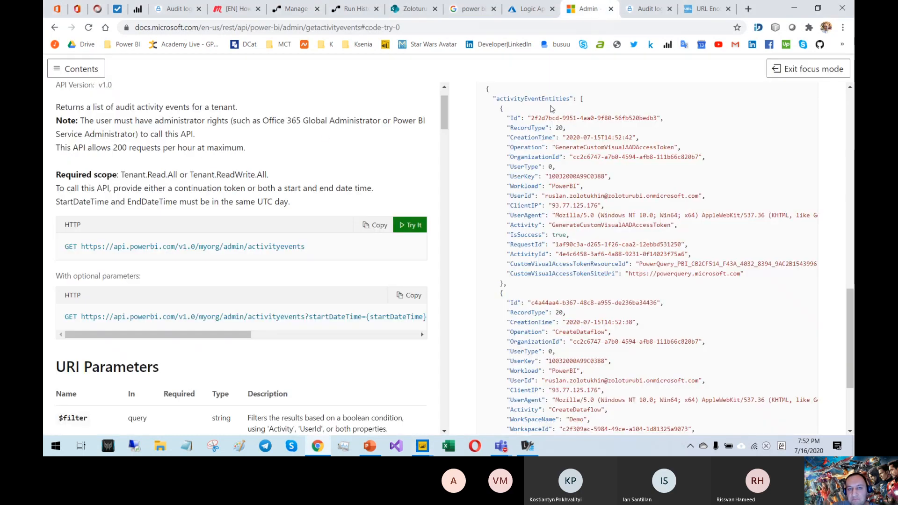
Scroll through the Admin - Get Activity Events page title and its sample JSON response.
scroll(204, 176, up, 2)
drag(180, 109, 352, 116)
click(354, 118)
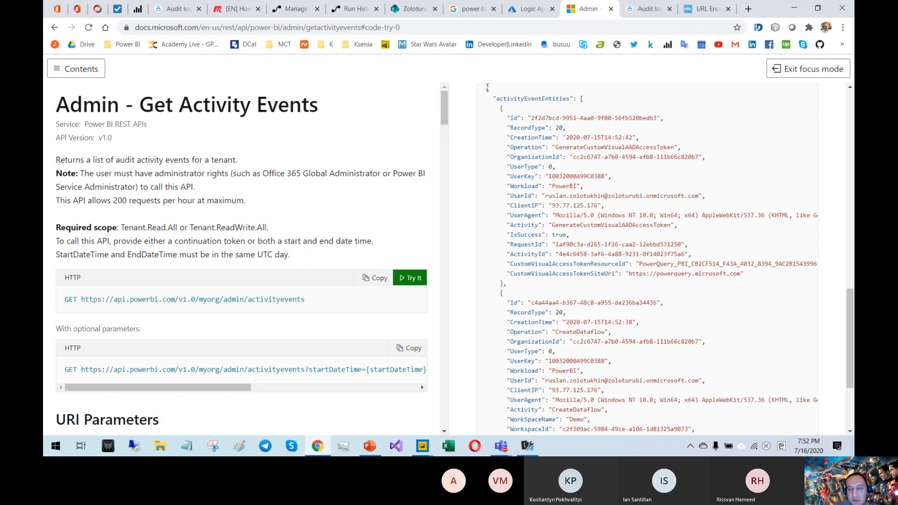
scroll(606, 239, down, 5)
scroll(562, 281, up, 8)
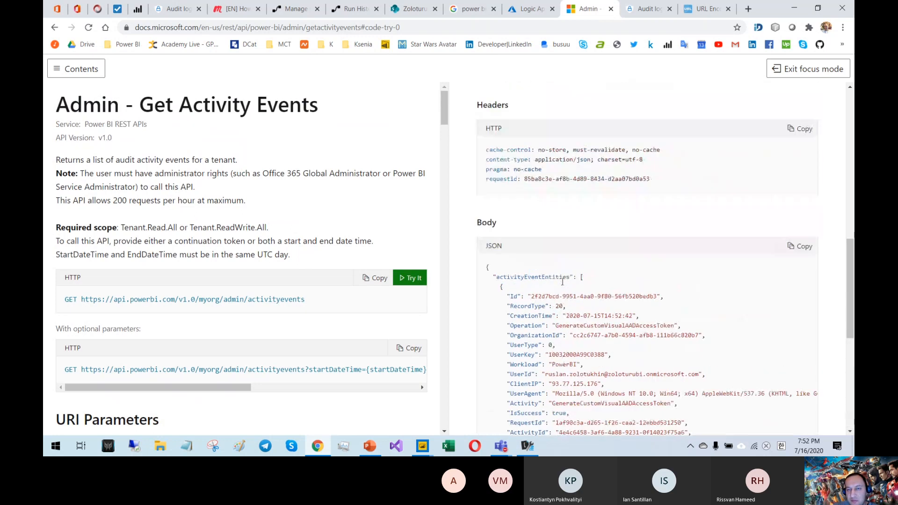
scroll(563, 283, down, 8)
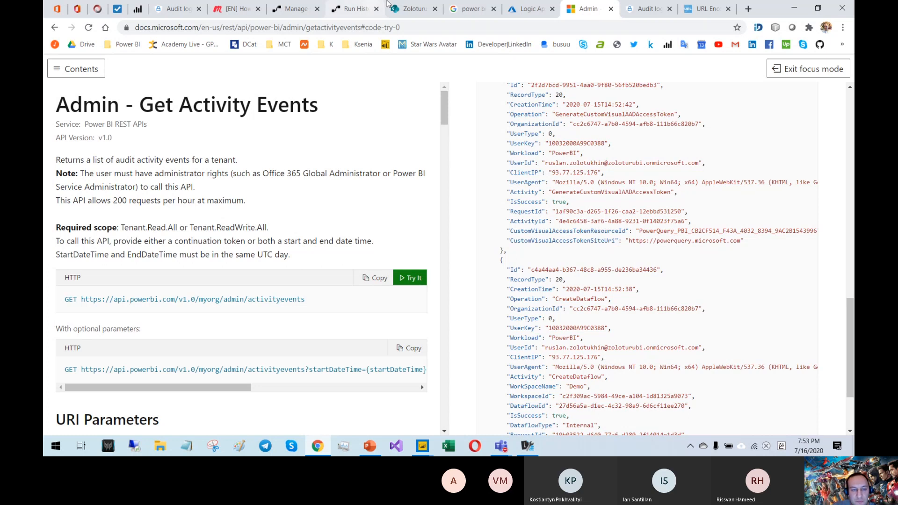
click(422, 446)
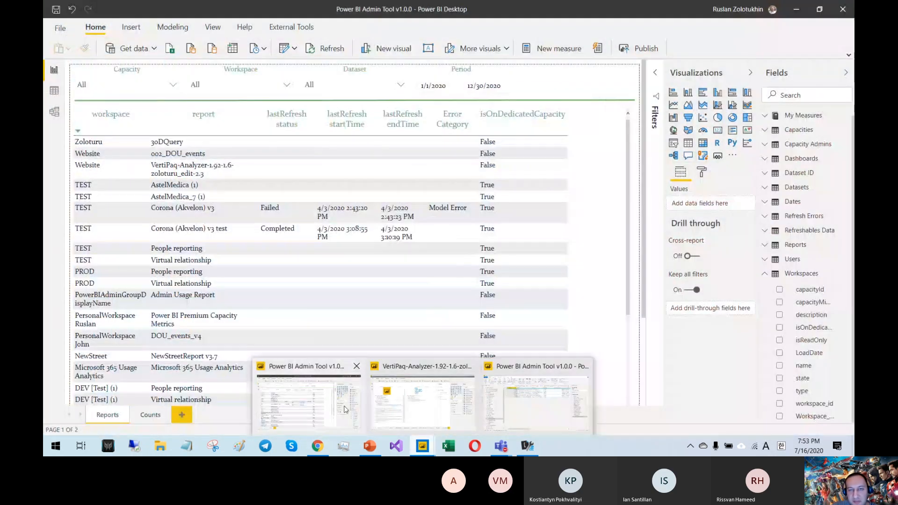
Review the Workspaces, Datasets, Reports, Dashboards and Users queries, then close the editor with Not now.
click(537, 402)
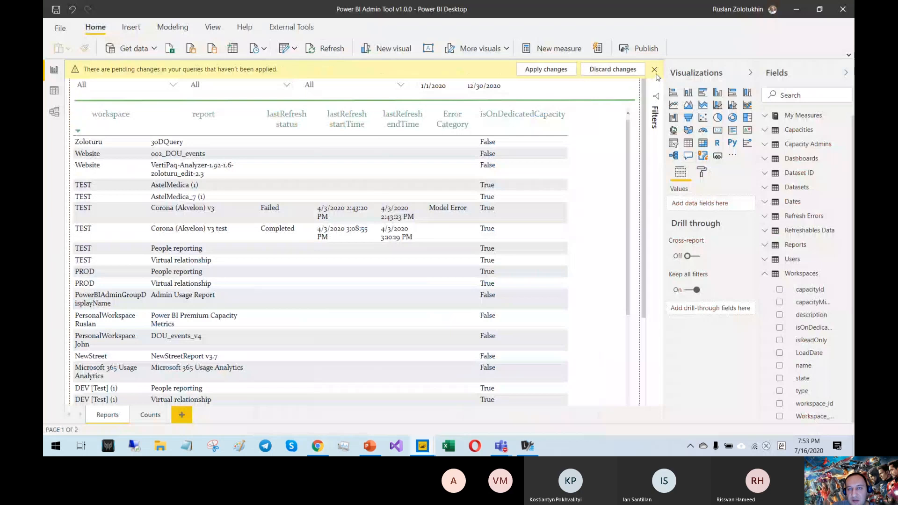
click(284, 48)
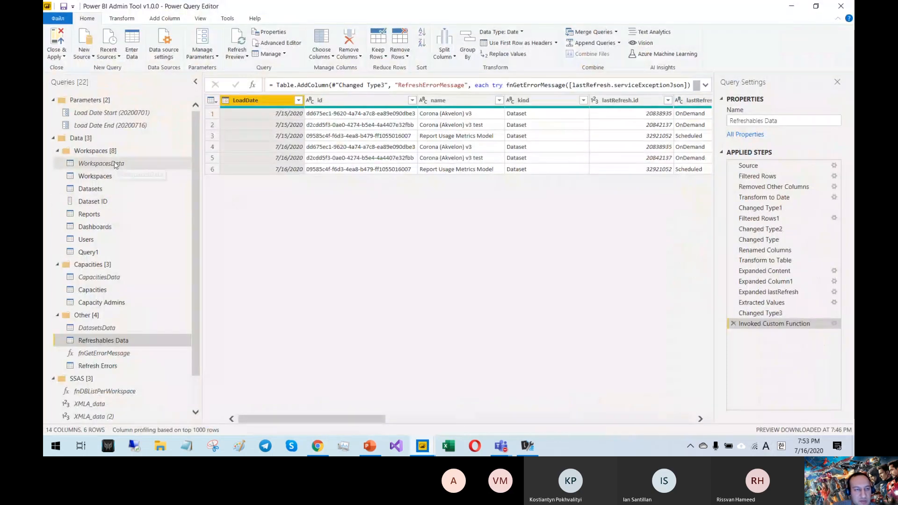
scroll(122, 262, down, 1)
scroll(103, 210, up, 1)
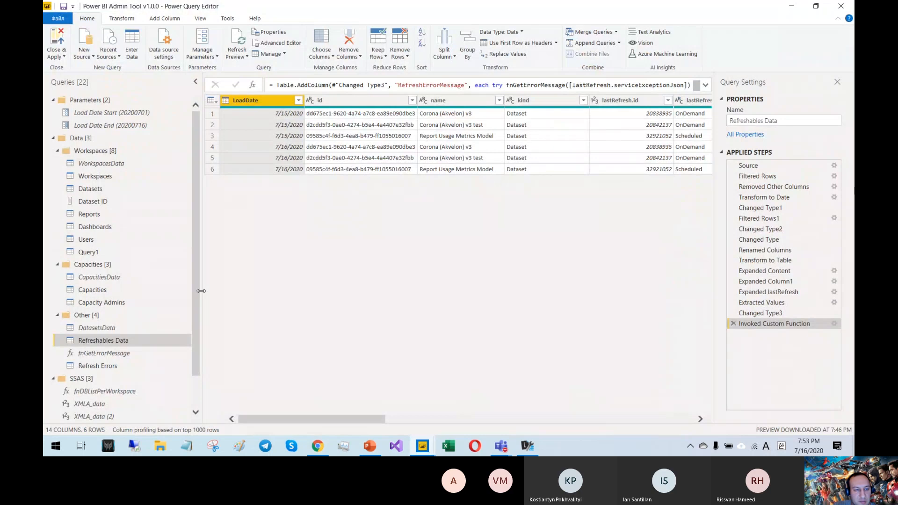
click(117, 176)
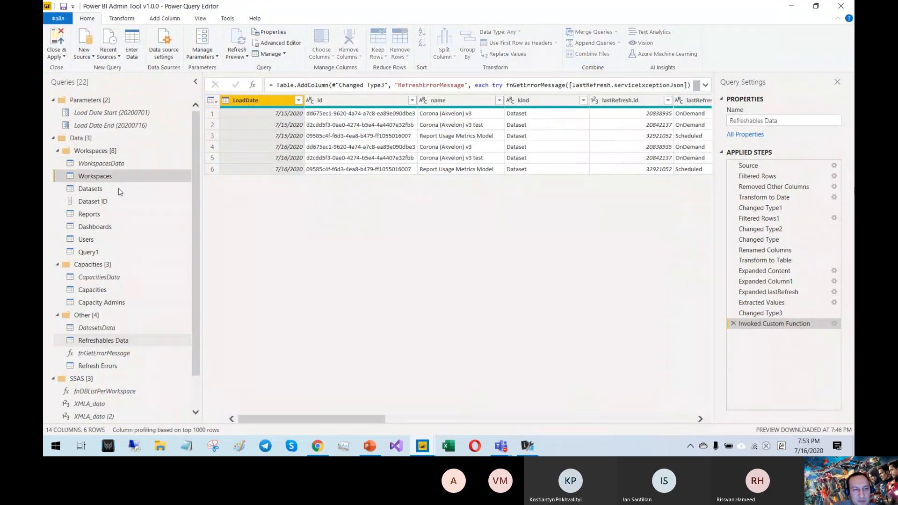
click(119, 188)
click(121, 214)
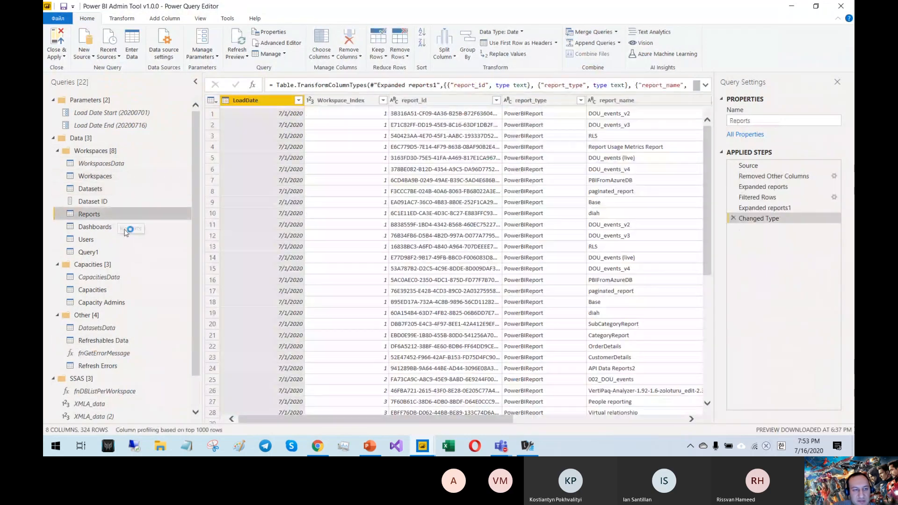
click(125, 228)
click(131, 238)
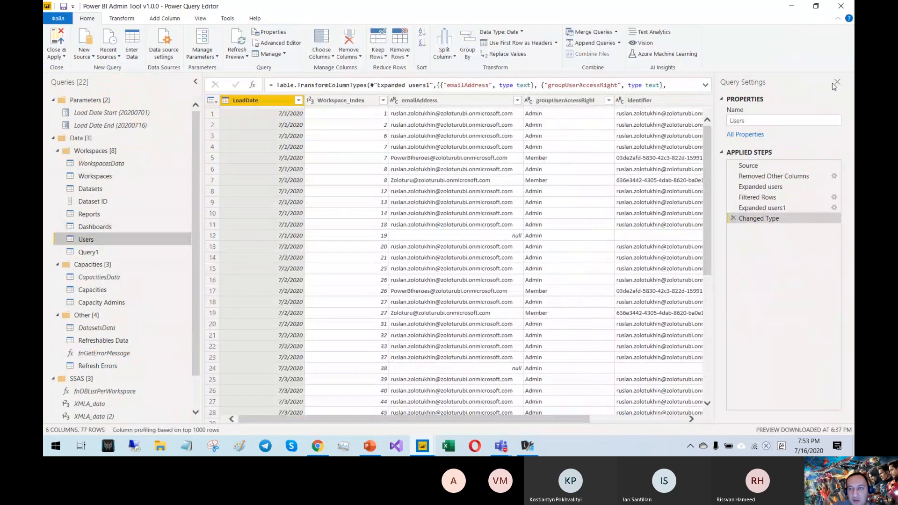
click(841, 6)
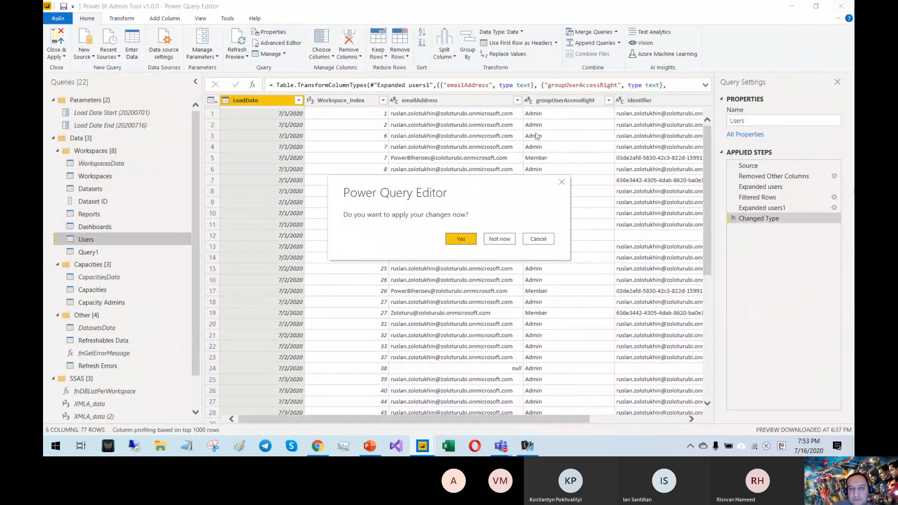
click(504, 239)
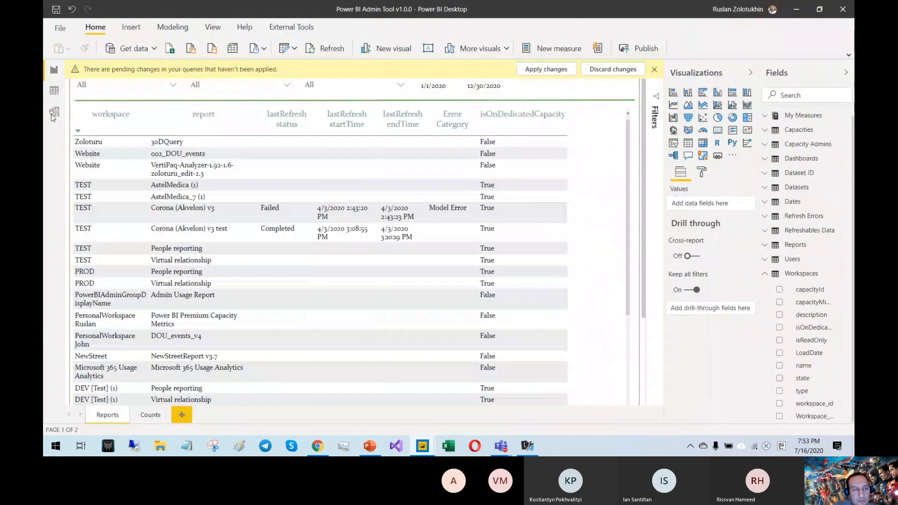
click(54, 113)
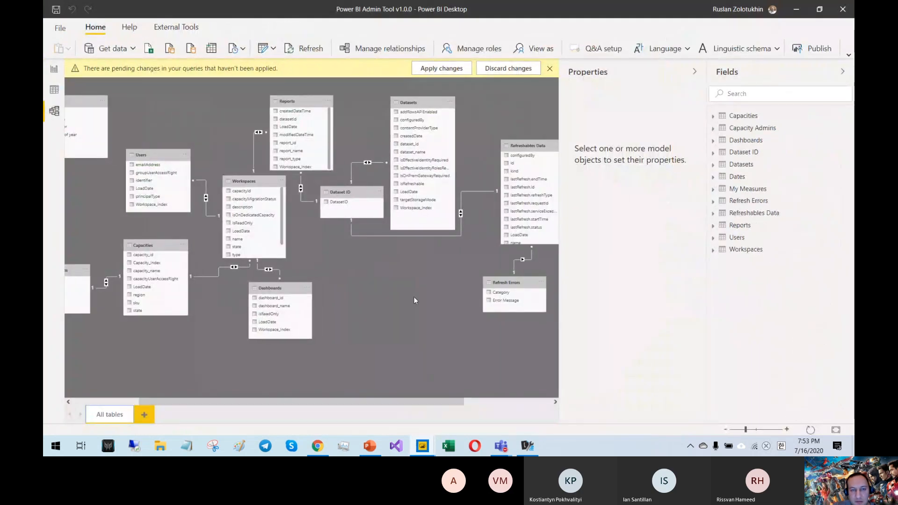
Rearrange the Dataset ID, Refreshables Data and Refresh Errors tables in the model diagram.
drag(359, 191, 348, 200)
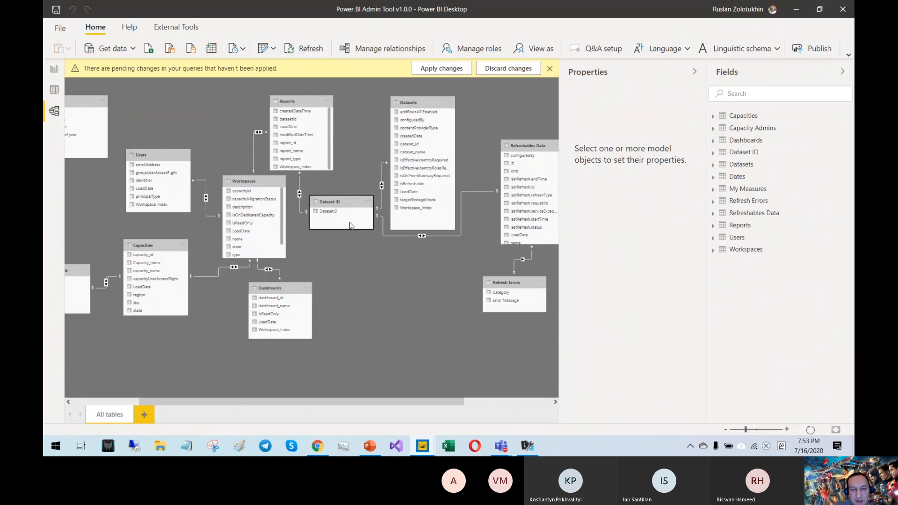
click(430, 103)
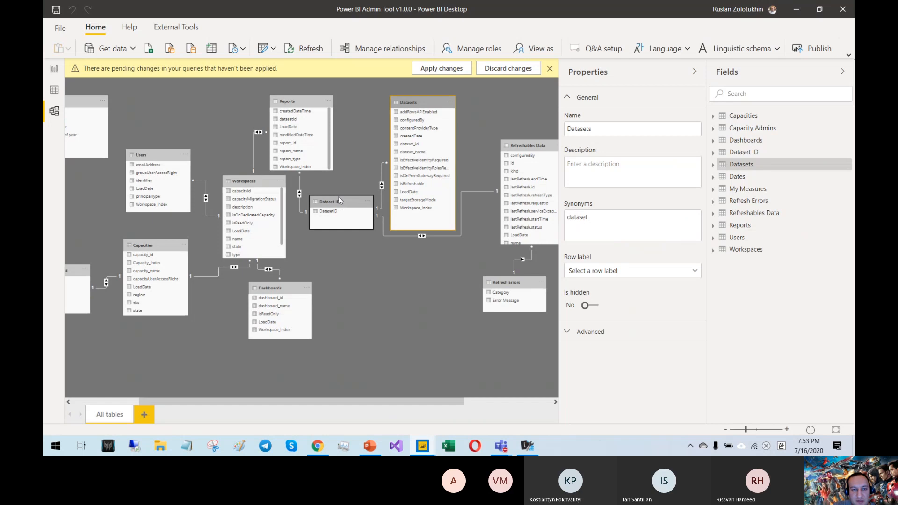
drag(339, 196, 336, 190)
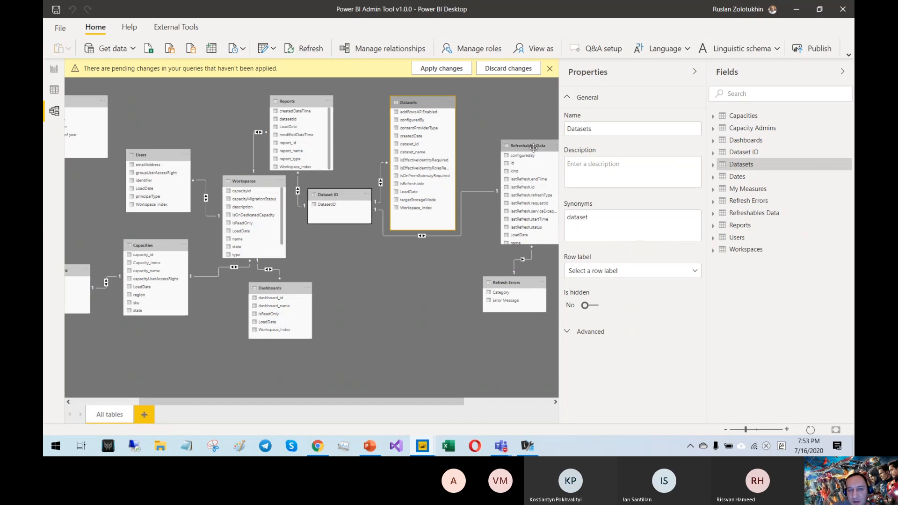
drag(533, 147, 377, 265)
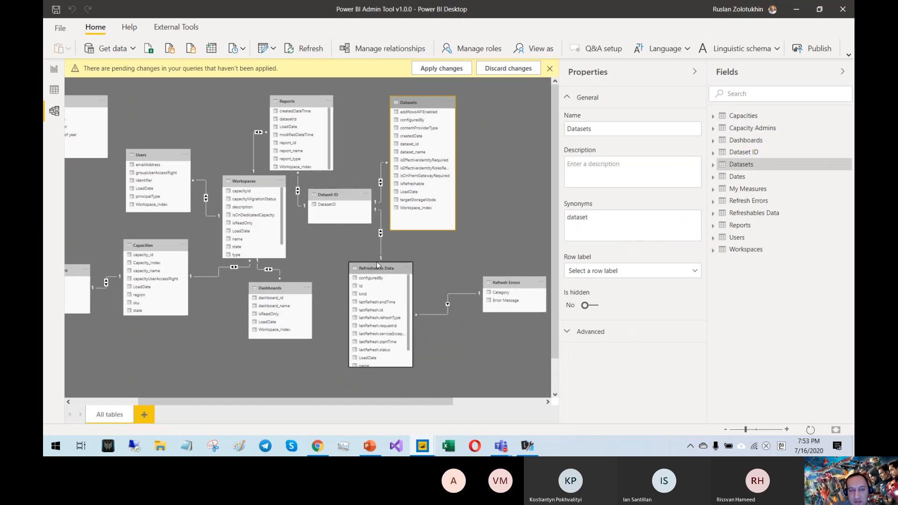
click(336, 195)
drag(505, 285, 469, 267)
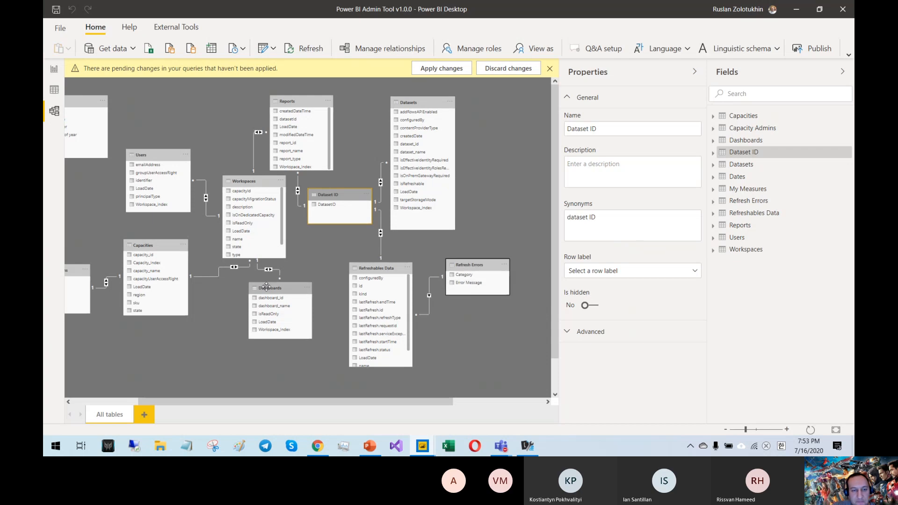
scroll(234, 363, left, 3)
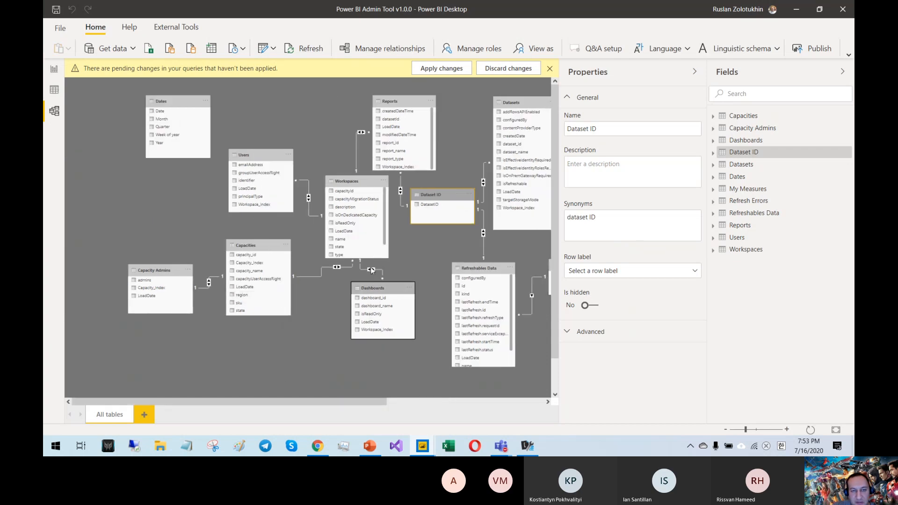
click(344, 220)
click(257, 247)
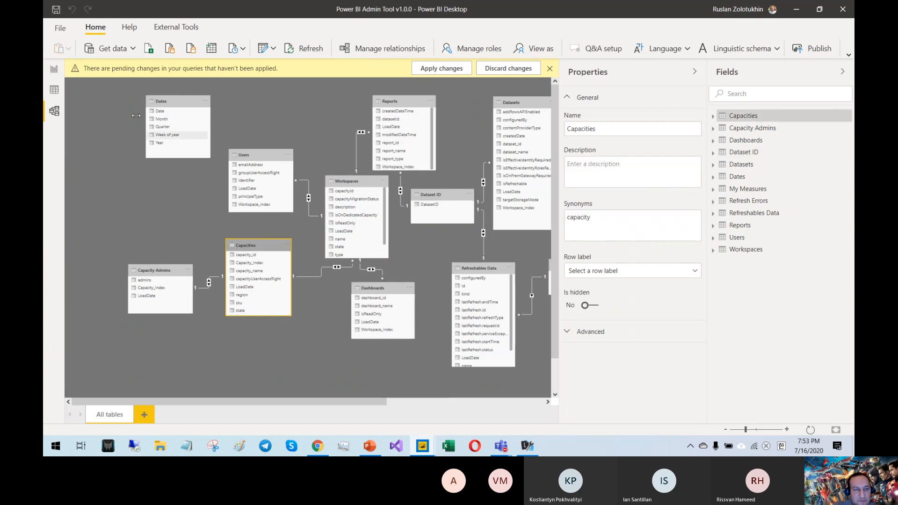
click(55, 69)
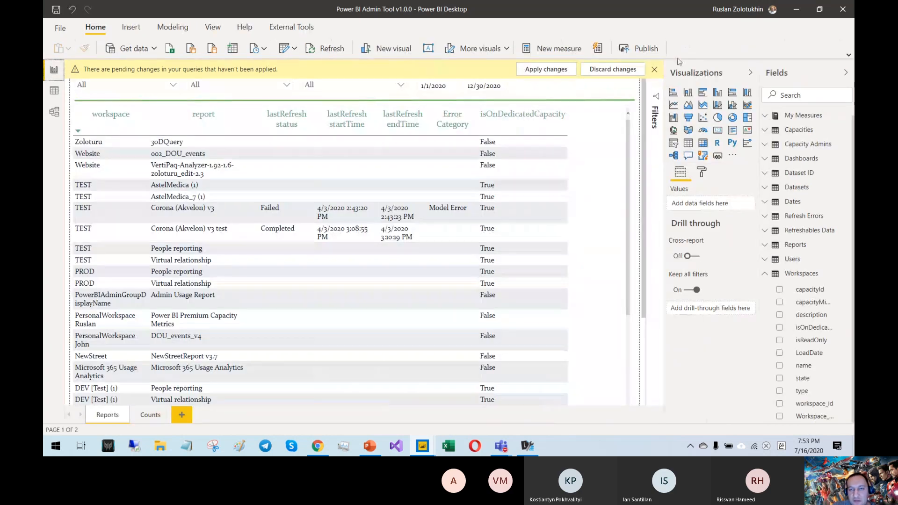
Close the yellow pending query changes banner on the Reports page.
click(655, 70)
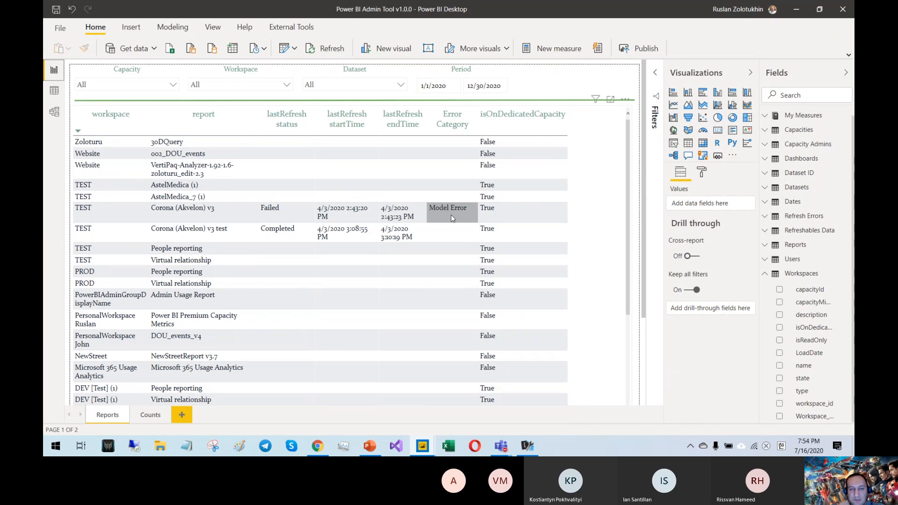
Drag RefreshErrorMessage from Refreshables Data into the selected refresh table's Values as a new column.
click(581, 147)
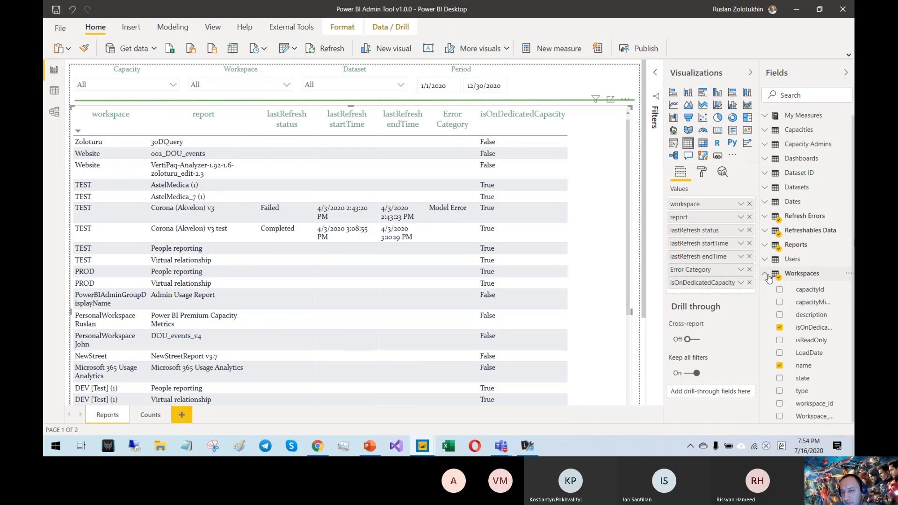
click(777, 278)
click(768, 236)
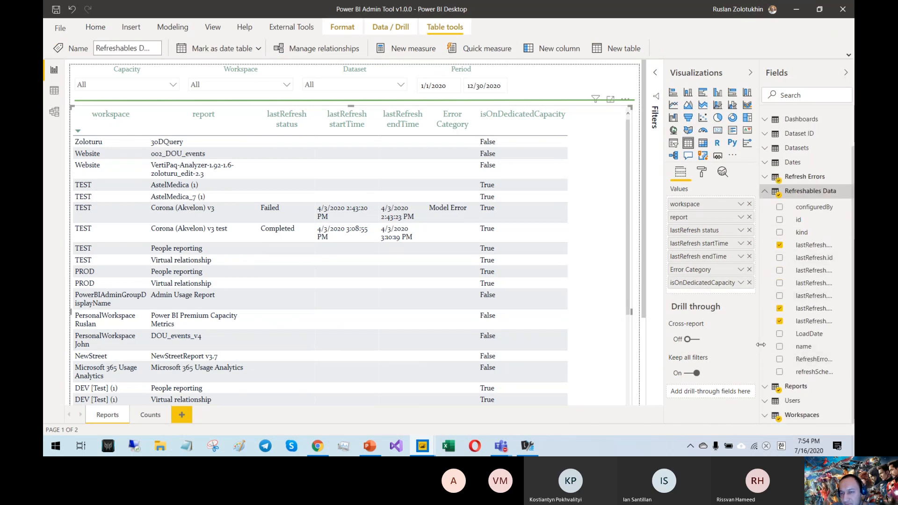
drag(761, 345, 729, 344)
drag(795, 359, 688, 262)
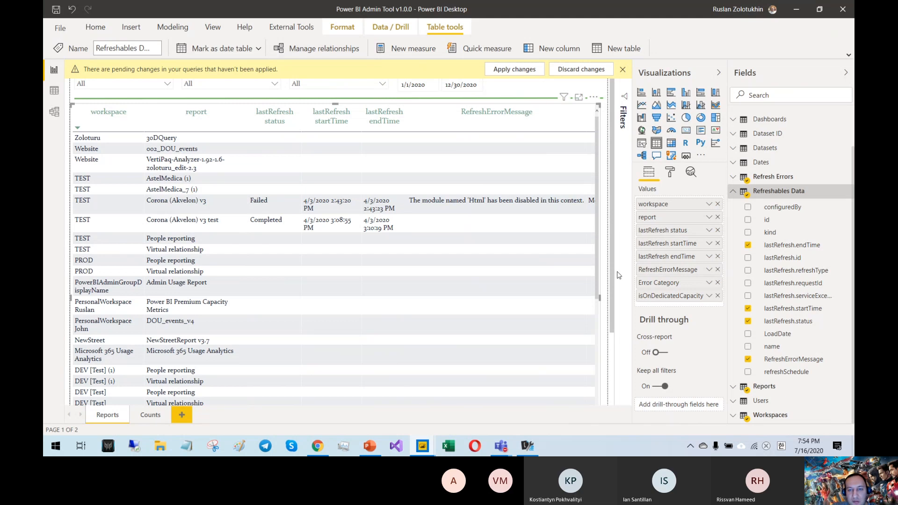
drag(597, 255, 593, 424)
Scroll through the refresh table to review its new error message column.
drag(612, 328, 606, 397)
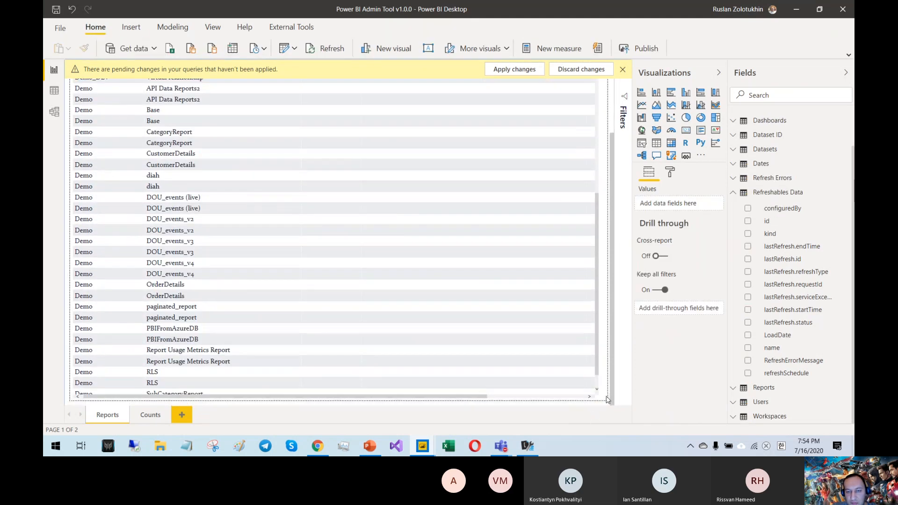
drag(468, 396, 572, 398)
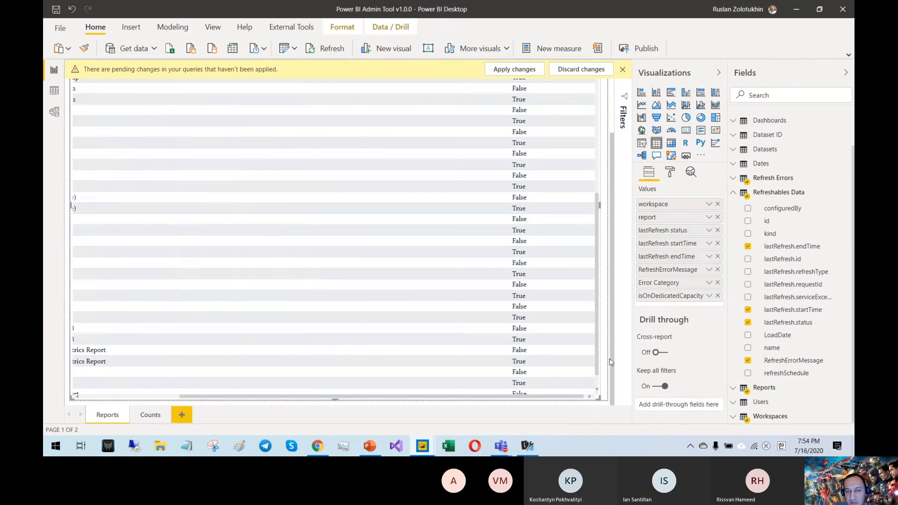
drag(611, 359, 625, 226)
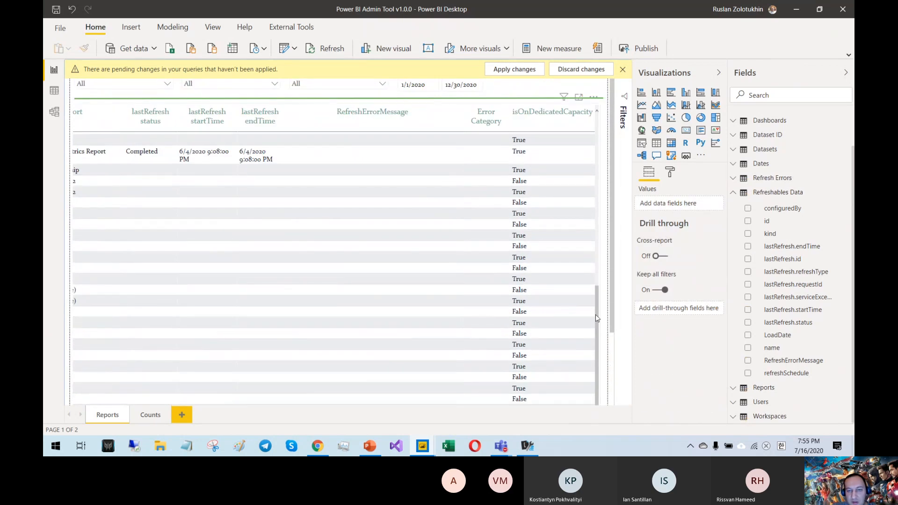
drag(595, 315, 596, 151)
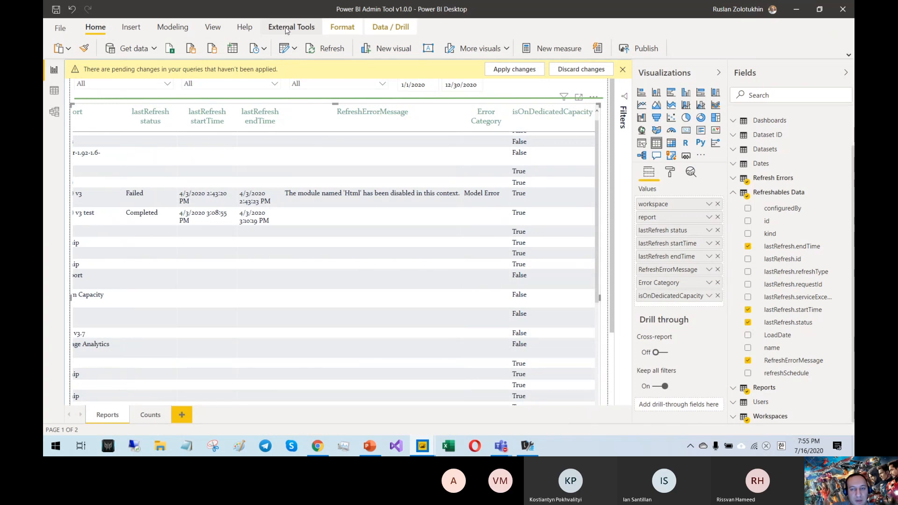
Check the External Tools ribbon, then open Power Query Editor via Transform data.
click(291, 27)
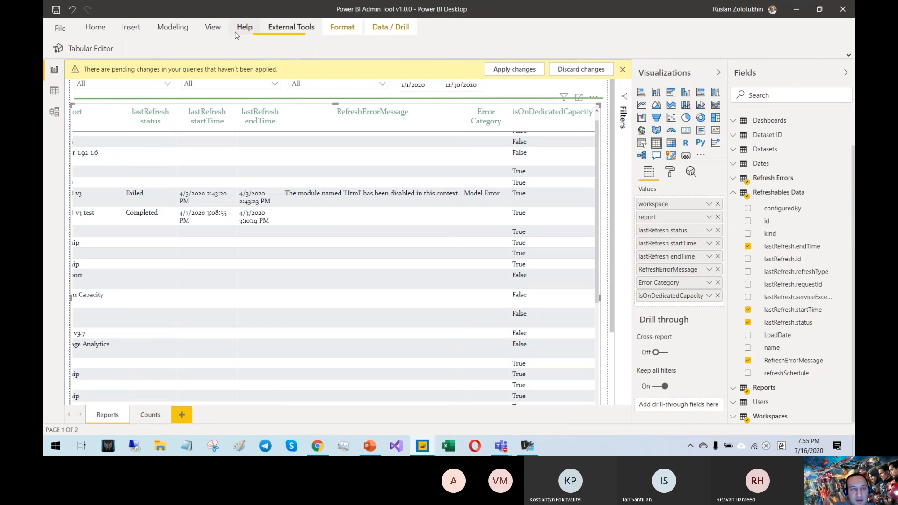
click(110, 31)
click(281, 49)
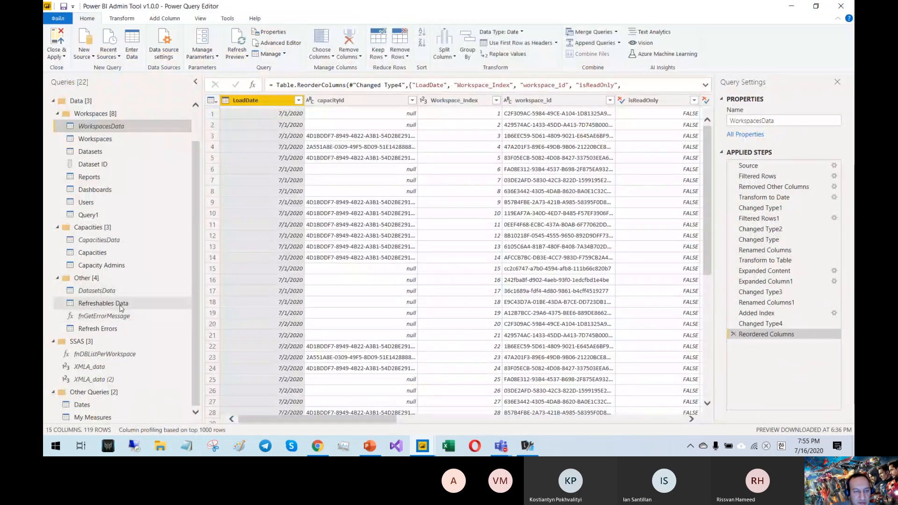
Inspect the Refresh Errors query's row-1 error message, then close Power Query Editor.
click(109, 329)
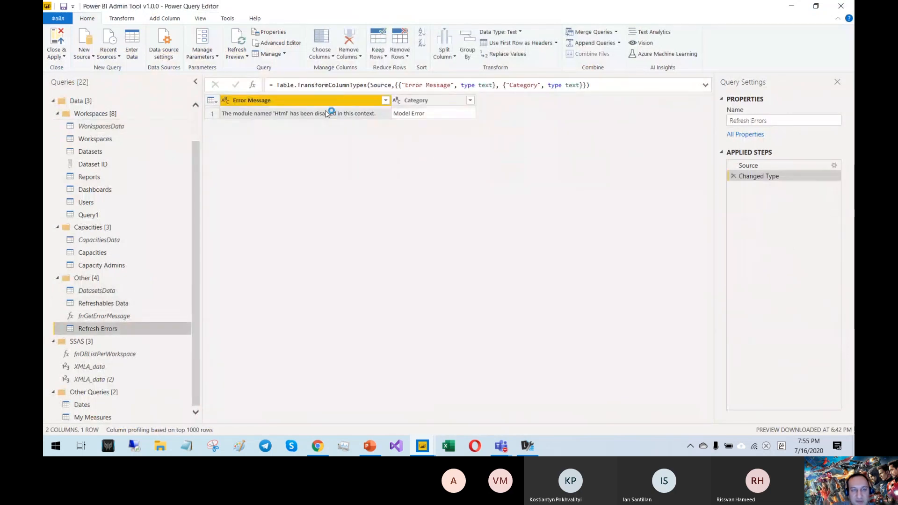
click(328, 113)
click(401, 114)
click(365, 117)
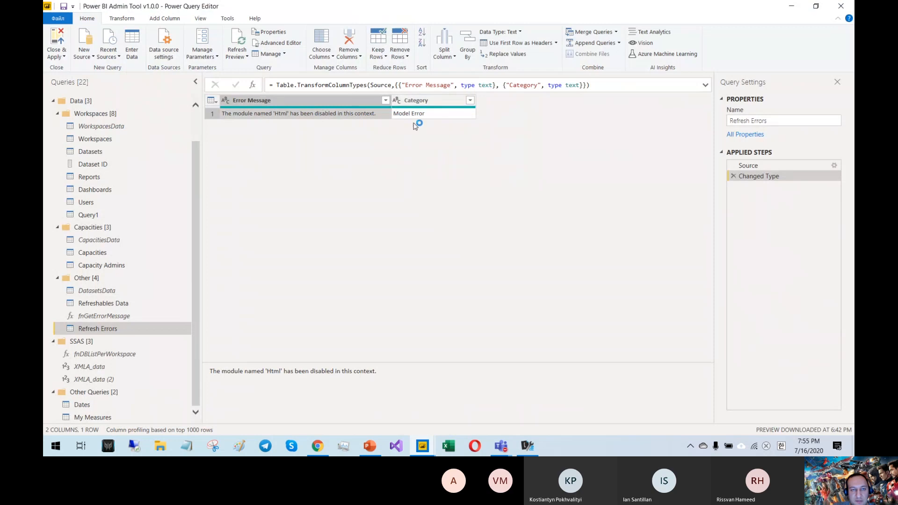
click(841, 7)
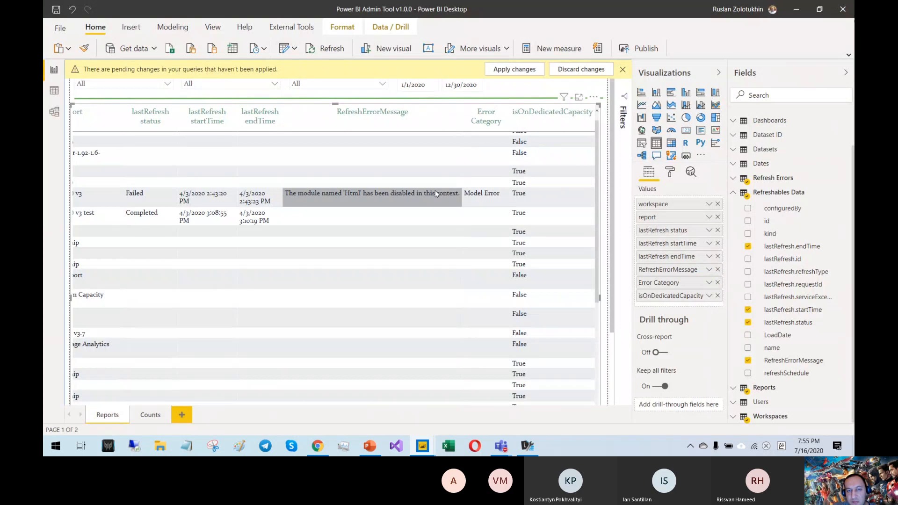
Remove Error Category and RefreshErrorMessage from the table and add Refresh Errors' Category field.
click(717, 283)
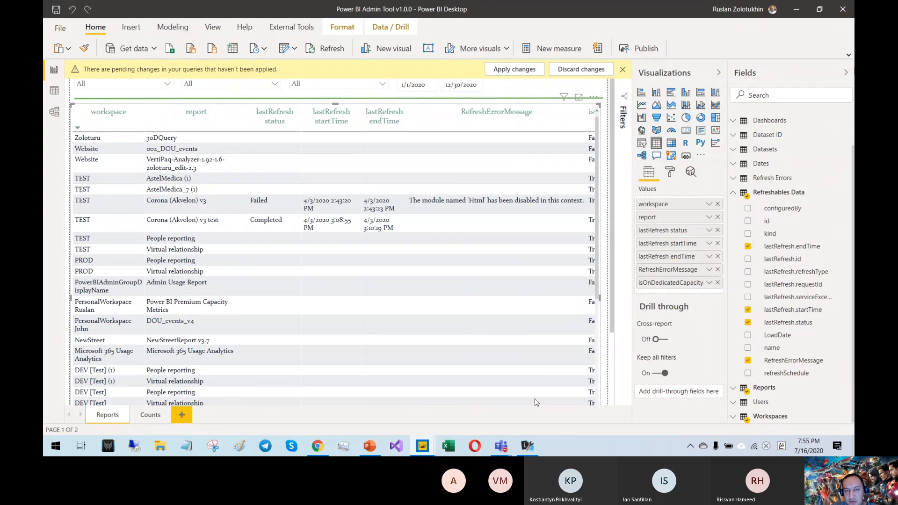
click(717, 270)
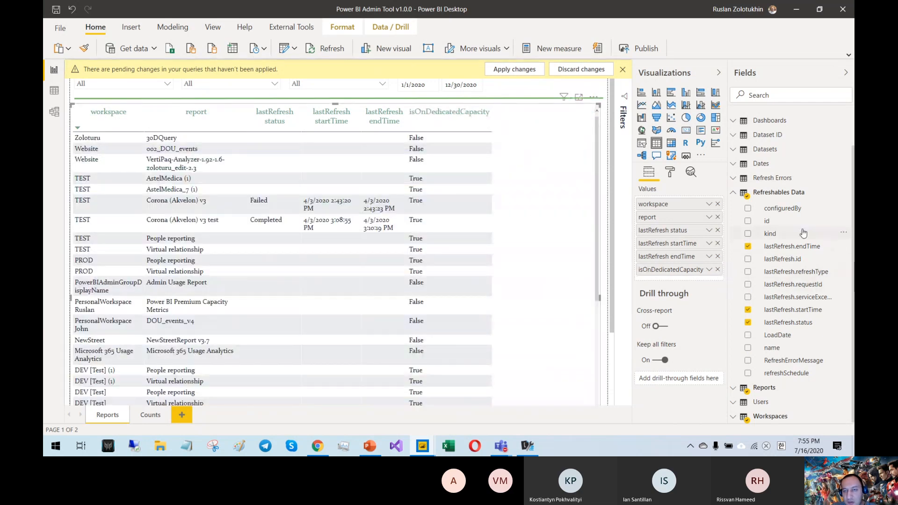
click(736, 195)
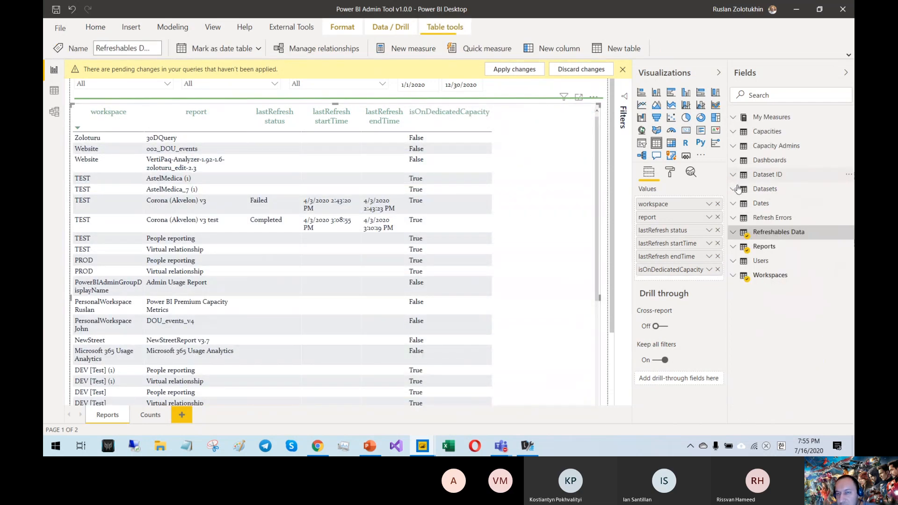
click(733, 218)
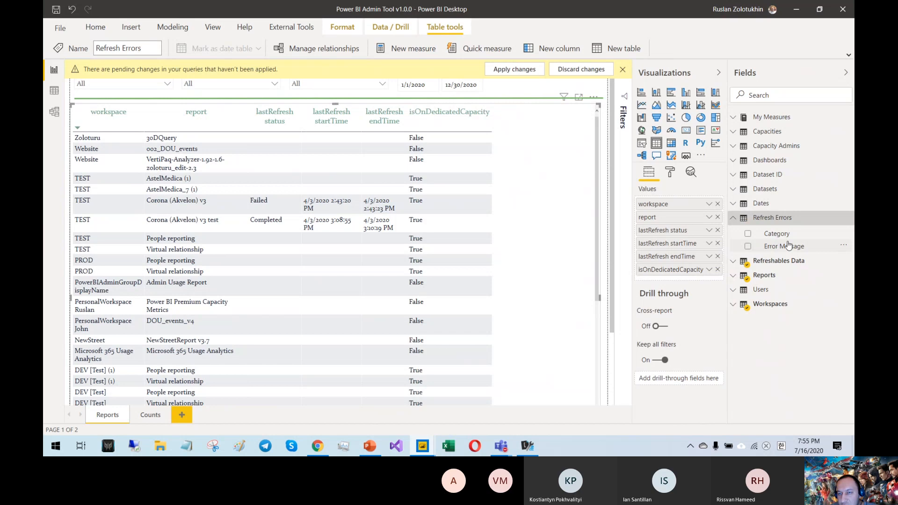
drag(779, 247, 741, 258)
drag(776, 233, 682, 266)
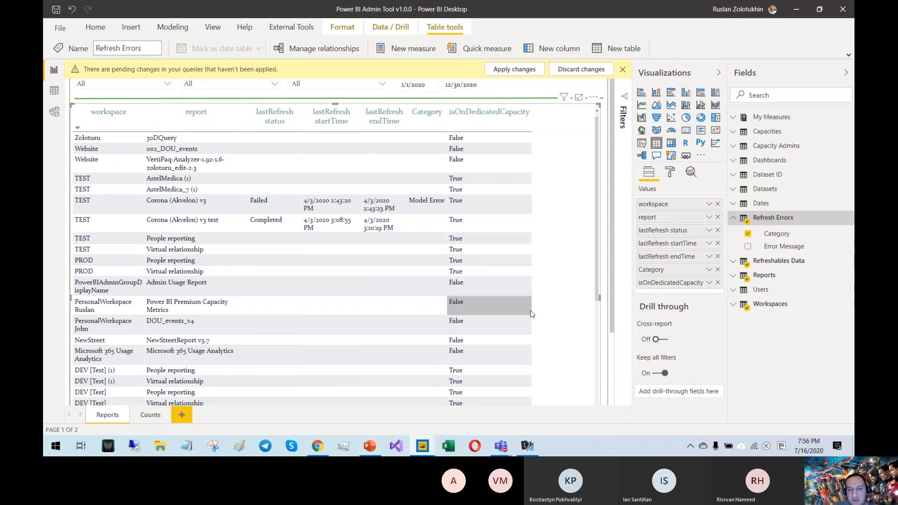
mouse_move(375, 446)
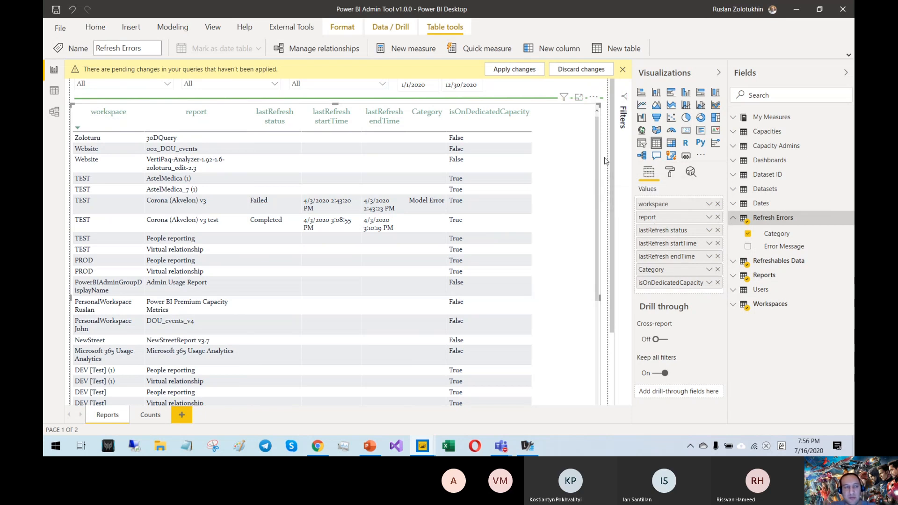
Show the Admin - Get Activity Events docs page in the browser.
click(320, 451)
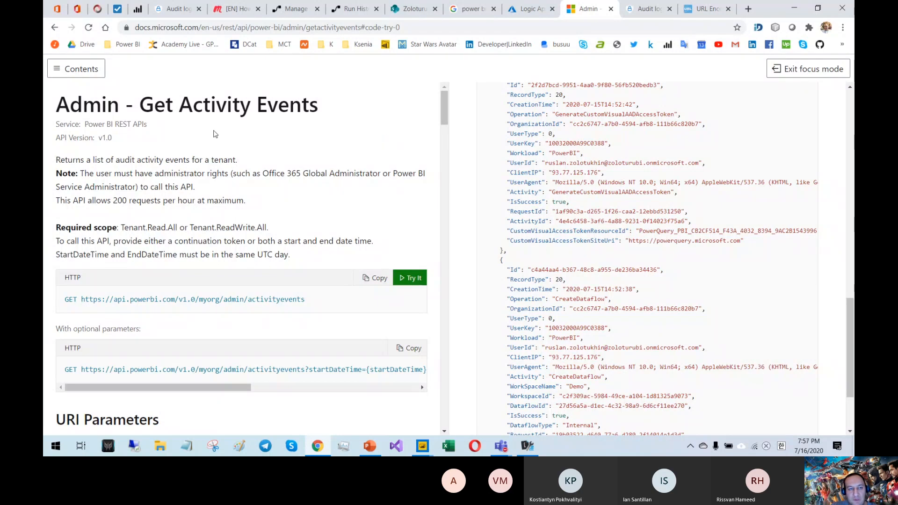
drag(62, 101, 324, 98)
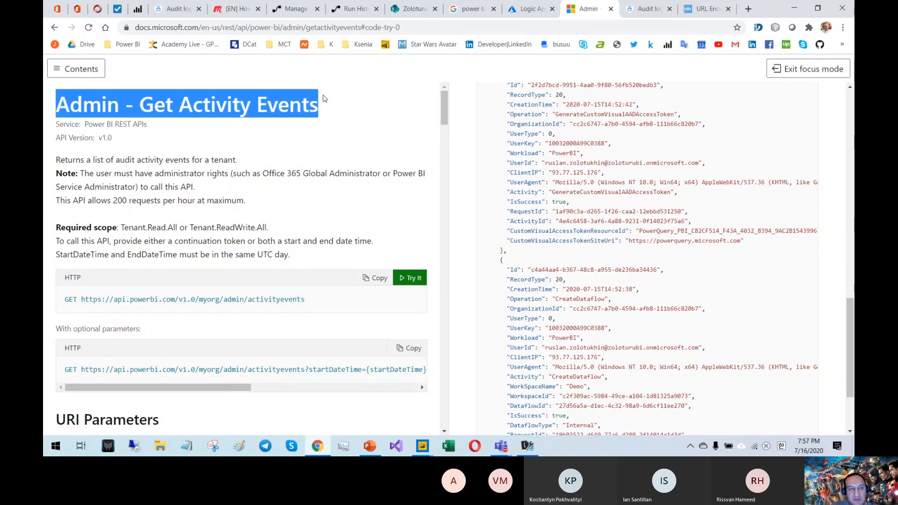
drag(850, 336, 840, 168)
click(347, 143)
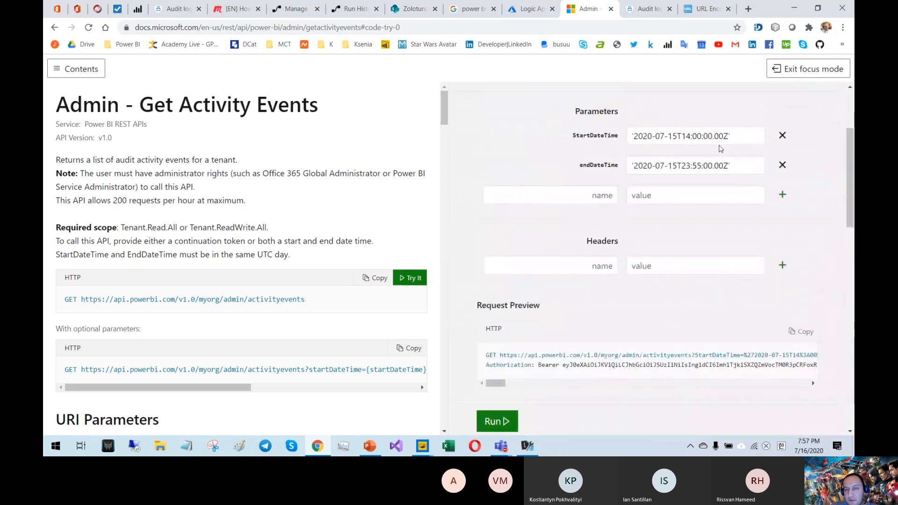
Set the StartDateTime hour to 00 and run the Try It request for 2020-07-15.
drag(690, 136, 685, 136)
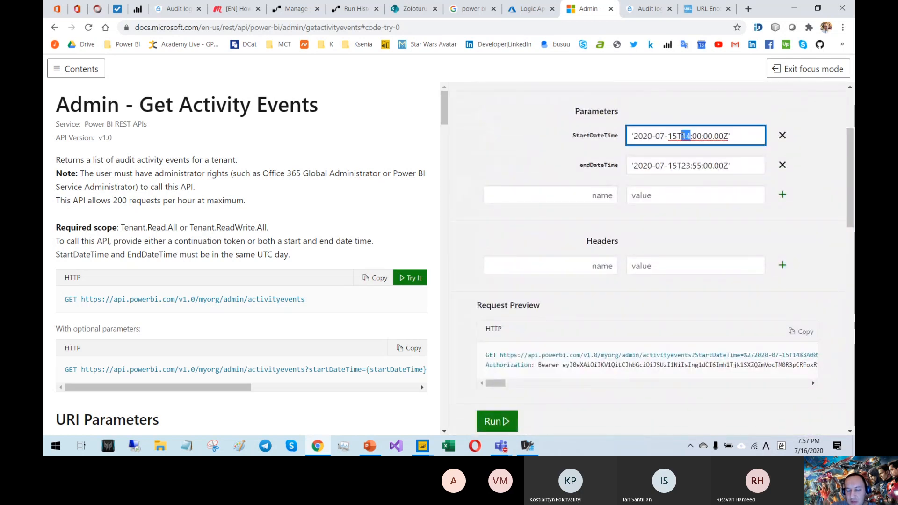
text(00)
click(490, 420)
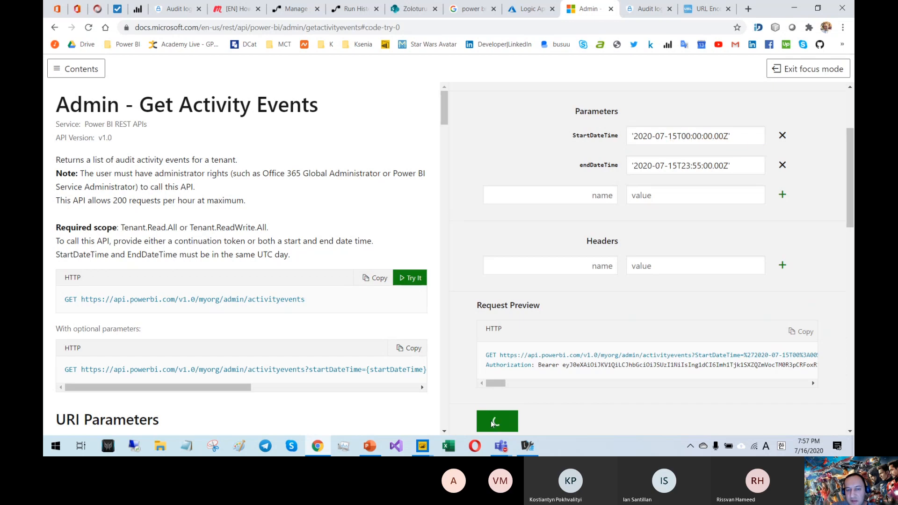
scroll(776, 359, down, 3)
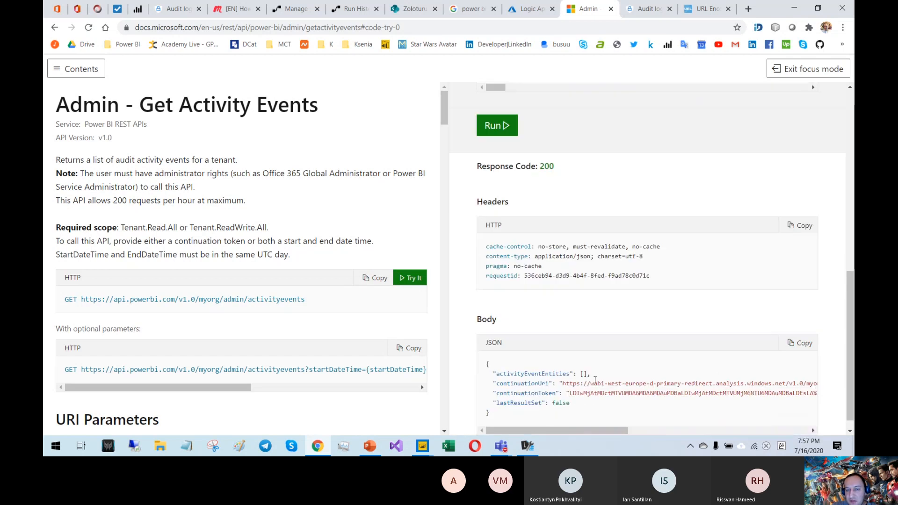
drag(850, 333, 851, 153)
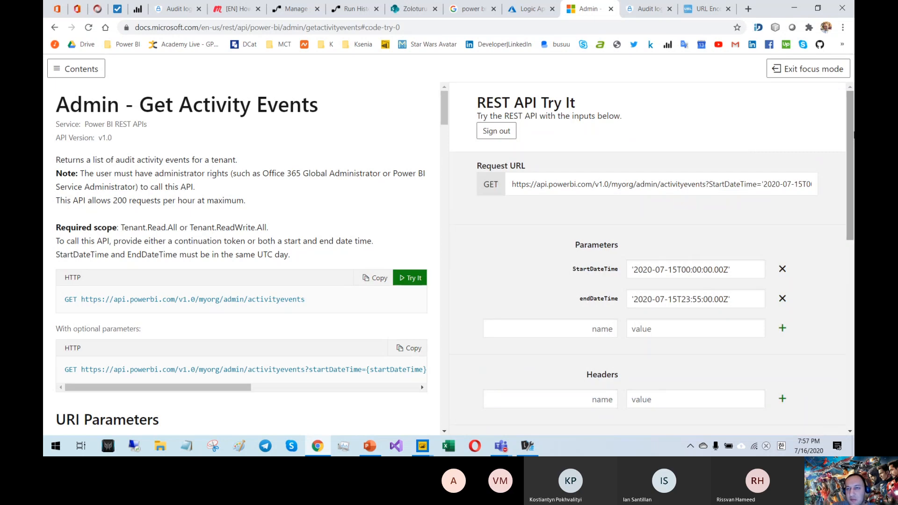
mouse_move(852, 135)
mouse_down()
mouse_move(850, 245)
mouse_move(835, 335)
mouse_move(851, 137)
mouse_up()
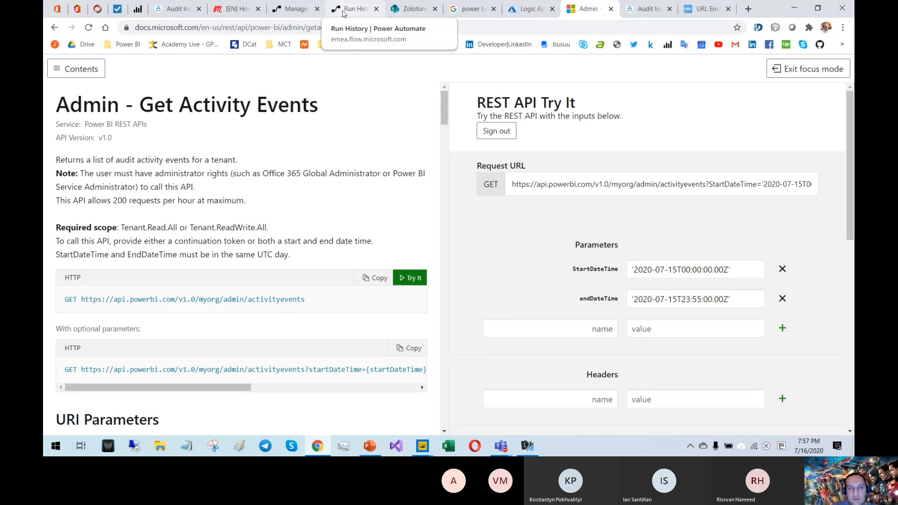
Open the Refreshables flow for editing from the Power Automate flows list.
click(344, 10)
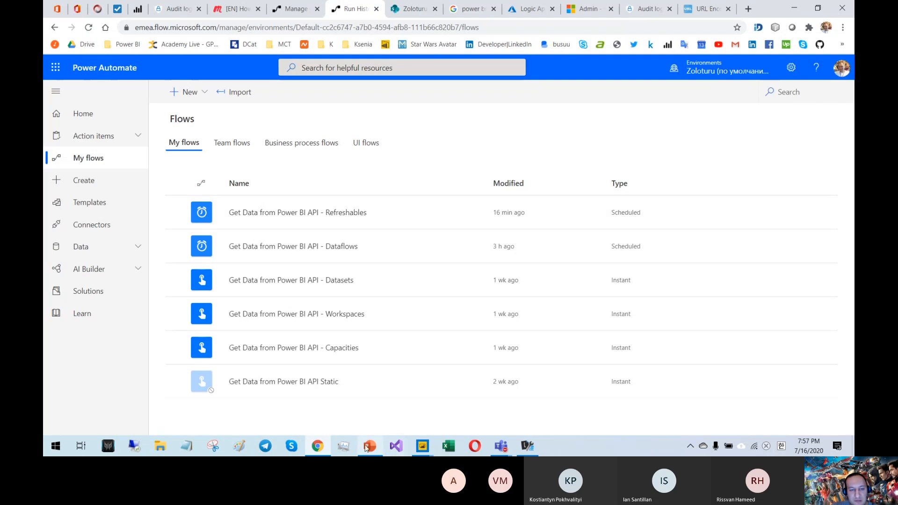
mouse_move(423, 446)
mouse_move(479, 398)
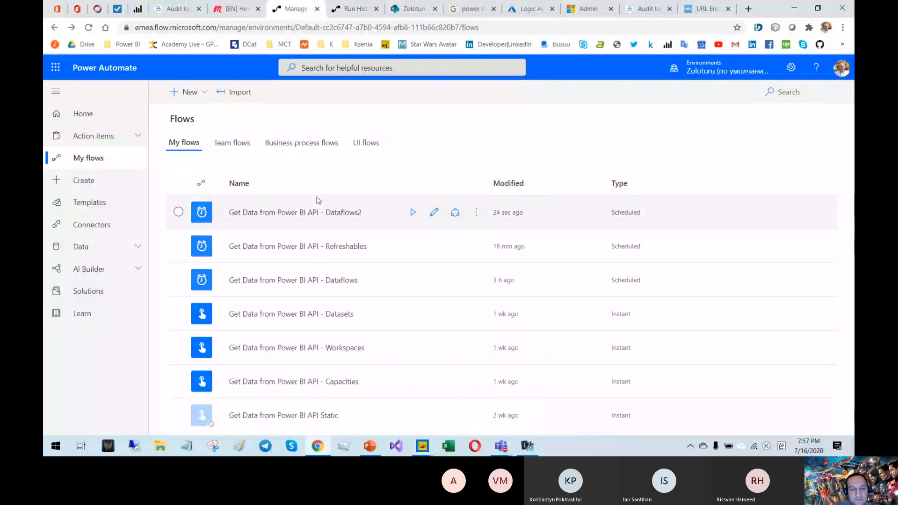
click(434, 246)
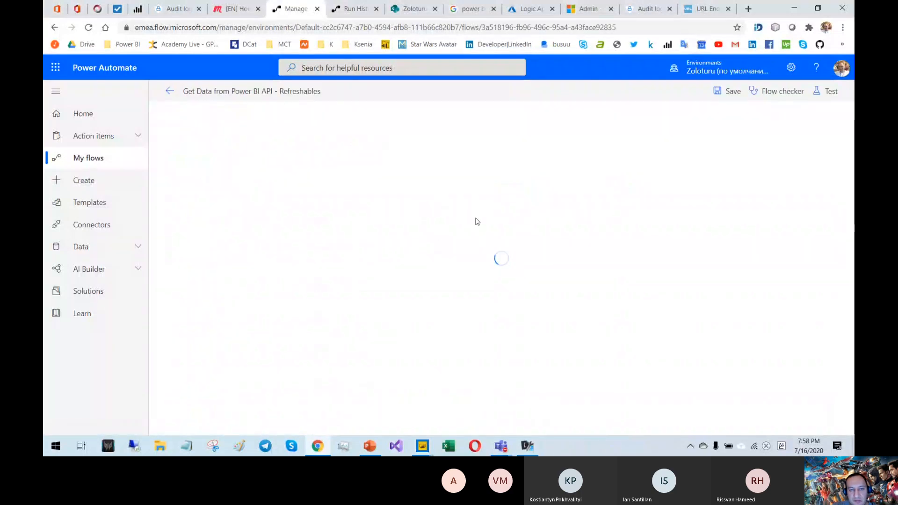
Review the Get Authorization Token and Get Refreshables actions, then return to the Power BI report.
click(465, 169)
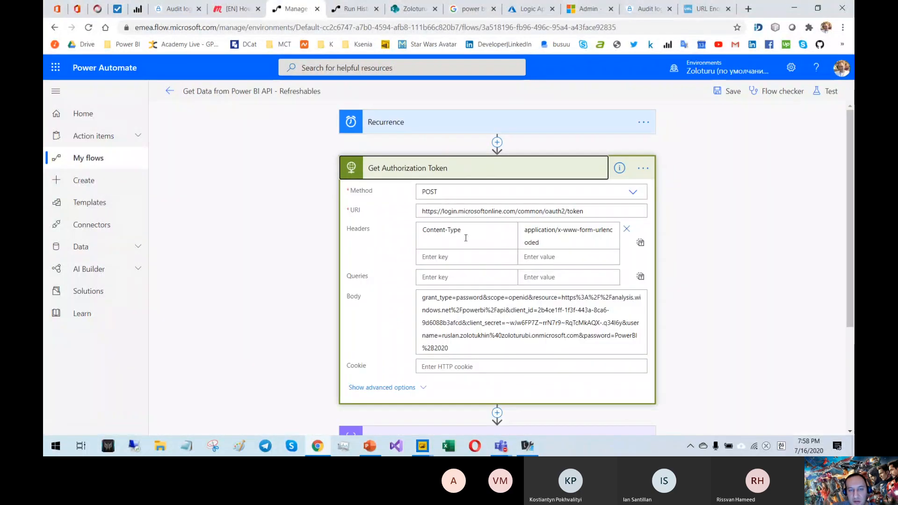
scroll(466, 238, down, 2)
click(451, 378)
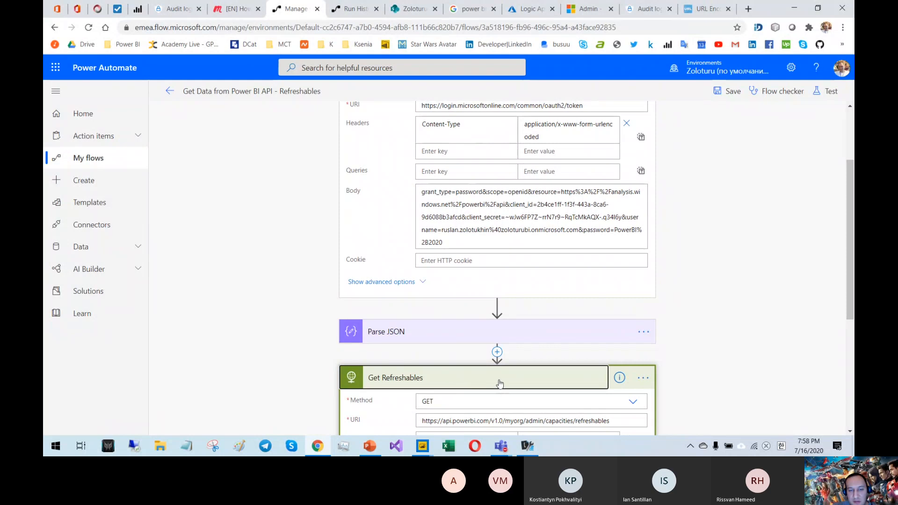
scroll(491, 318, down, 5)
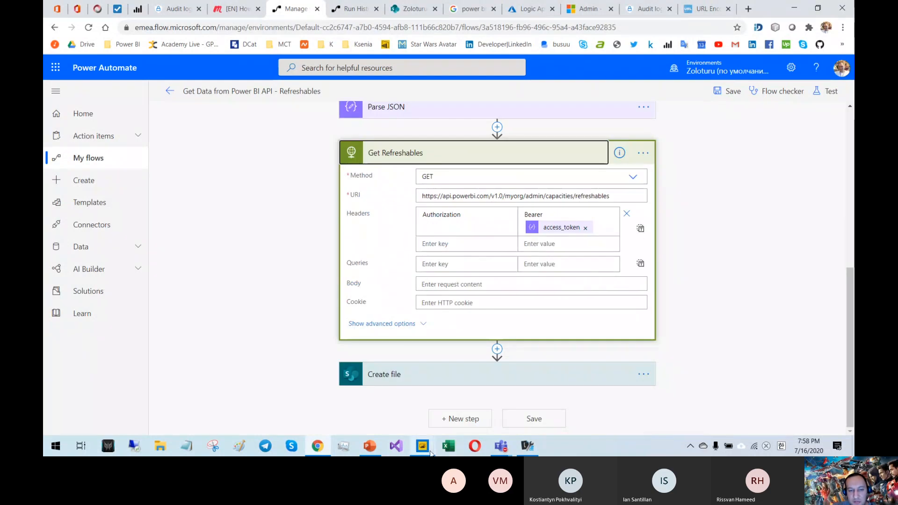
mouse_move(423, 446)
click(402, 407)
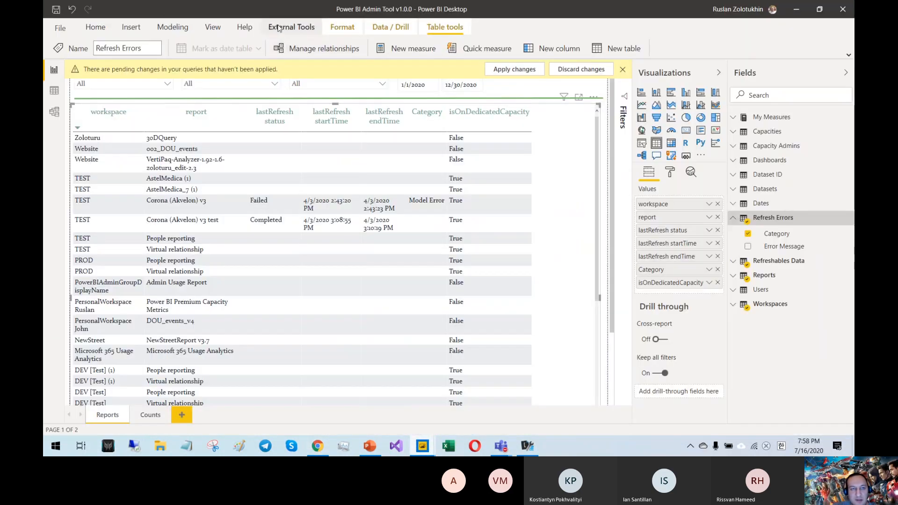
Open Power Query Editor and review the Reports, WorkspacesData, Users and Dashboards queries.
click(95, 27)
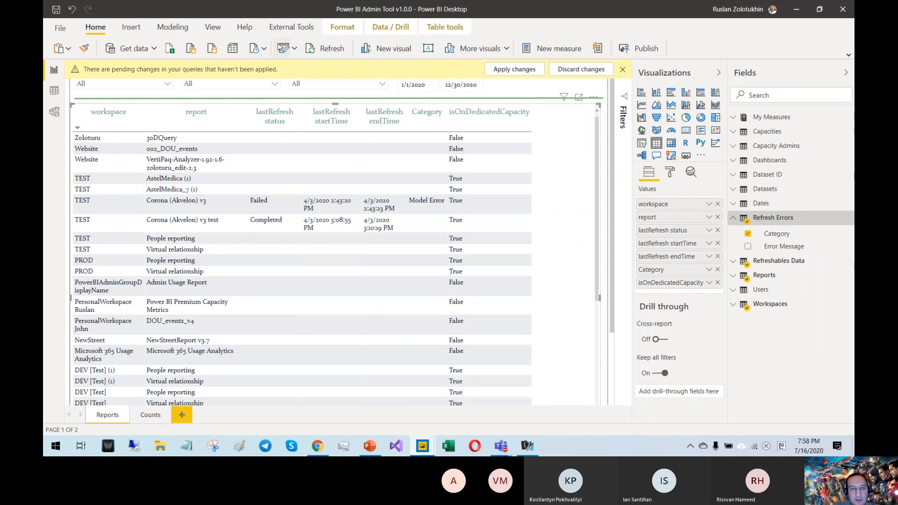
click(283, 49)
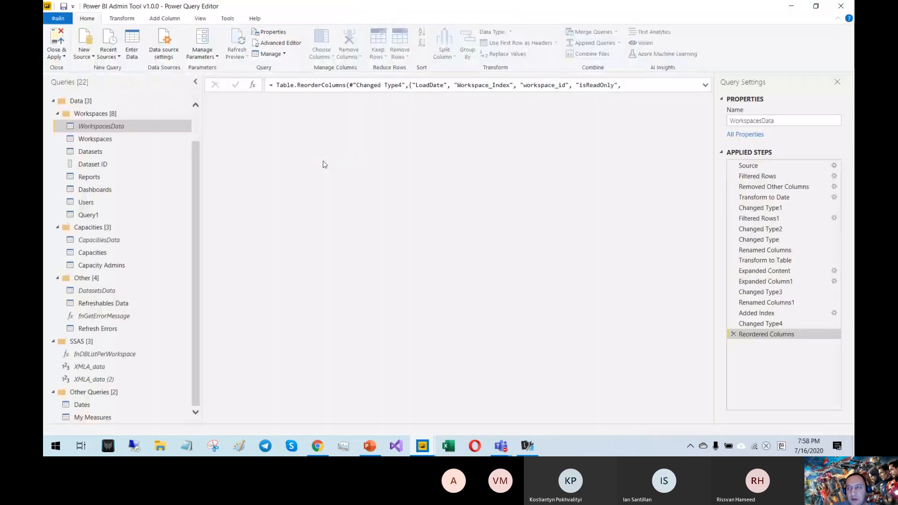
click(127, 179)
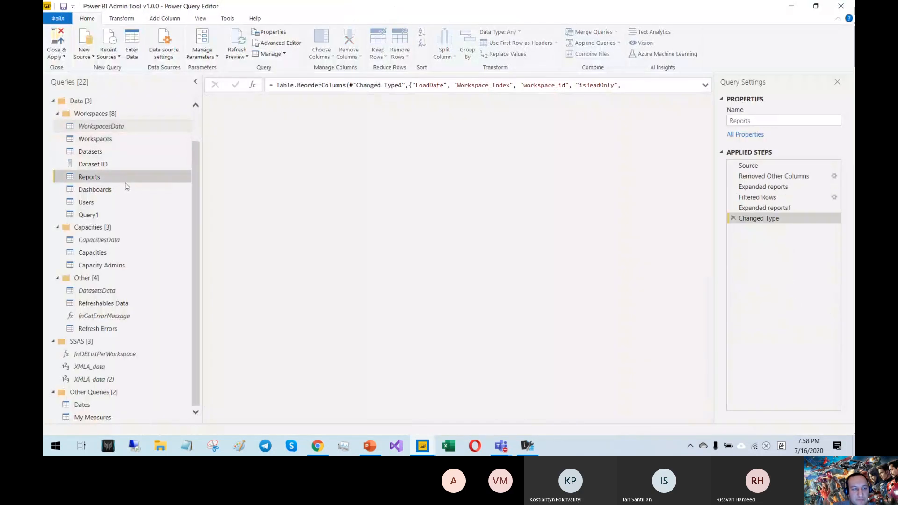
click(127, 127)
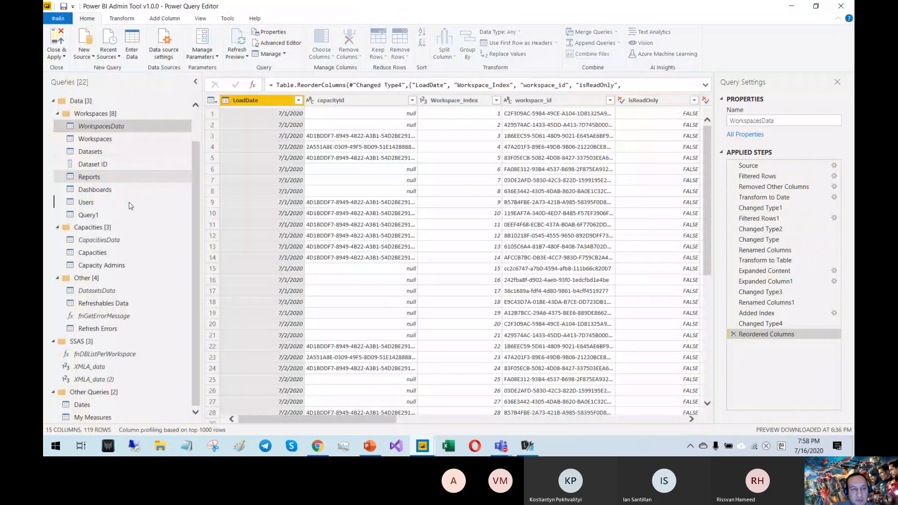
click(132, 202)
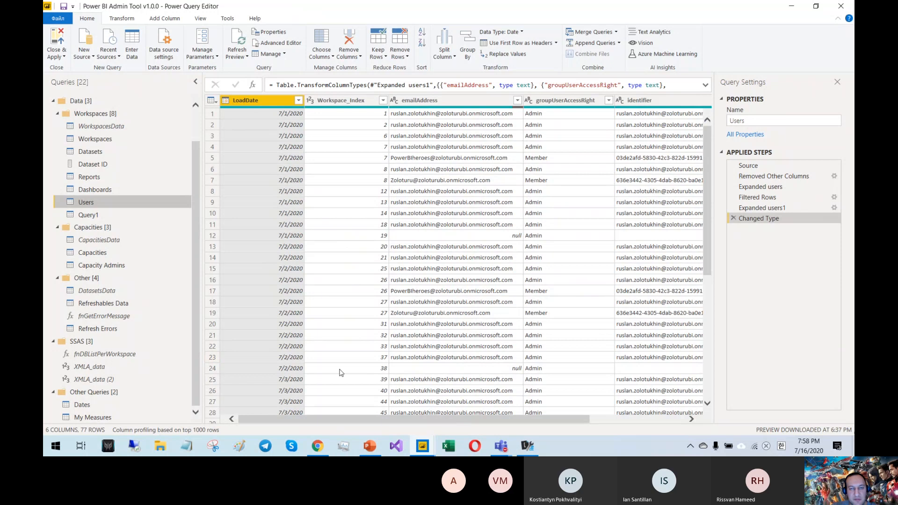
click(116, 190)
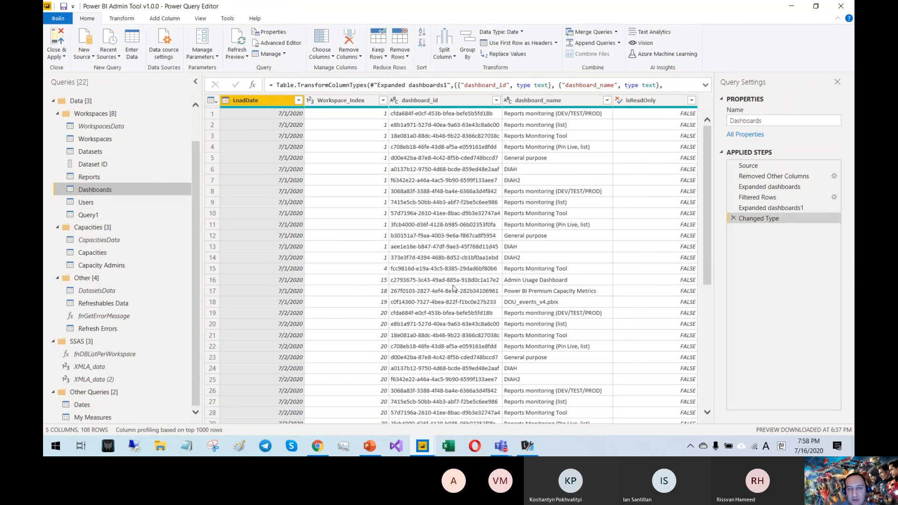
Inspect the dashboard_id values in rows 19 and 15 of the Dashboards query.
click(418, 316)
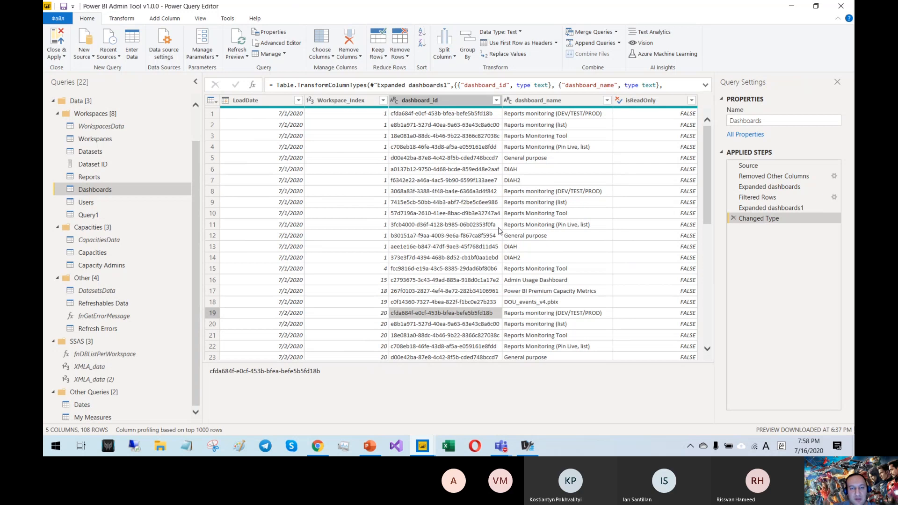
click(444, 269)
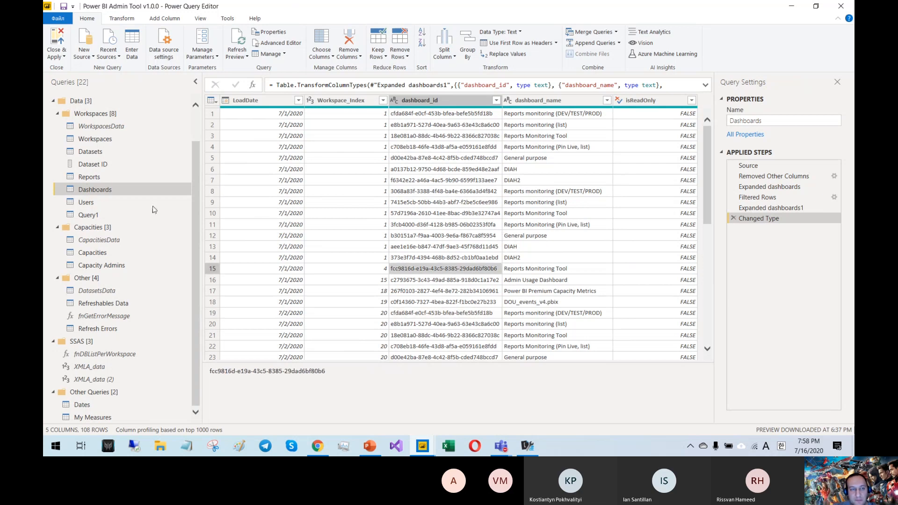
scroll(140, 234, up, 1)
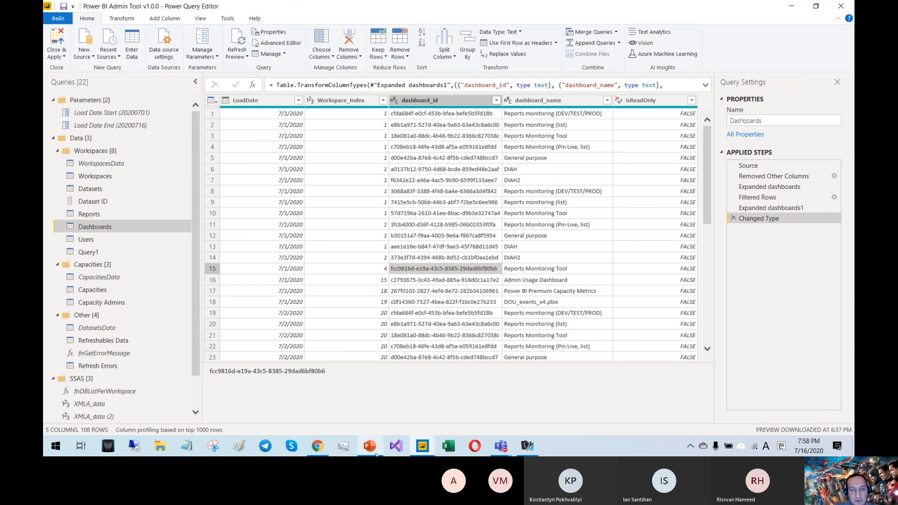
Check the Teams meeting, minimize it, and inspect the dashboard_id value in row 14.
click(501, 445)
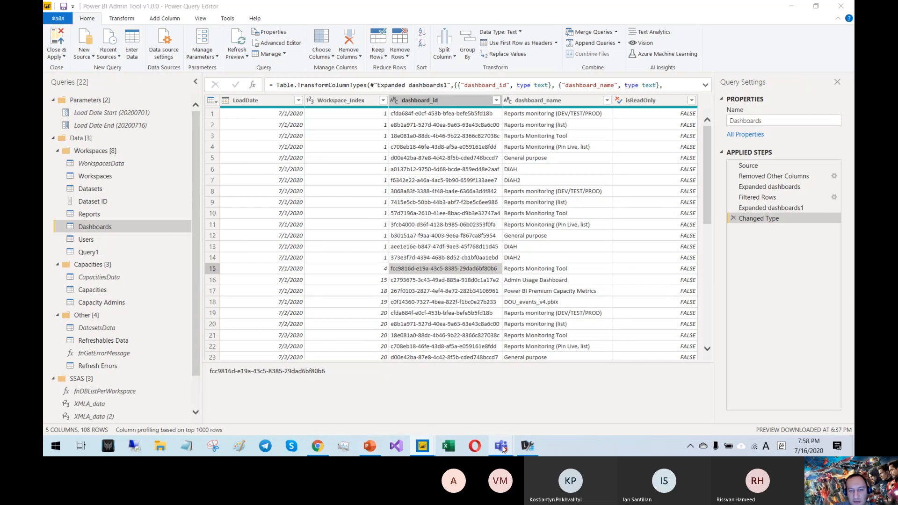
click(528, 371)
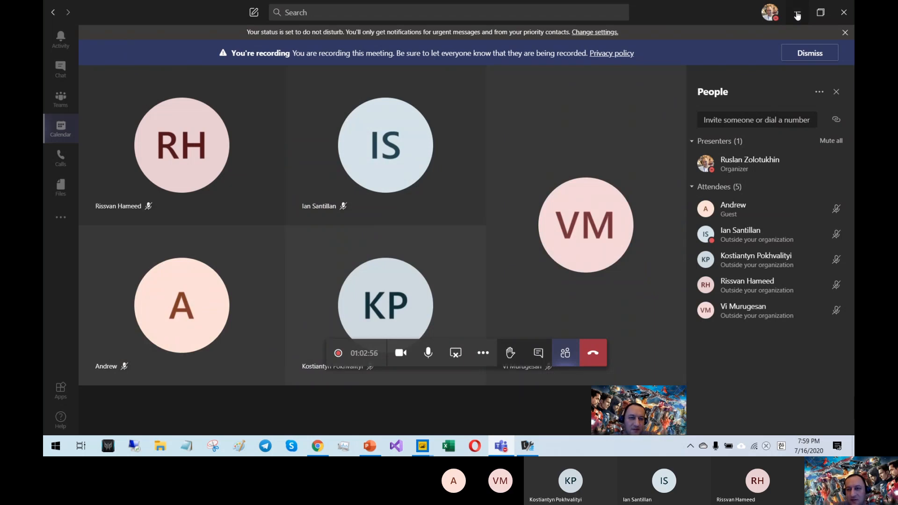
click(797, 16)
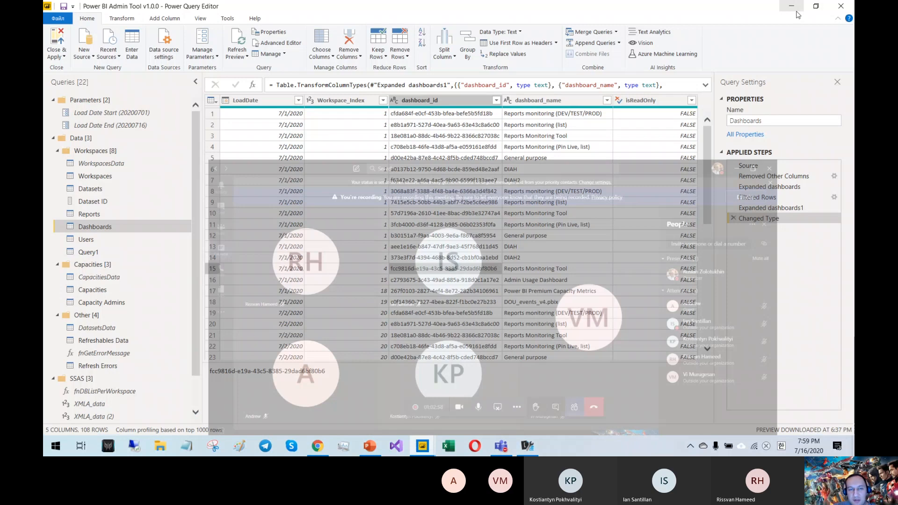
click(836, 354)
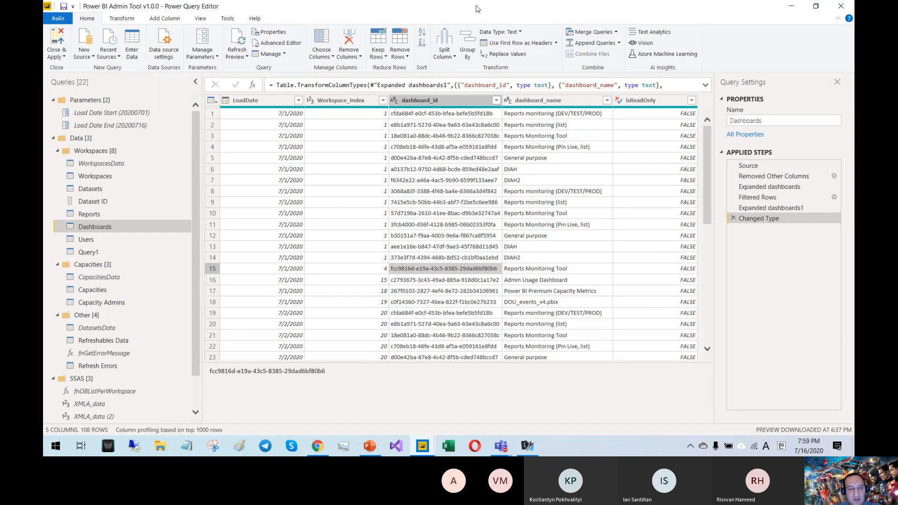
click(458, 260)
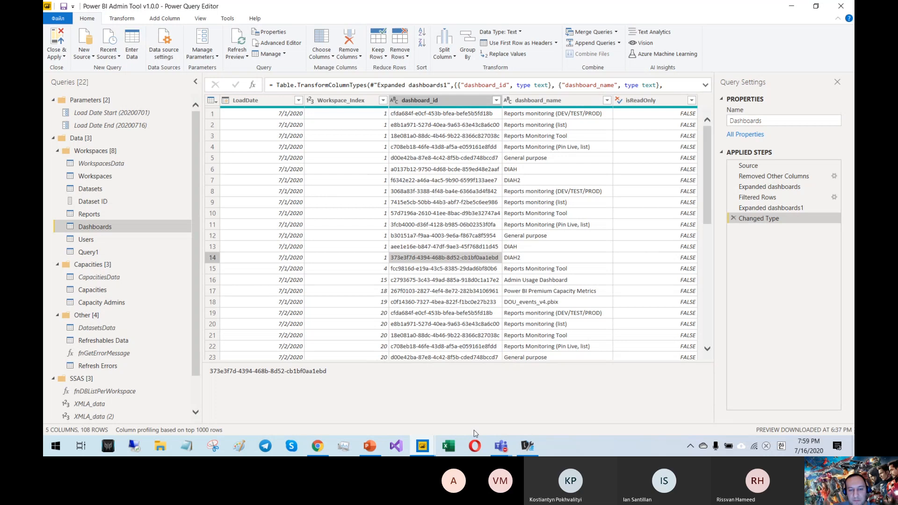
Scroll through the Power BI Admin Report webinar's Meetup page, then bring the Teams meeting forward.
click(318, 446)
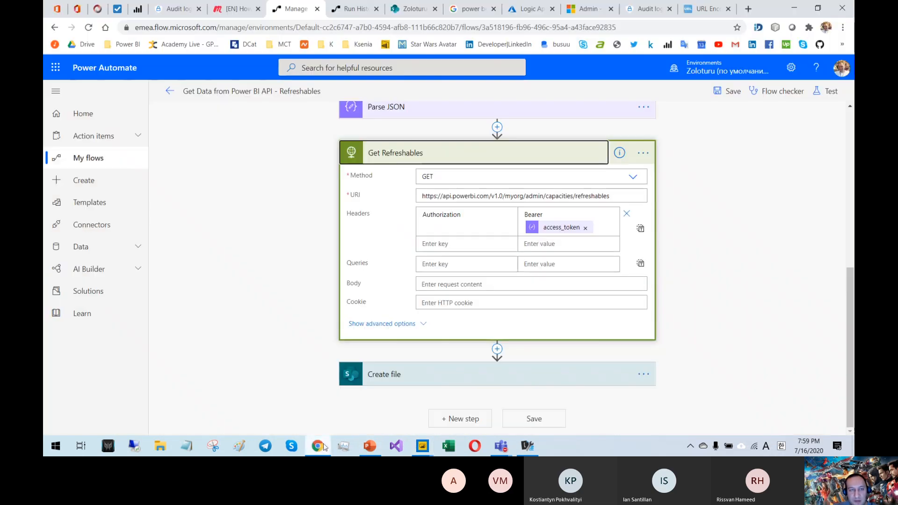
click(248, 5)
scroll(402, 267, down, 10)
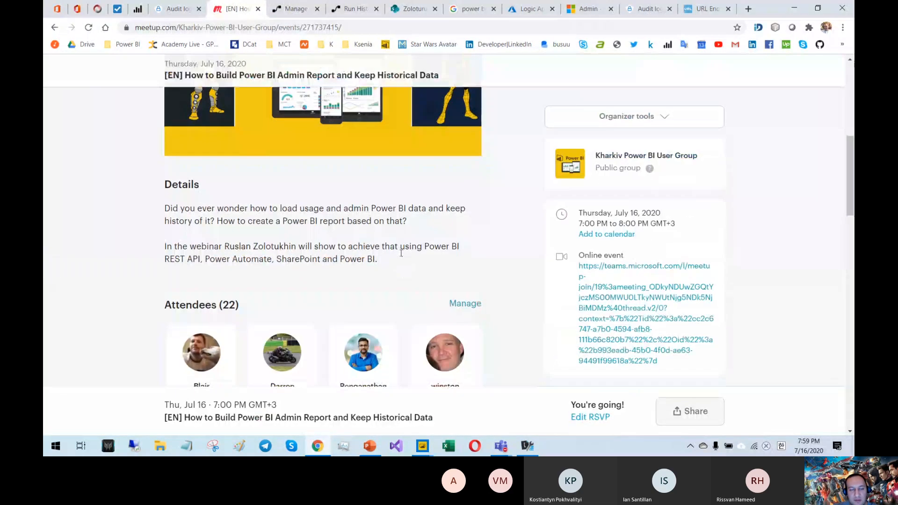
scroll(401, 257, up, 3)
scroll(347, 297, down, 4)
scroll(281, 311, up, 2)
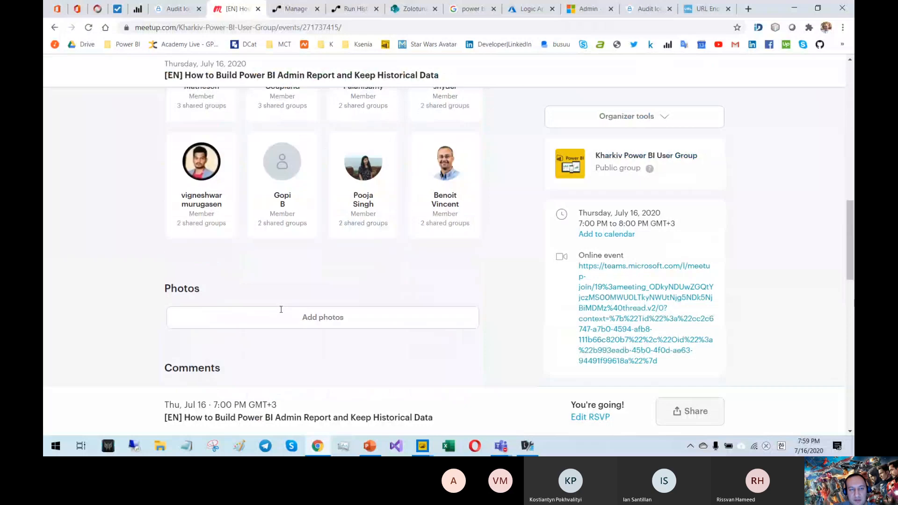
scroll(269, 346, down, 2)
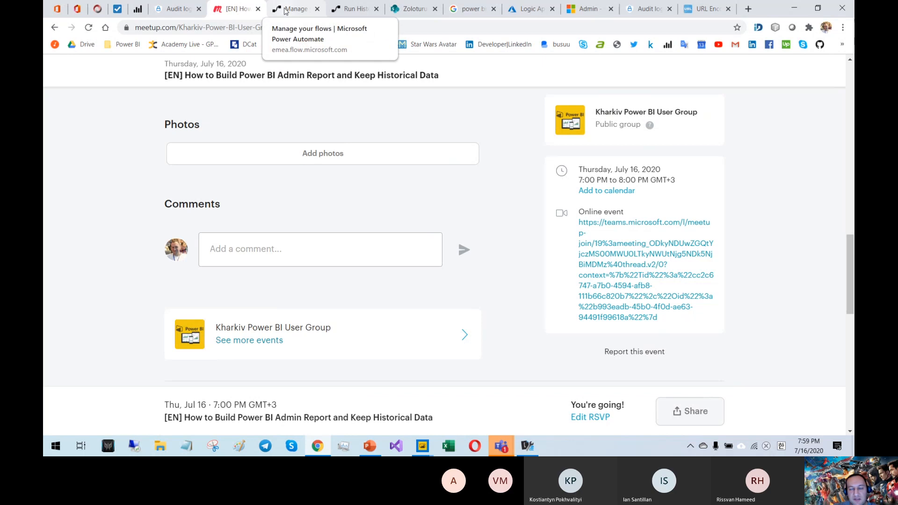
click(501, 446)
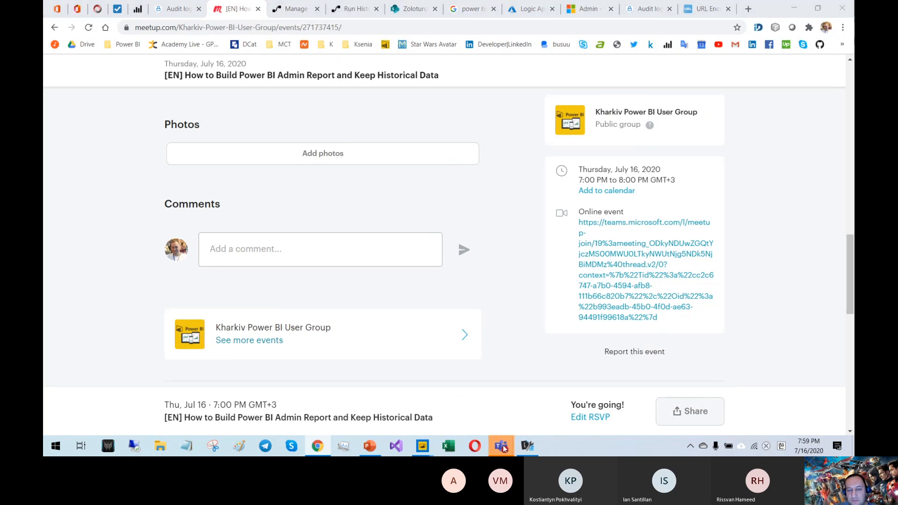
click(473, 376)
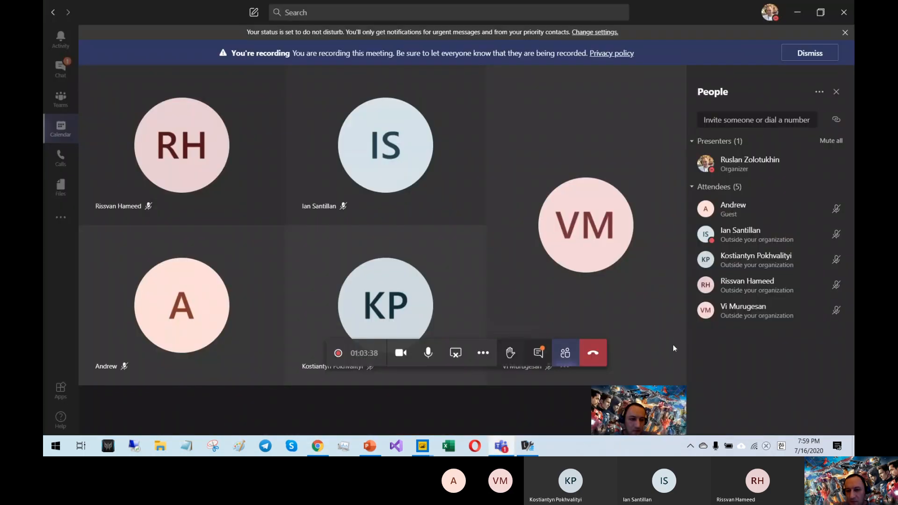
Open the meeting chat with attendees' thank-you messages, then the More actions menu.
click(542, 353)
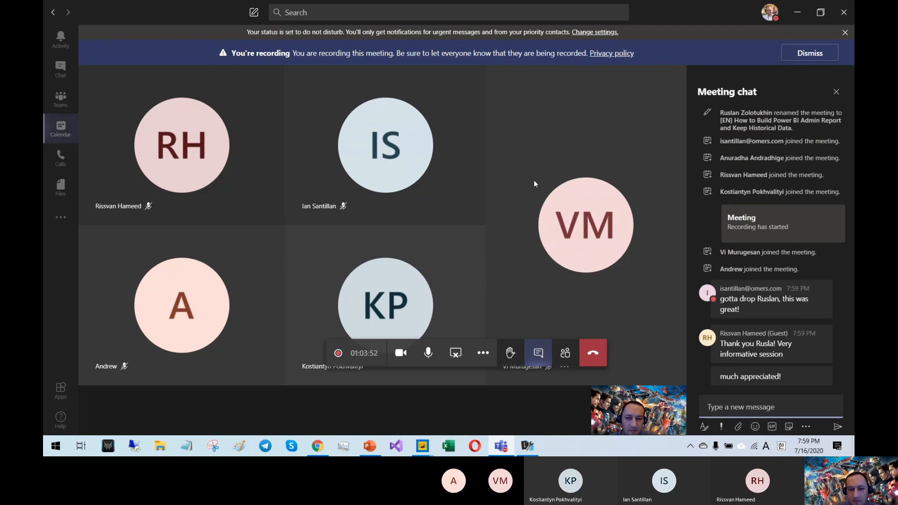
click(483, 353)
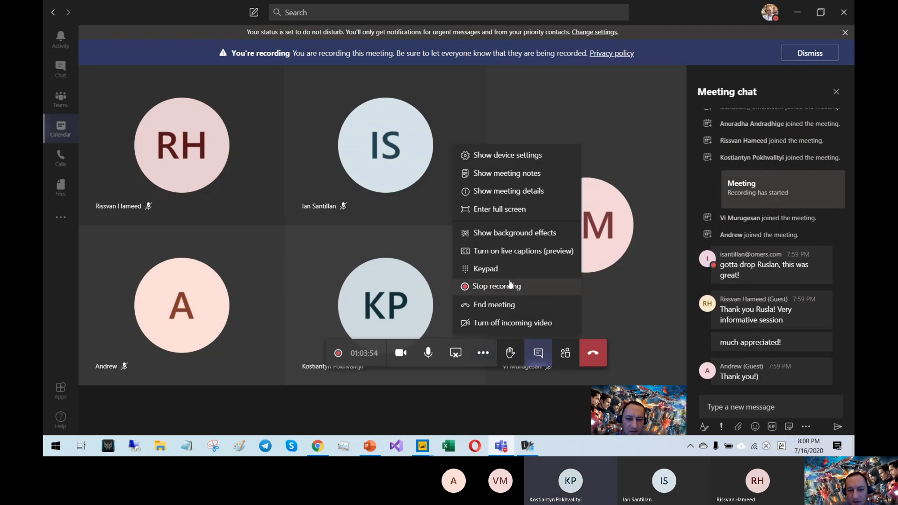